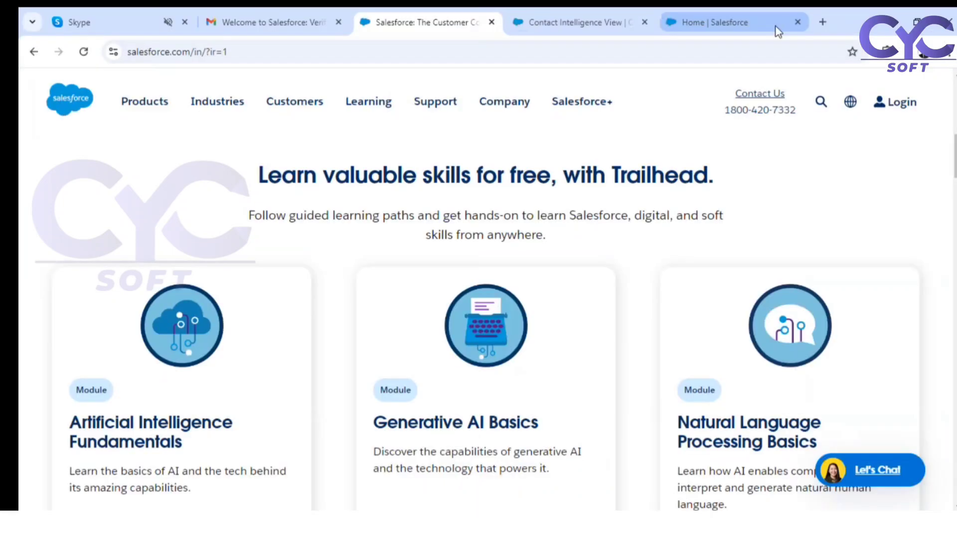
# Open the first contact in My Contacts, follow its account link to Edge Communications Test, and show the account's details.
pyautogui.click(776, 25)
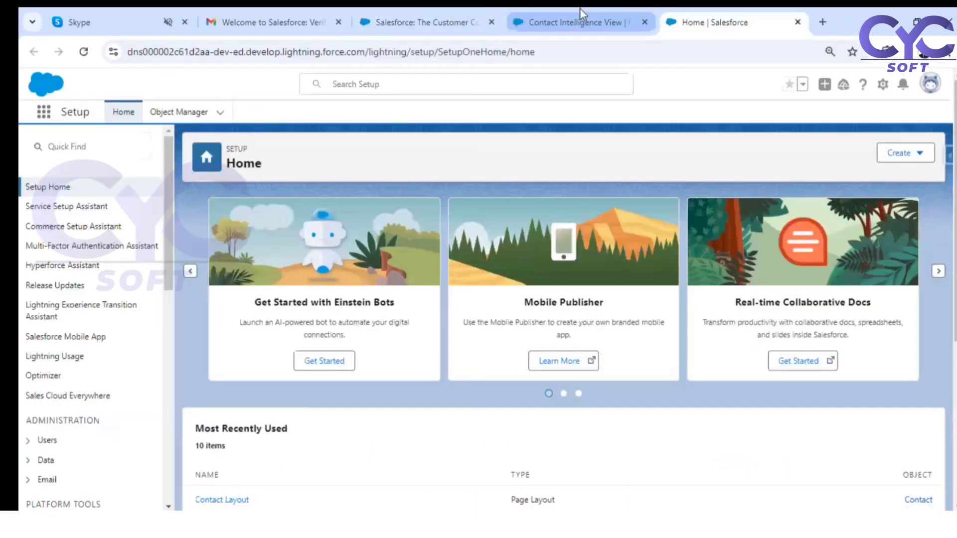
pyautogui.click(579, 22)
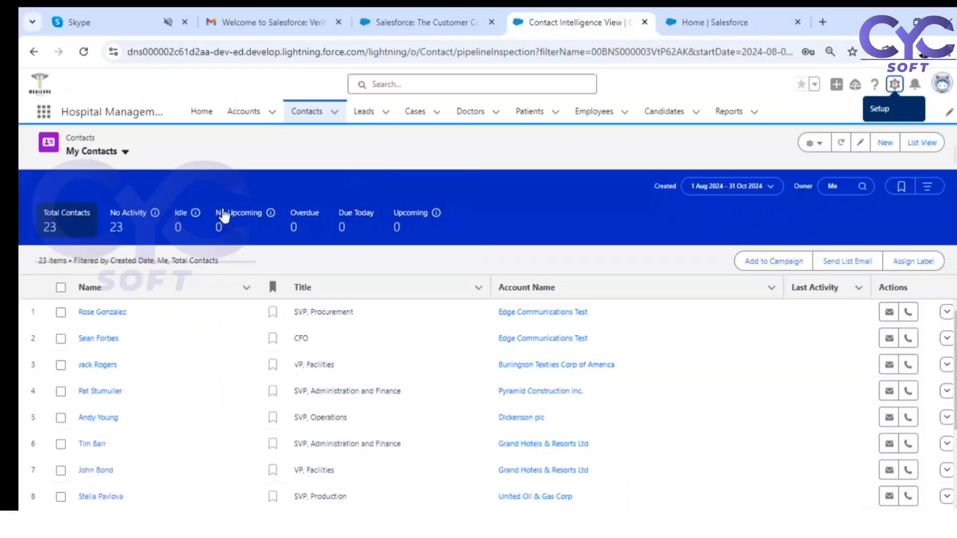
pyautogui.click(107, 312)
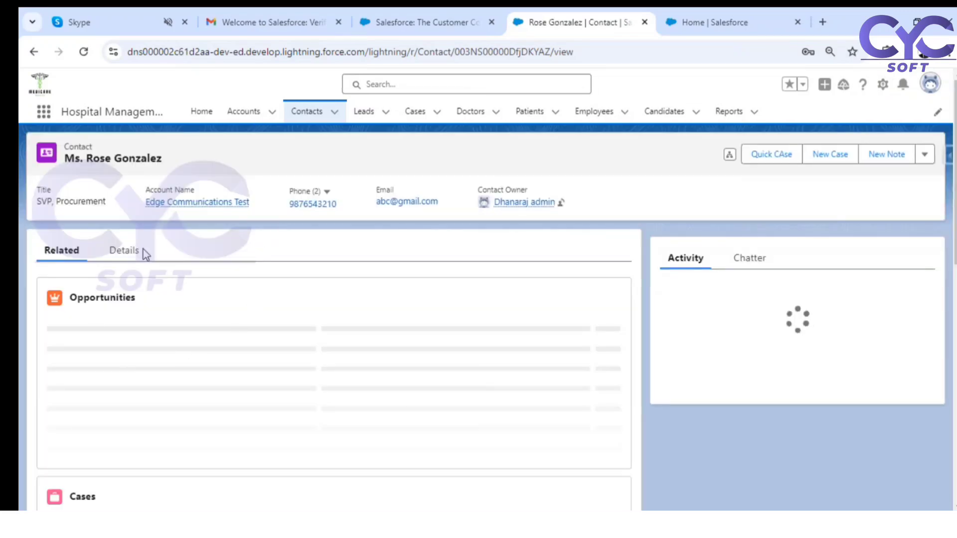
pyautogui.click(143, 250)
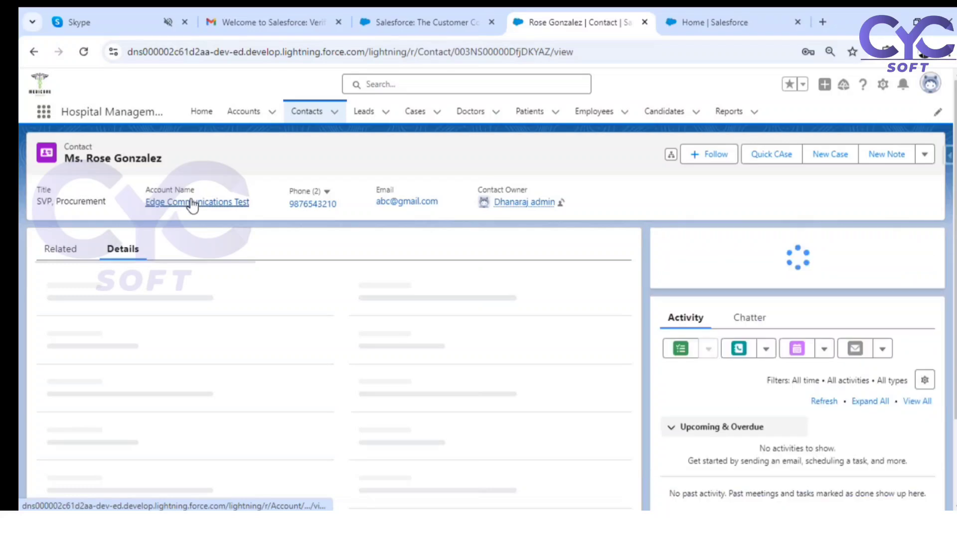
pyautogui.click(192, 203)
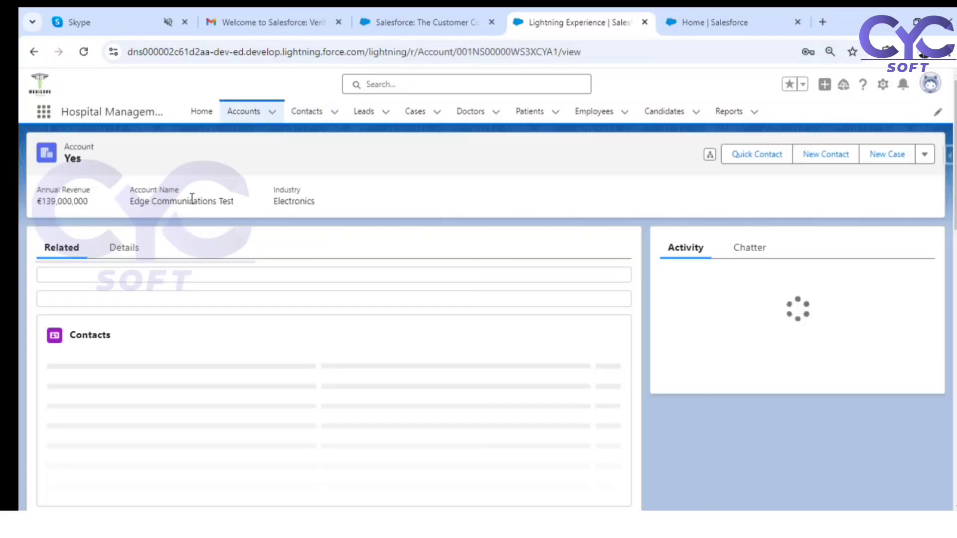
pyautogui.click(128, 256)
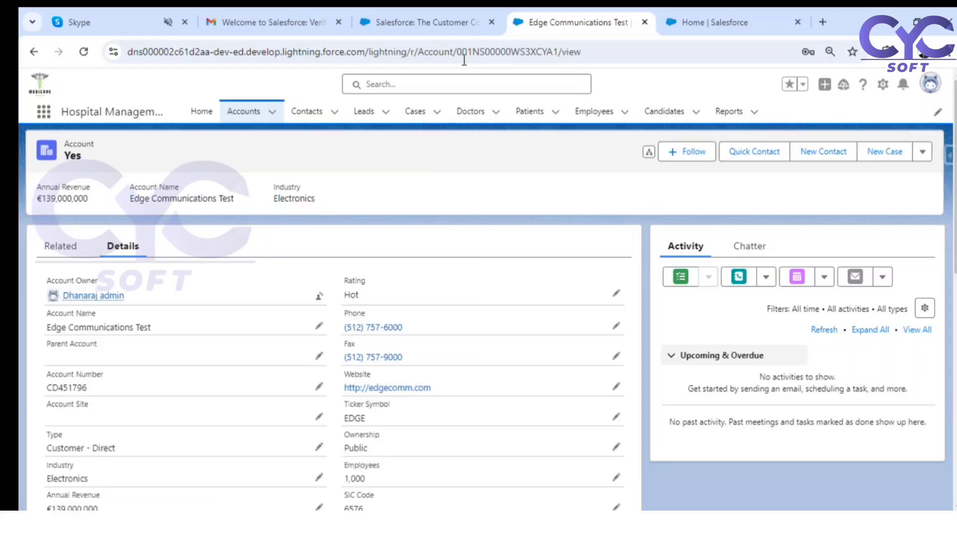
# Highlight the account's record ID within the page address.
pyautogui.moveTo(494, 52); pyautogui.dragTo(553, 56)
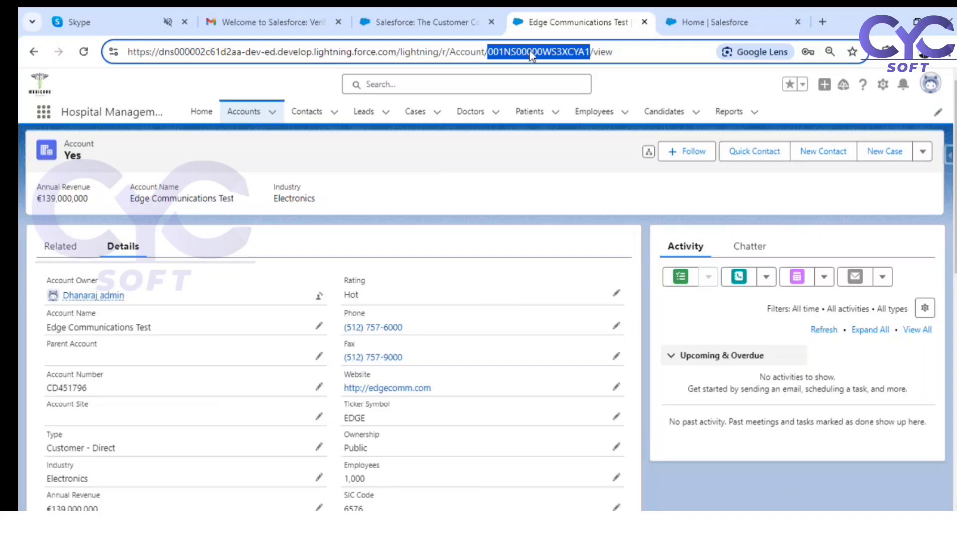
pyautogui.doubleClick(533, 51)
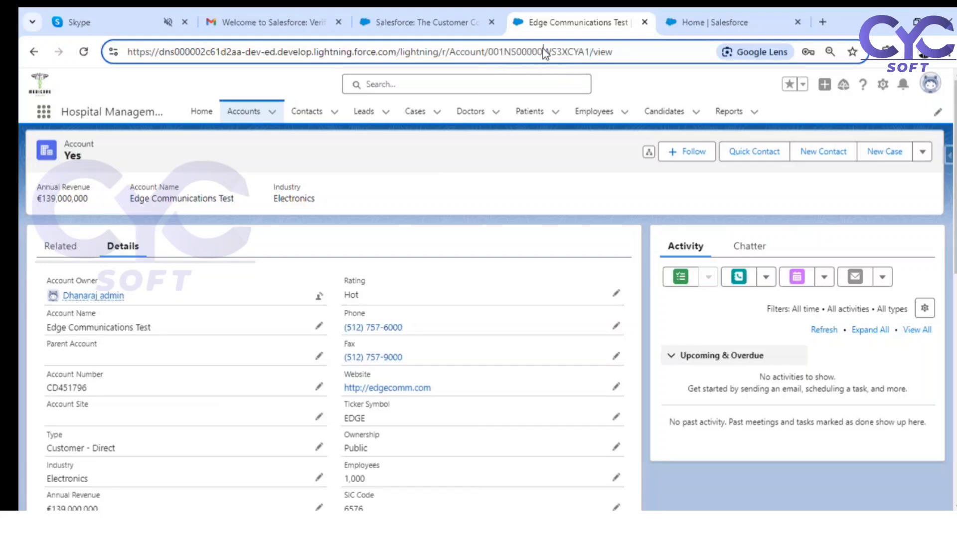
pyautogui.doubleClick(542, 49)
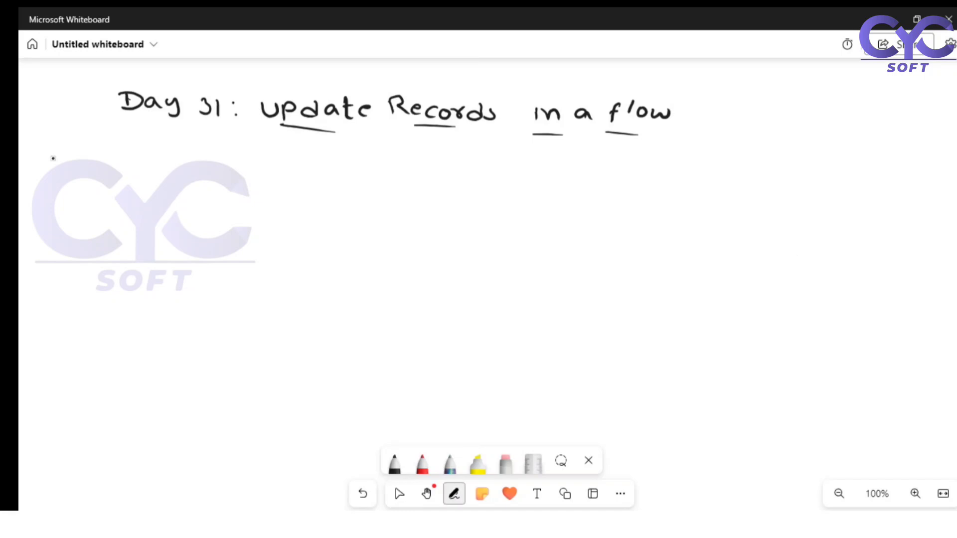
# Switch to Microsoft Whiteboard and handwrite "User → Account detail page" below the title, followed by a long arrow.
pyautogui.moveTo(74, 178)
pyautogui.mouseDown()
pyautogui.moveTo(96, 190)
pyautogui.moveTo(132, 179)
pyautogui.moveTo(170, 188)
pyautogui.moveTo(160, 195)
pyautogui.moveTo(211, 183)
pyautogui.moveTo(196, 177)
pyautogui.moveTo(223, 182)
pyautogui.mouseUp()
pyautogui.moveTo(235, 177)
pyautogui.mouseDown()
pyautogui.moveTo(232, 185)
pyautogui.moveTo(236, 179)
pyautogui.mouseUp()
pyautogui.moveTo(241, 179); pyautogui.dragTo(270, 185)
pyautogui.moveTo(280, 169)
pyautogui.mouseDown()
pyautogui.moveTo(286, 185)
pyautogui.moveTo(278, 176)
pyautogui.mouseUp()
pyautogui.moveTo(201, 195)
pyautogui.mouseDown()
pyautogui.moveTo(189, 212)
pyautogui.moveTo(210, 213)
pyautogui.mouseUp()
pyautogui.moveTo(224, 198)
pyautogui.mouseDown()
pyautogui.moveTo(226, 214)
pyautogui.moveTo(230, 206)
pyautogui.mouseUp()
pyautogui.moveTo(244, 205)
pyautogui.mouseDown()
pyautogui.moveTo(237, 213)
pyautogui.moveTo(254, 214)
pyautogui.mouseUp()
pyautogui.moveTo(264, 200)
pyautogui.mouseDown()
pyautogui.moveTo(266, 216)
pyautogui.moveTo(288, 207)
pyautogui.moveTo(282, 212)
pyautogui.mouseUp()
pyautogui.moveTo(299, 205)
pyautogui.mouseDown()
pyautogui.moveTo(292, 213)
pyautogui.moveTo(301, 213)
pyautogui.mouseUp()
pyautogui.moveTo(313, 205); pyautogui.dragTo(305, 225)
pyautogui.moveTo(321, 210); pyautogui.dragTo(330, 217)
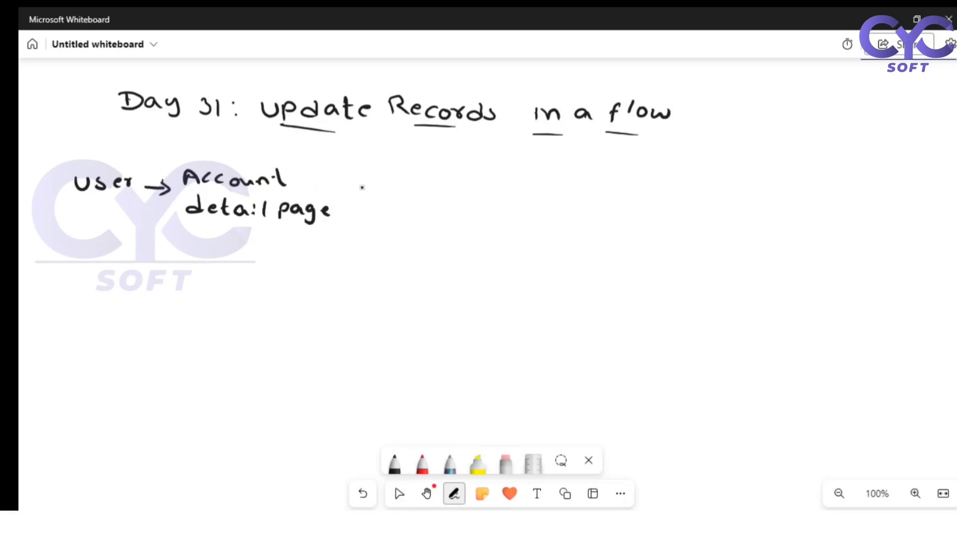
pyautogui.moveTo(342, 182)
pyautogui.mouseDown()
pyautogui.moveTo(431, 184)
pyautogui.moveTo(424, 191)
pyautogui.mouseUp()
pyautogui.click(396, 487)
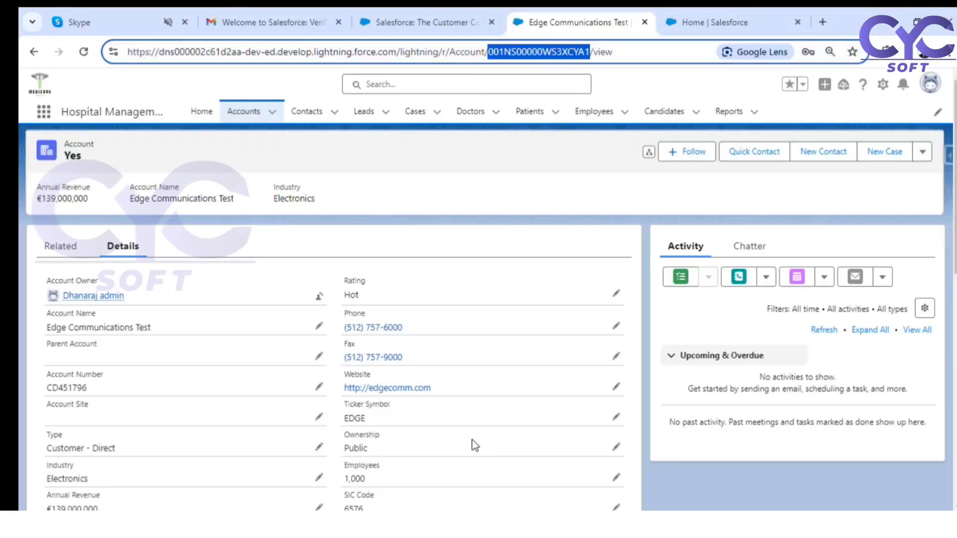
# Switch back to the account page in Salesforce and highlight the Billing Address and Shipping Address field labels.
pyautogui.scroll(-5, 472, 440)
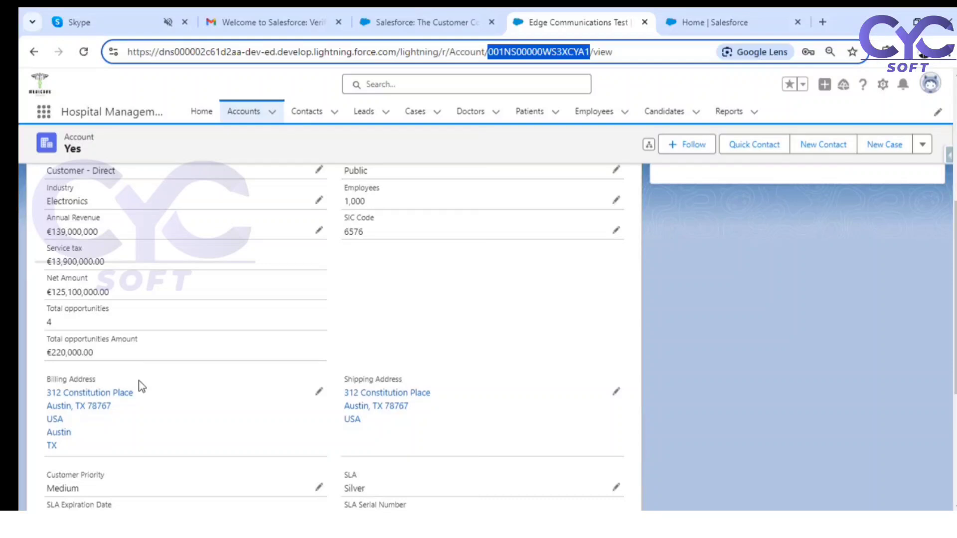
pyautogui.moveTo(47, 382); pyautogui.dragTo(97, 383)
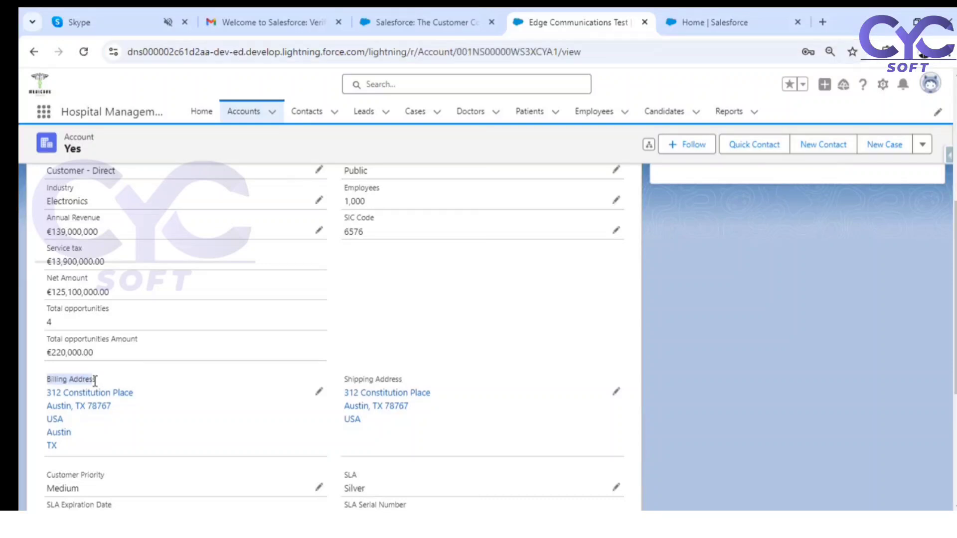
pyautogui.moveTo(344, 380); pyautogui.dragTo(402, 382)
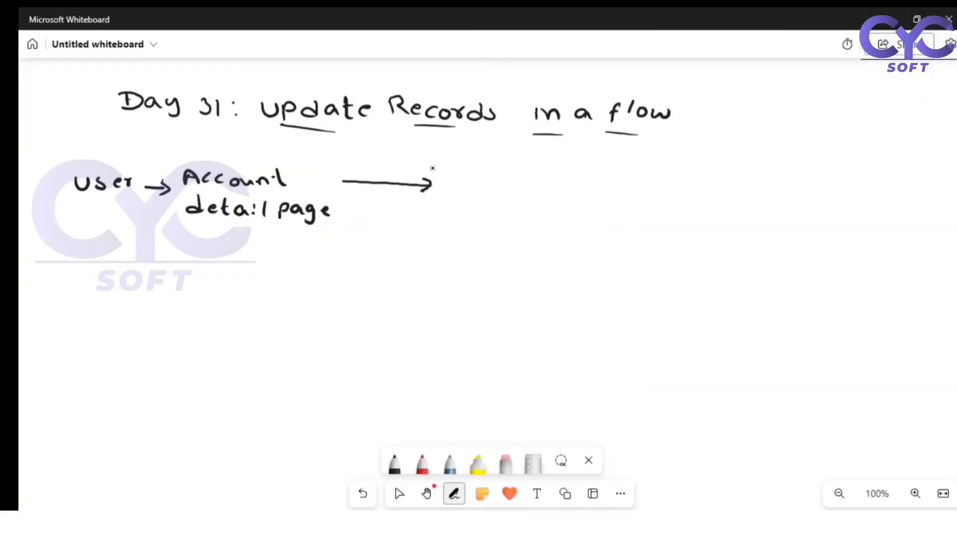
# Switch to Microsoft Whiteboard and handwrite "Update address" after the long arrow.
pyautogui.moveTo(434, 163); pyautogui.dragTo(489, 178)
pyautogui.moveTo(493, 158)
pyautogui.mouseDown()
pyautogui.moveTo(493, 178)
pyautogui.moveTo(559, 180)
pyautogui.moveTo(573, 170)
pyautogui.moveTo(591, 180)
pyautogui.mouseUp()
pyautogui.click(399, 493)
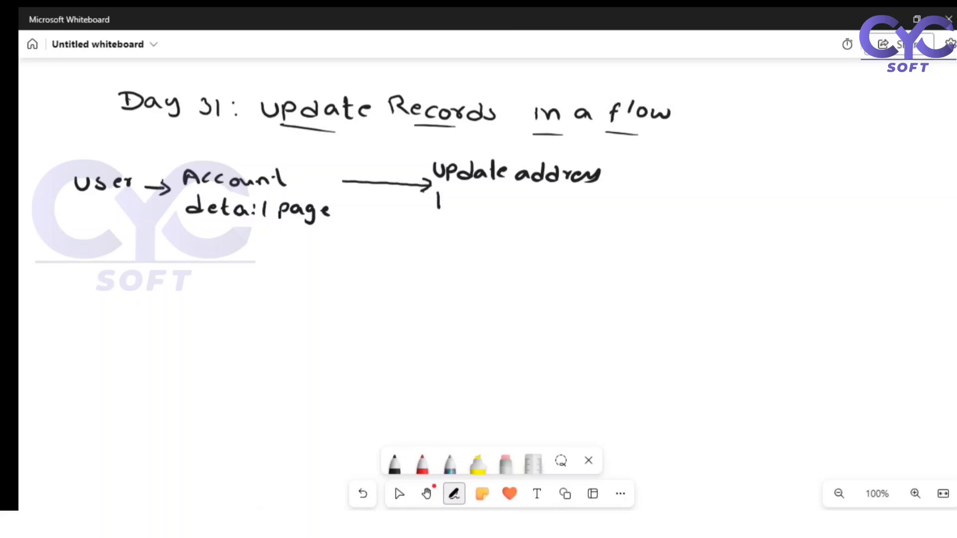
# Handwrite "display address info as input" on two lines beneath "Update address".
pyautogui.moveTo(438, 202)
pyautogui.mouseDown()
pyautogui.moveTo(424, 210)
pyautogui.moveTo(488, 211)
pyautogui.mouseUp()
pyautogui.moveTo(496, 202)
pyautogui.mouseDown()
pyautogui.moveTo(504, 213)
pyautogui.moveTo(496, 218)
pyautogui.mouseUp()
pyautogui.moveTo(531, 201); pyautogui.dragTo(534, 211)
pyautogui.moveTo(544, 197)
pyautogui.mouseDown()
pyautogui.moveTo(552, 213)
pyautogui.moveTo(586, 202)
pyautogui.moveTo(600, 215)
pyautogui.moveTo(643, 217)
pyautogui.mouseUp()
pyautogui.moveTo(608, 208); pyautogui.dragTo(609, 209)
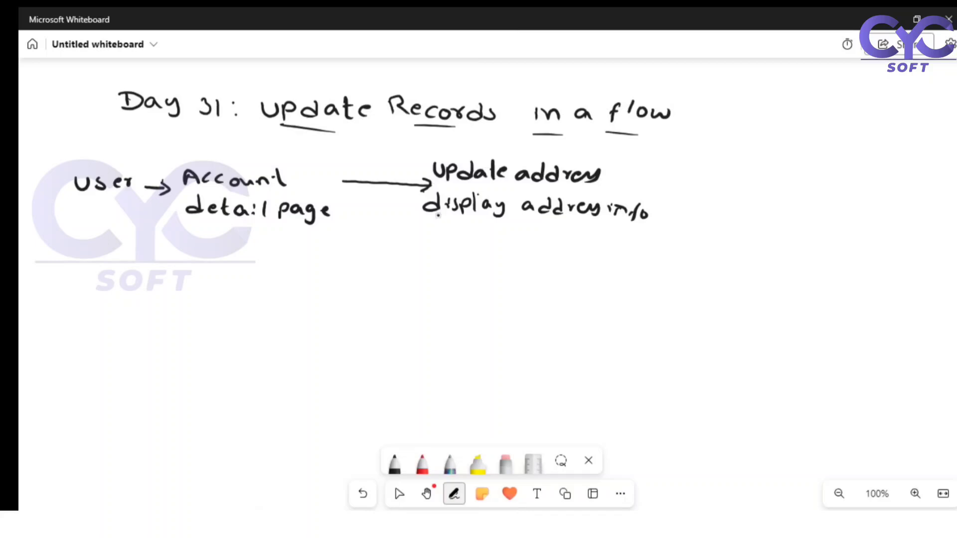
pyautogui.moveTo(431, 235); pyautogui.dragTo(496, 244)
pyautogui.moveTo(501, 237)
pyautogui.mouseDown()
pyautogui.moveTo(503, 249)
pyautogui.moveTo(533, 245)
pyautogui.mouseUp()
pyautogui.moveTo(540, 222)
pyautogui.mouseDown()
pyautogui.moveTo(543, 246)
pyautogui.moveTo(549, 230)
pyautogui.mouseUp()
pyautogui.moveTo(426, 231)
pyautogui.mouseDown()
pyautogui.moveTo(431, 243)
pyautogui.moveTo(444, 234)
pyautogui.mouseUp()
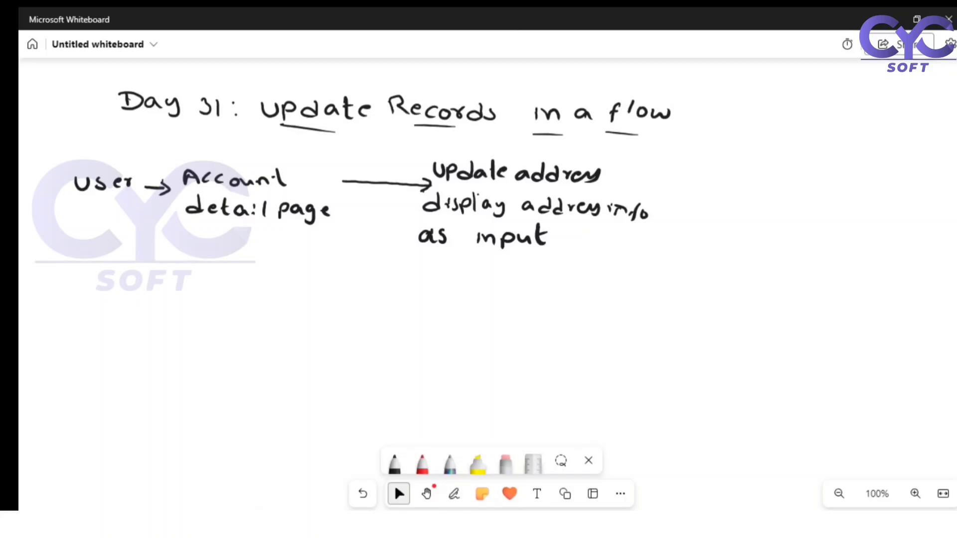
# Draw an arrow from the address notes and handwrite "Update record" after it.
pyautogui.moveTo(640, 192)
pyautogui.mouseDown()
pyautogui.moveTo(686, 191)
pyautogui.moveTo(670, 201)
pyautogui.mouseUp()
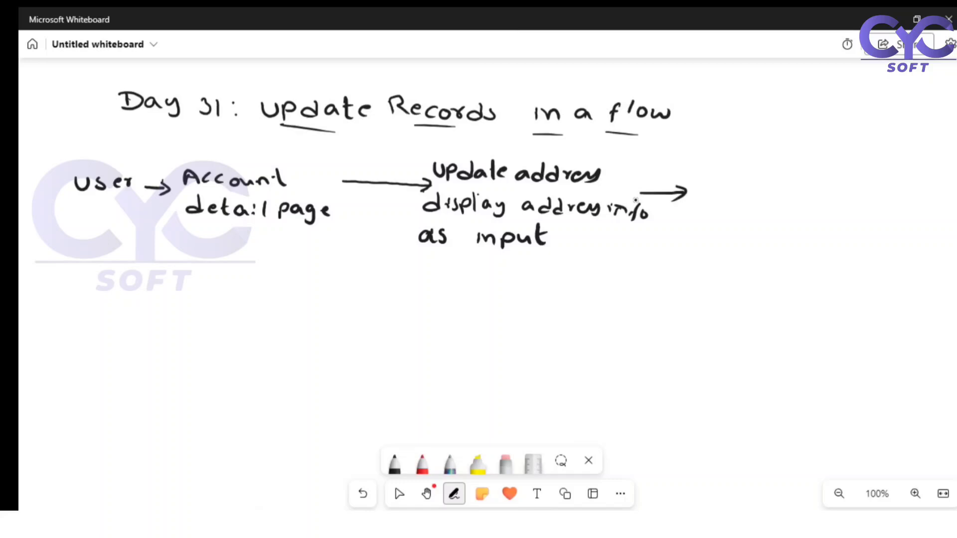
pyautogui.moveTo(690, 184)
pyautogui.mouseDown()
pyautogui.moveTo(702, 185)
pyautogui.moveTo(704, 200)
pyautogui.moveTo(712, 192)
pyautogui.moveTo(740, 198)
pyautogui.mouseUp()
pyautogui.moveTo(752, 188)
pyautogui.mouseDown()
pyautogui.moveTo(745, 195)
pyautogui.moveTo(766, 196)
pyautogui.moveTo(770, 185)
pyautogui.mouseUp()
pyautogui.moveTo(772, 193); pyautogui.dragTo(800, 196)
pyautogui.moveTo(803, 190); pyautogui.dragTo(811, 197)
pyautogui.moveTo(820, 187); pyautogui.dragTo(821, 196)
pyautogui.moveTo(825, 189); pyautogui.dragTo(836, 189)
pyautogui.moveTo(846, 184); pyautogui.dragTo(846, 198)
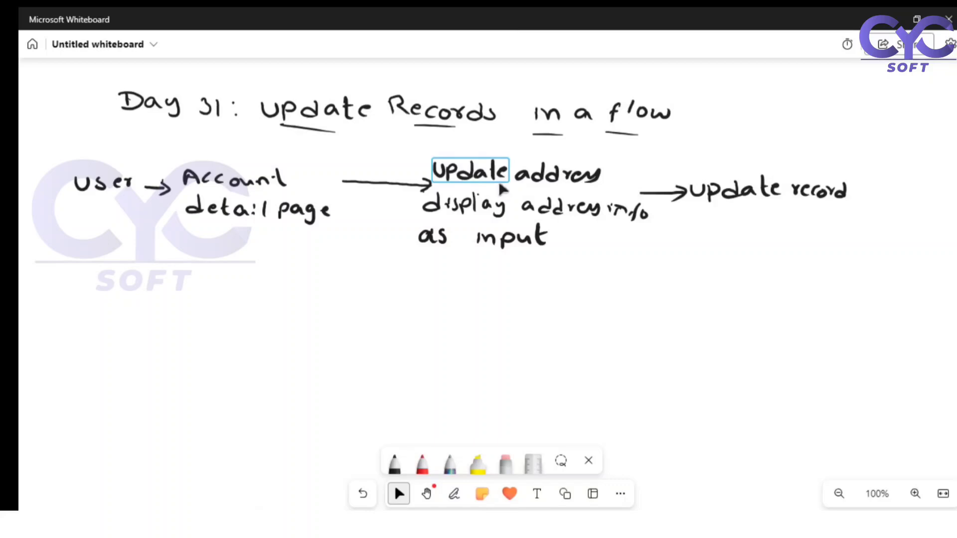
# Handwrite "Get records" above the long arrow between the account detail page and the address update notes.
pyautogui.hotkey('alt', 'w')
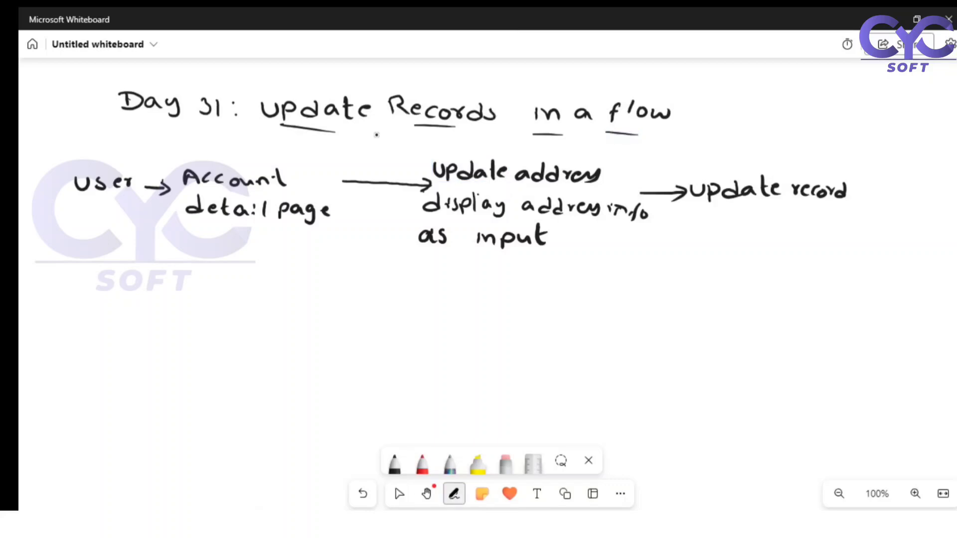
pyautogui.moveTo(354, 146)
pyautogui.mouseDown()
pyautogui.moveTo(348, 151)
pyautogui.moveTo(367, 155)
pyautogui.mouseUp()
pyautogui.moveTo(371, 140)
pyautogui.mouseDown()
pyautogui.moveTo(373, 156)
pyautogui.moveTo(381, 143)
pyautogui.moveTo(361, 166)
pyautogui.moveTo(372, 170)
pyautogui.mouseUp()
pyautogui.click(369, 163)
pyautogui.moveTo(379, 162)
pyautogui.mouseDown()
pyautogui.moveTo(381, 171)
pyautogui.moveTo(397, 165)
pyautogui.mouseUp()
pyautogui.moveTo(403, 167); pyautogui.dragTo(410, 175)
pyautogui.press('Escape')
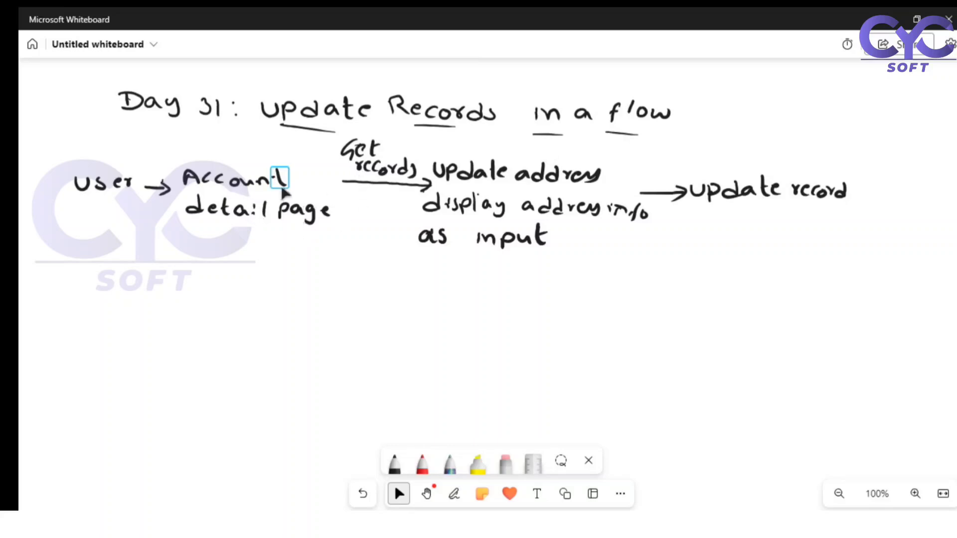
pyautogui.click(359, 151)
pyautogui.click(340, 227)
# Switch back to Salesforce and find the Flows page in Setup by searching for "flow".
pyautogui.hotkey('alt', 'Tab')
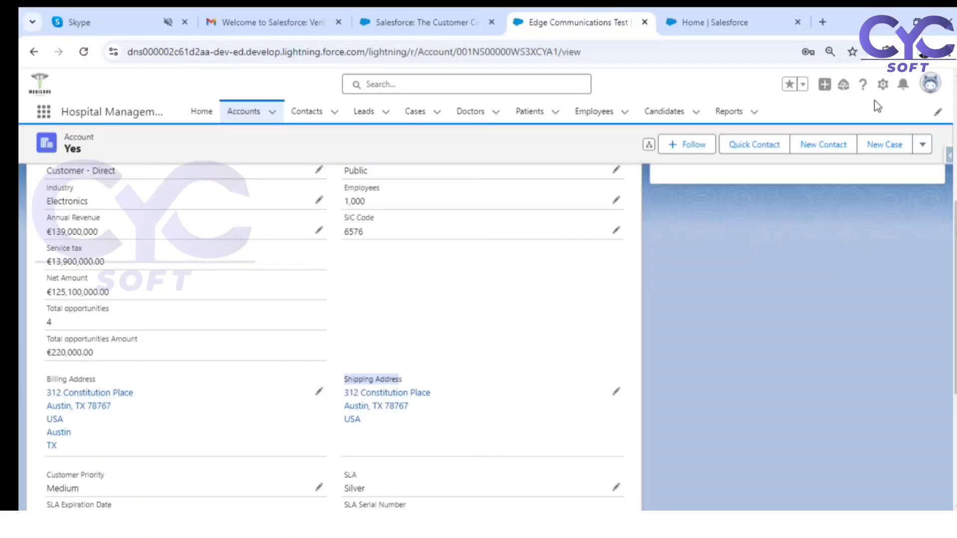
pyautogui.click(726, 8)
pyautogui.click(72, 144)
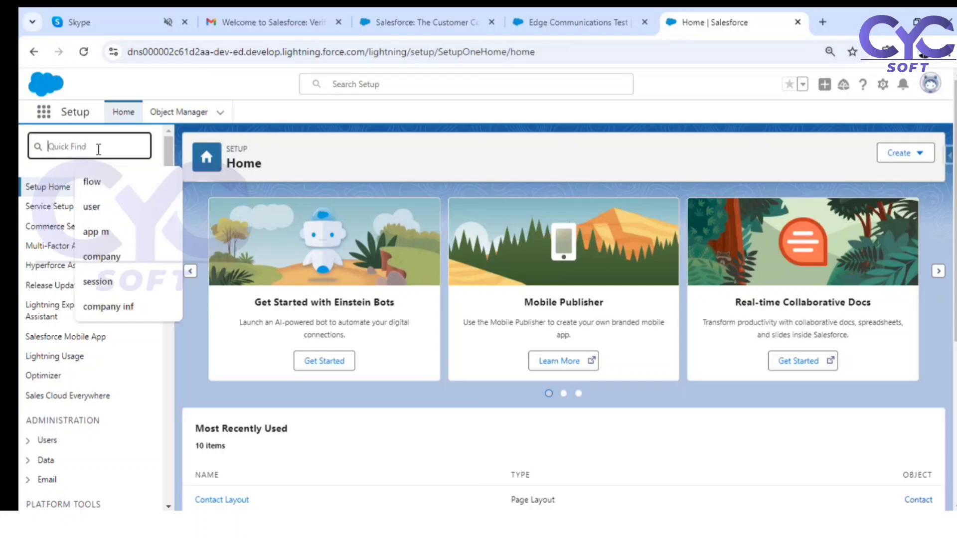
pyautogui.click(111, 184)
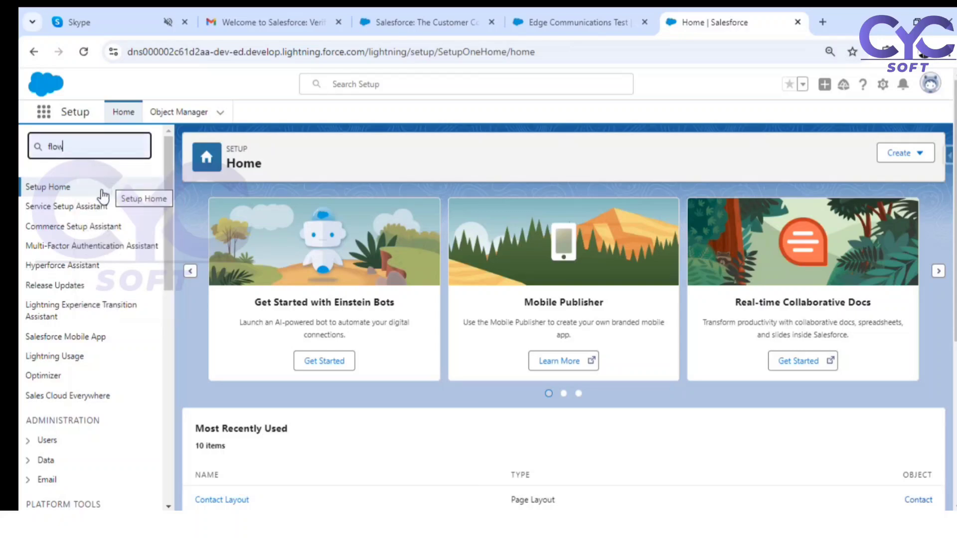
pyautogui.click(62, 286)
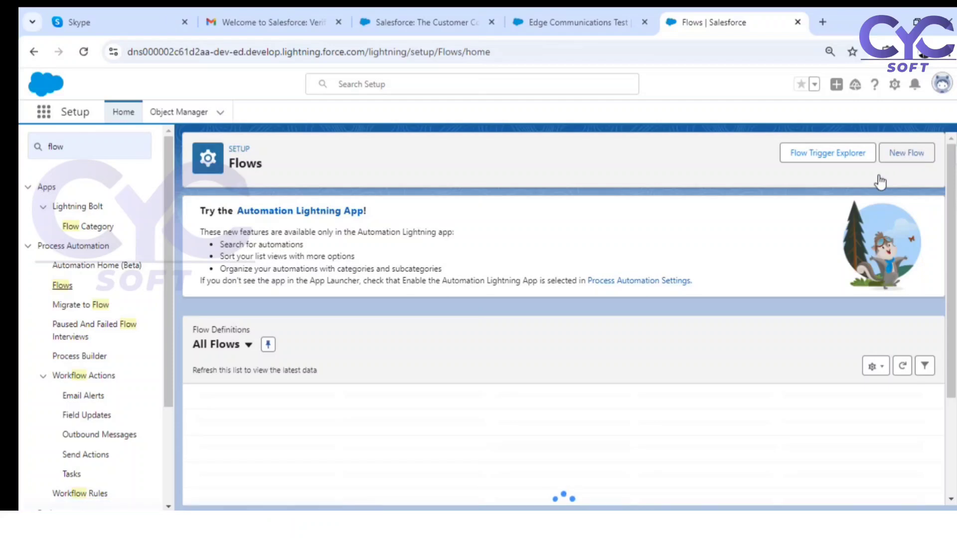
# Create a new flow from scratch as a Screen Flow.
pyautogui.click(897, 159)
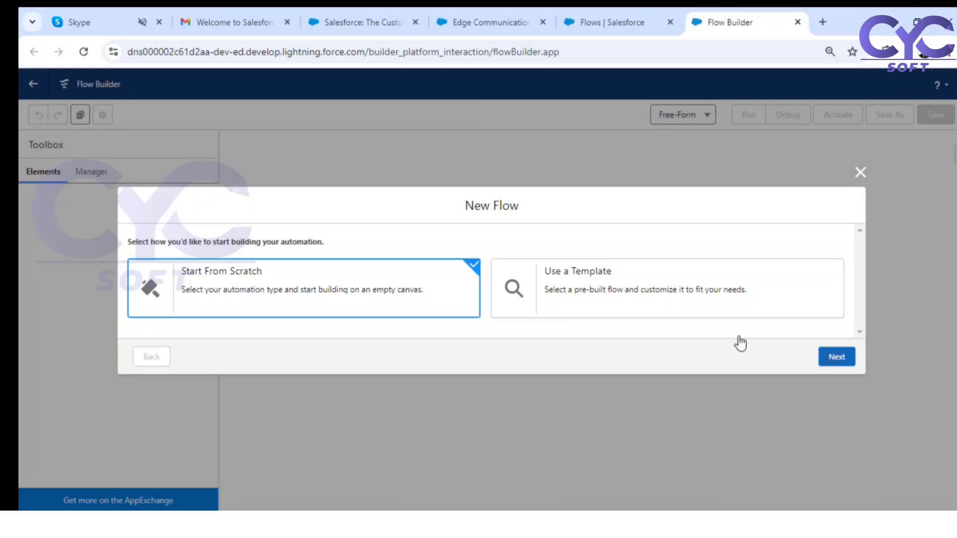
pyautogui.click(837, 357)
pyautogui.click(835, 445)
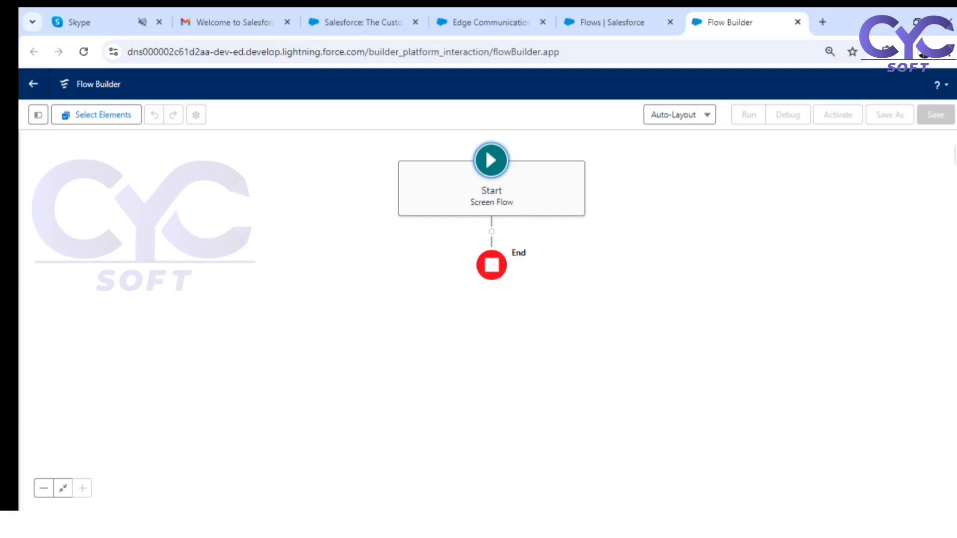
# Review the flow plan in Microsoft Whiteboard and the record ID in the Edge Communications Test account's page address.
pyautogui.hotkey('alt', 'Tab')
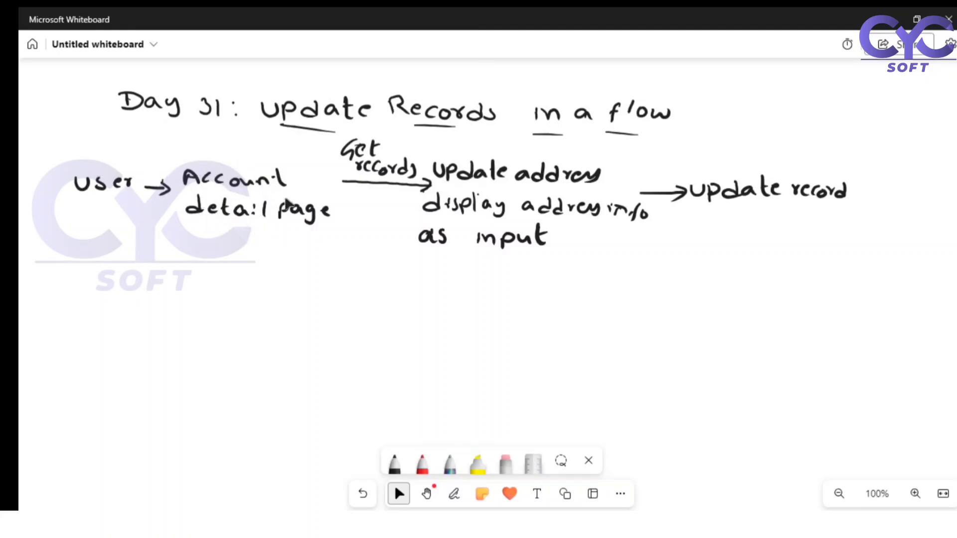
pyautogui.click(454, 493)
pyautogui.hotkey('alt', 'Tab')
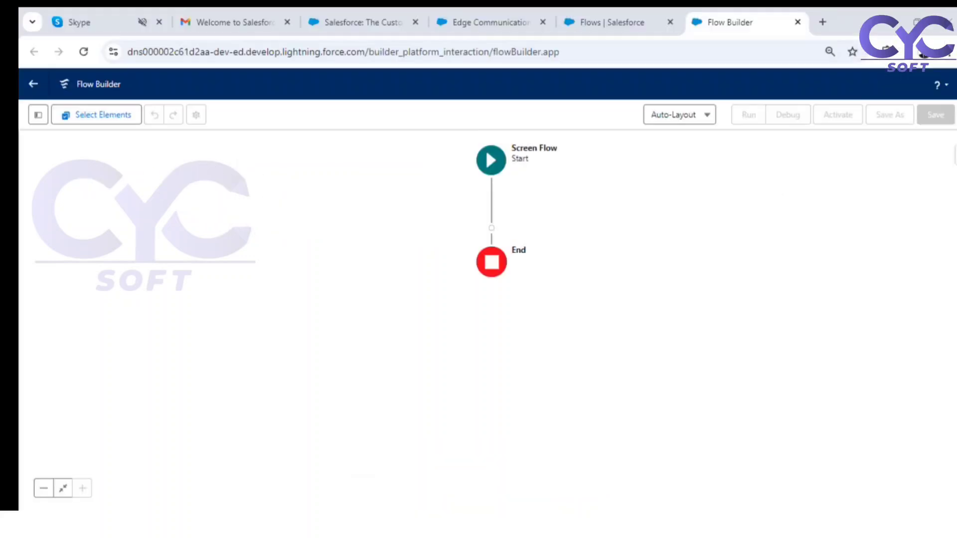
pyautogui.click(492, 22)
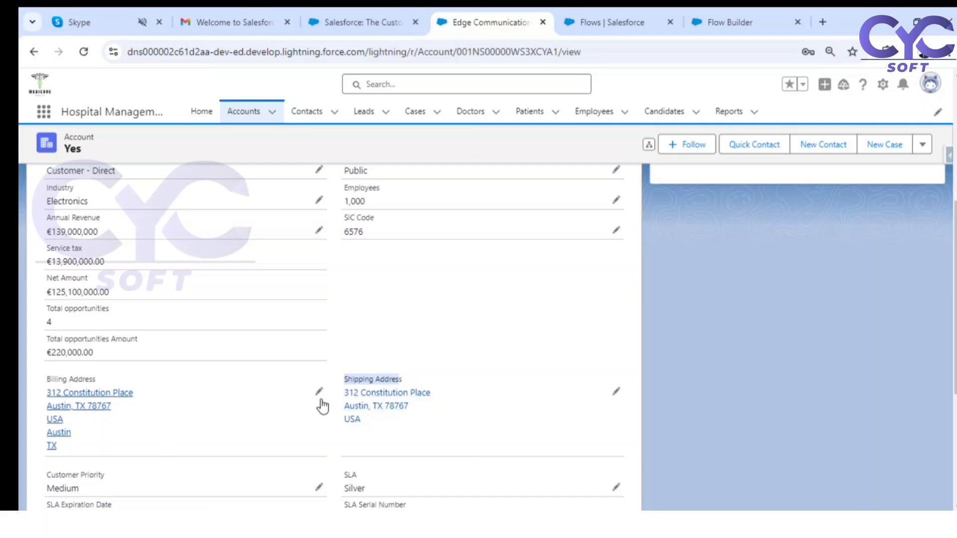
pyautogui.click(573, 54)
pyautogui.doubleClick(514, 50)
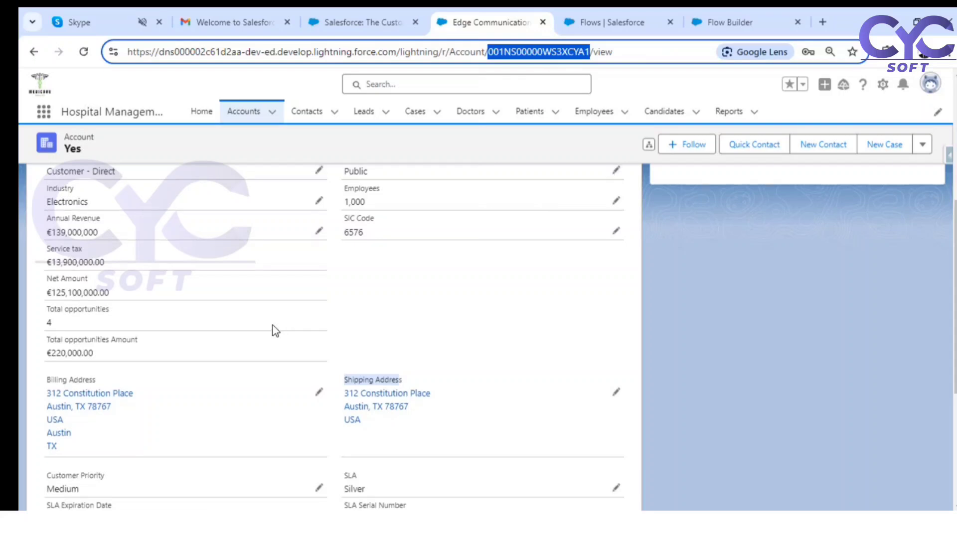
pyautogui.scroll(6, 273, 325)
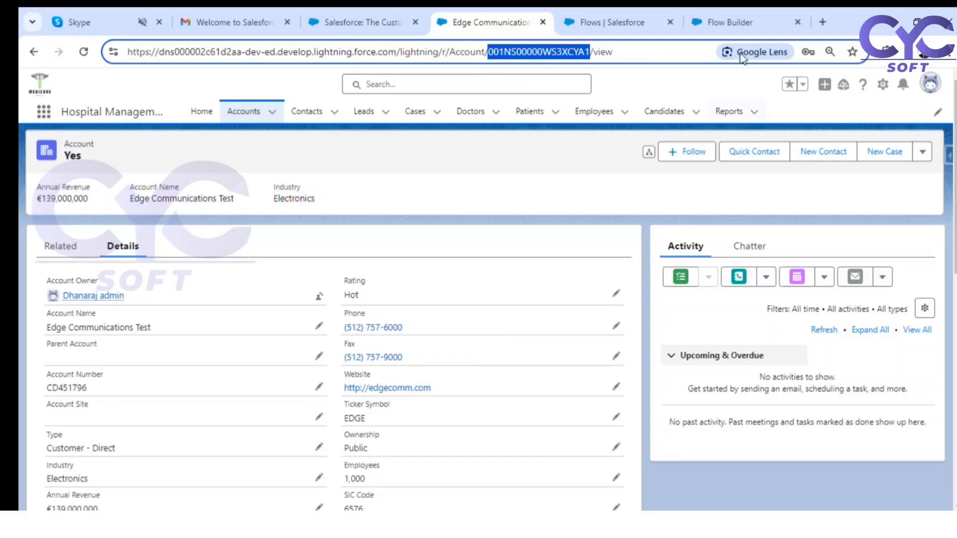
# Return to Flow Builder and add a Get Records element between Start and End.
pyautogui.click(717, 27)
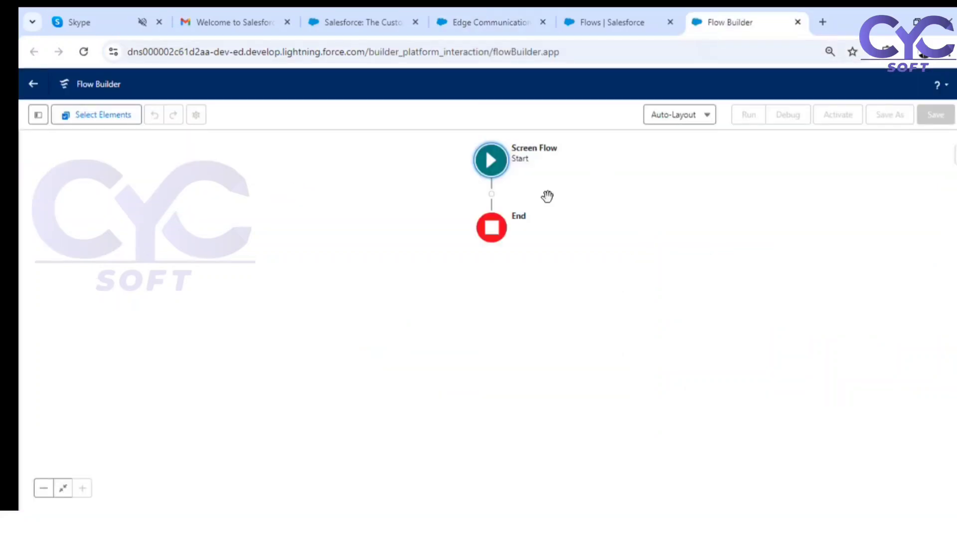
pyautogui.click(491, 193)
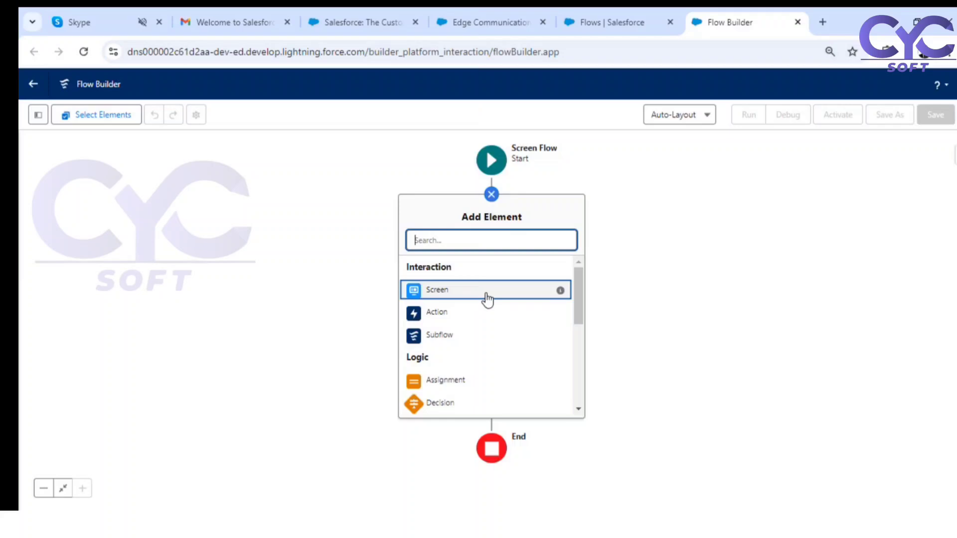
pyautogui.write('get')
pyautogui.click(446, 269)
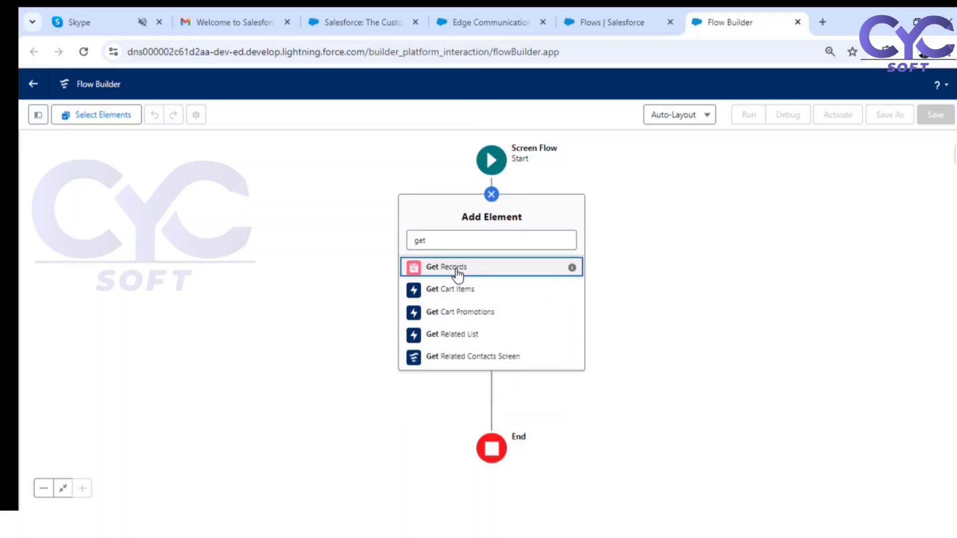
# Insert the Get Records element into the flow and close the guidance pop-up covering its properties.
pyautogui.click(453, 269)
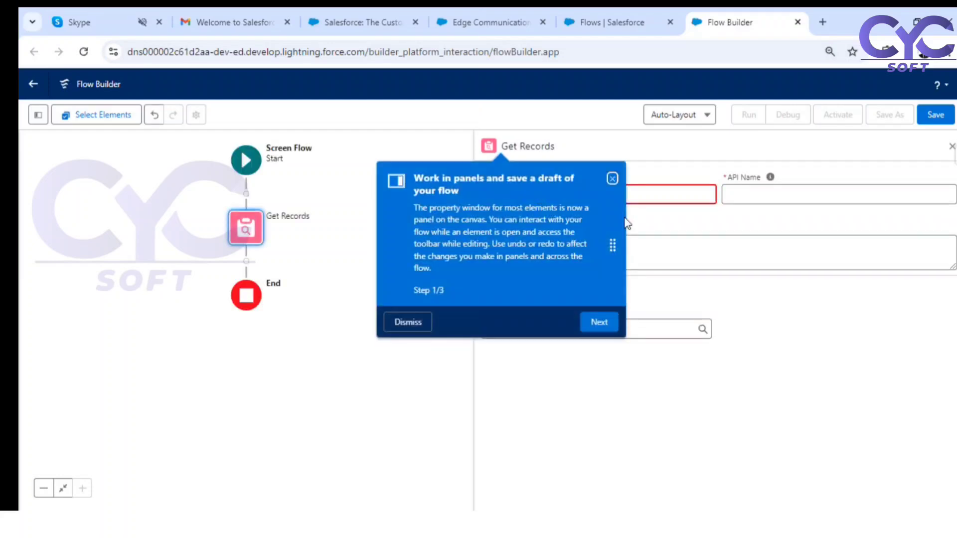
pyautogui.click(613, 178)
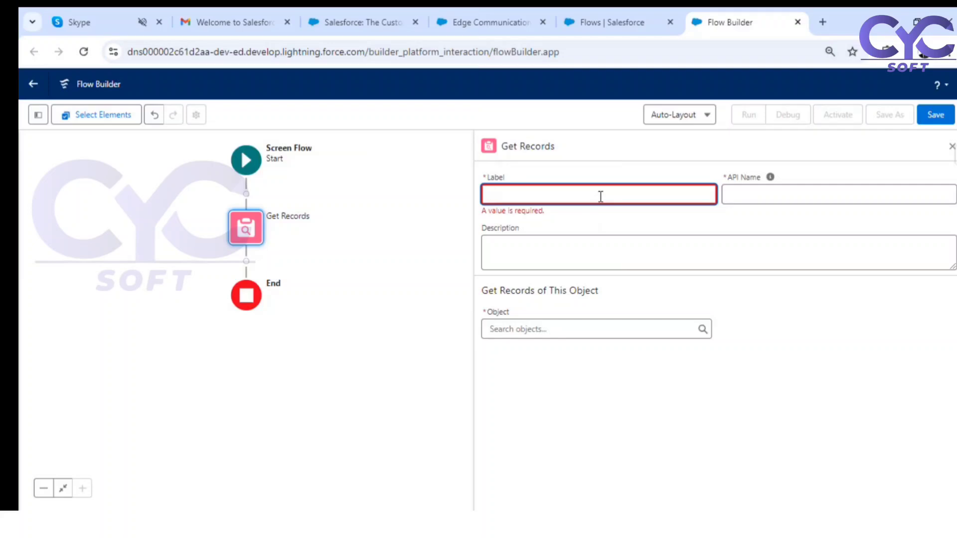
pyautogui.hotkey('ctrl', 'g')
pyautogui.write('et Accou')
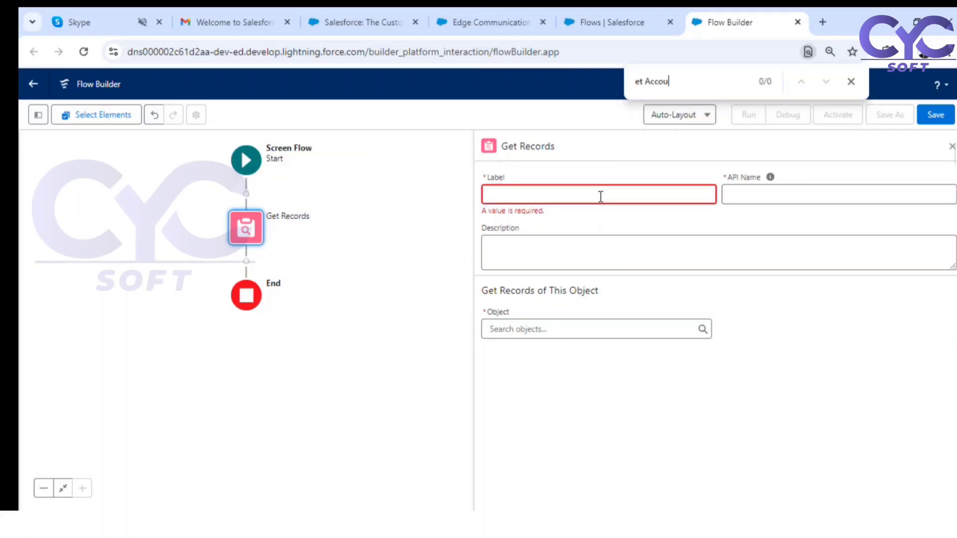
pyautogui.hotkey('ctrl', 'a')
pyautogui.press('BackSpace')
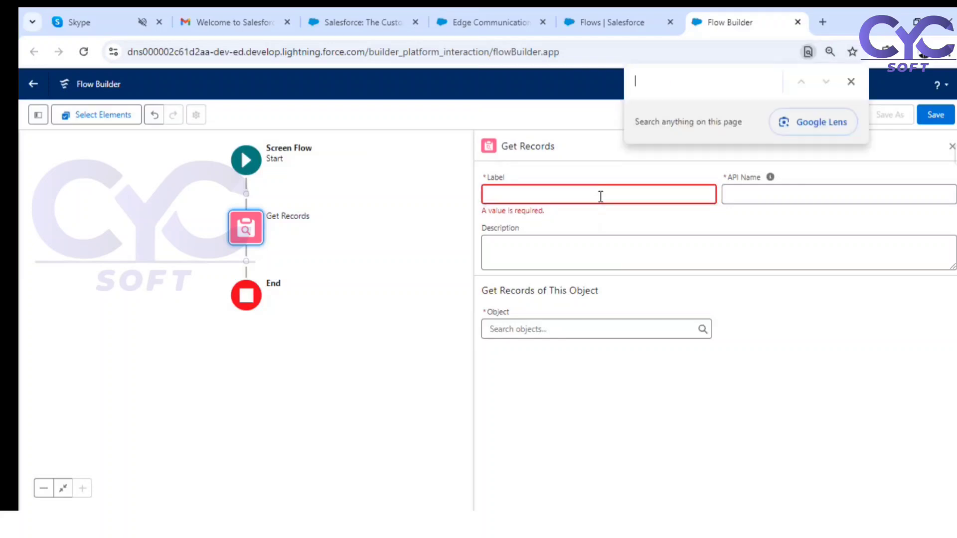
# Label the Get Records element "Get Account Info" and let its API name fill in as Get_Account_Info.
pyautogui.click(601, 196)
pyautogui.write('G')
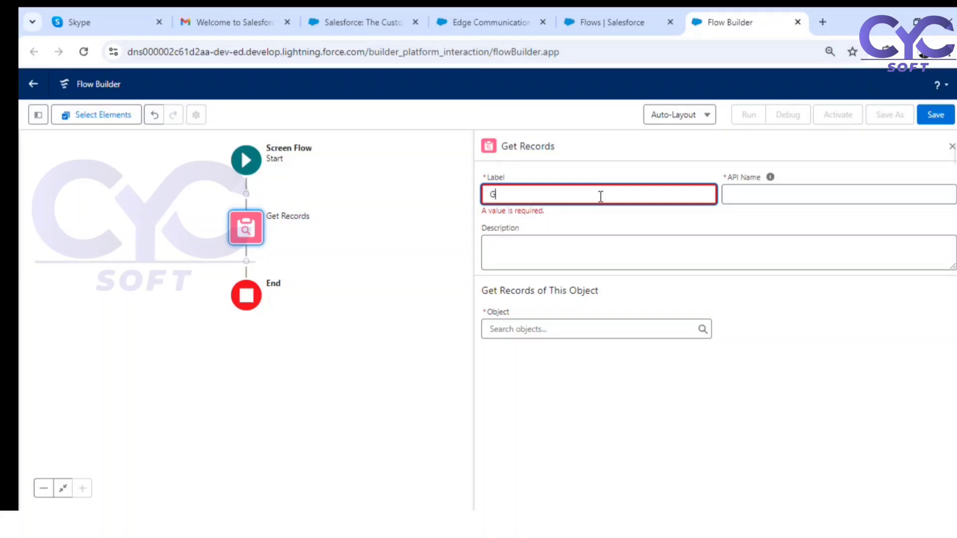
pyautogui.write('et Account Info')
pyautogui.click(647, 223)
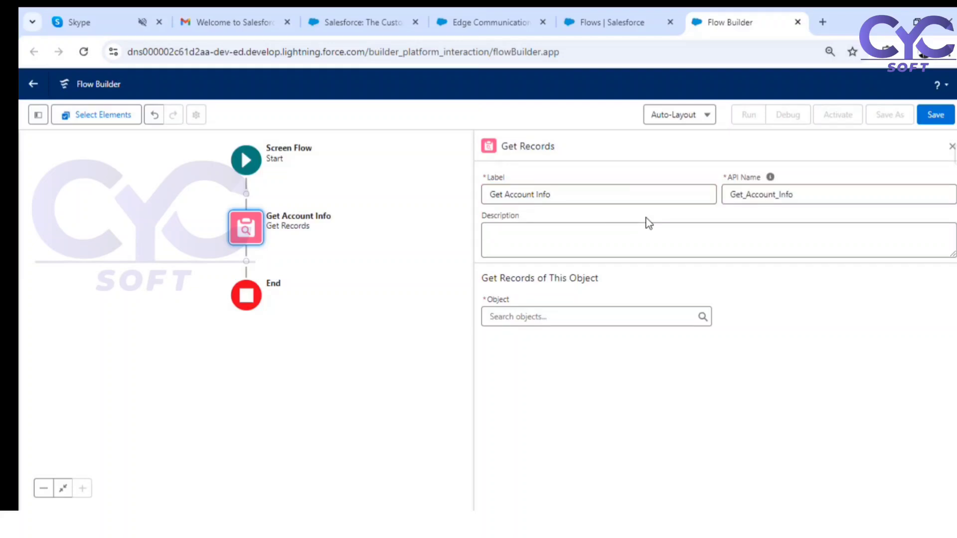
# Set the Get Records object to Account and choose Id as the field of its filter condition.
pyautogui.click(514, 319)
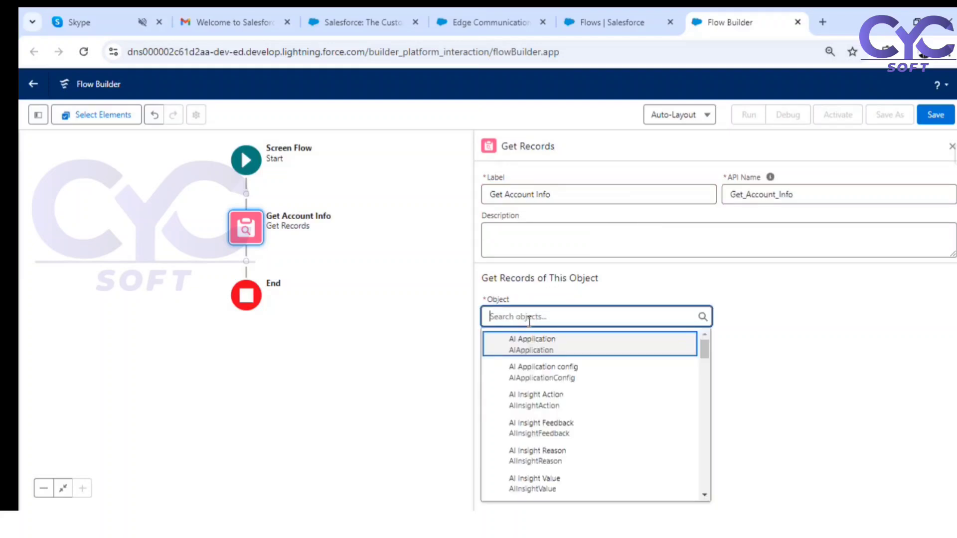
pyautogui.write('acc')
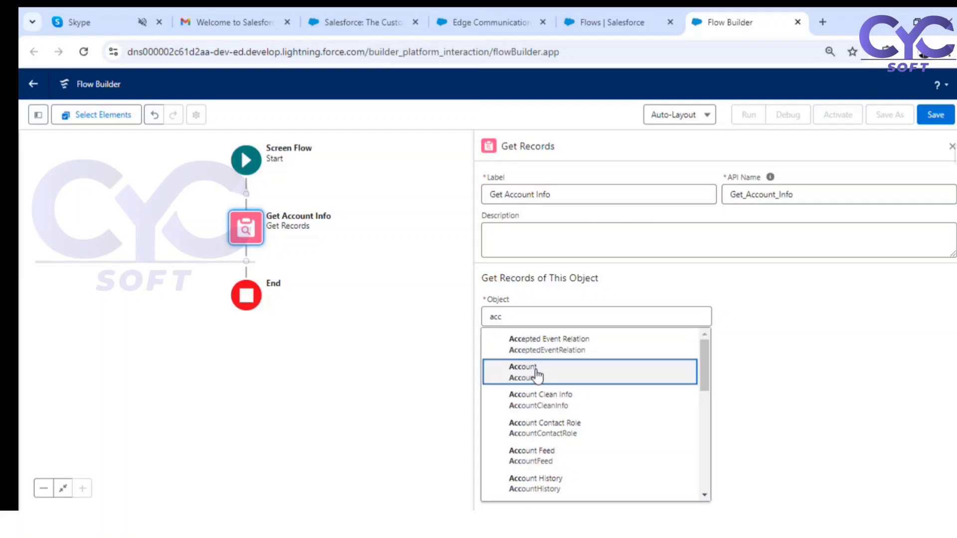
pyautogui.click(536, 375)
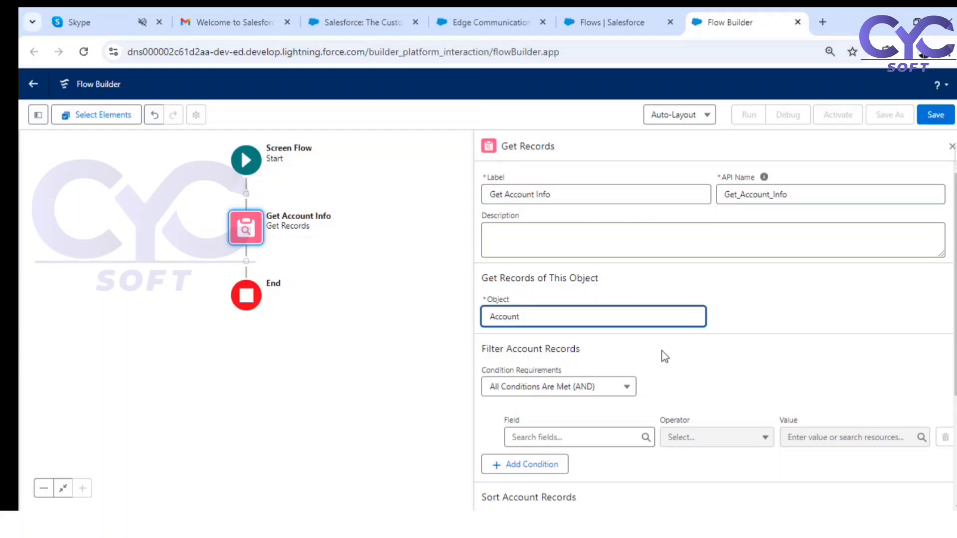
pyautogui.scroll(-1, 669, 350)
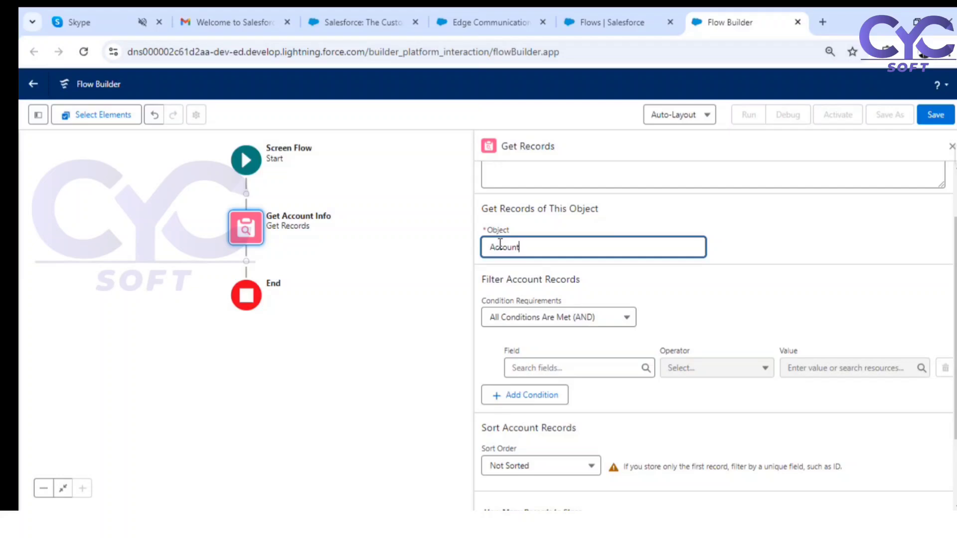
pyautogui.click(530, 367)
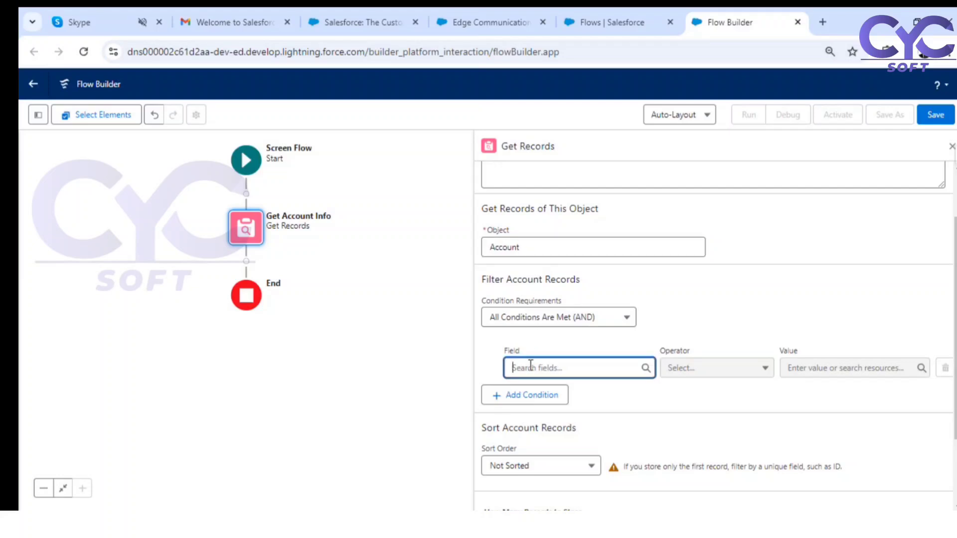
pyautogui.write('id')
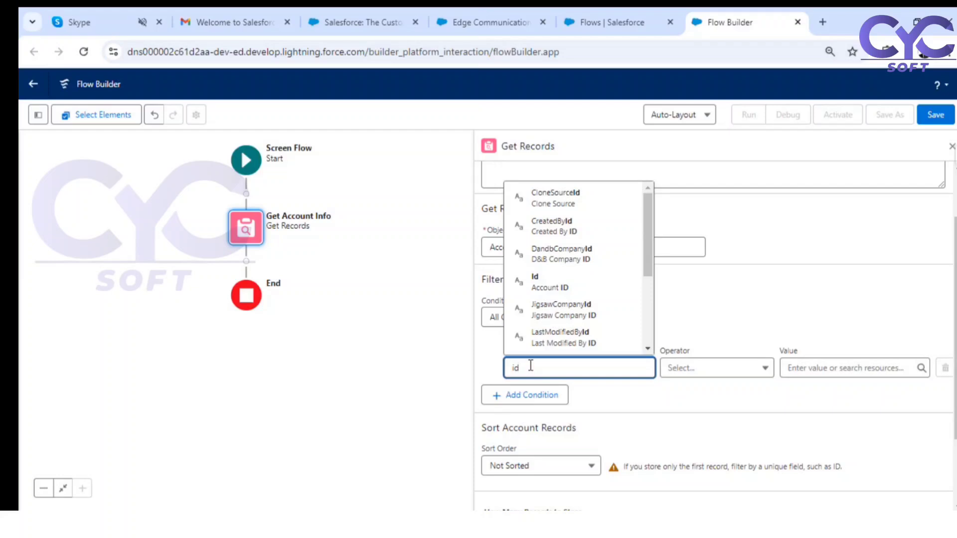
pyautogui.click(573, 282)
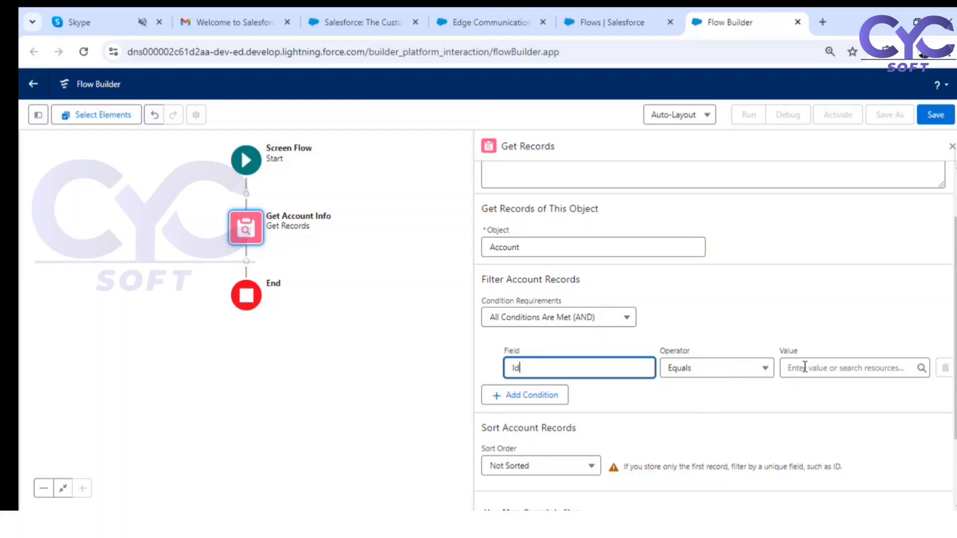
# Copy the record ID from the Edge Communications Test account's page address and paste it as the Id condition's value.
pyautogui.click(492, 20)
pyautogui.doubleClick(540, 54)
pyautogui.hotkey('ctrl', 'c')
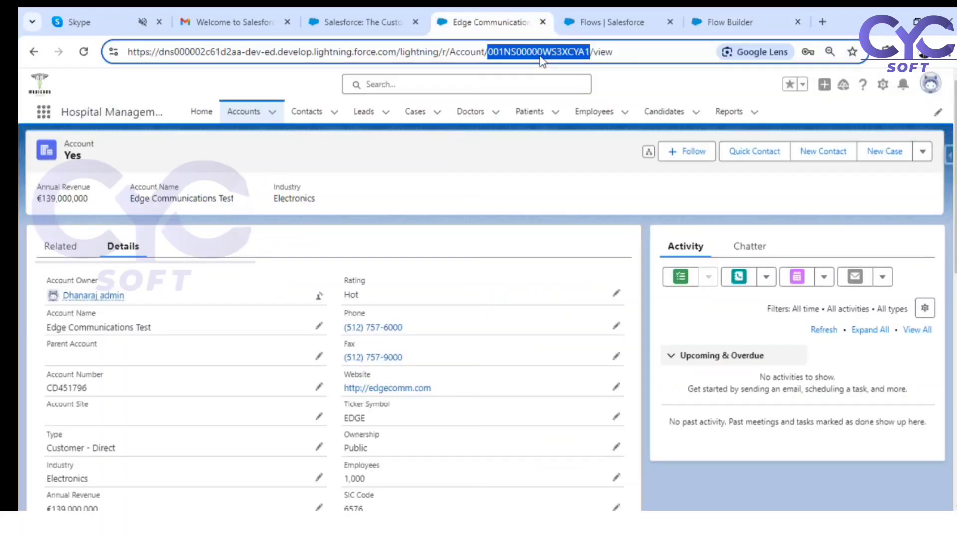
pyautogui.click(726, 23)
pyautogui.click(835, 363)
pyautogui.hotkey('ctrl', 'v')
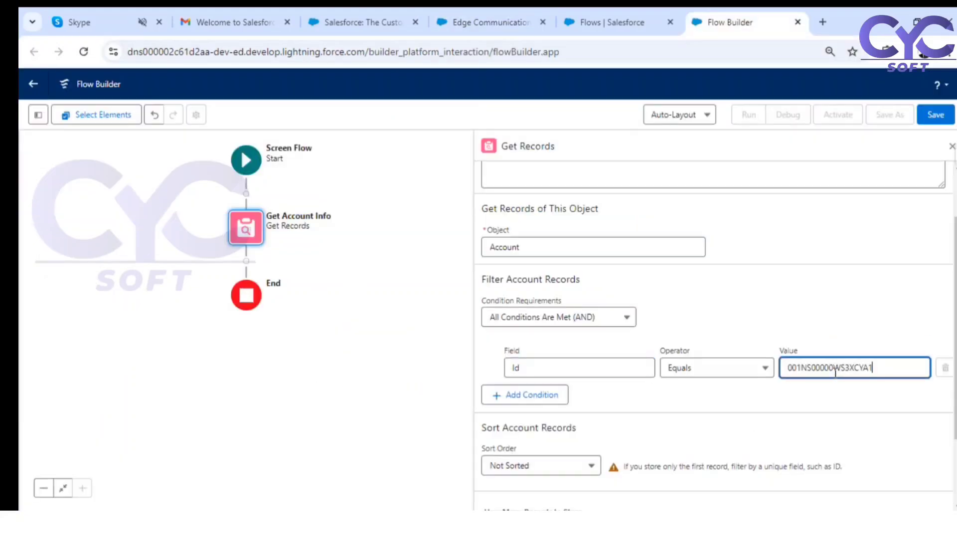
pyautogui.click(836, 387)
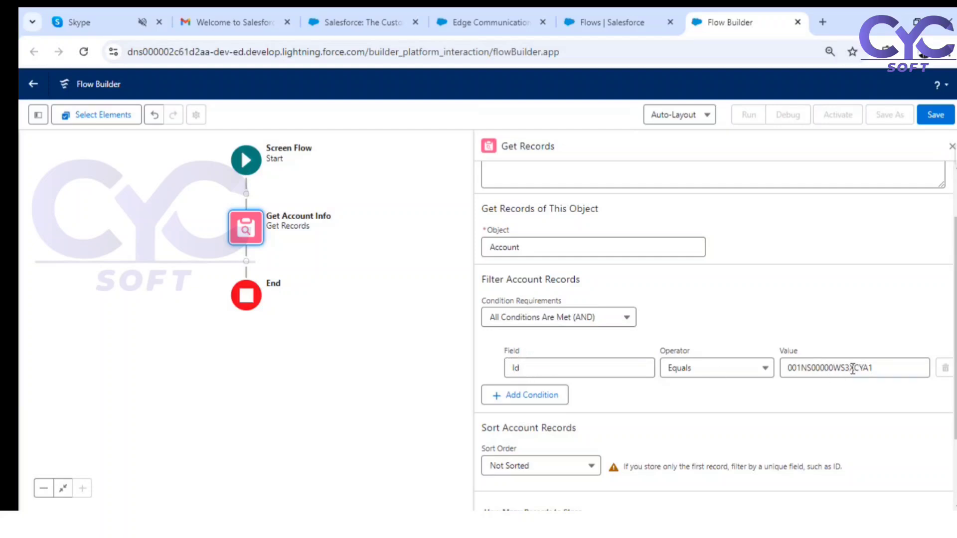
# Compare the hard-coded record ID with the account's page address and clear it from the Id condition's value.
pyautogui.moveTo(880, 369); pyautogui.dragTo(767, 374)
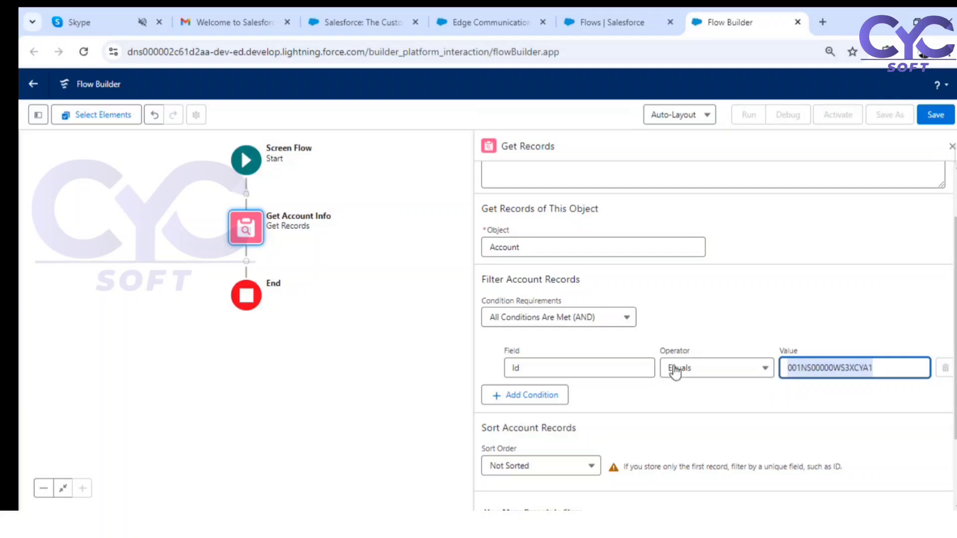
pyautogui.click(469, 17)
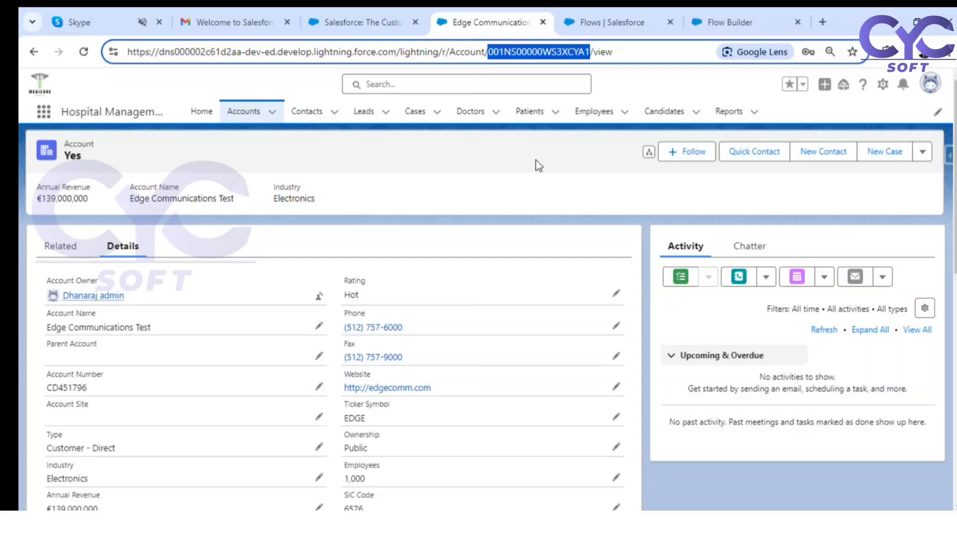
pyautogui.click(723, 11)
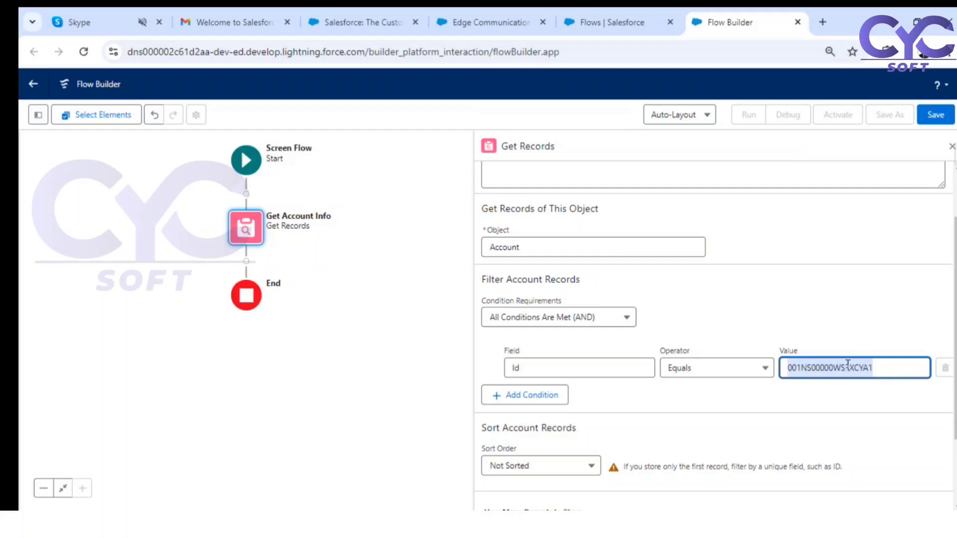
pyautogui.press('BackSpace')
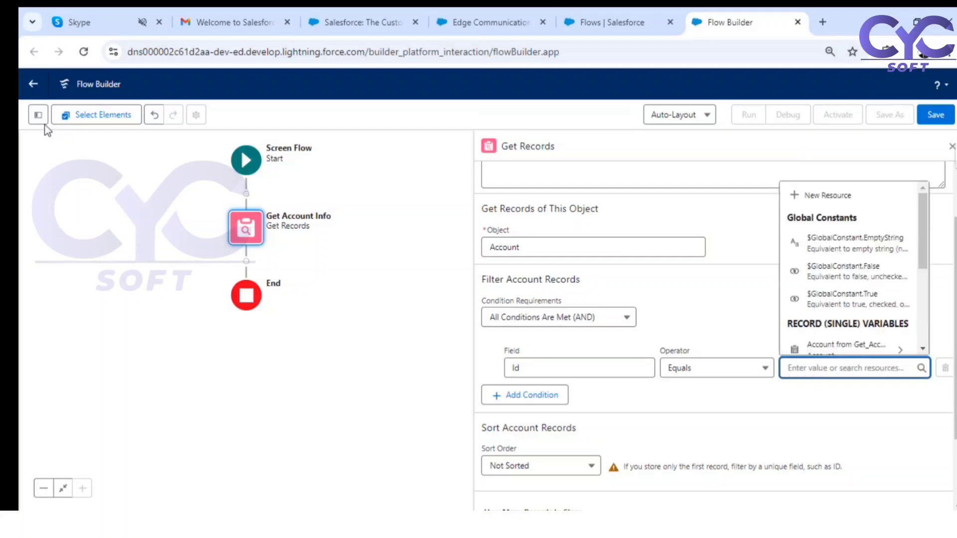
# Create a Text variable resource with the API name recordId and make it available for input.
pyautogui.click(33, 116)
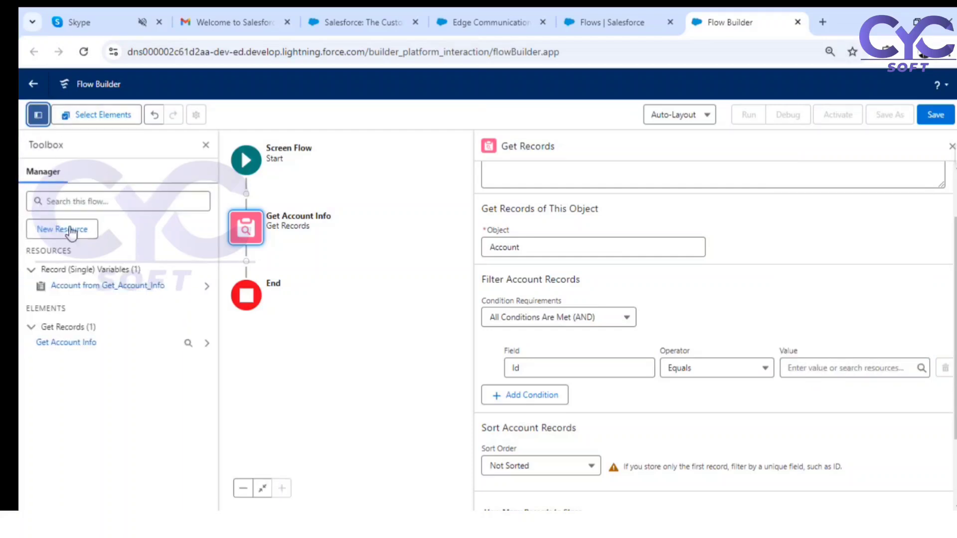
pyautogui.click(73, 233)
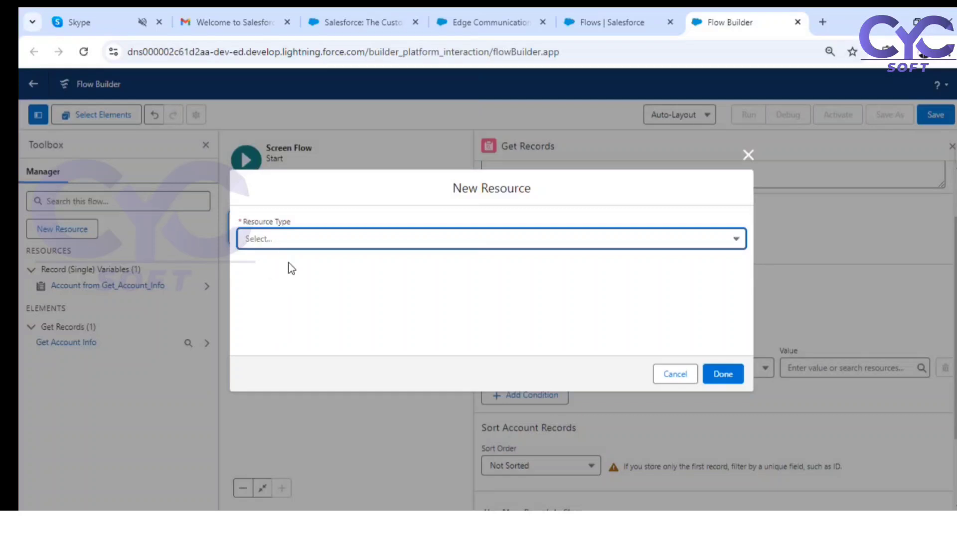
pyautogui.click(312, 243)
pyautogui.click(310, 265)
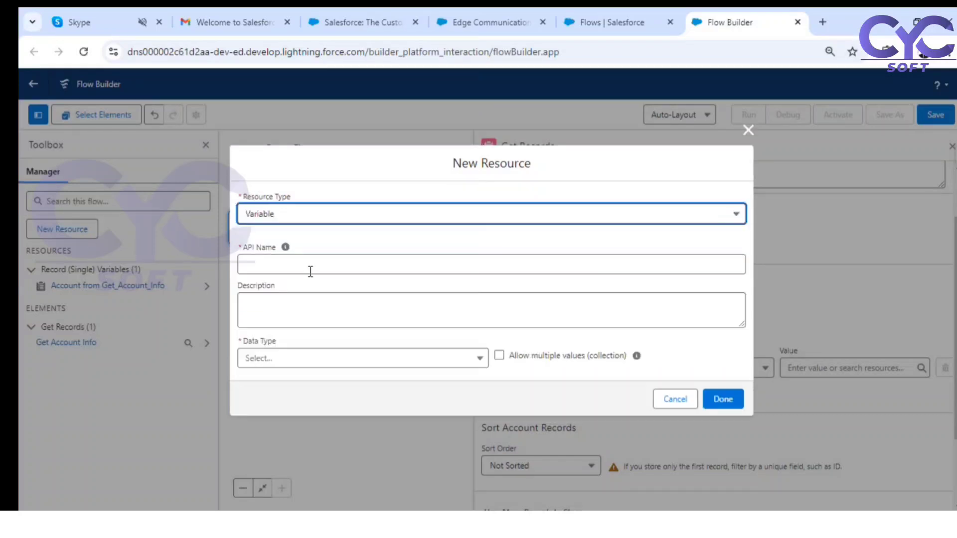
pyautogui.write('reco')
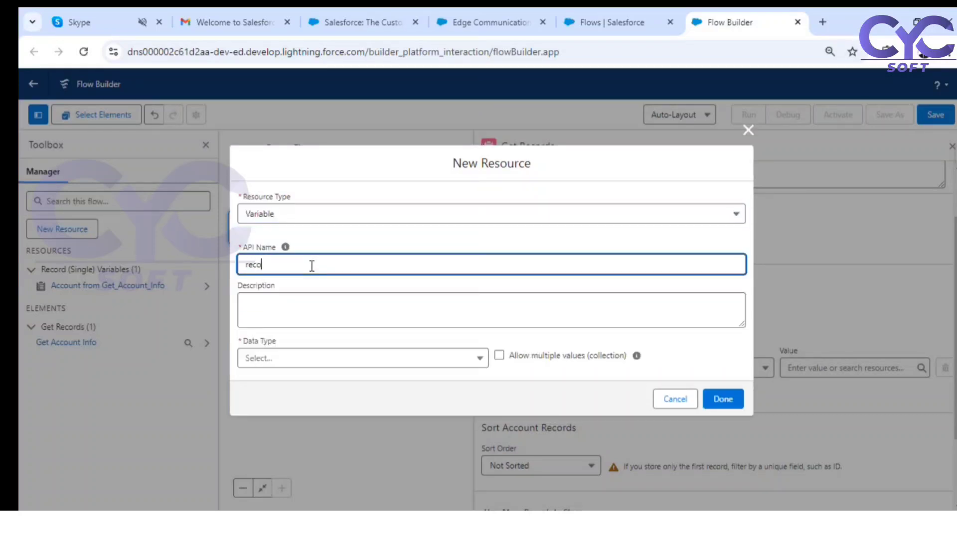
pyautogui.write('rdId')
pyautogui.click(334, 360)
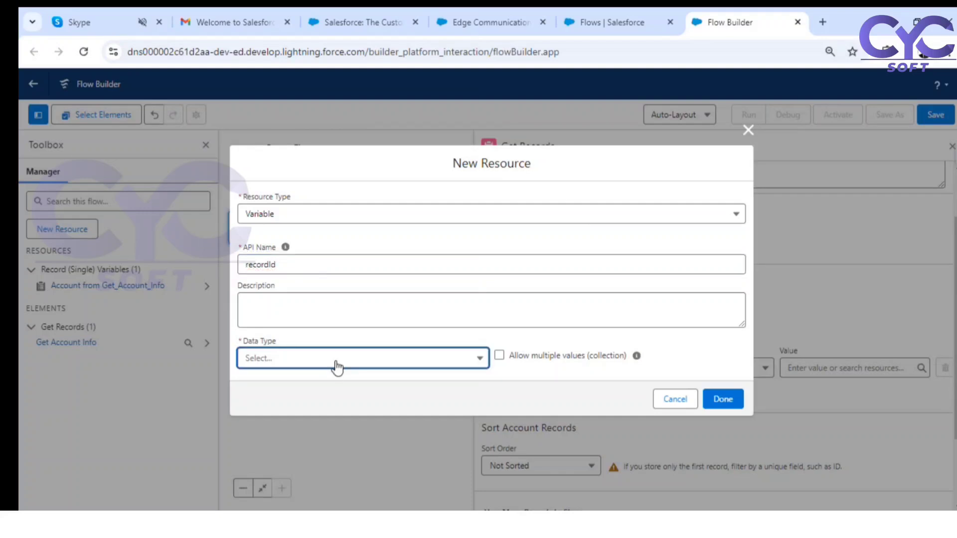
pyautogui.click(310, 193)
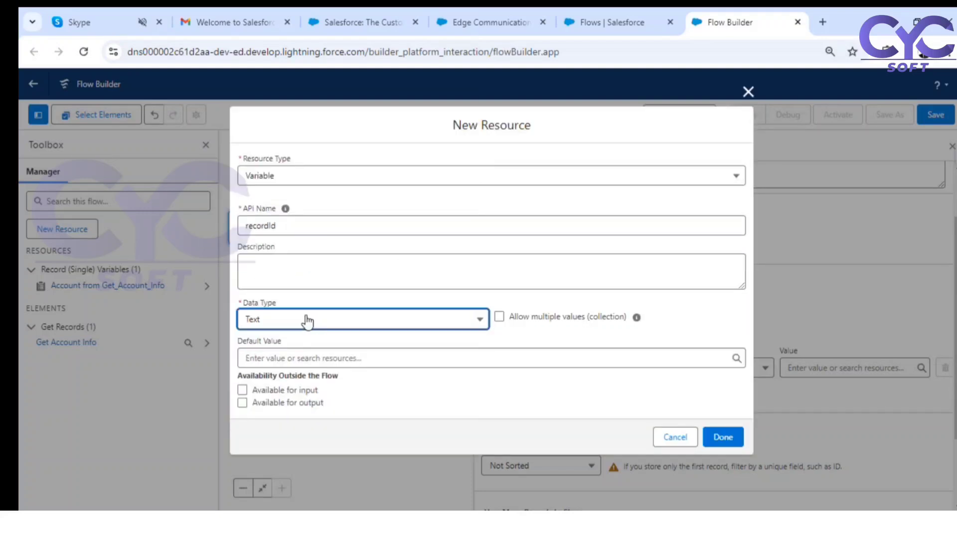
pyautogui.click(242, 390)
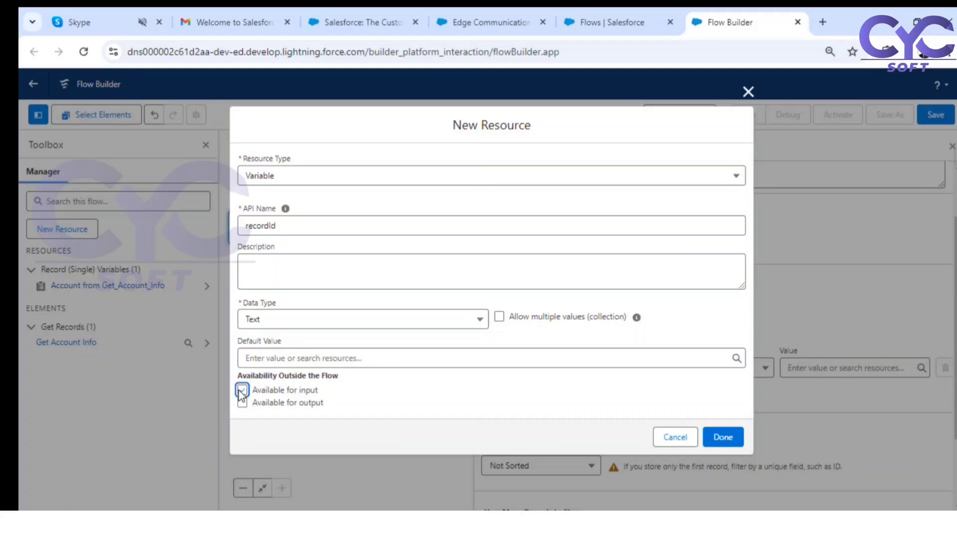
pyautogui.click(725, 439)
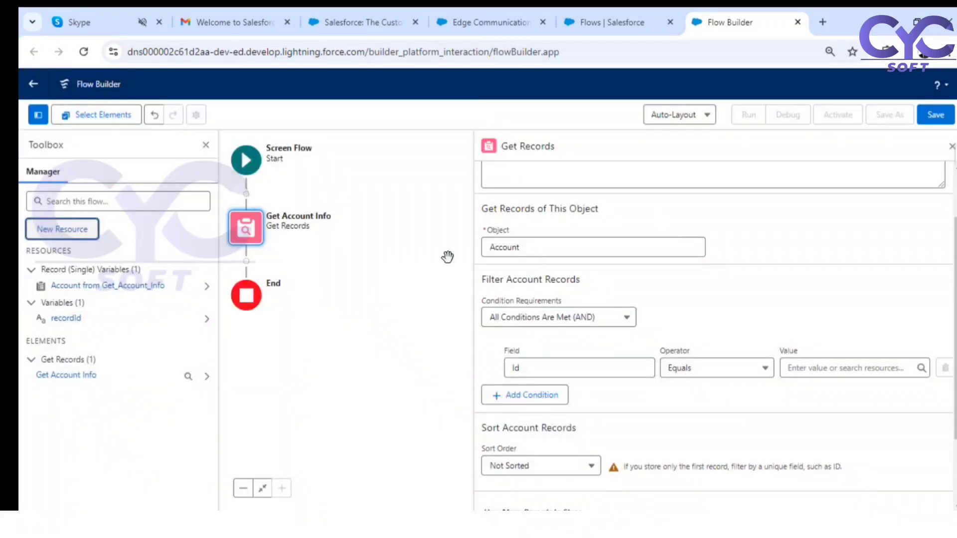
# Check the record ID in the account's page address, and set the Id condition's value to the recordId variable.
pyautogui.click(497, 20)
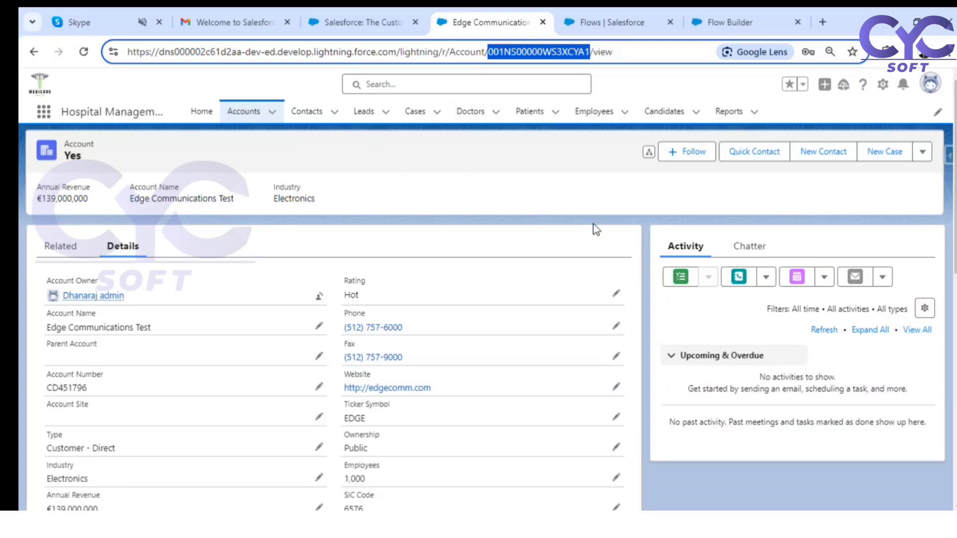
pyautogui.click(712, 26)
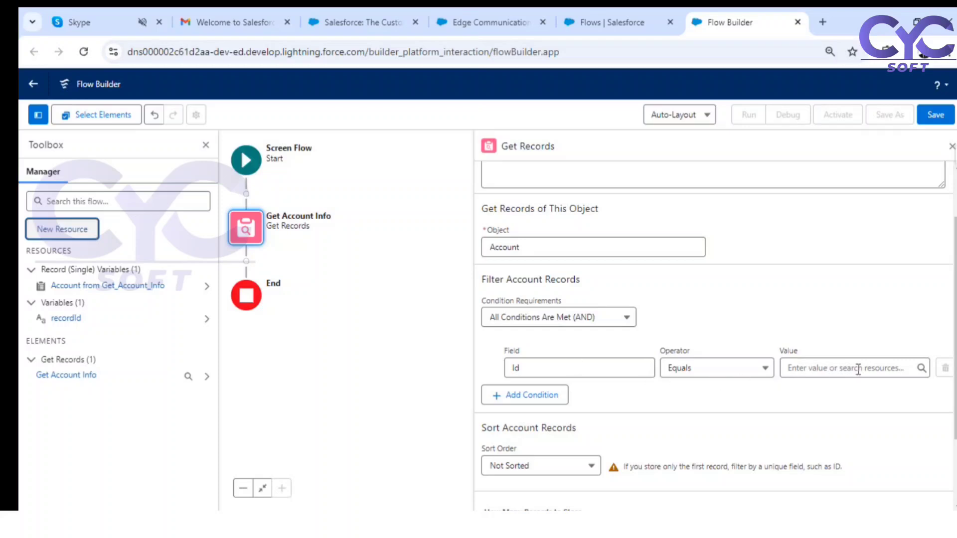
pyautogui.click(810, 369)
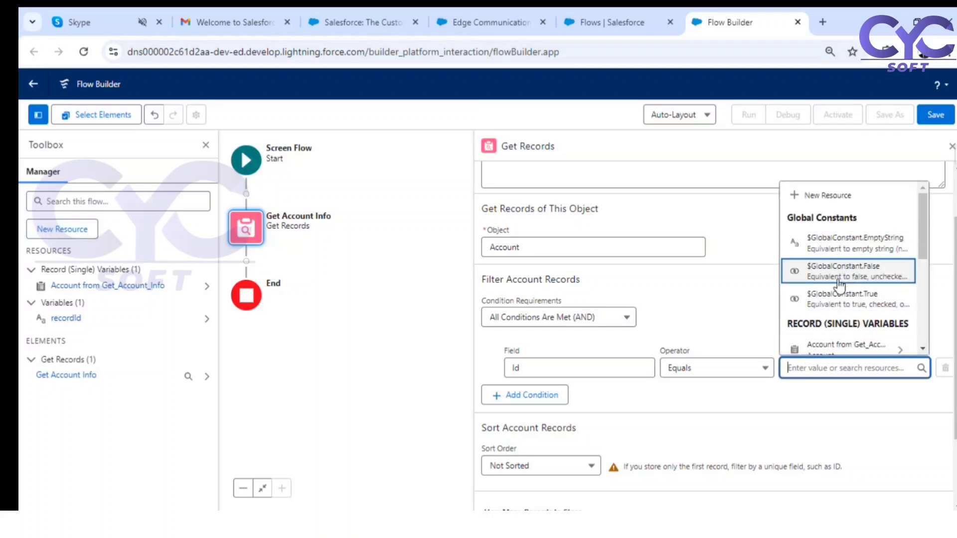
pyautogui.scroll(-2, 838, 284)
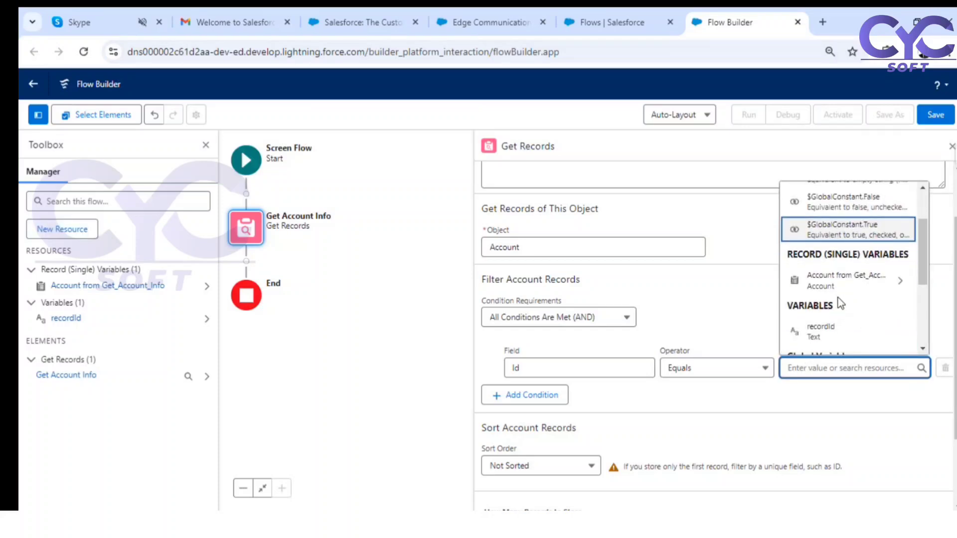
pyautogui.click(818, 333)
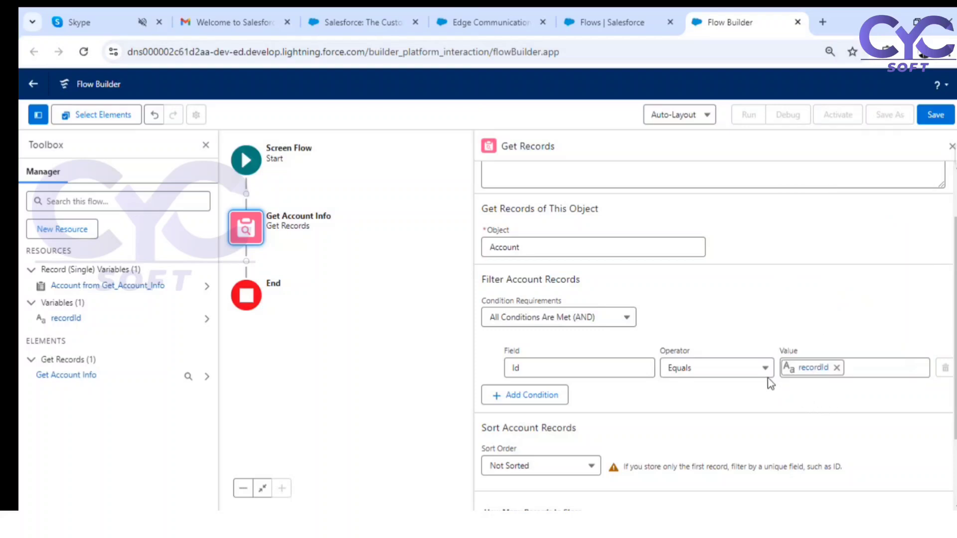
# Save the flow with the label Update Account Address Screen and the API name Update_Account_Address_Screen.
pyautogui.scroll(-2, 648, 404)
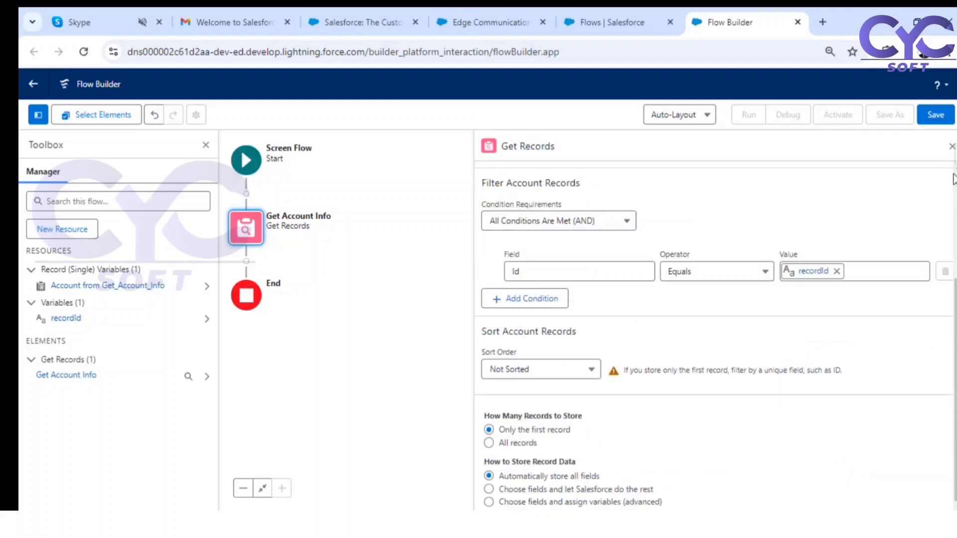
pyautogui.click(931, 118)
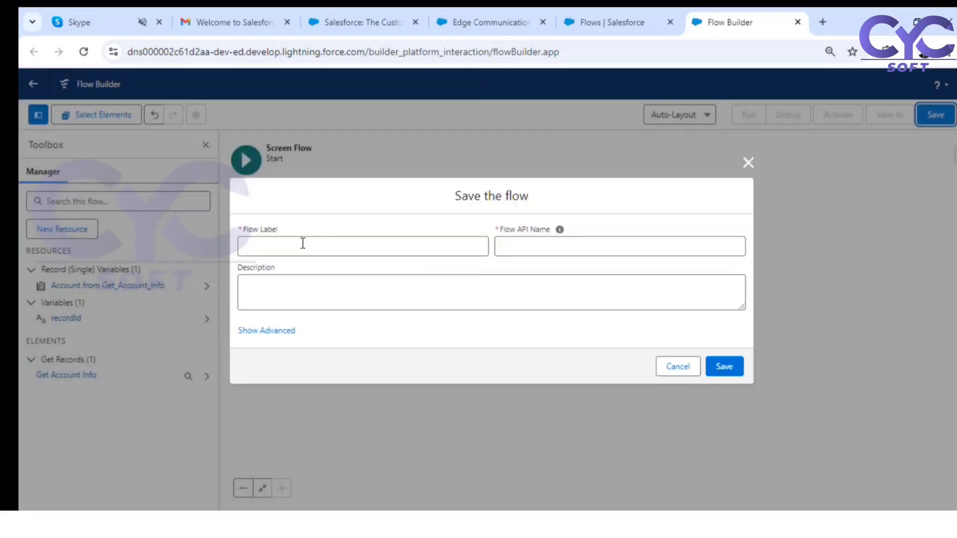
pyautogui.click(302, 243)
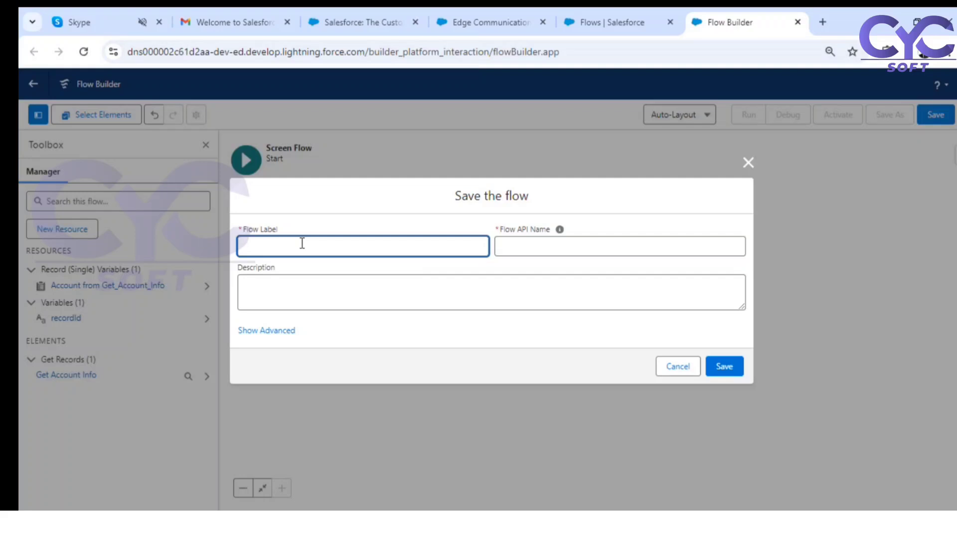
pyautogui.write('Update Account Address Screen')
pyautogui.click(368, 230)
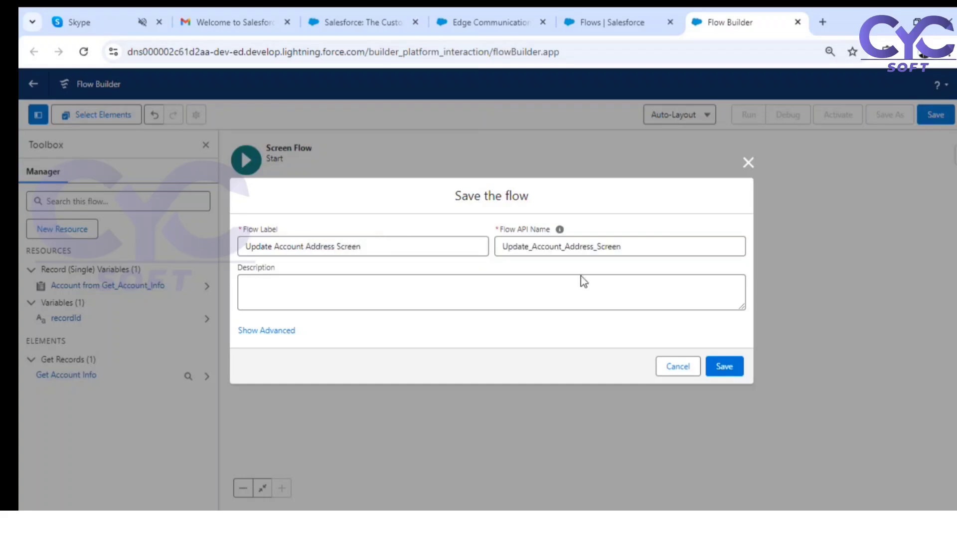
pyautogui.click(729, 366)
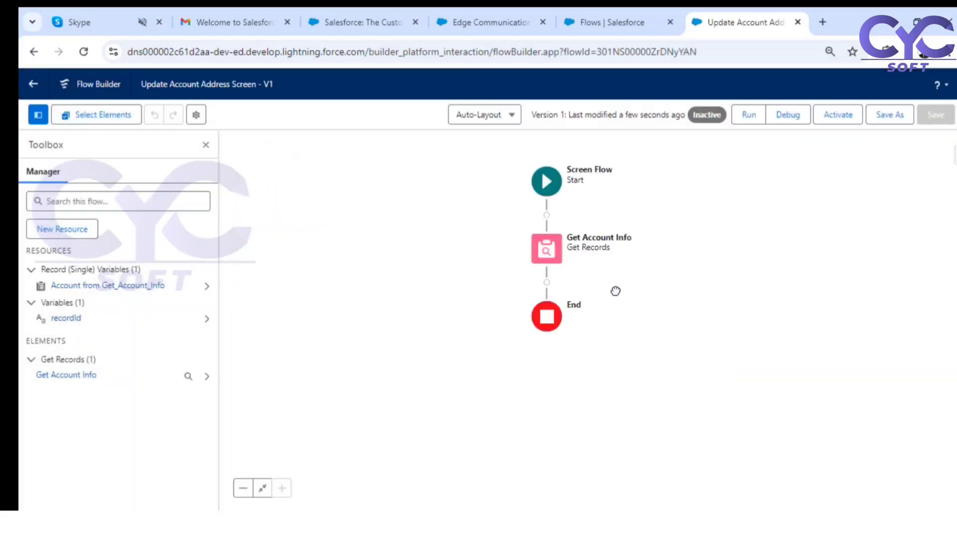
# Add a fault path to the Get Account Info element and place a Screen element on that path.
pyautogui.moveTo(624, 298); pyautogui.dragTo(638, 286)
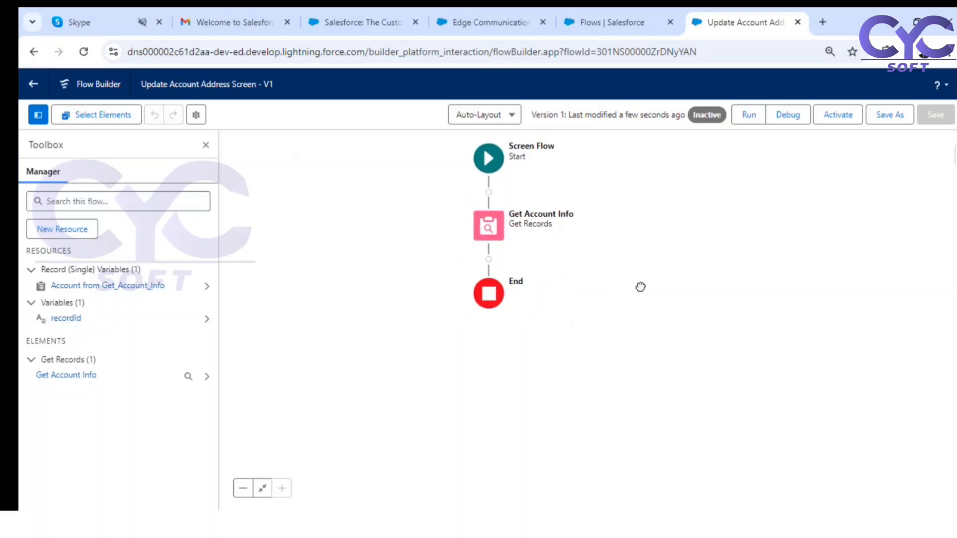
pyautogui.click(490, 228)
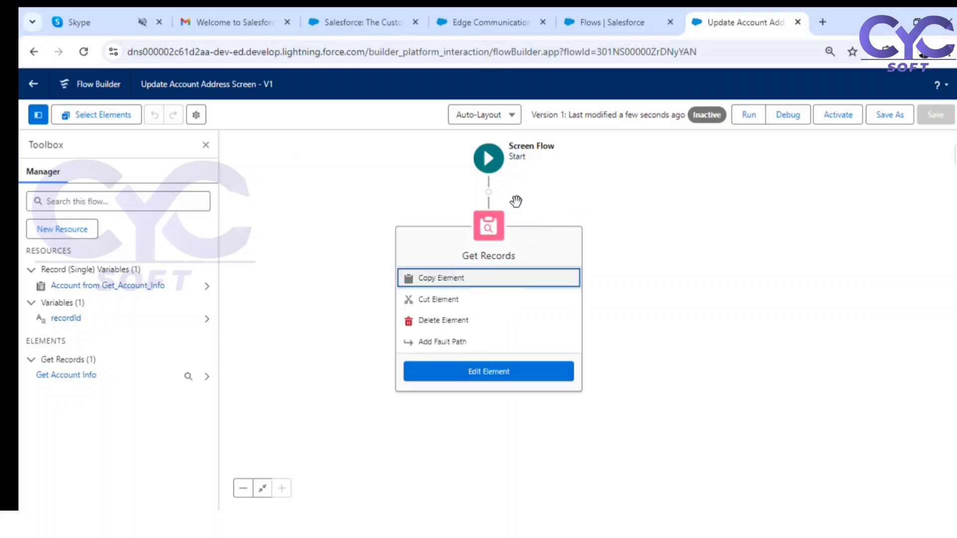
pyautogui.click(430, 343)
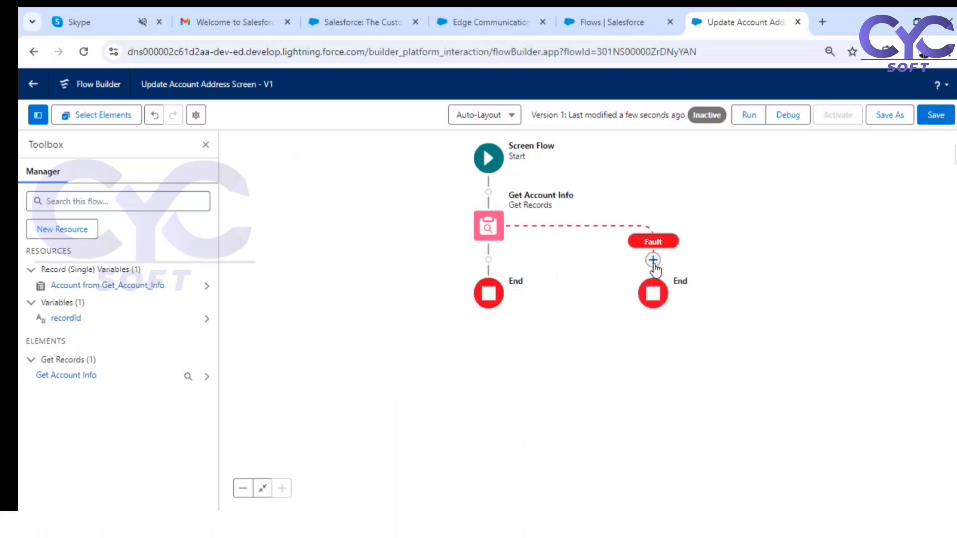
pyautogui.click(653, 260)
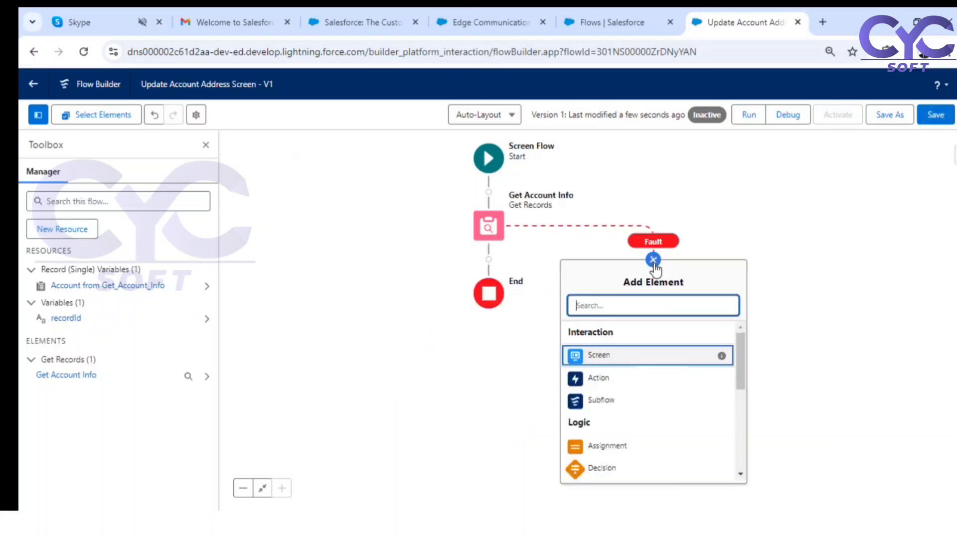
pyautogui.click(605, 355)
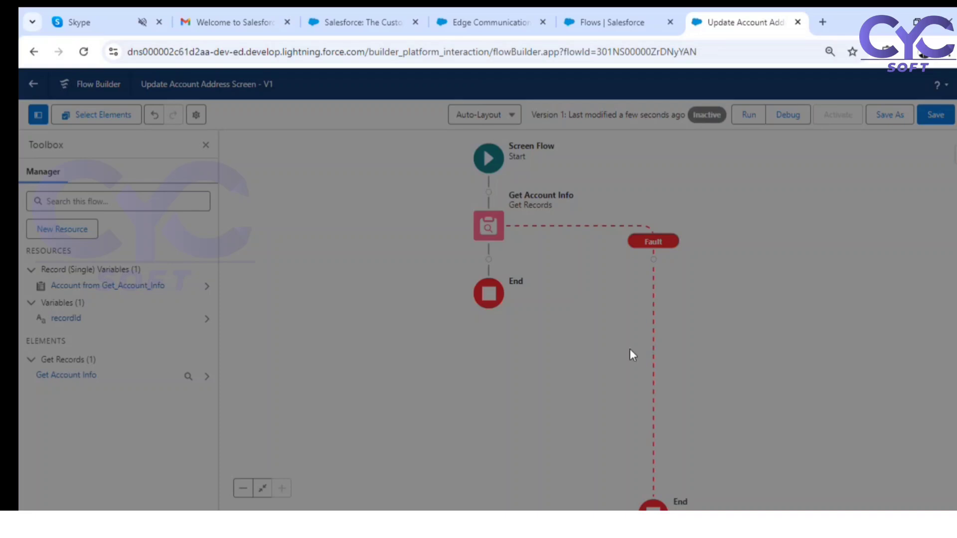
# Label the fault path screen Error Get Account and turn off its header.
pyautogui.write('E')
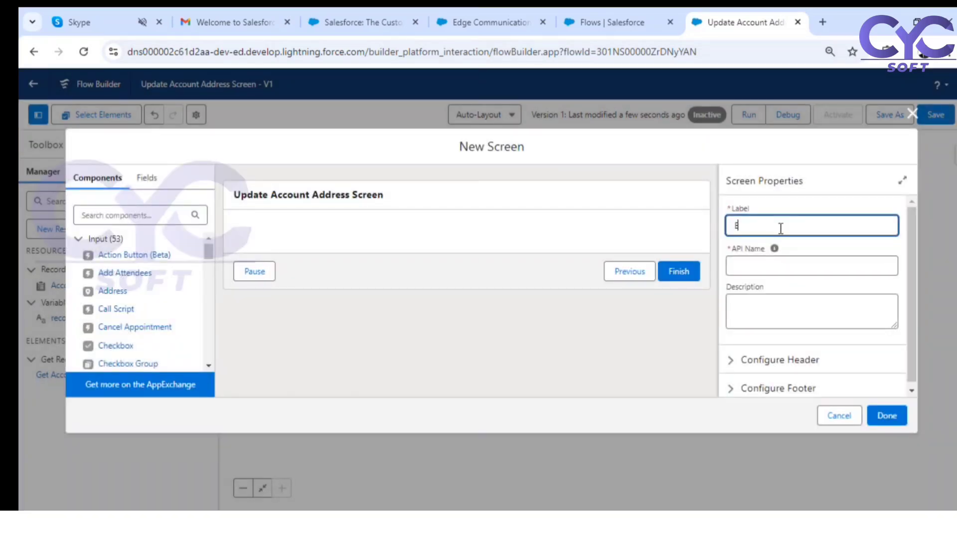
pyautogui.write('rror Get Account')
pyautogui.click(860, 202)
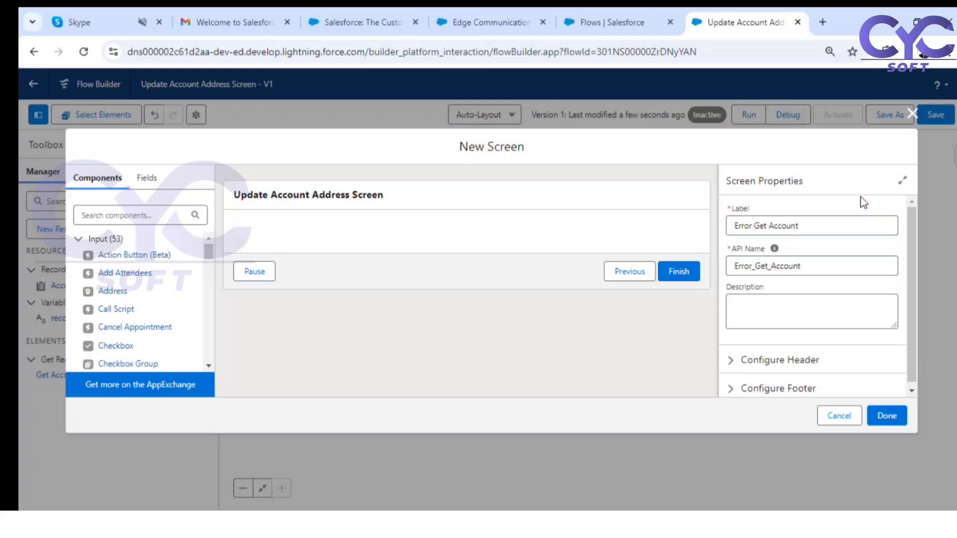
pyautogui.click(781, 358)
pyautogui.click(757, 380)
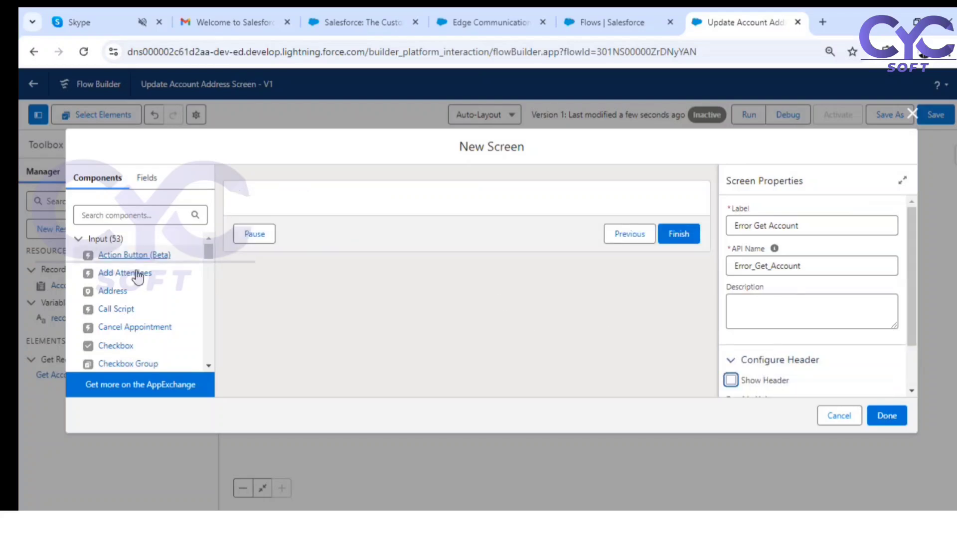
# Add a Display Text component to the Error Get Account screen with the API name ErrorMessageGetAccount.
pyautogui.scroll(-4, 127, 294)
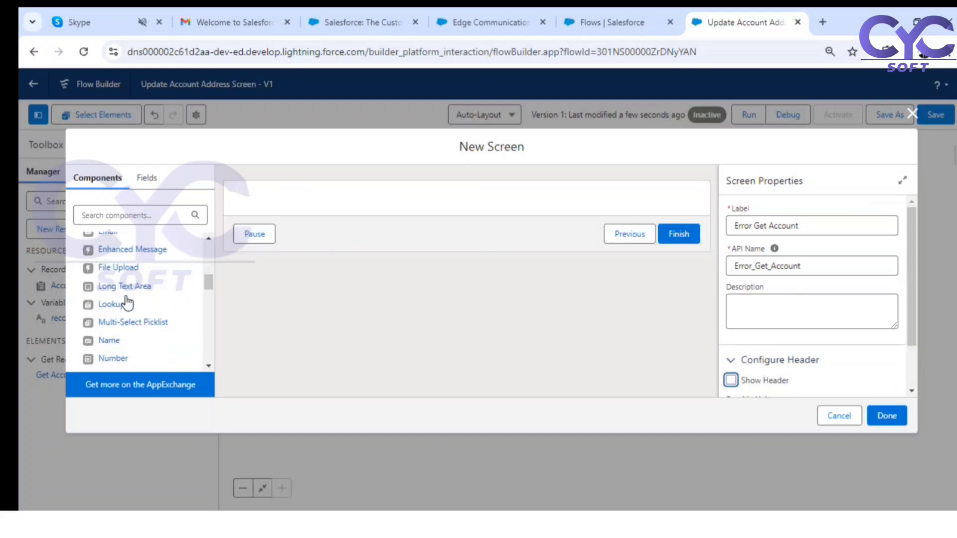
pyautogui.scroll(-10, 127, 302)
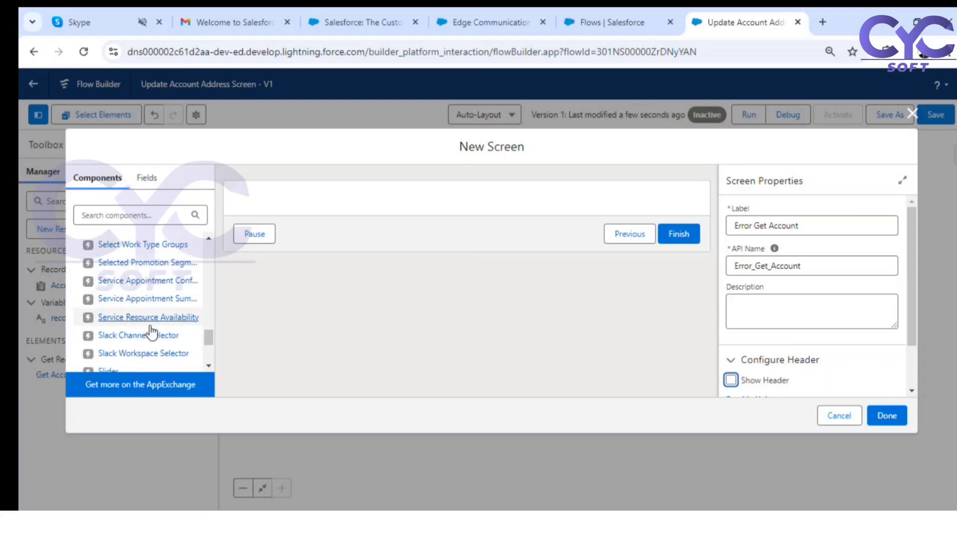
pyautogui.scroll(-5, 150, 334)
pyautogui.moveTo(122, 328); pyautogui.dragTo(328, 210)
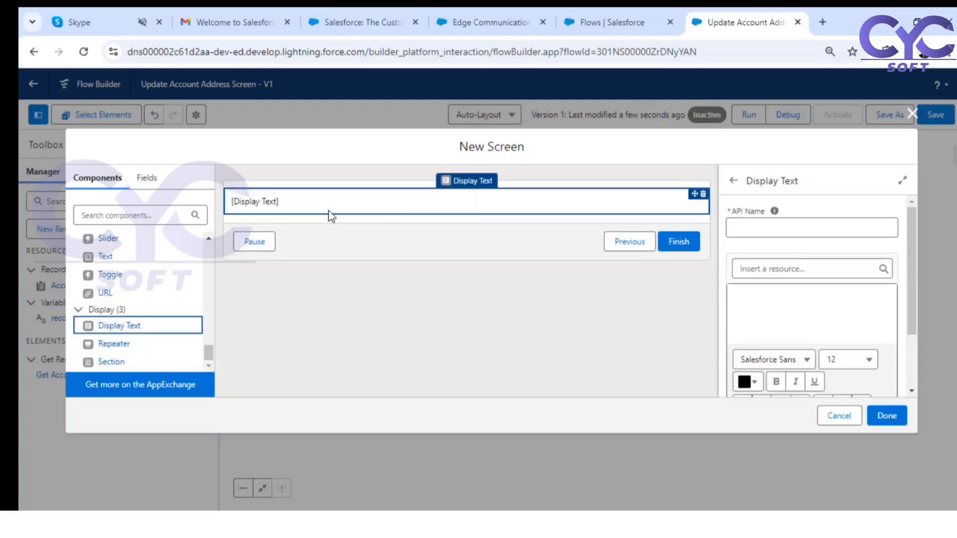
pyautogui.click(791, 224)
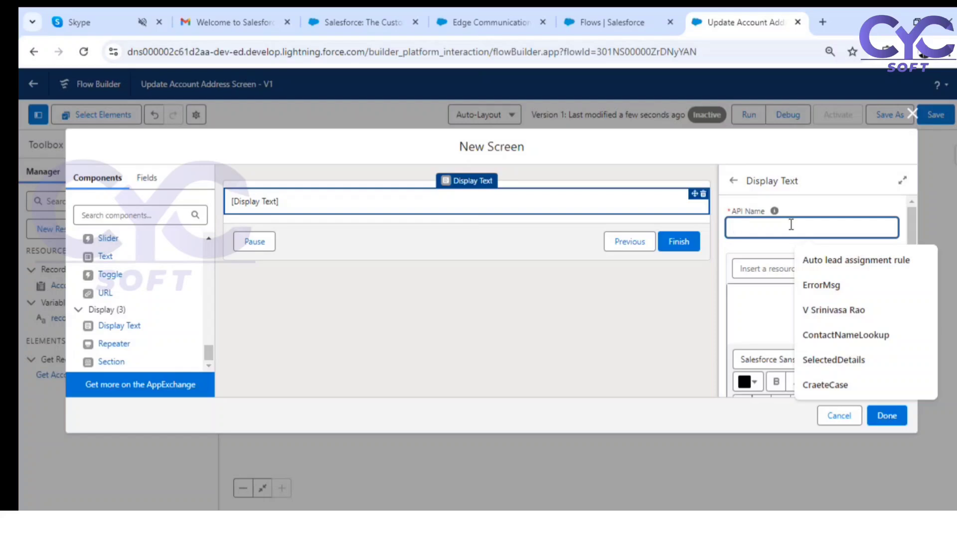
pyautogui.write('Er')
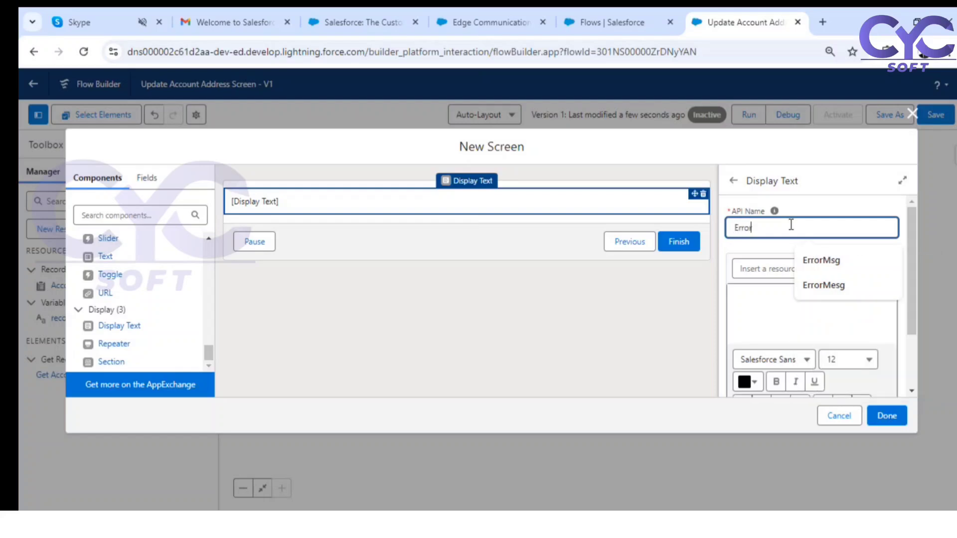
pyautogui.write('rorGet')
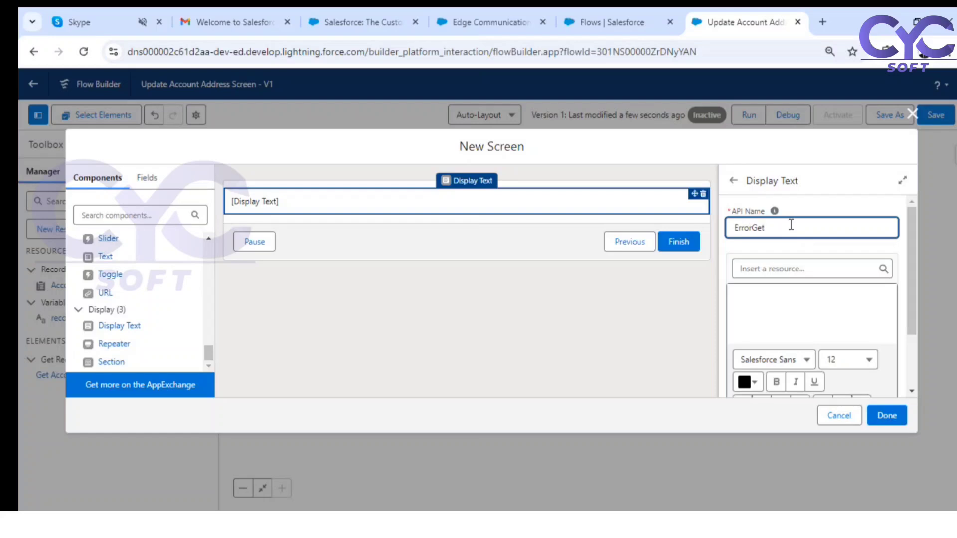
pyautogui.press('BackSpace')
pyautogui.press('BackSpace')
pyautogui.press('BackSpace')
pyautogui.write('M')
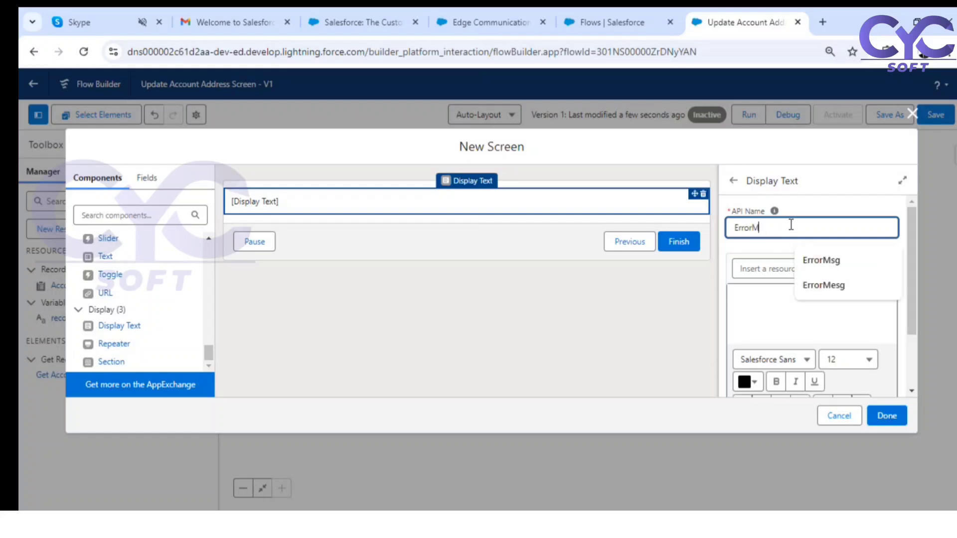
pyautogui.write('essage')
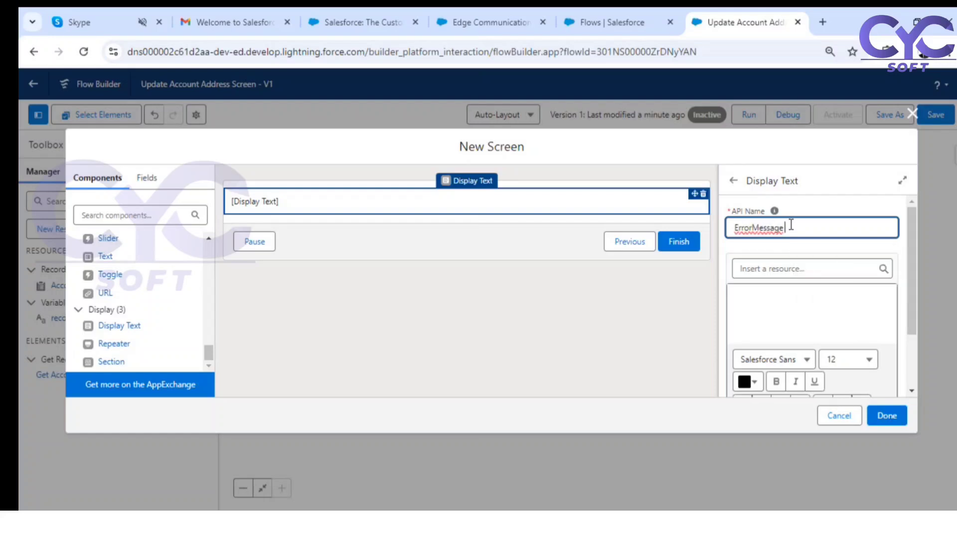
pyautogui.write('AetAccount')
# Insert the global flow resource {!$Flow.FaultMessage} as the content of the ErrorMessageGetAccount display text.
pyautogui.click(775, 270)
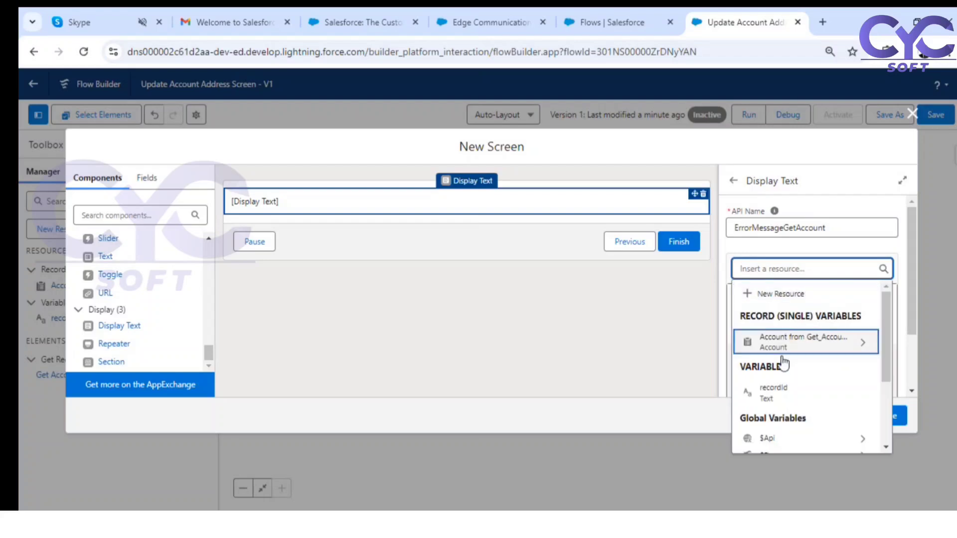
pyautogui.scroll(-4, 787, 388)
pyautogui.click(837, 390)
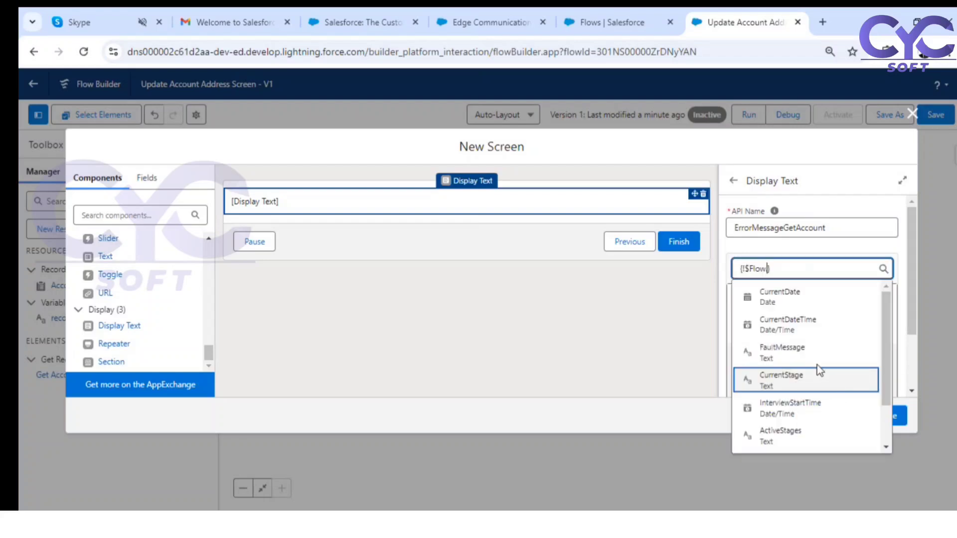
pyautogui.click(789, 355)
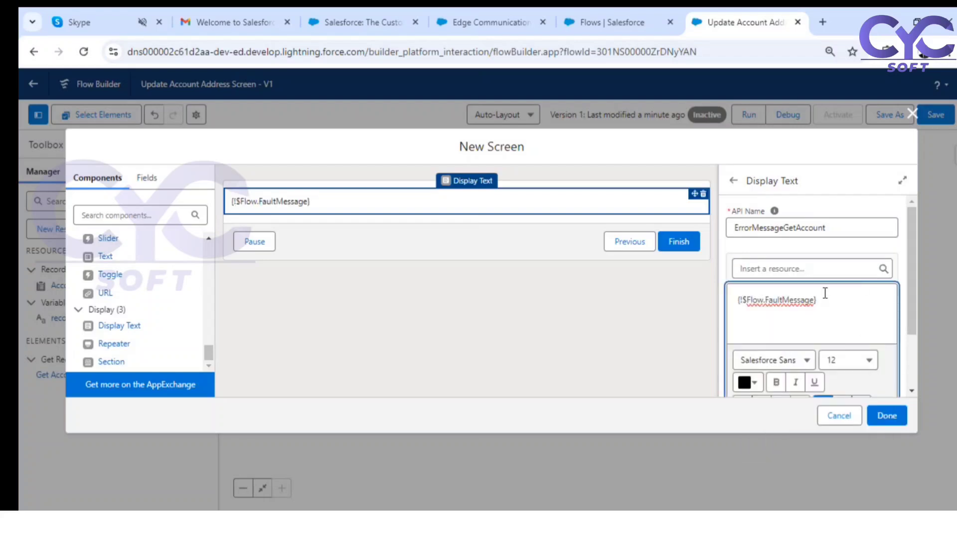
# Make the {!$Flow.FaultMessage} text bold and set its font size to 20.
pyautogui.moveTo(825, 299); pyautogui.dragTo(696, 310)
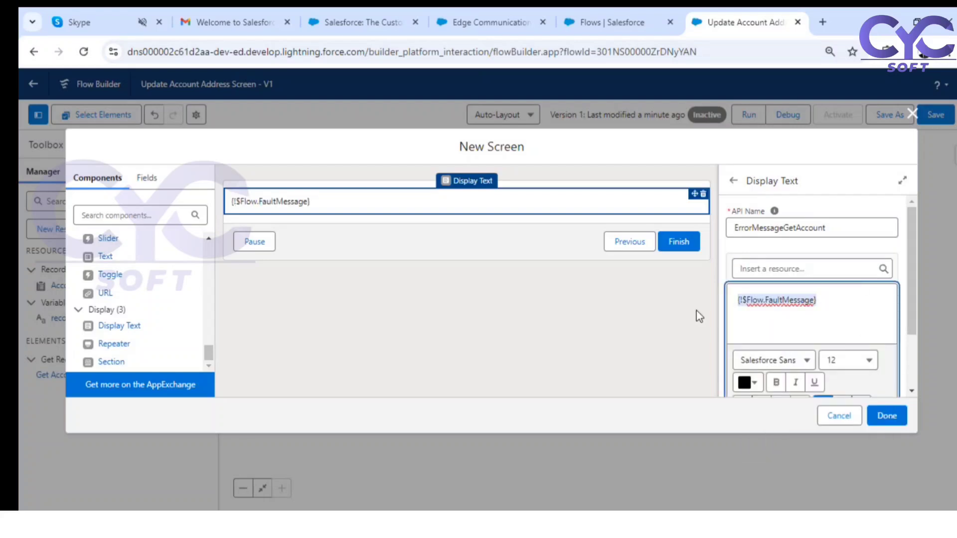
pyautogui.click(776, 382)
pyautogui.click(865, 360)
pyautogui.scroll(-1, 847, 327)
pyautogui.scroll(2, 817, 279)
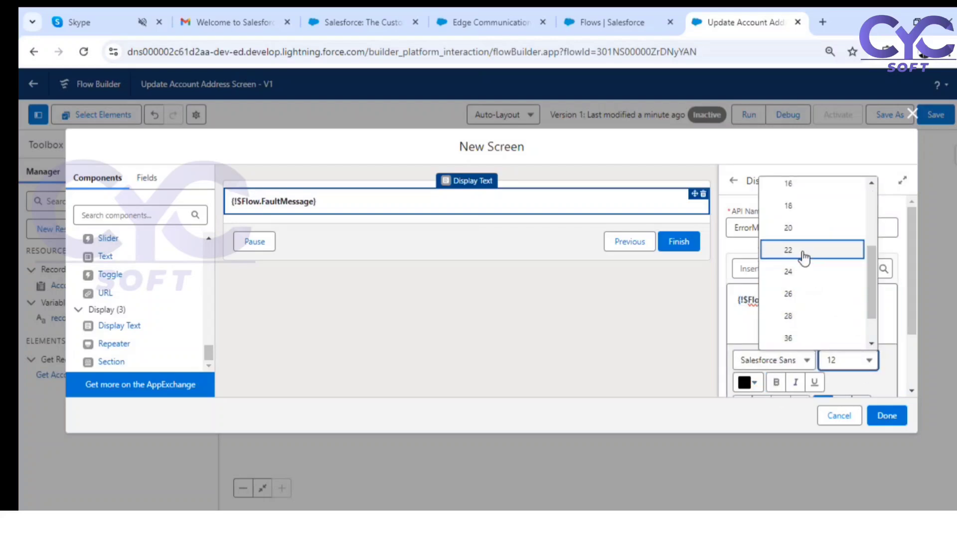
pyautogui.click(800, 227)
# Centre the fault message text in red and finish the Error Get Account screen.
pyautogui.scroll(-2, 842, 353)
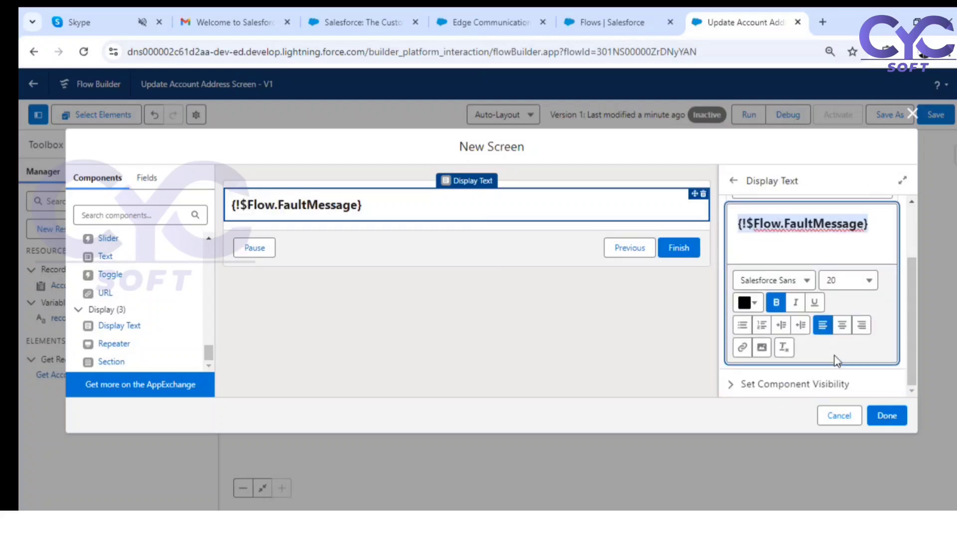
pyautogui.click(842, 325)
pyautogui.click(750, 303)
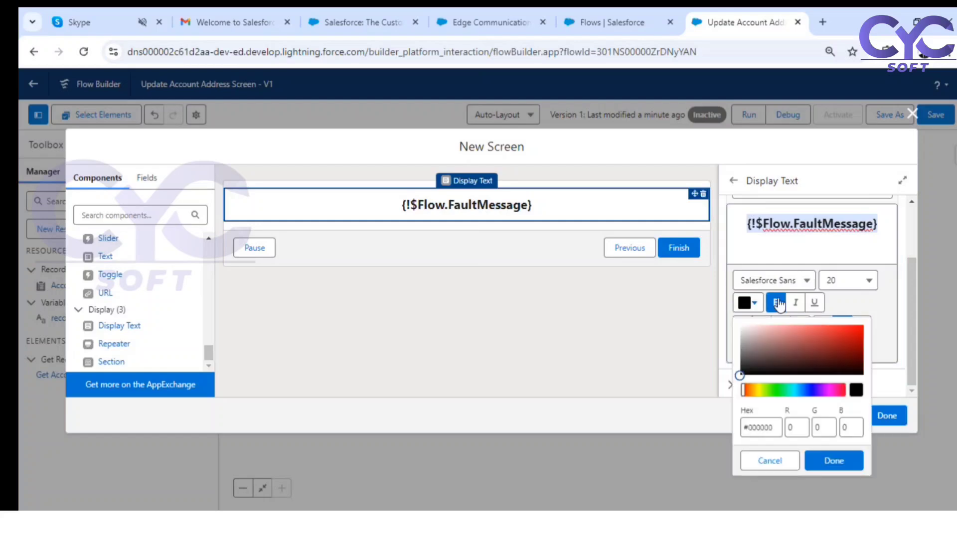
pyautogui.click(853, 326)
pyautogui.click(848, 456)
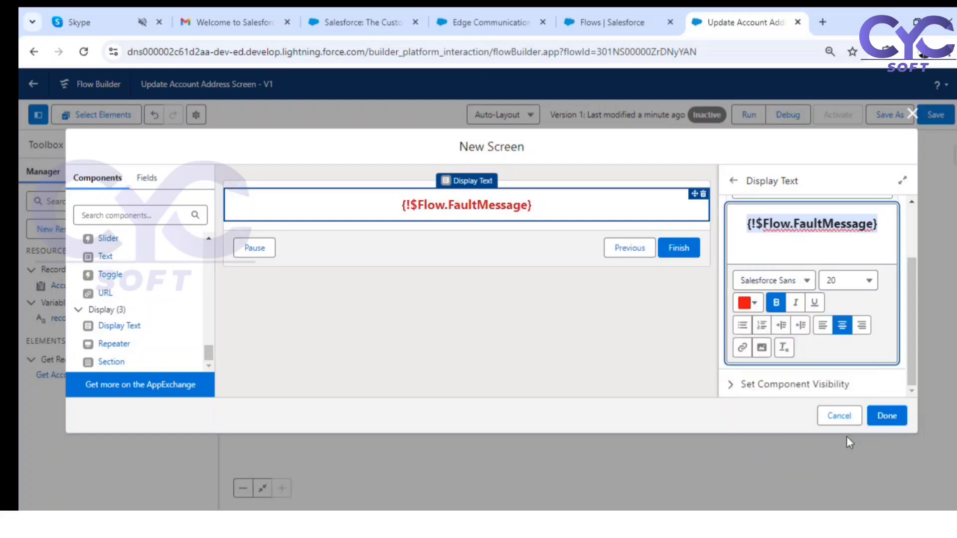
pyautogui.click(890, 406)
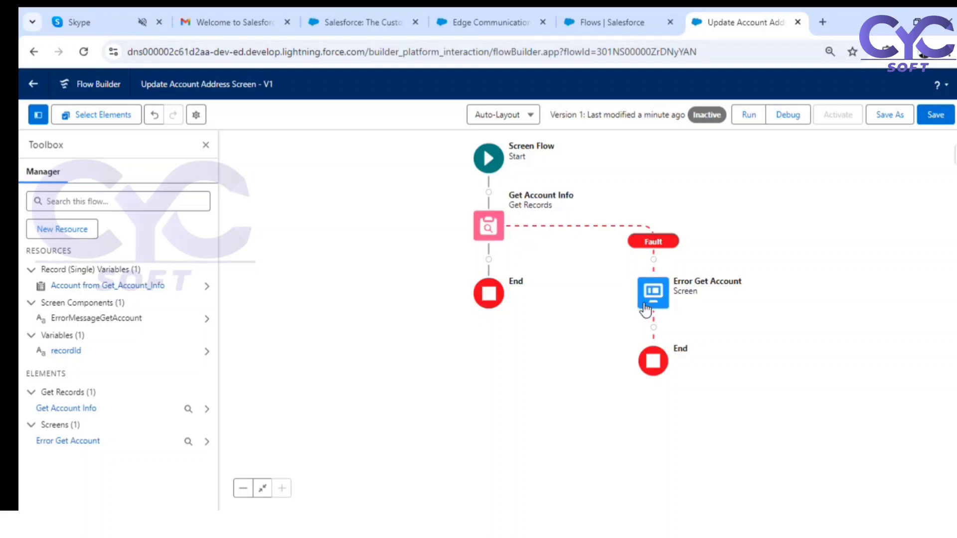
# Add a screen element after Get Account Info labelled Account Address Information, with its header hidden.
pyautogui.click(492, 228)
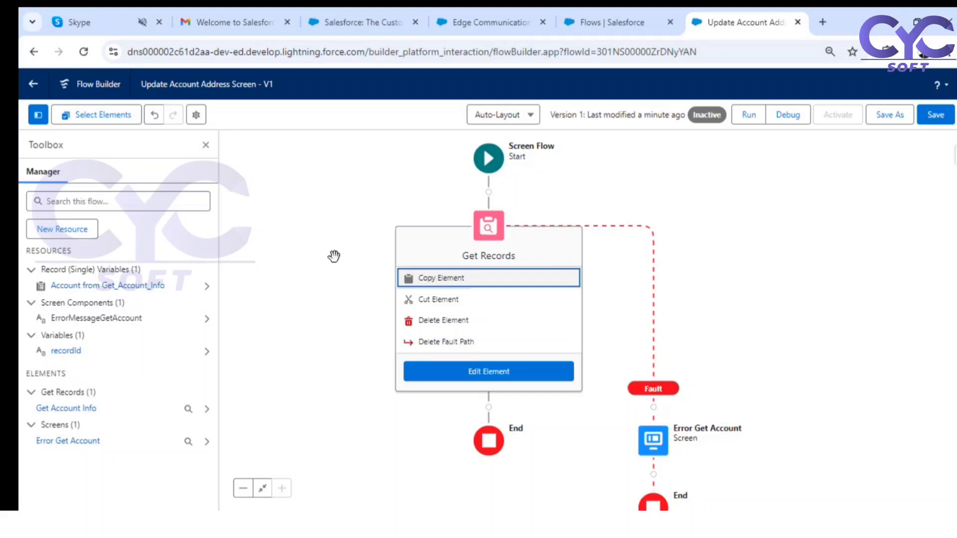
pyautogui.click(389, 327)
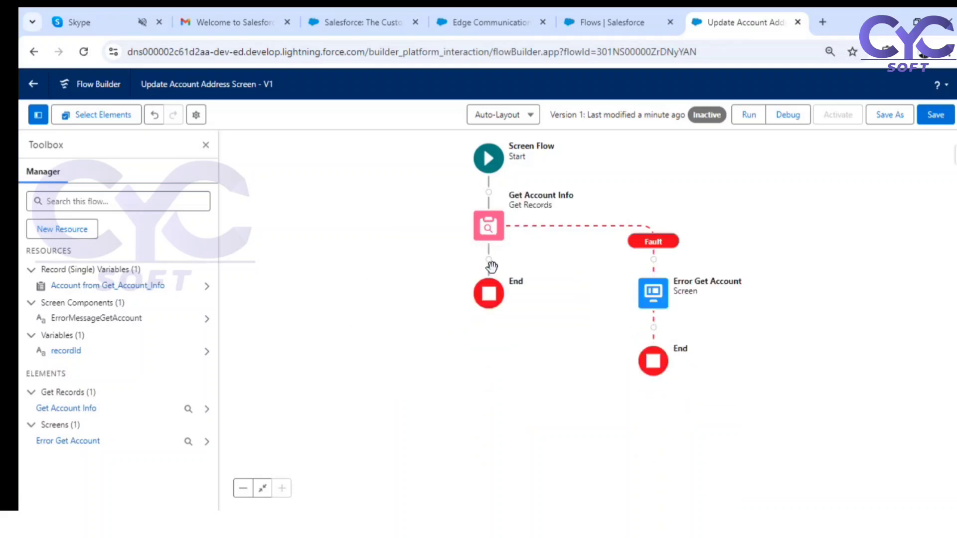
pyautogui.click(488, 260)
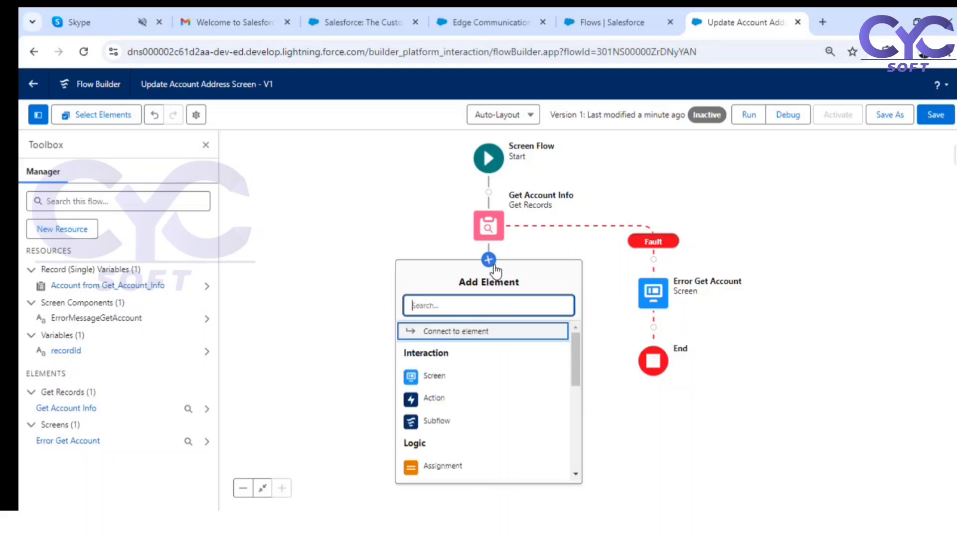
pyautogui.click(442, 372)
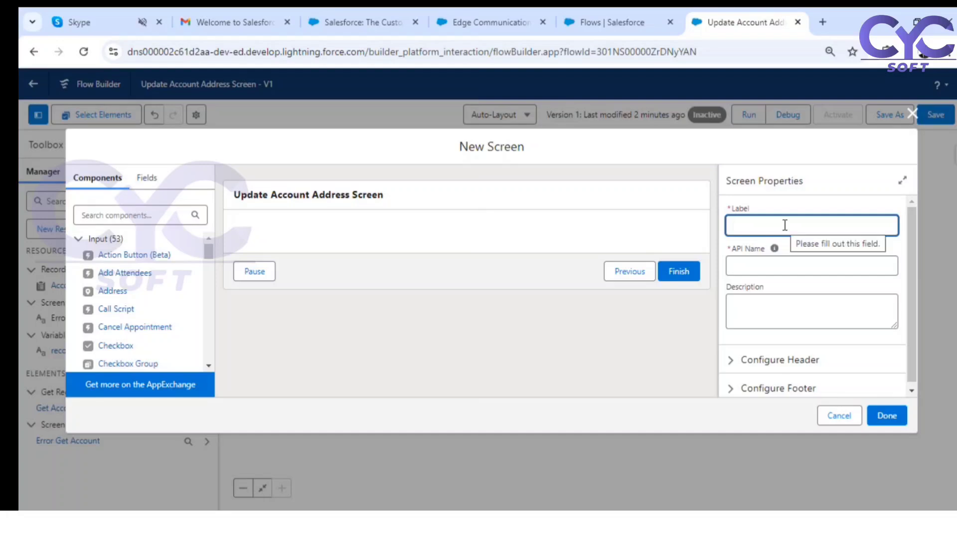
pyautogui.write('Account')
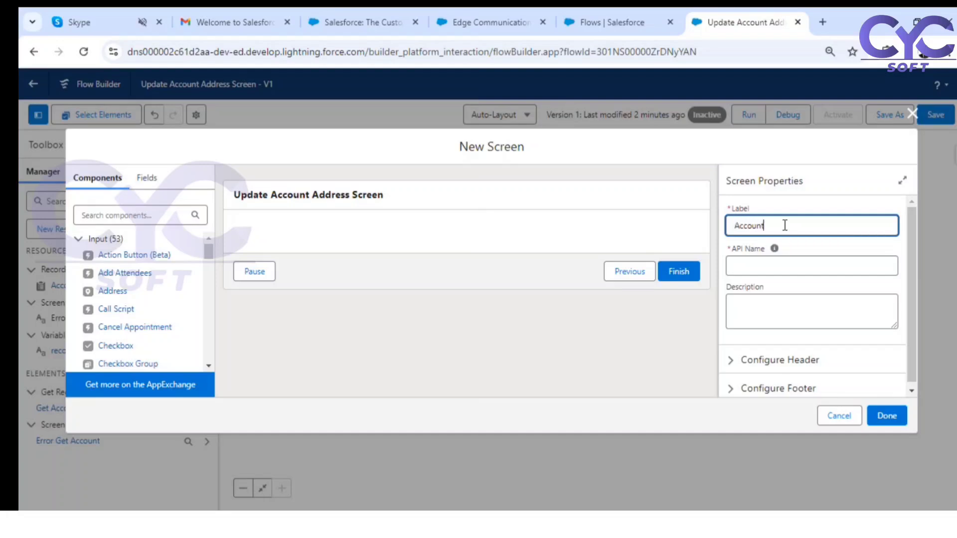
pyautogui.write(' Address Information')
pyautogui.click(614, 344)
pyautogui.click(747, 359)
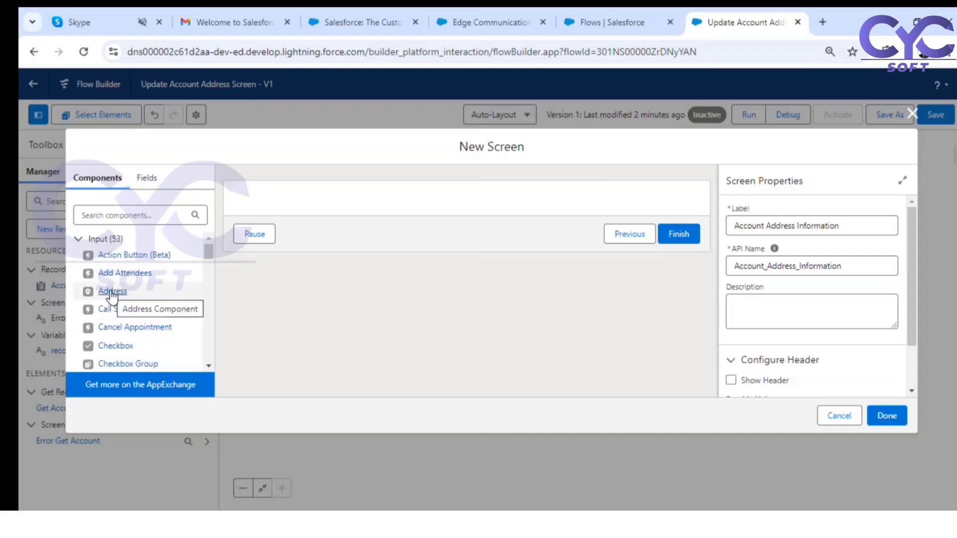
# Add an Address component to the screen with the API name BillingAddress and the label Billing Address.
pyautogui.moveTo(112, 294); pyautogui.dragTo(309, 205)
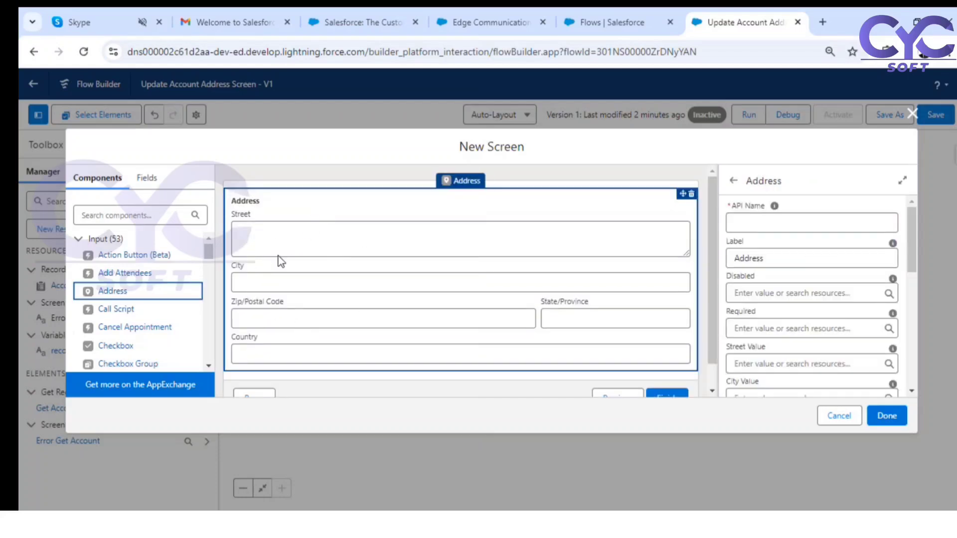
pyautogui.click(781, 224)
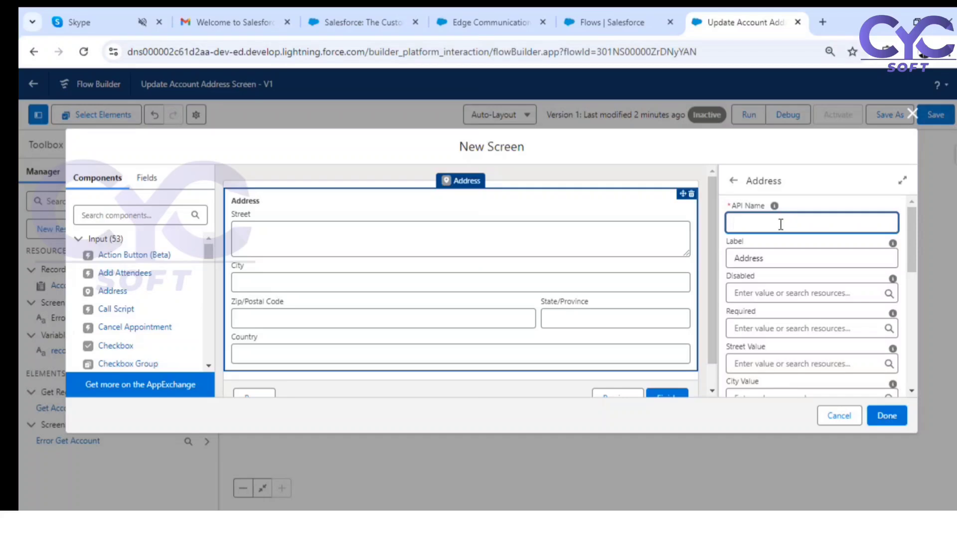
pyautogui.write('BillingAddress')
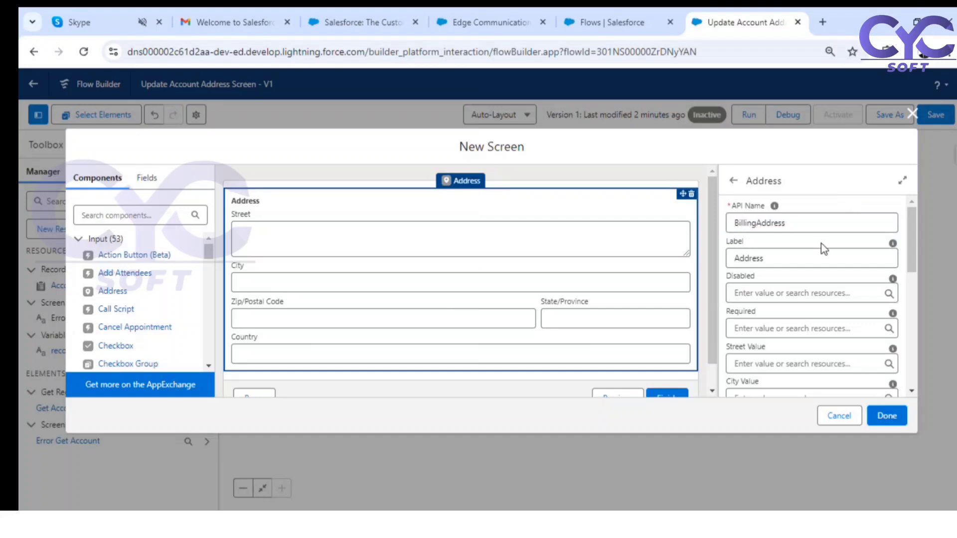
pyautogui.click(736, 258)
pyautogui.write('Billing')
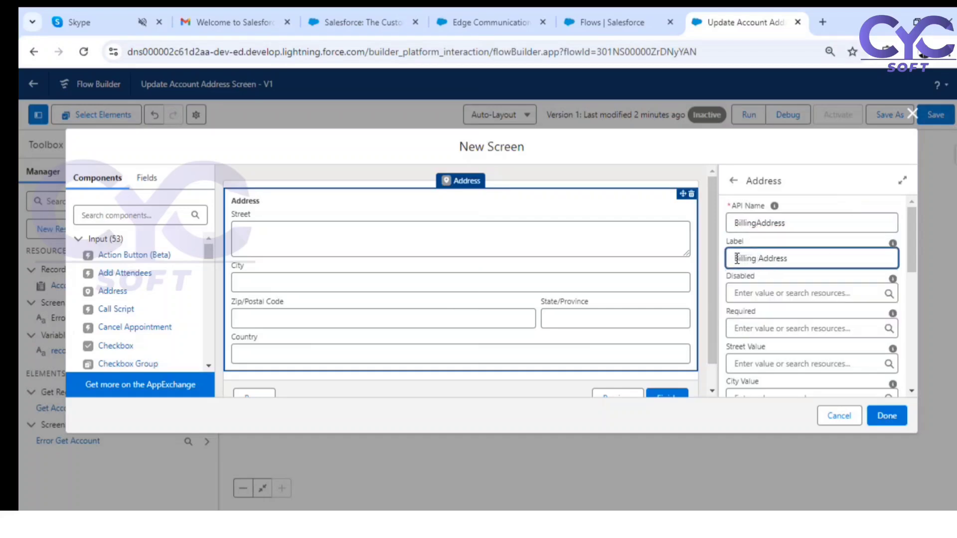
pyautogui.click(541, 237)
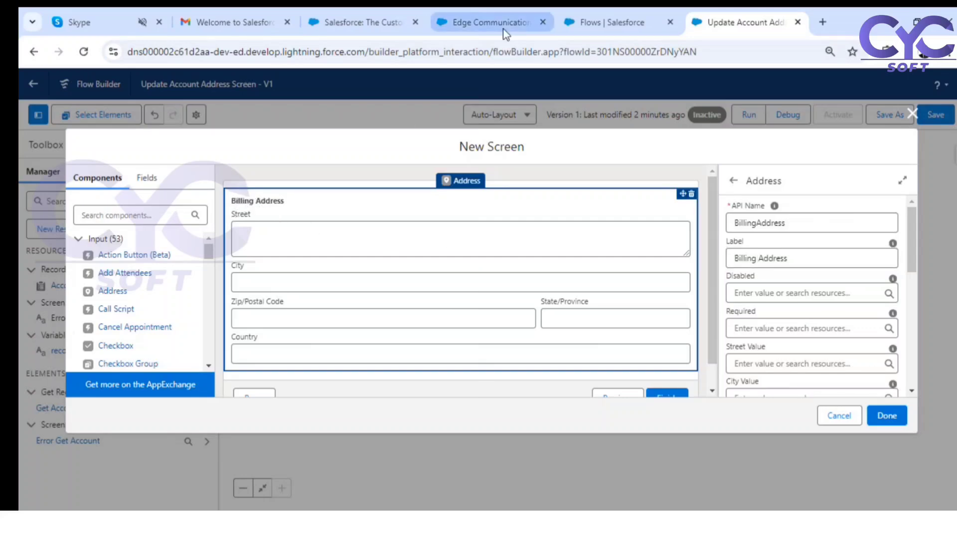
# Add a Section with two half-width columns above the Billing Address component and move that component into the first column.
pyautogui.click(477, 22)
pyautogui.scroll(-8, 192, 303)
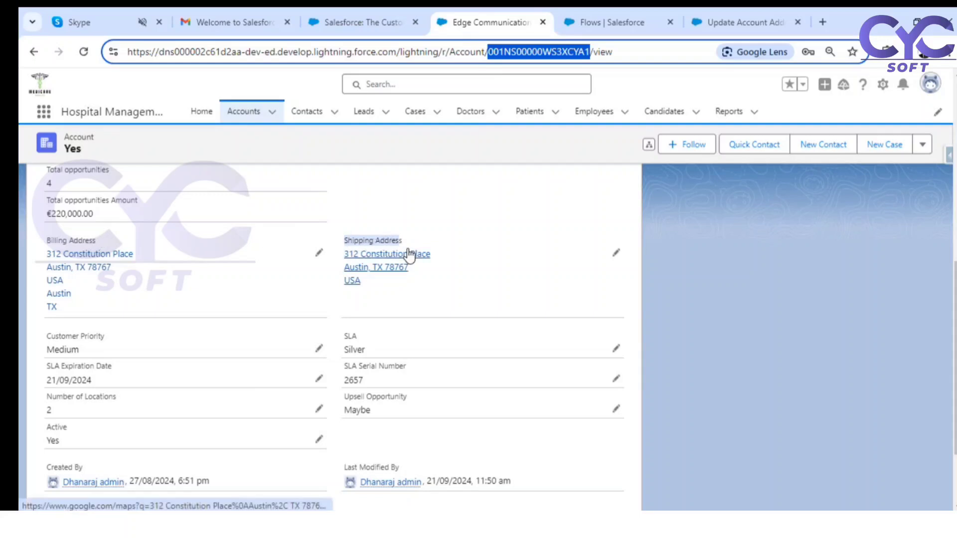
pyautogui.click(723, 37)
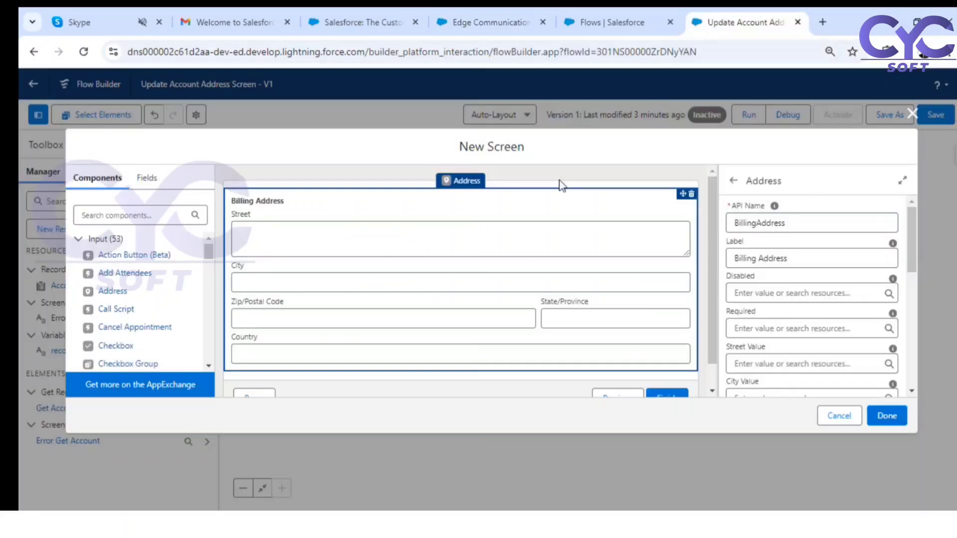
pyautogui.scroll(-5, 152, 303)
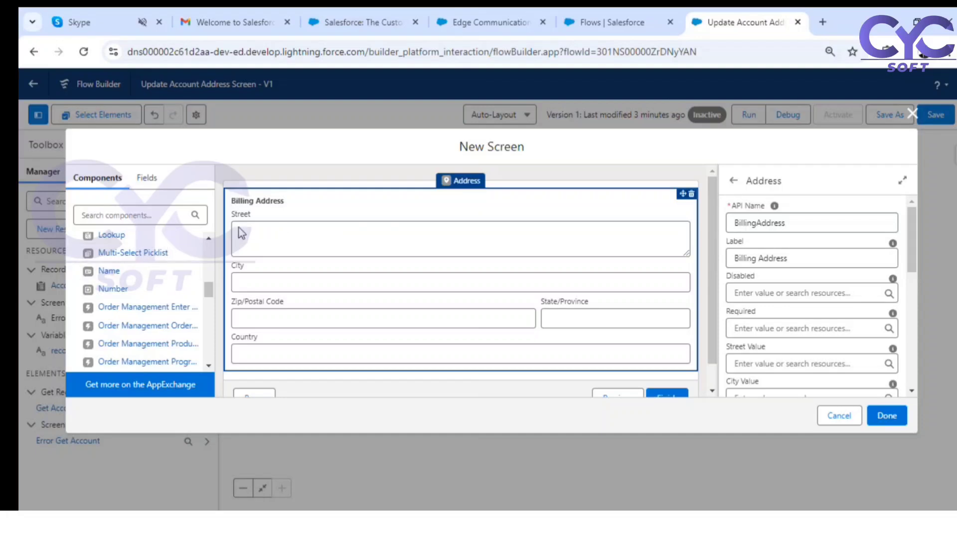
pyautogui.scroll(-6, 149, 324)
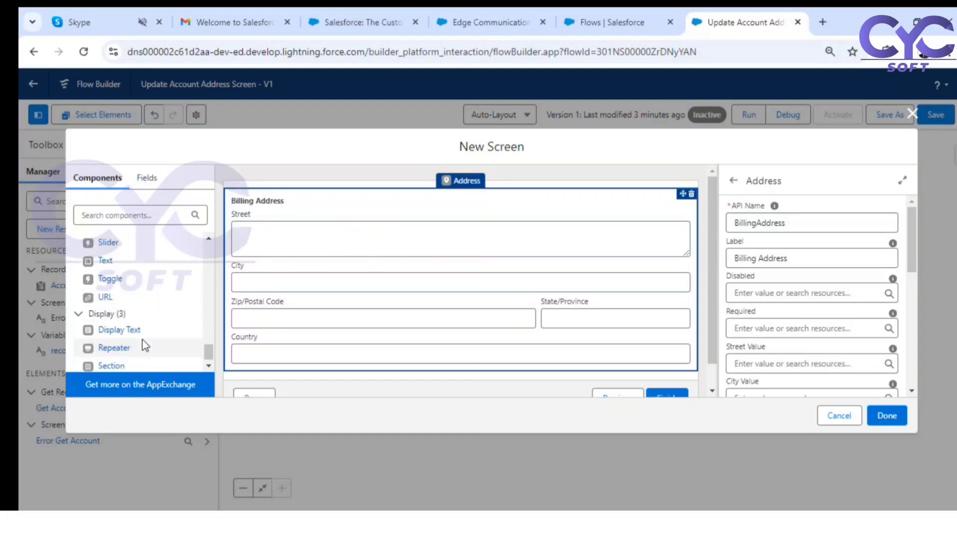
pyautogui.moveTo(103, 362); pyautogui.dragTo(417, 214)
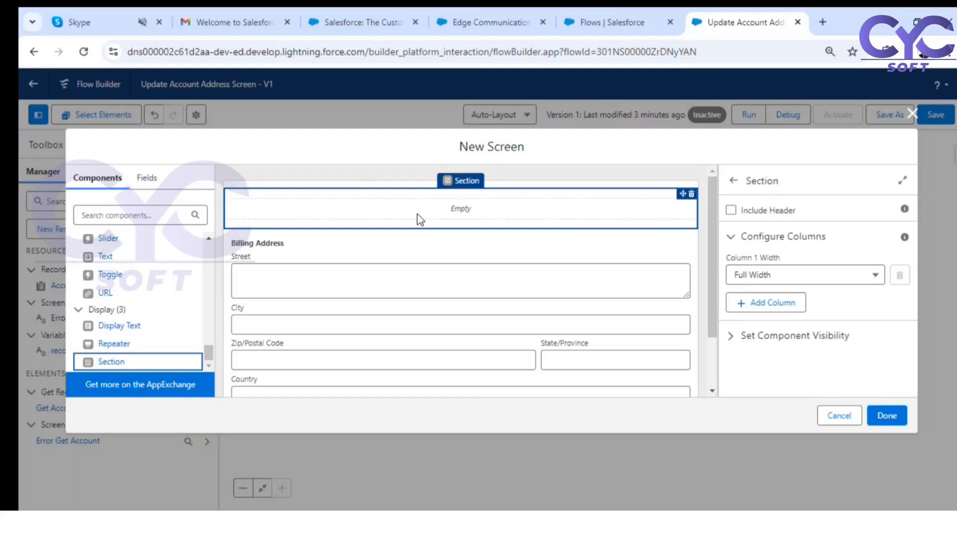
pyautogui.click(794, 282)
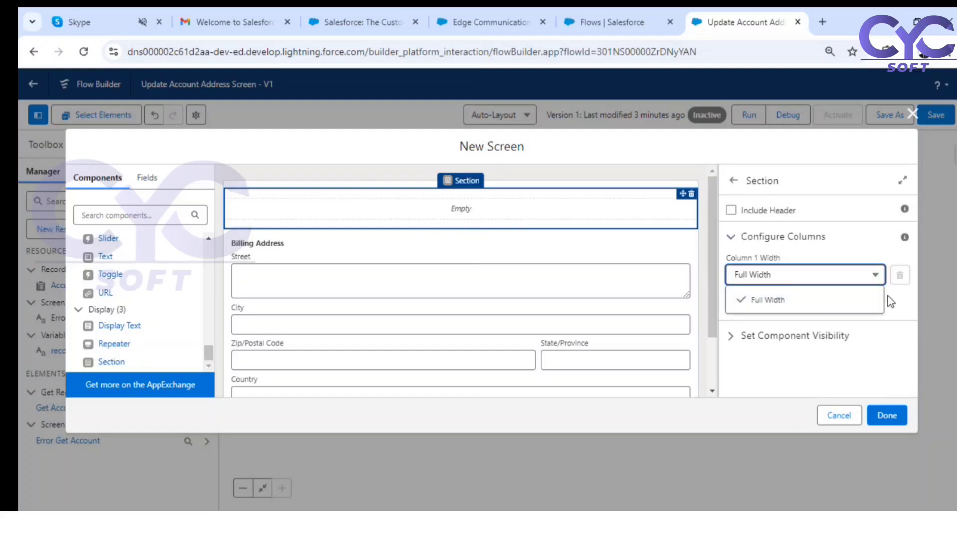
pyautogui.click(794, 300)
pyautogui.click(791, 305)
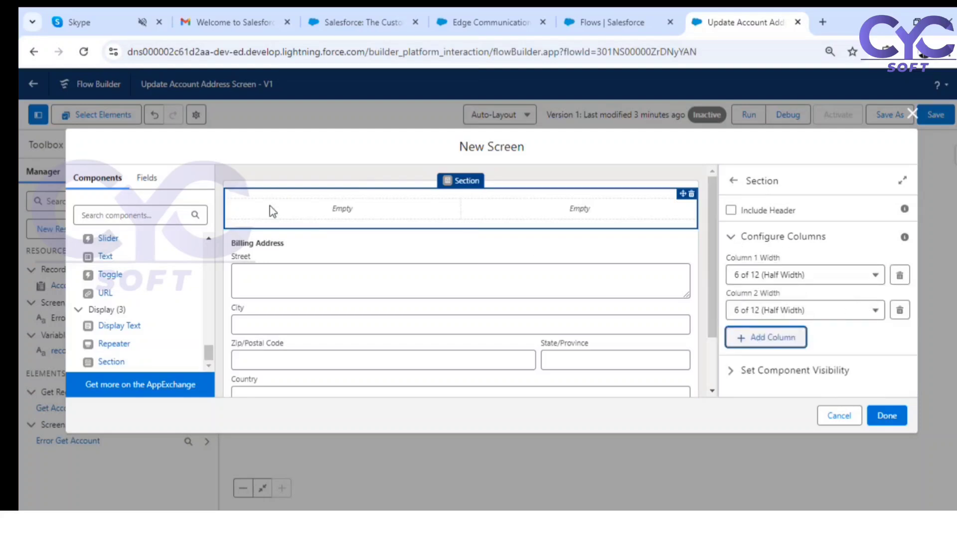
pyautogui.moveTo(260, 251); pyautogui.dragTo(279, 204)
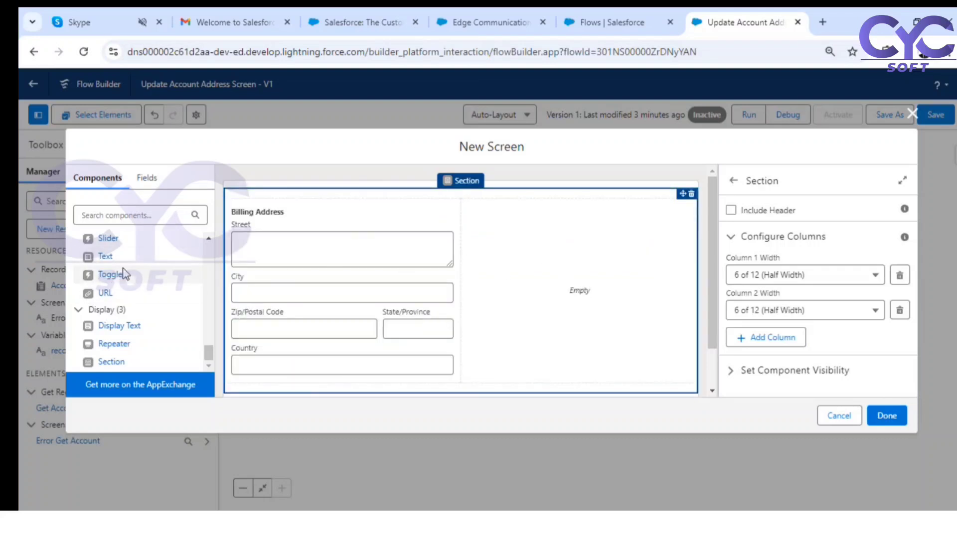
# Add an Address component to the section's second column with the API name ShppingAddress and the label Shipping Address.
pyautogui.scroll(15, 120, 279)
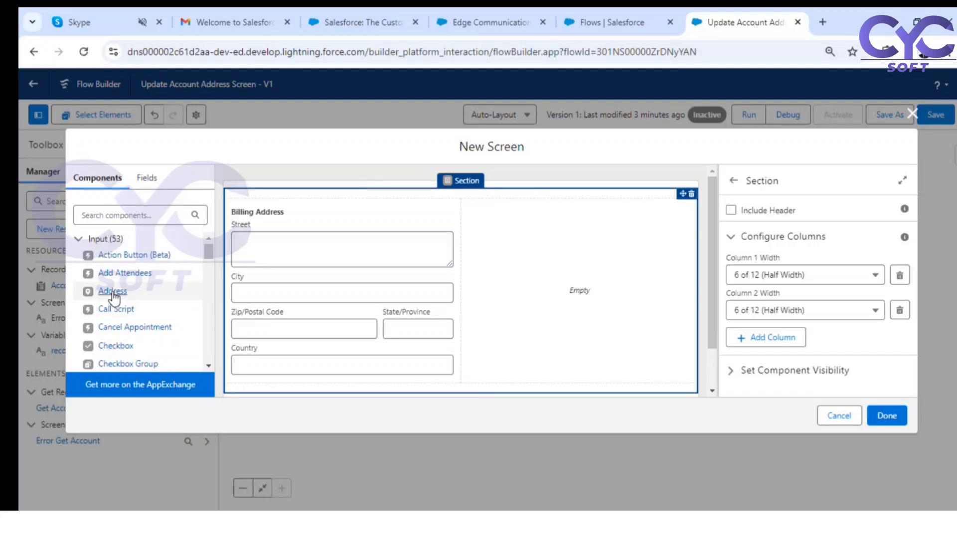
pyautogui.moveTo(112, 293); pyautogui.dragTo(565, 280)
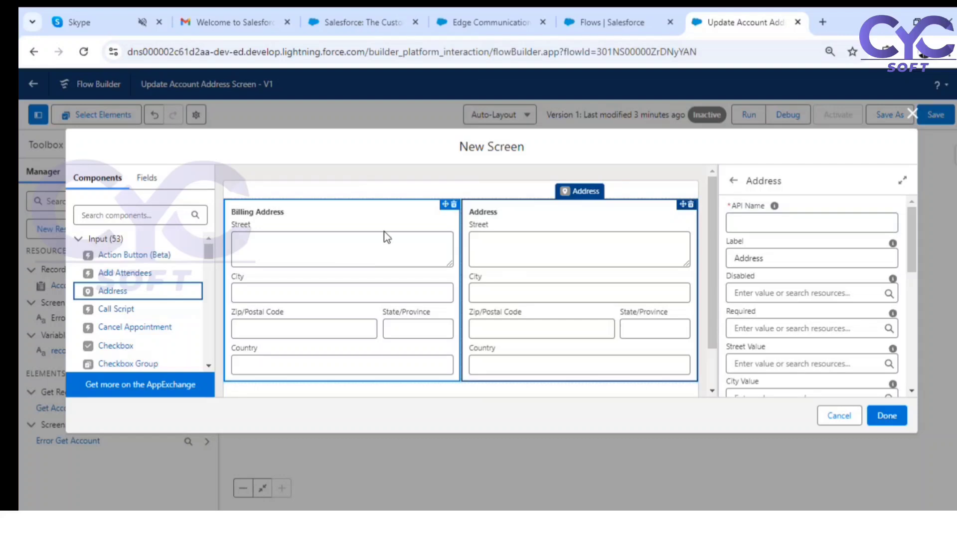
pyautogui.click(759, 224)
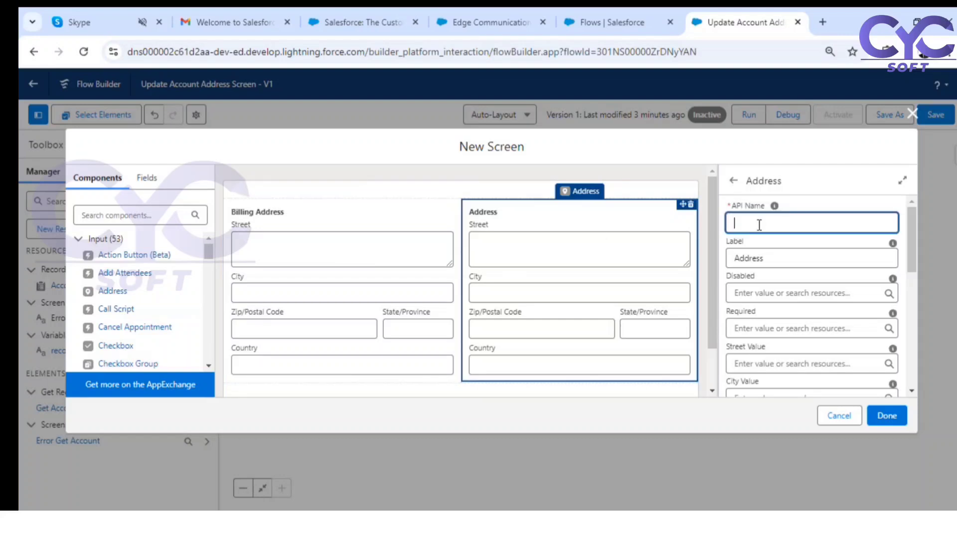
pyautogui.write('ShppingAddress')
pyautogui.click(736, 259)
pyautogui.write('Shipping')
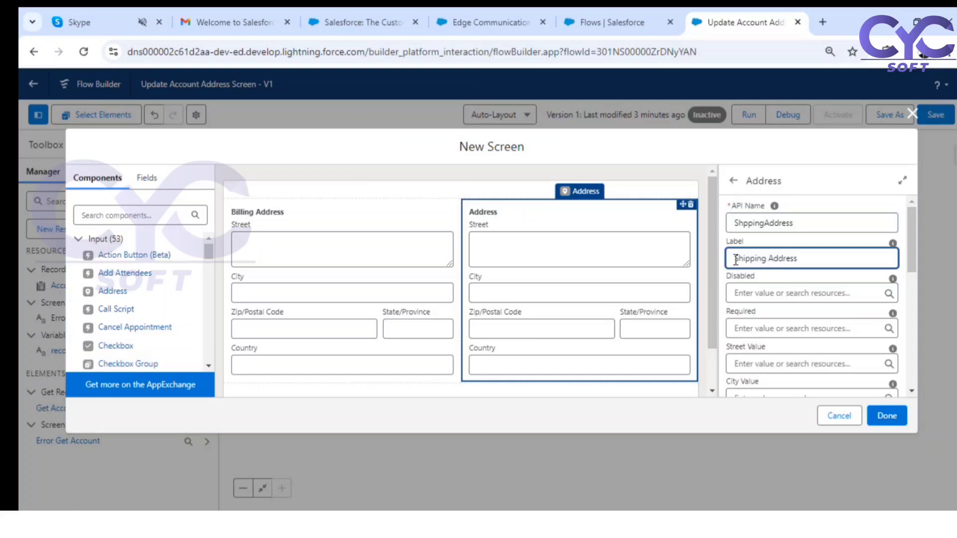
pyautogui.click(728, 317)
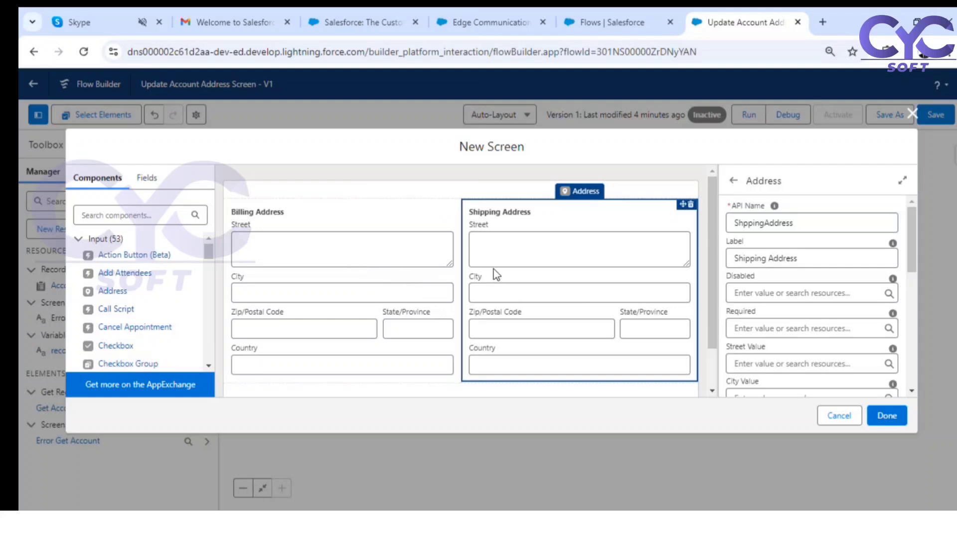
# Set the Billing Address component's street value to BHEL and its city value to Hyderabad.
pyautogui.click(392, 256)
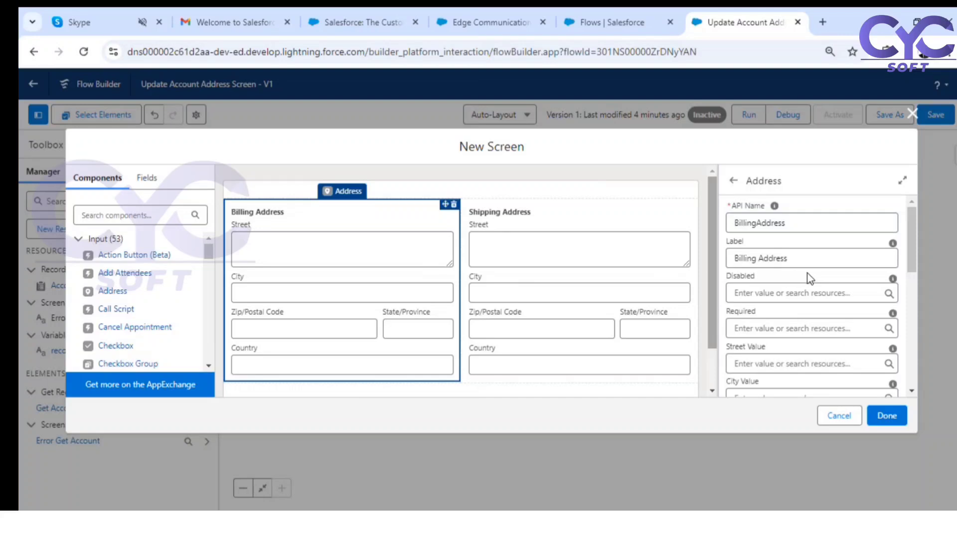
pyautogui.scroll(-2, 805, 281)
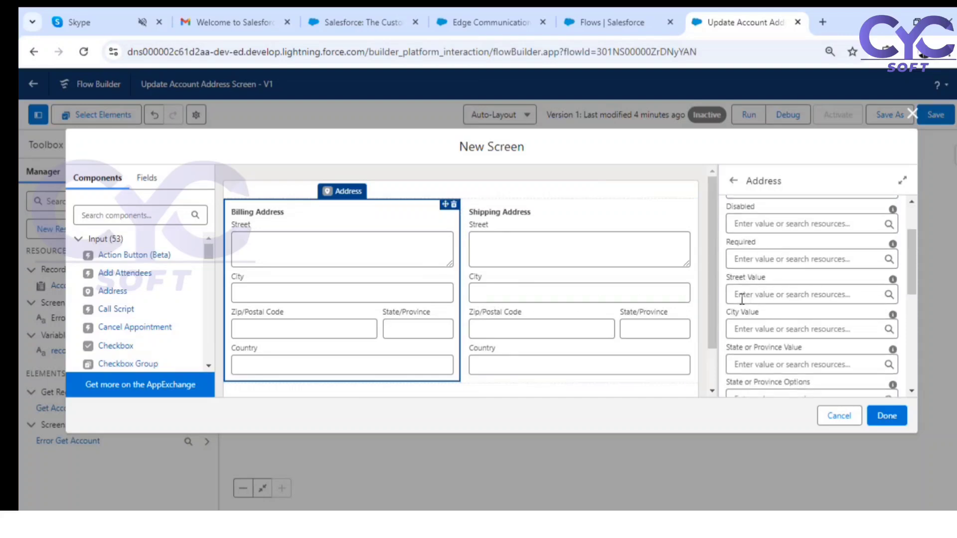
pyautogui.click(767, 294)
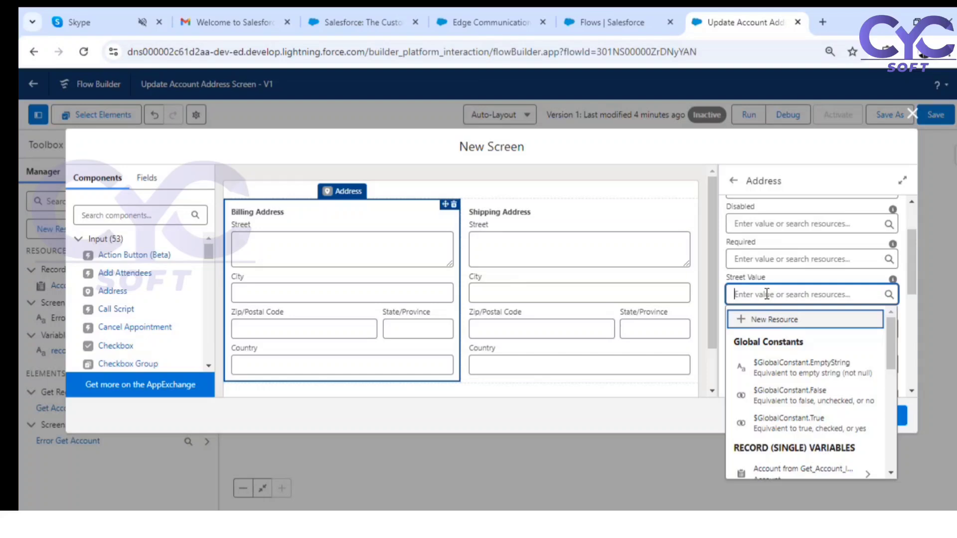
pyautogui.write('BHEL')
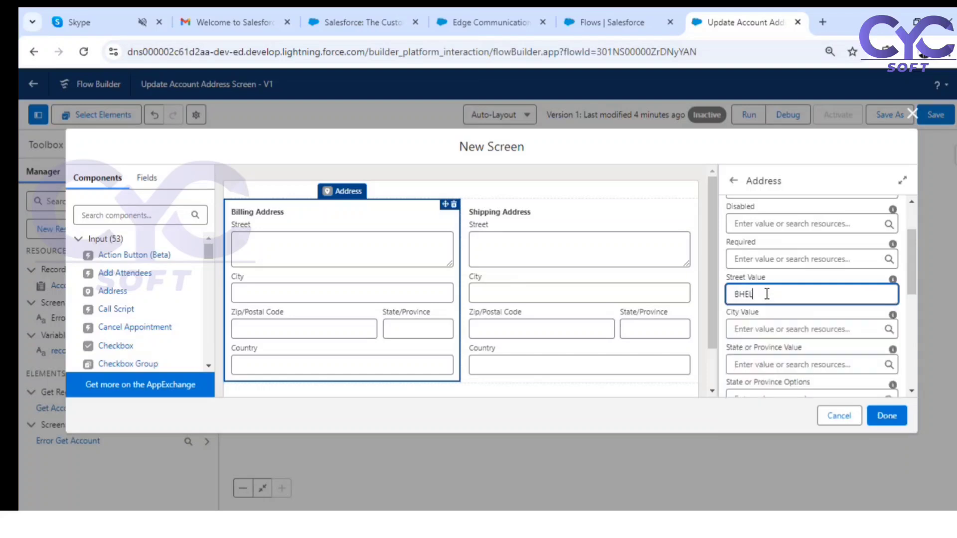
pyautogui.click(754, 331)
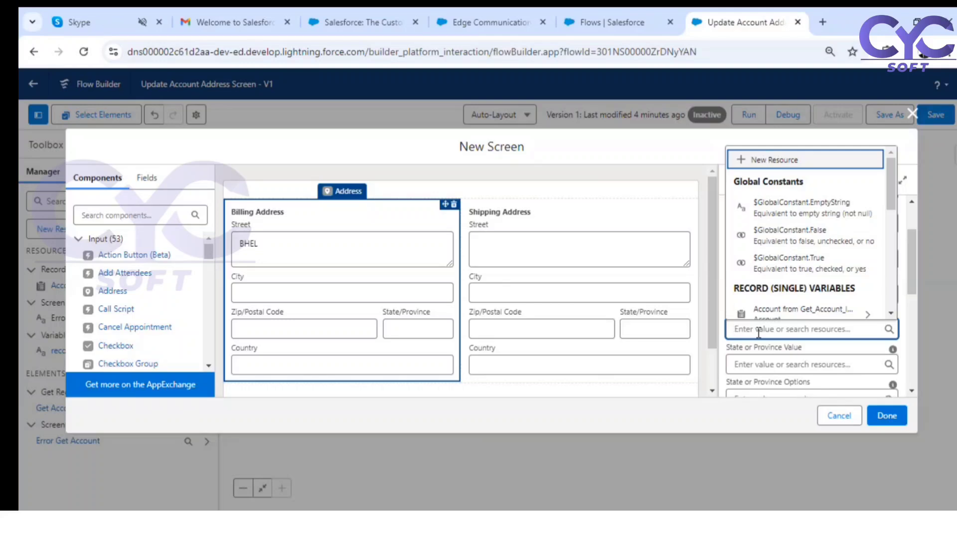
pyautogui.write('Hyderabad')
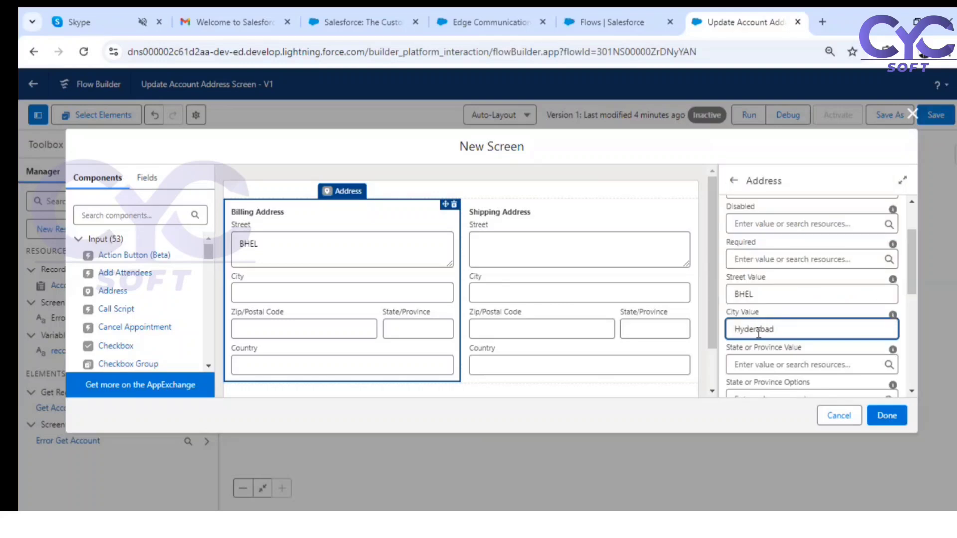
# Set the Billing Address component's state or province value to Telangana.
pyautogui.click(759, 359)
pyautogui.write('YTelangana')
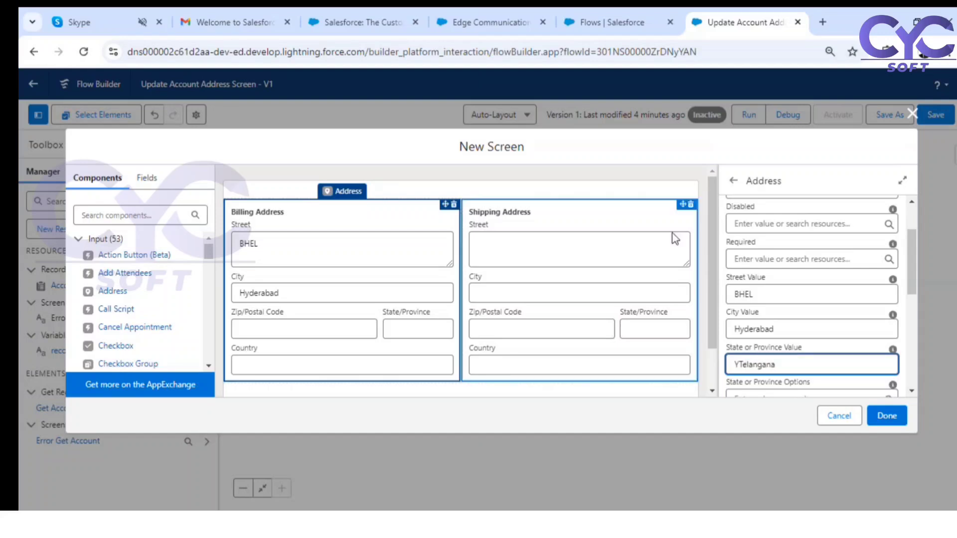
pyautogui.click(804, 330)
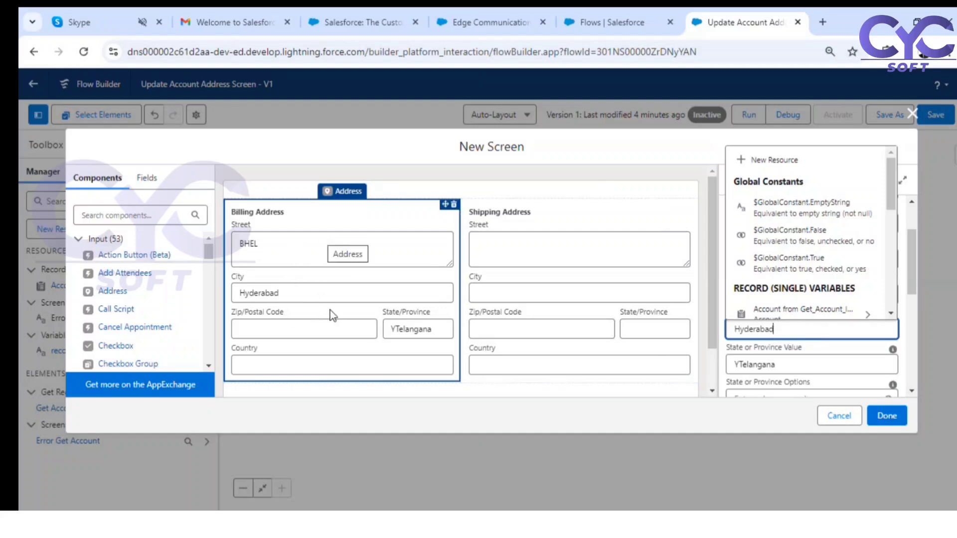
pyautogui.click(739, 365)
pyautogui.press('BackSpace')
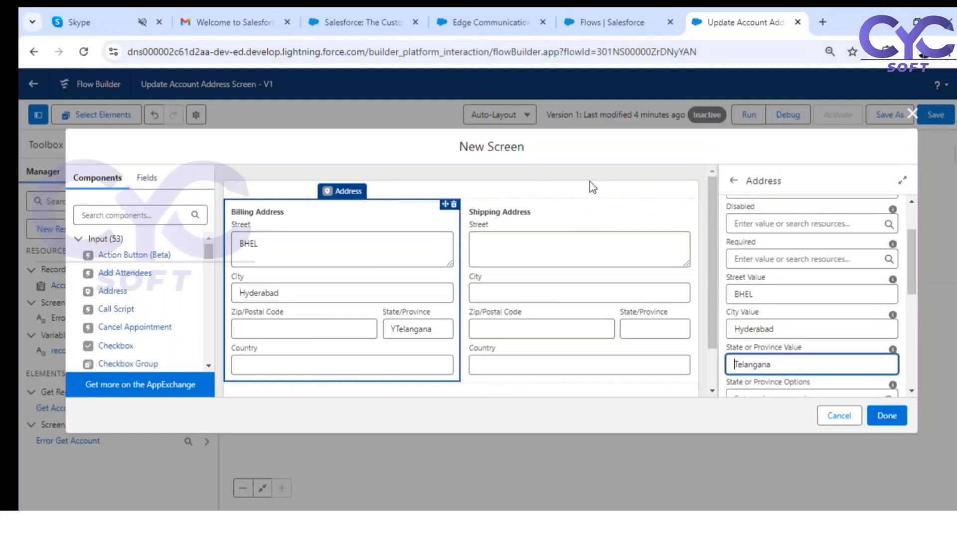
pyautogui.click(334, 254)
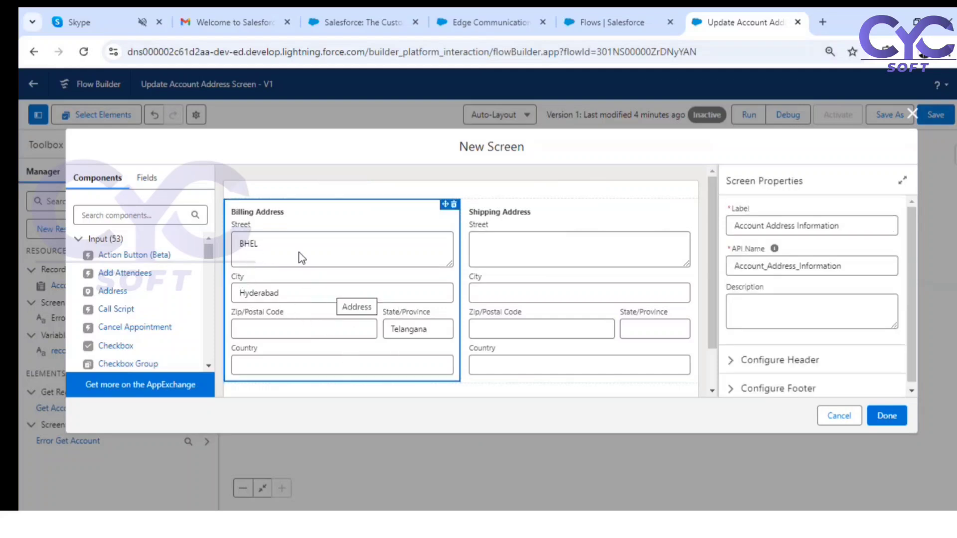
pyautogui.click(269, 260)
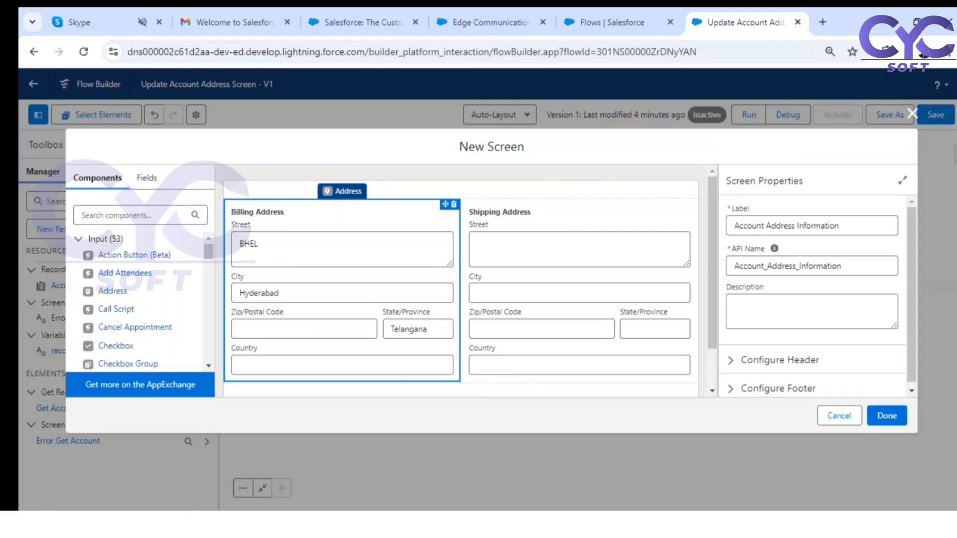
# Set the Billing Address component's country value to India.
pyautogui.scroll(-3, 776, 283)
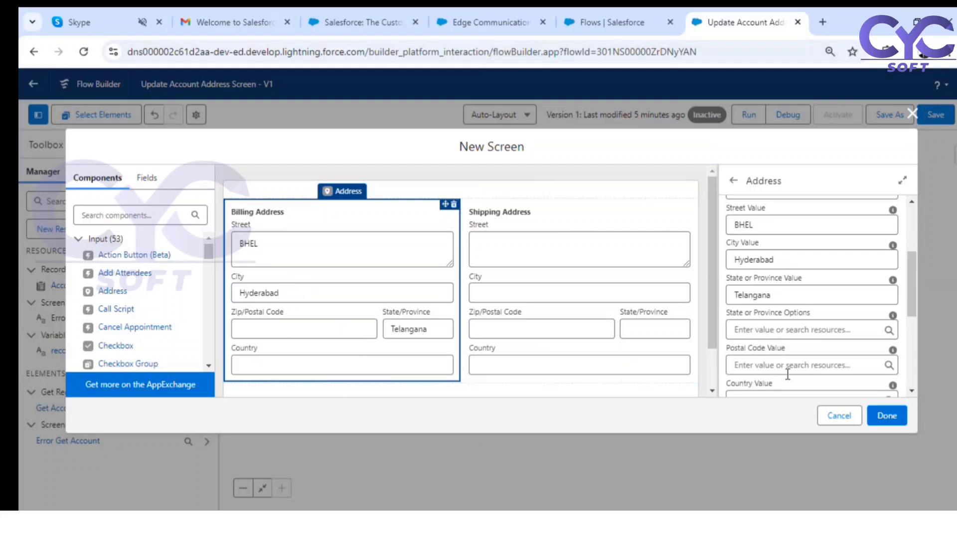
pyautogui.scroll(-2, 778, 358)
pyautogui.click(758, 331)
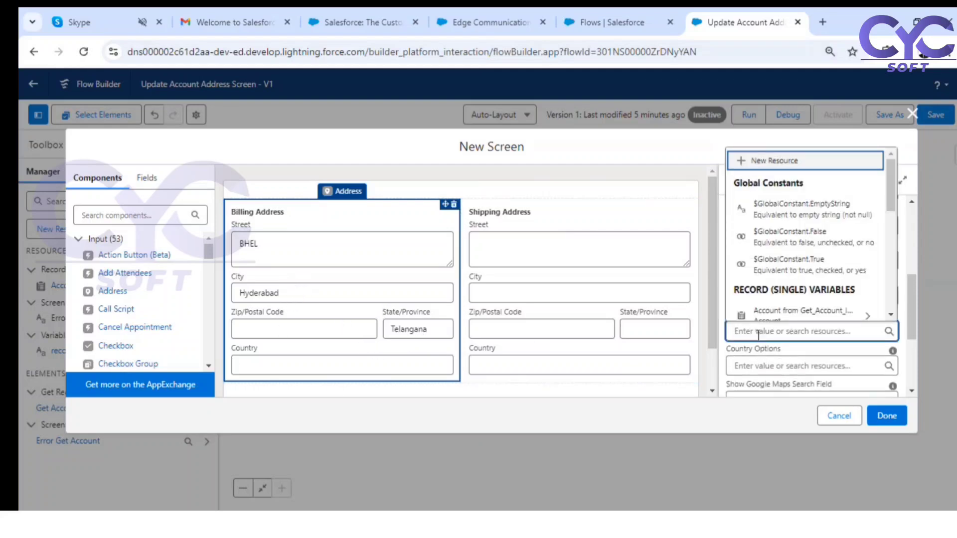
pyautogui.write('India')
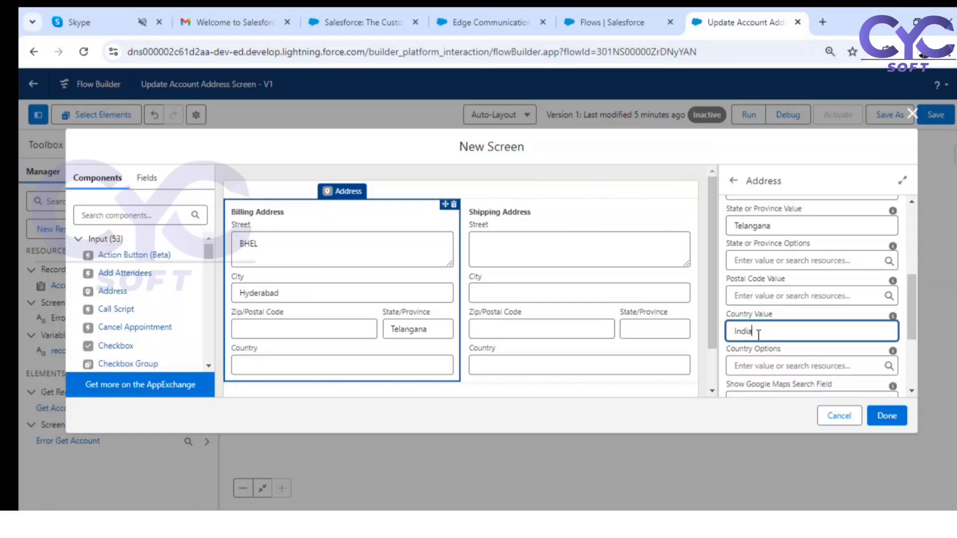
pyautogui.click(390, 318)
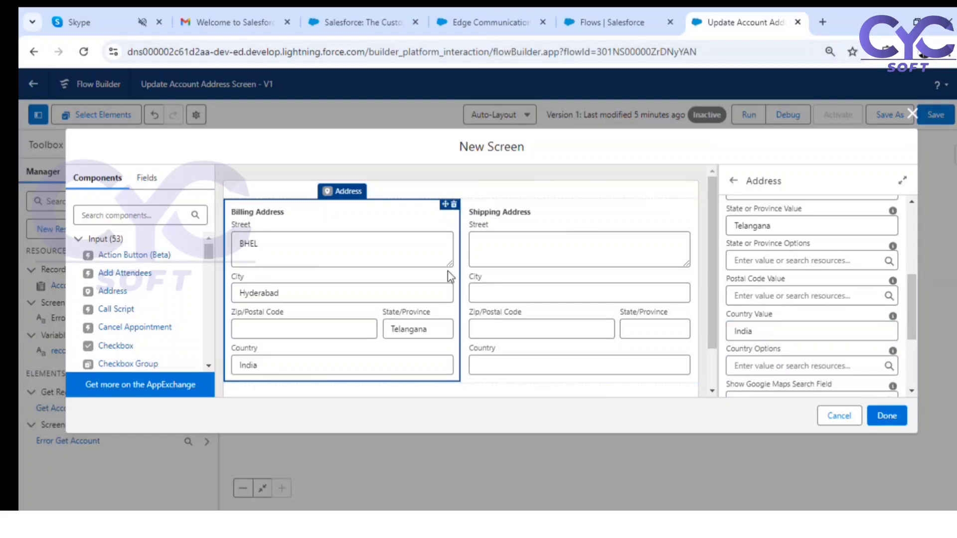
# Open the Edge Communications account's address fields for editing and compare them with the flow screen's Billing Address fields.
pyautogui.click(473, 20)
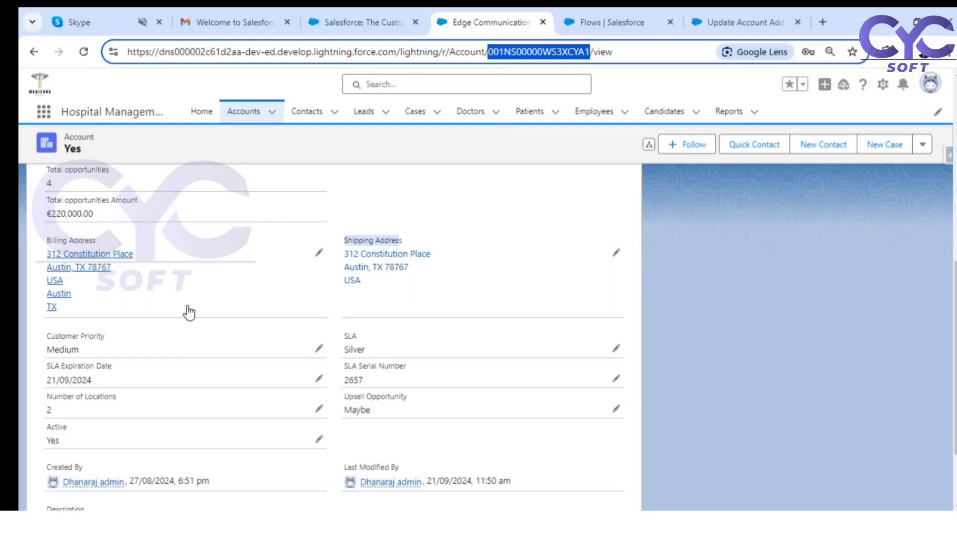
pyautogui.click(319, 254)
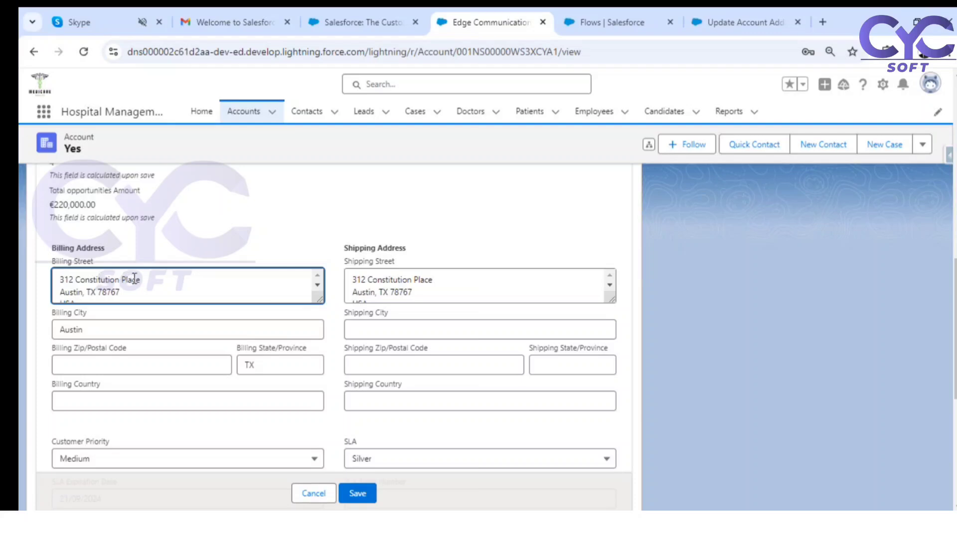
pyautogui.scroll(-3, 134, 277)
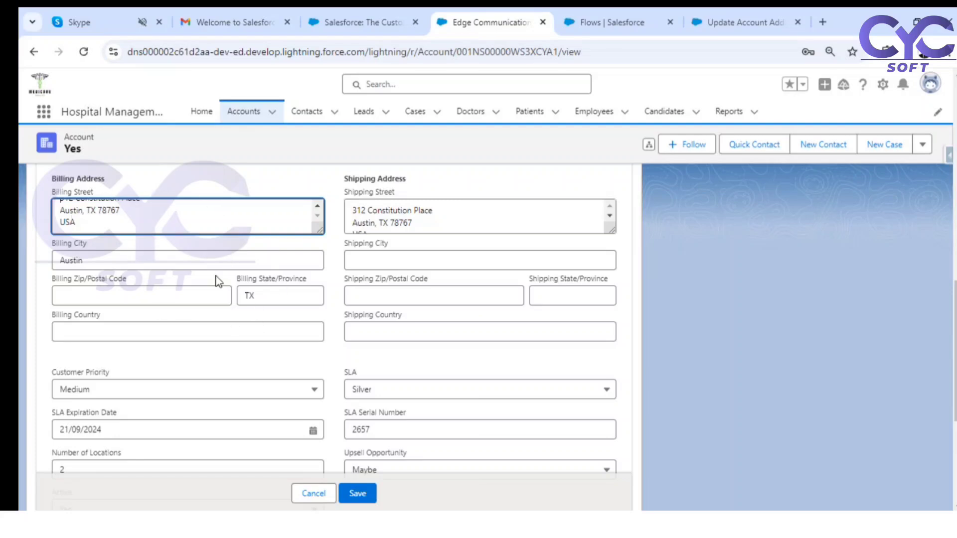
pyautogui.click(717, 21)
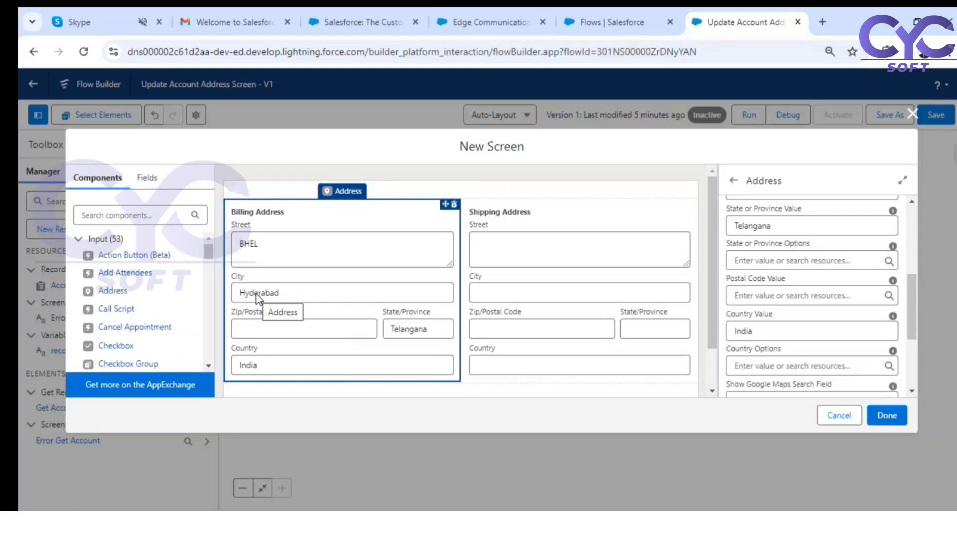
pyautogui.click(503, 23)
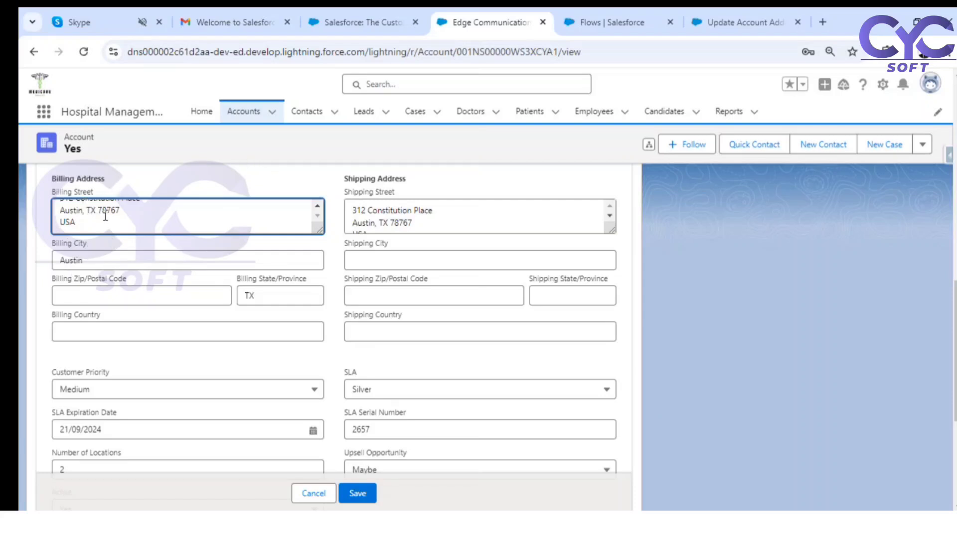
pyautogui.click(737, 22)
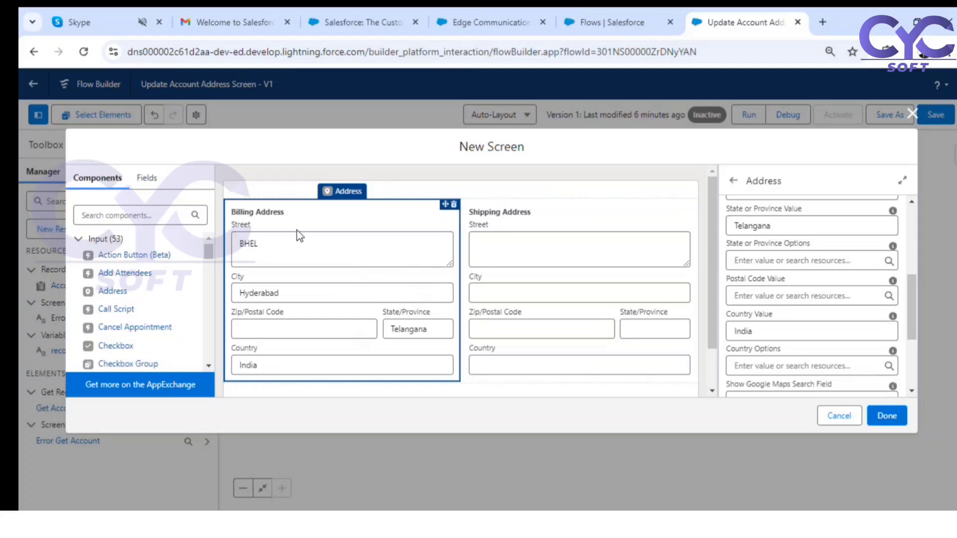
pyautogui.click(478, 20)
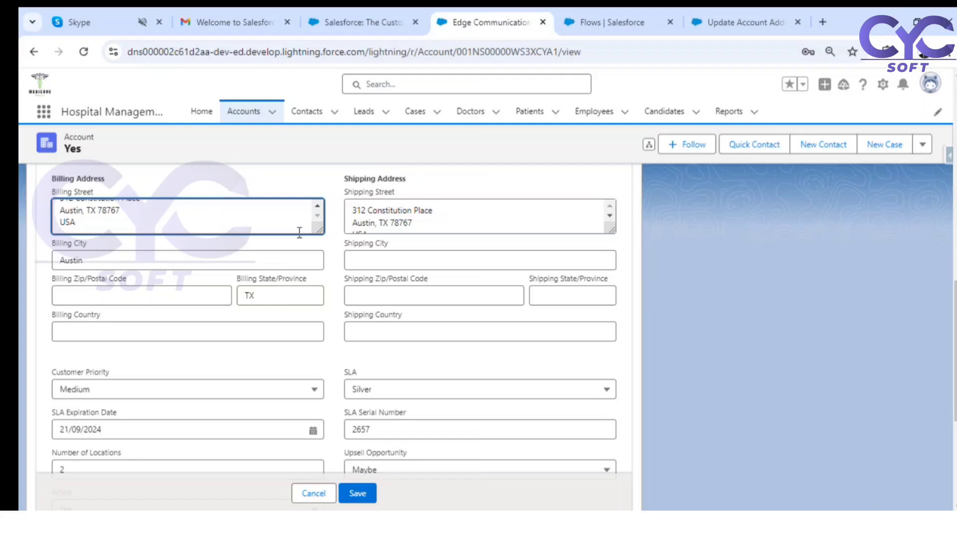
pyautogui.click(745, 22)
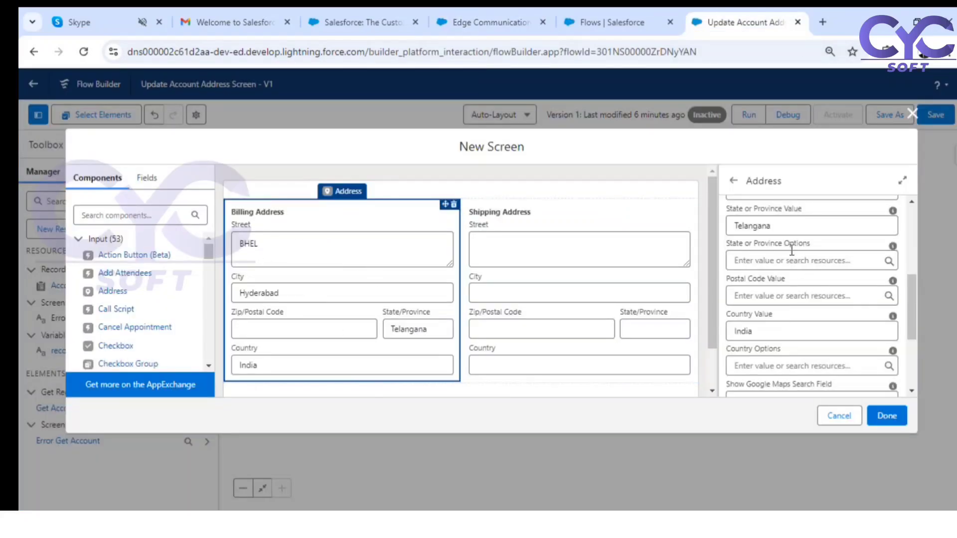
# Clear the Billing Address component's street value and look through the available resources for the Get_Account_Info account record.
pyautogui.scroll(2, 791, 251)
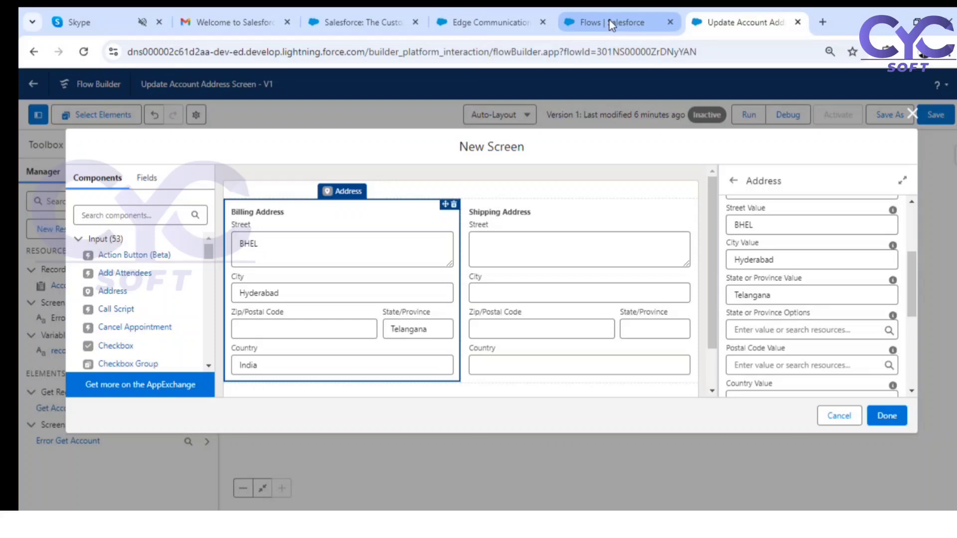
pyautogui.scroll(3, 760, 226)
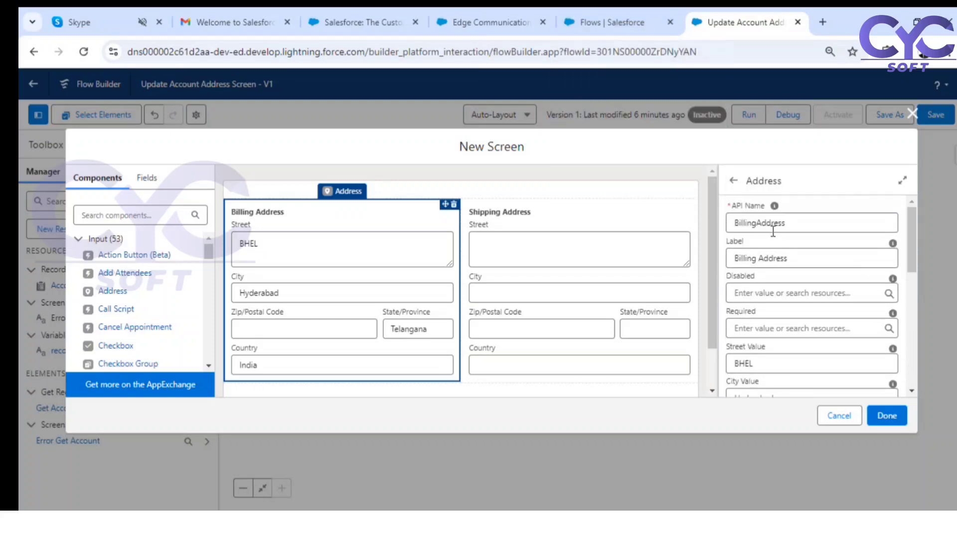
pyautogui.scroll(-4, 775, 244)
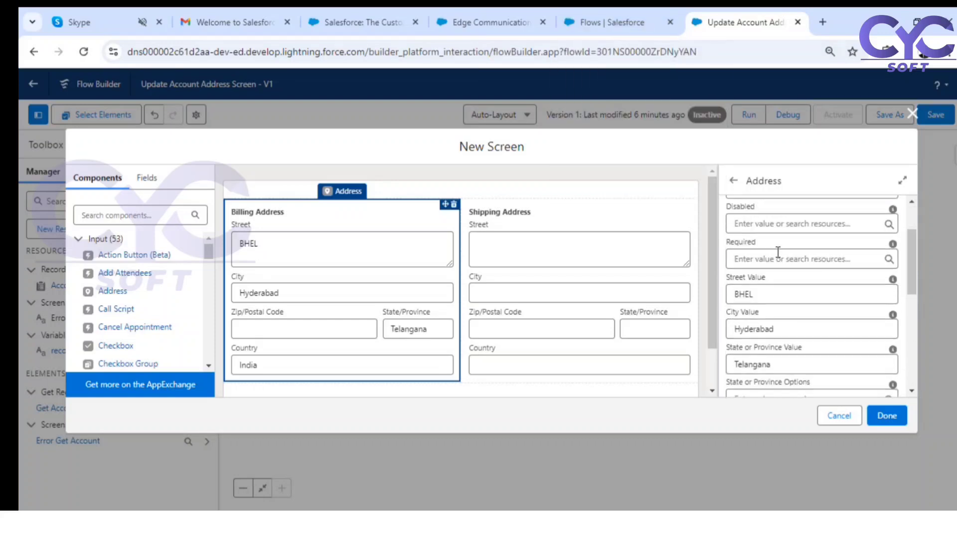
pyautogui.moveTo(753, 224); pyautogui.dragTo(712, 225)
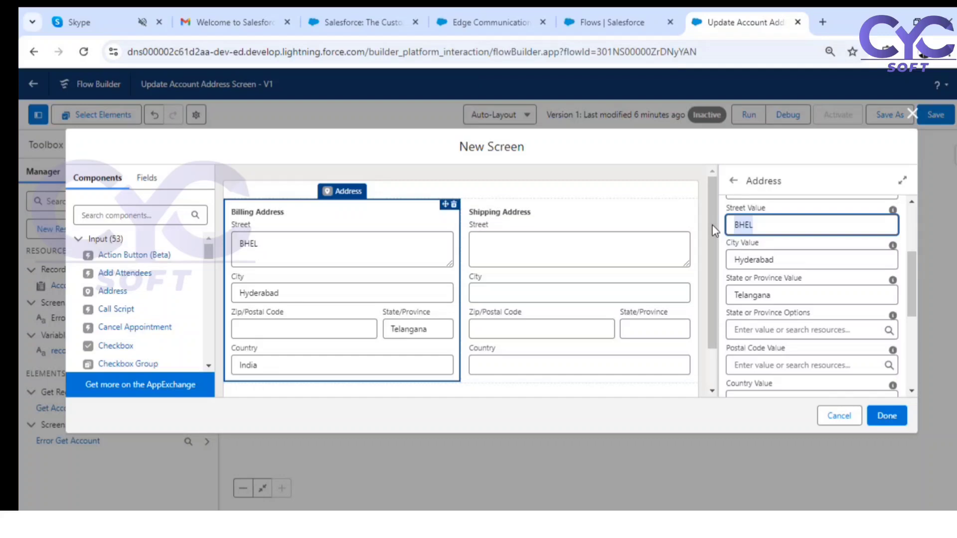
pyautogui.press('BackSpace')
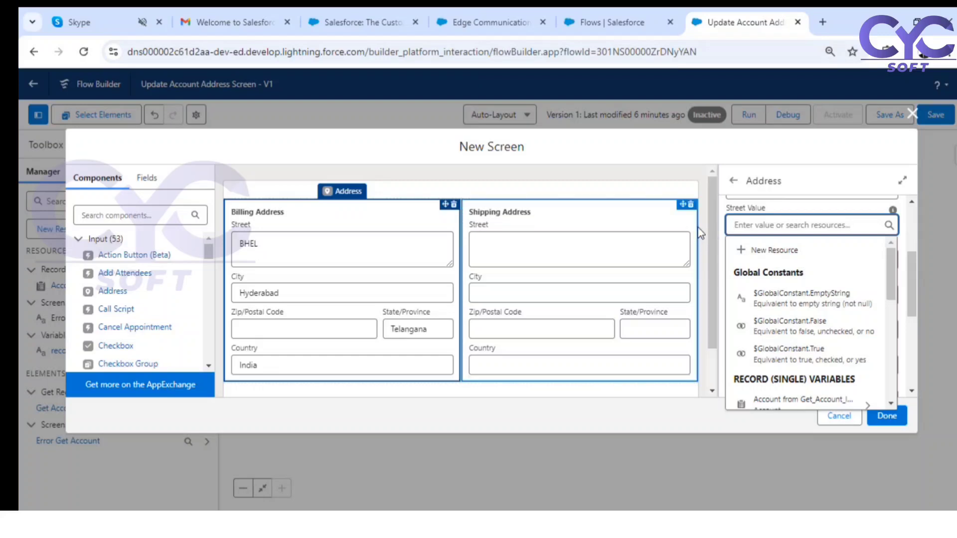
pyautogui.scroll(-1, 798, 349)
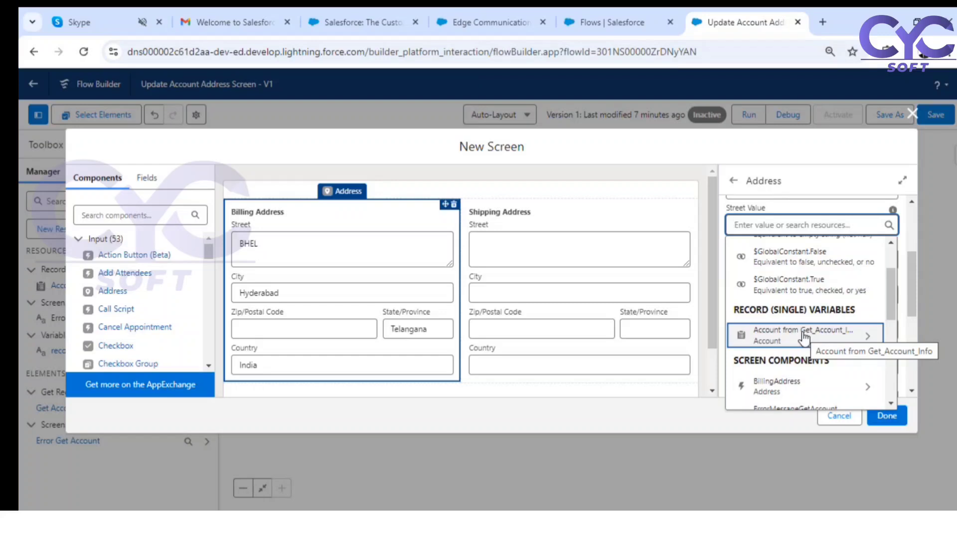
# Cancel editing of the Edge Communications account record and review its saved billing and shipping addresses.
pyautogui.click(481, 26)
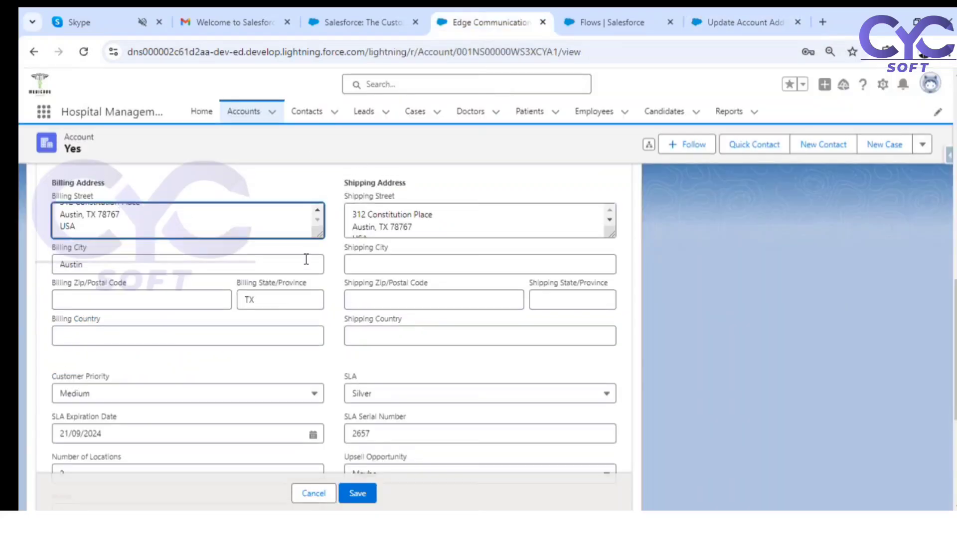
pyautogui.scroll(6, 339, 321)
pyautogui.click(312, 491)
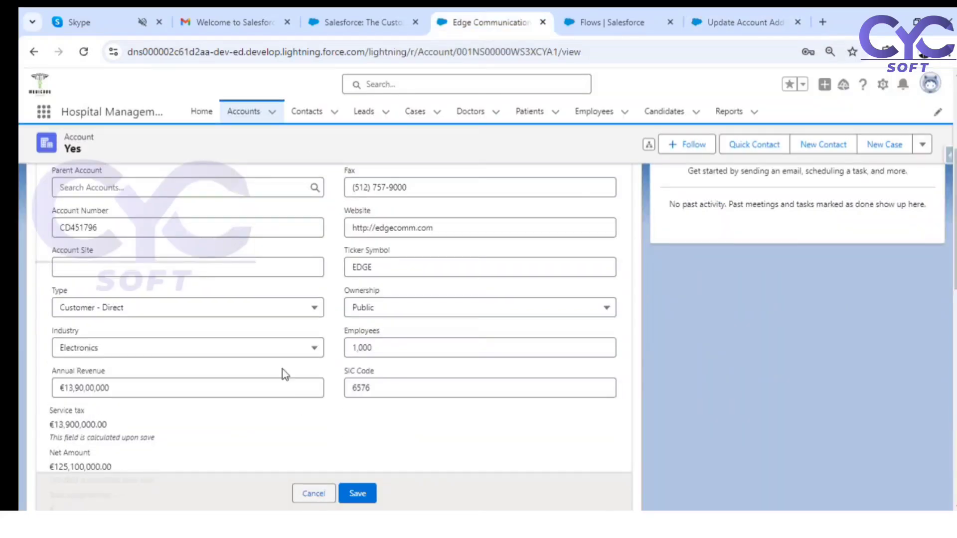
pyautogui.scroll(3, 322, 287)
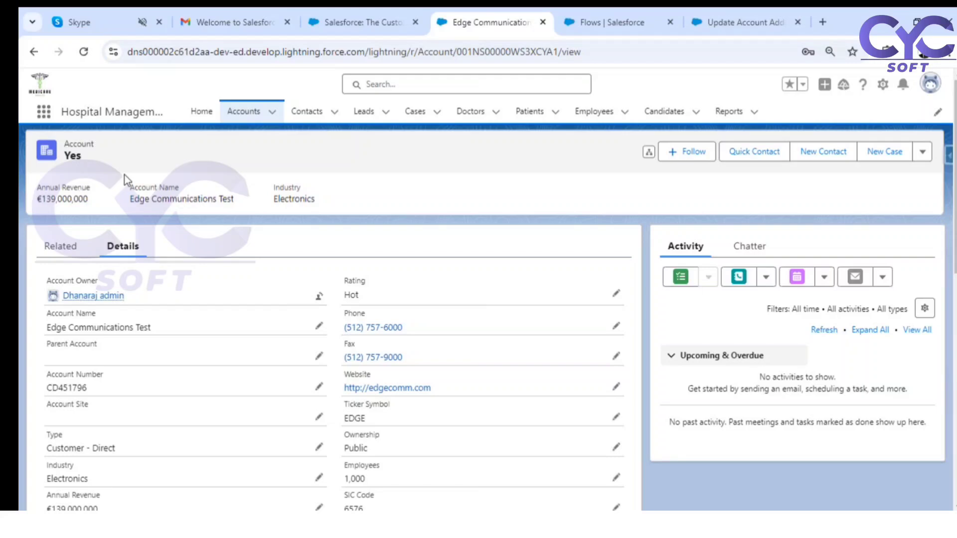
pyautogui.scroll(-5, 420, 291)
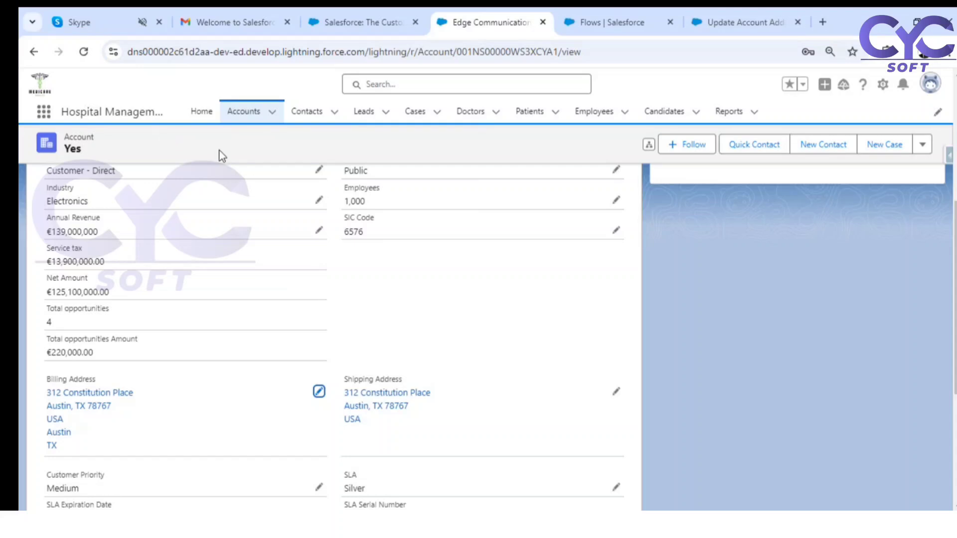
# Return to the flow, finish the Account Address Information screen and reopen it for editing.
pyautogui.click(743, 24)
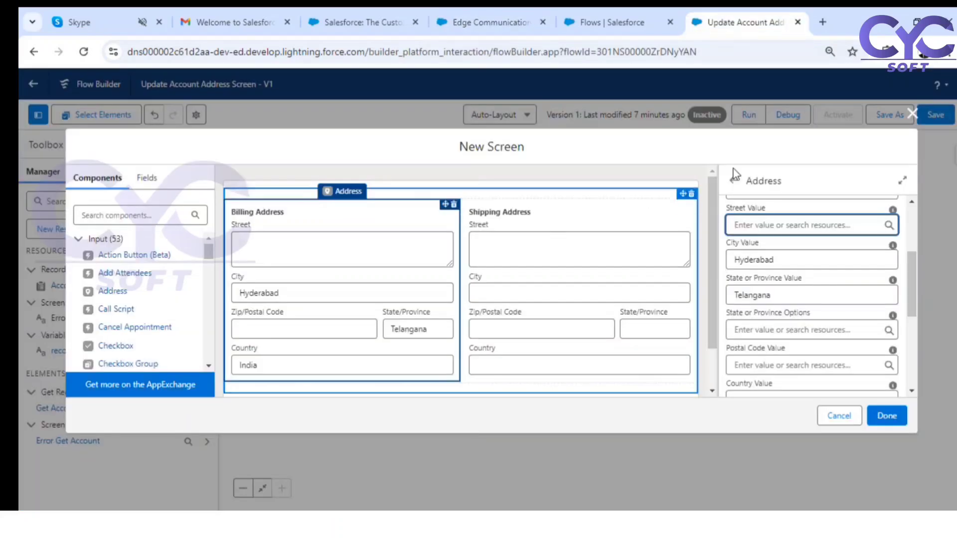
pyautogui.click(889, 415)
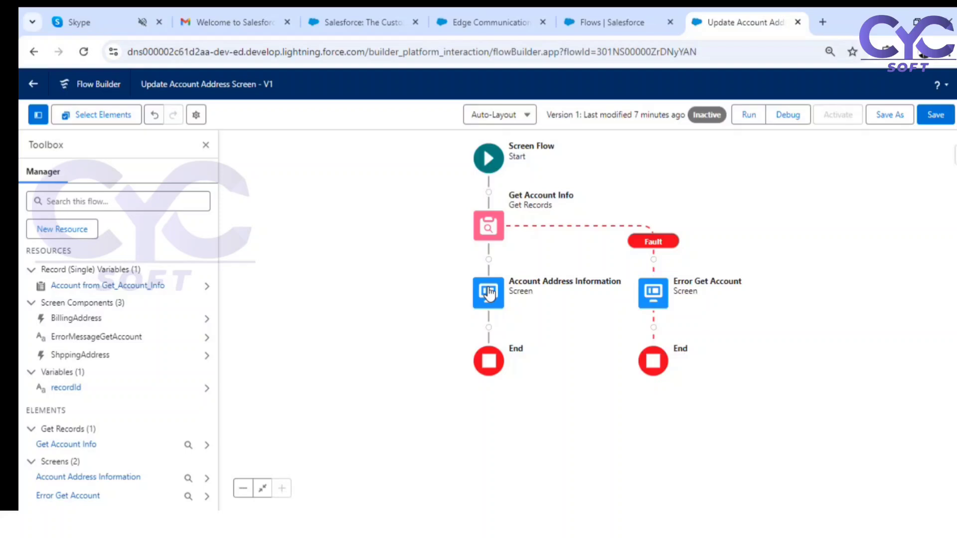
pyautogui.click(534, 206)
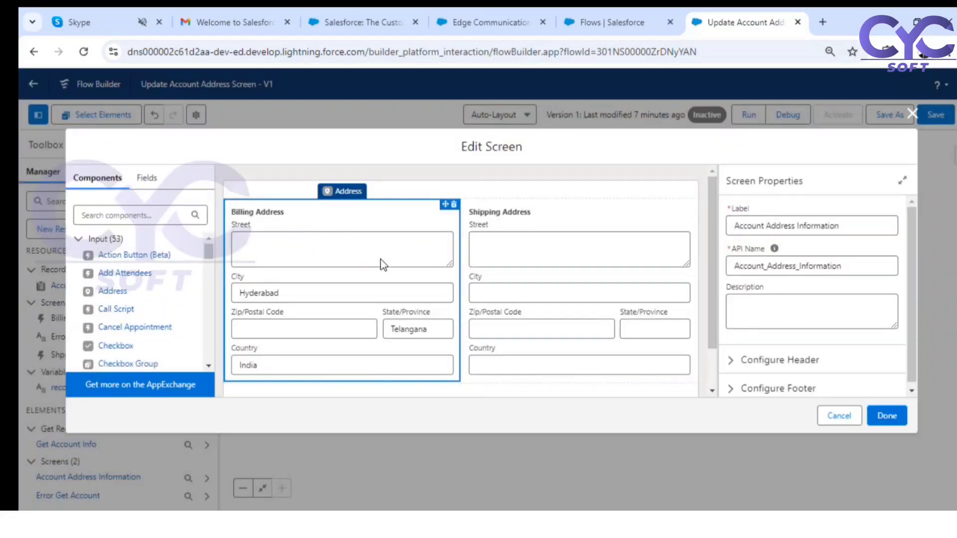
# Set the Billing Address component's street value to the BillingStreet field of the Get_Account_Info record.
pyautogui.click(383, 264)
pyautogui.scroll(-2, 764, 331)
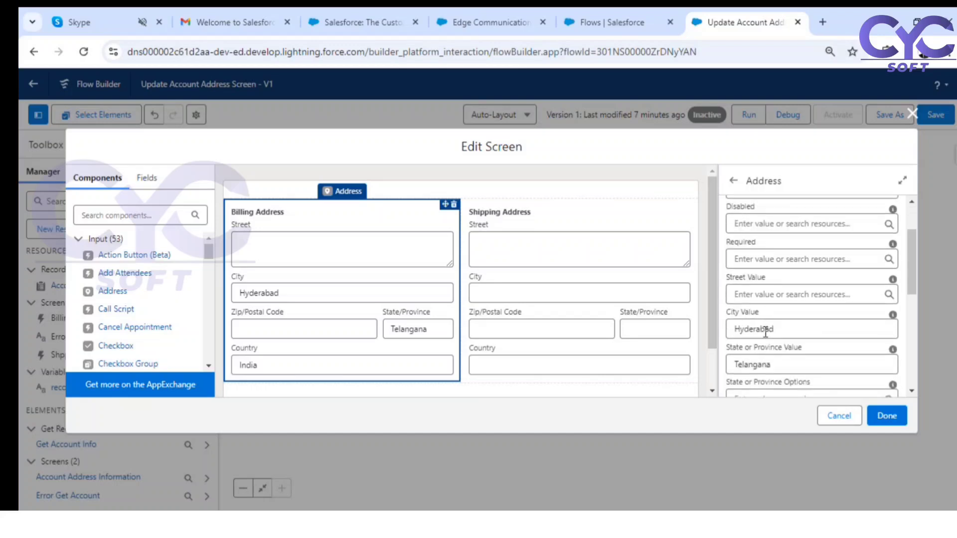
pyautogui.click(760, 296)
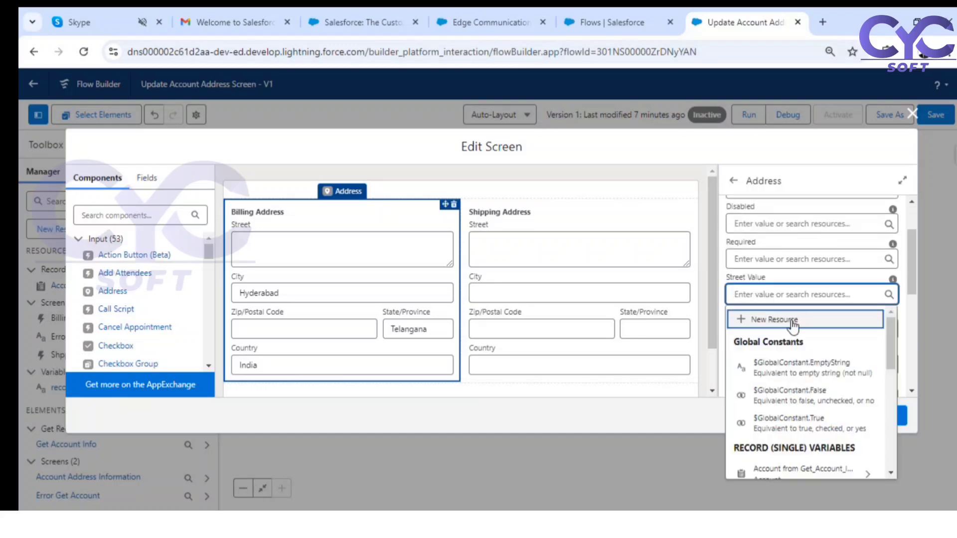
pyautogui.scroll(-2, 760, 401)
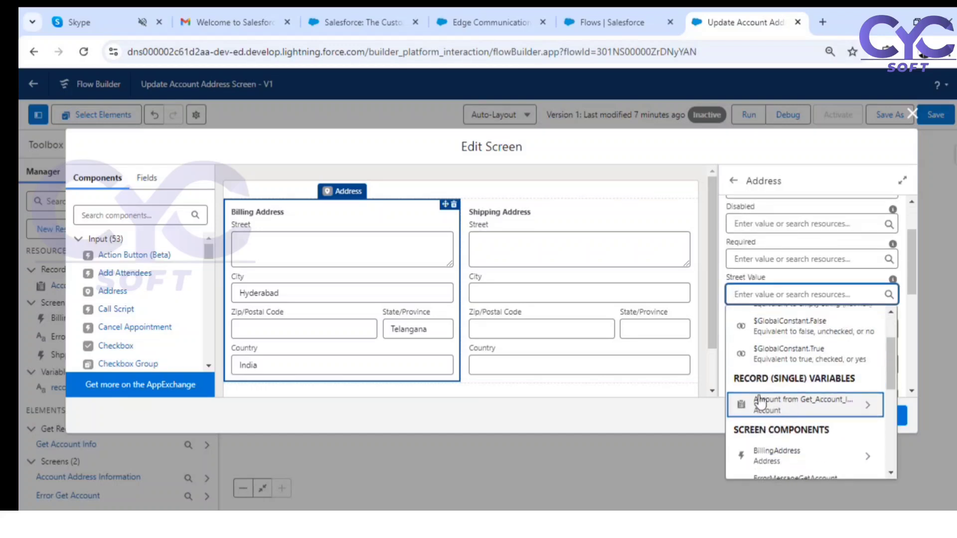
pyautogui.click(822, 409)
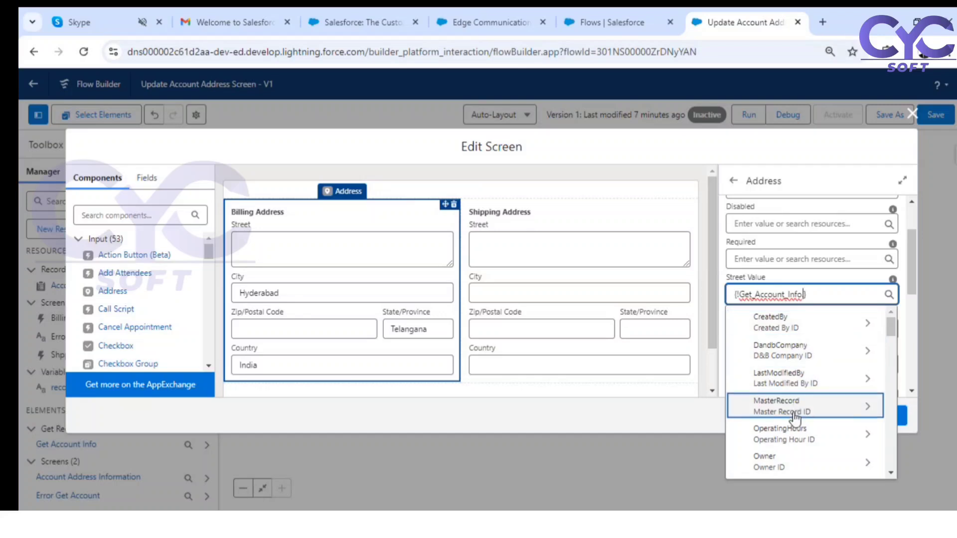
pyautogui.scroll(-4, 795, 421)
pyautogui.scroll(-5, 802, 366)
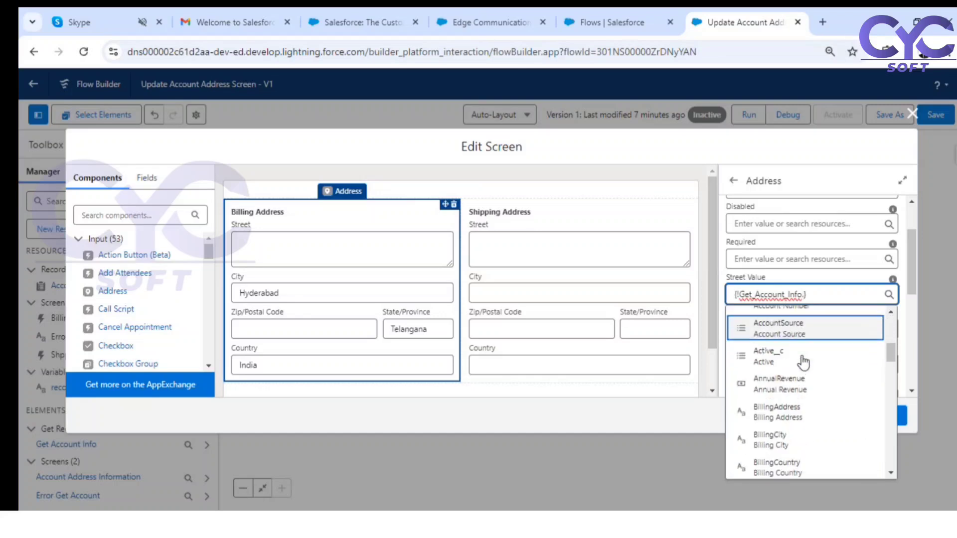
pyautogui.scroll(2, 803, 364)
pyautogui.write('.')
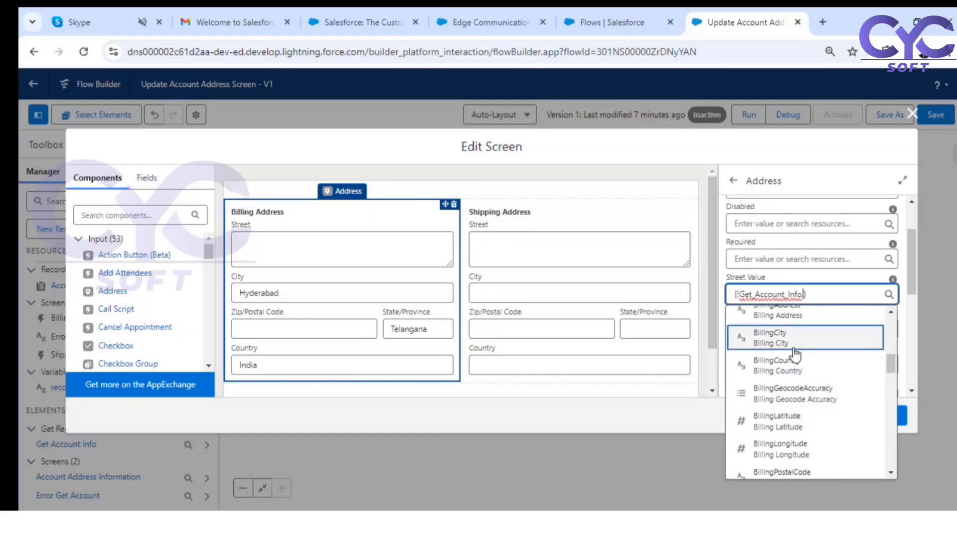
pyautogui.scroll(2, 796, 352)
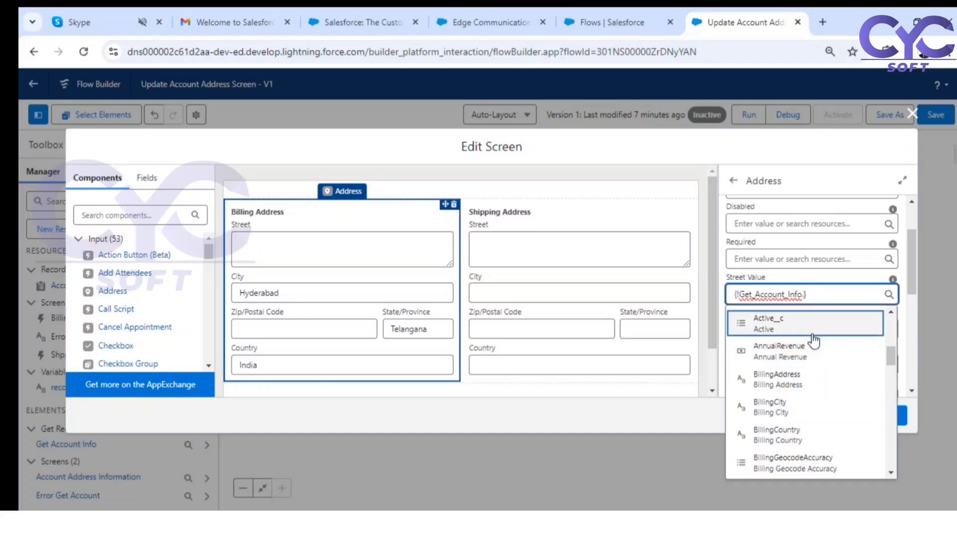
pyautogui.write('billi')
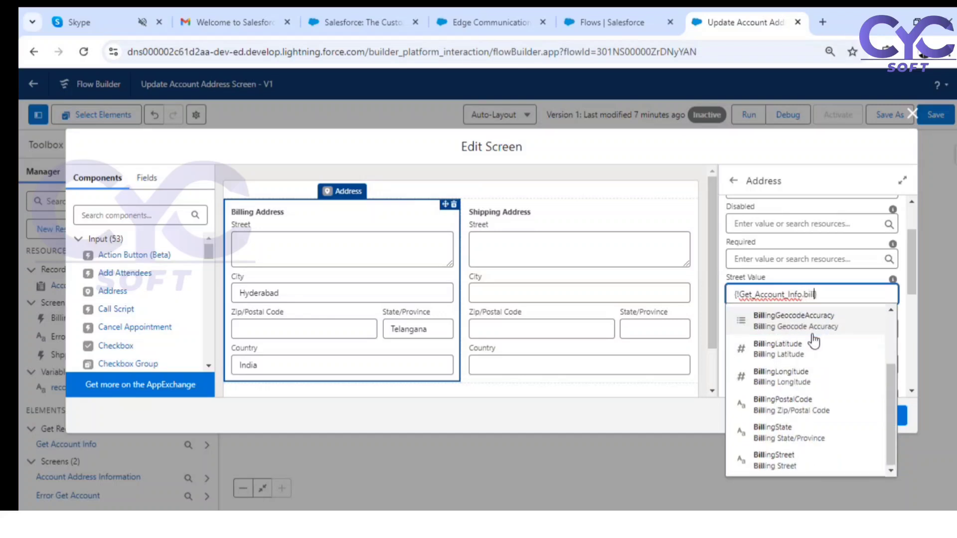
pyautogui.click(756, 454)
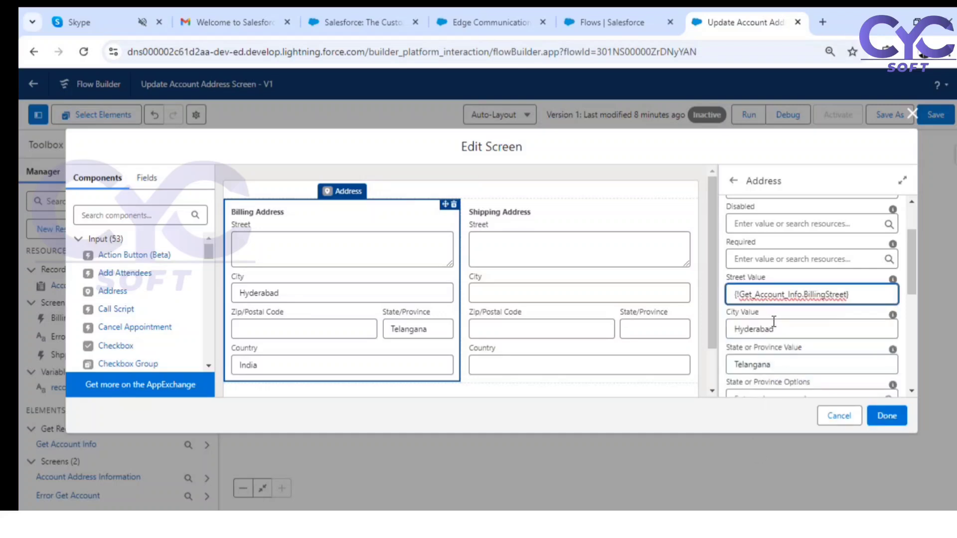
# Set the Billing Address component's city value to the BillingCity field of the Get_Account_Info record.
pyautogui.click(796, 329)
pyautogui.hotkey('ctrl', 'a')
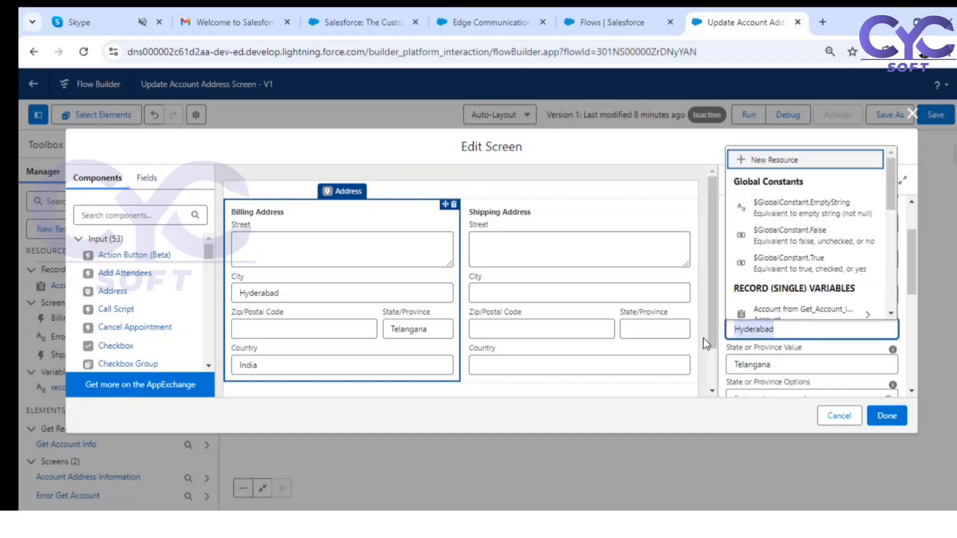
pyautogui.press('BackSpace')
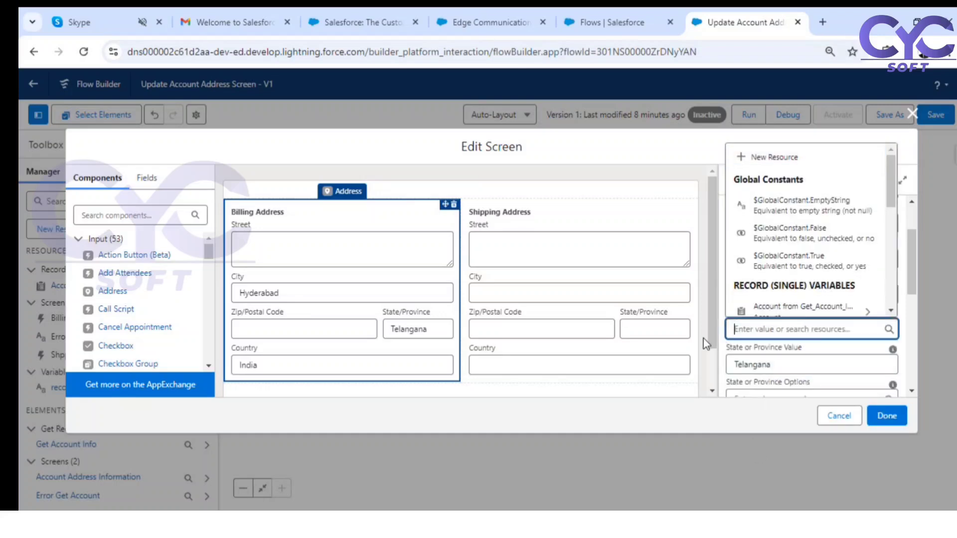
pyautogui.click(821, 308)
pyautogui.write('.b')
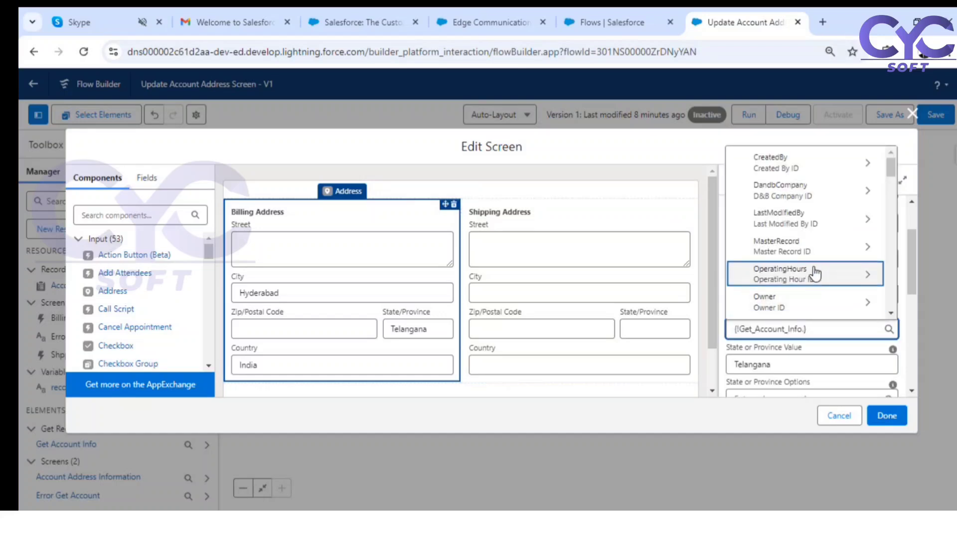
pyautogui.write('illi')
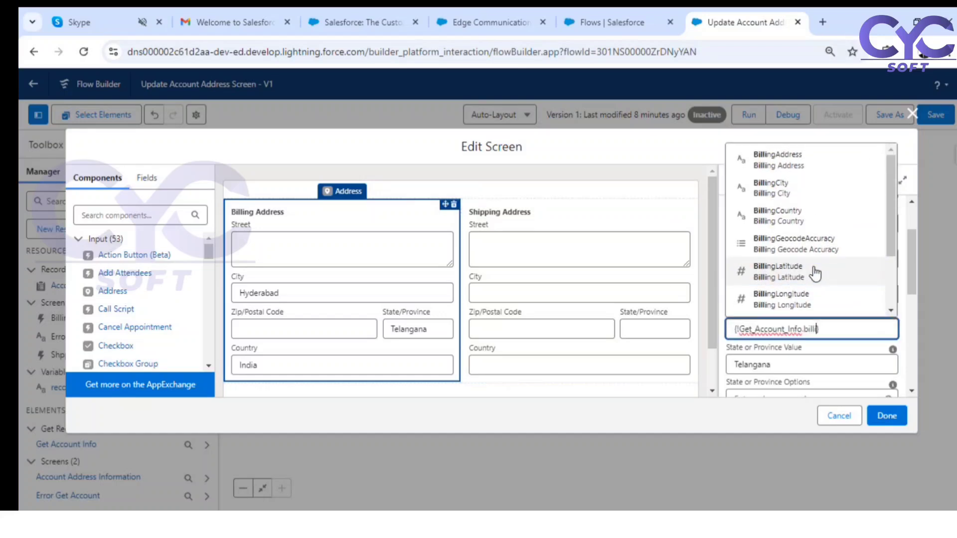
pyautogui.click(797, 188)
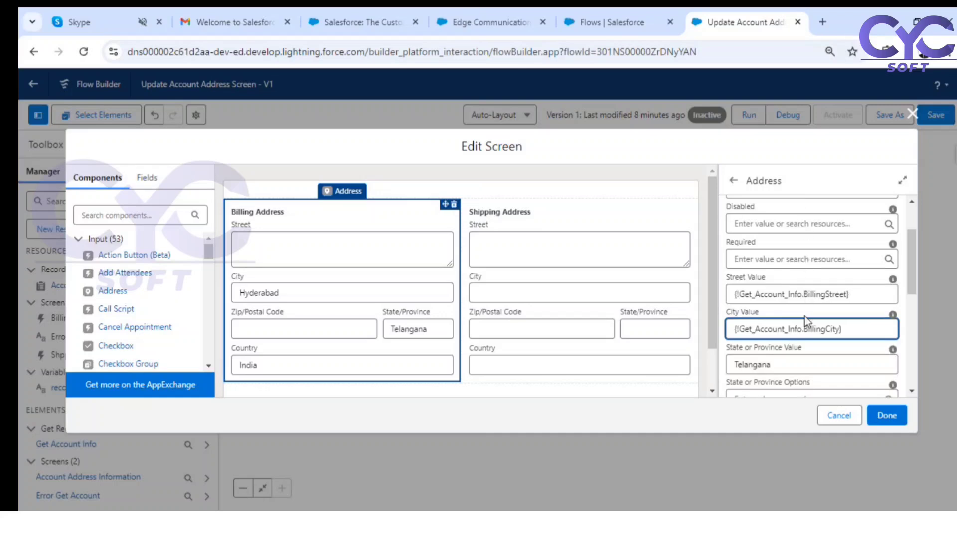
# Replace the Billing Address component's state or province value with the BillingCountry field of the Get_Account_Info record.
pyautogui.click(753, 365)
pyautogui.doubleClick(753, 365)
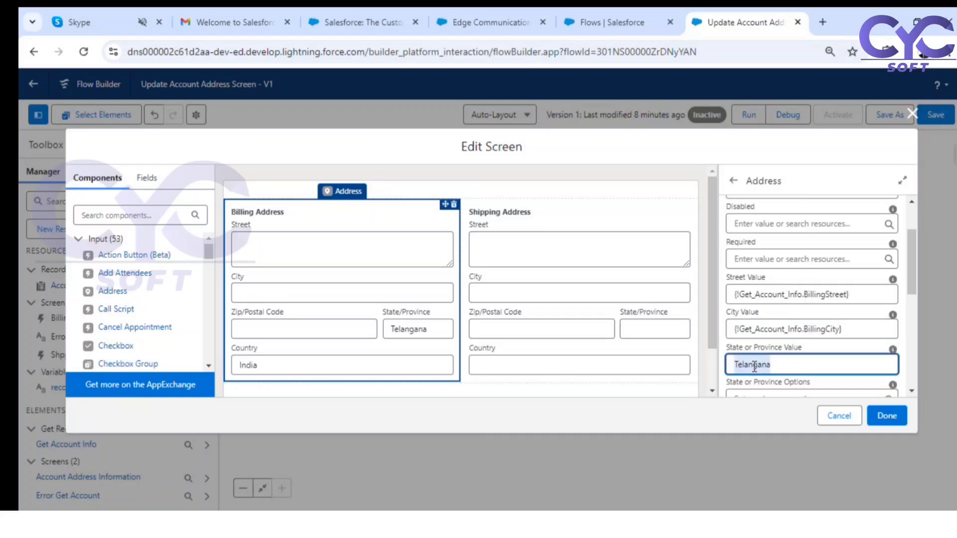
pyautogui.press('BackSpace')
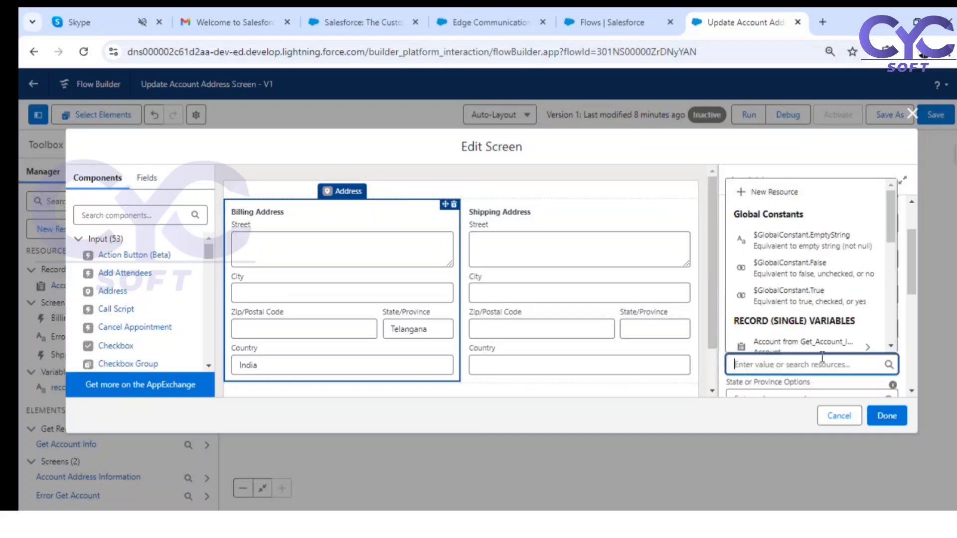
pyautogui.click(813, 343)
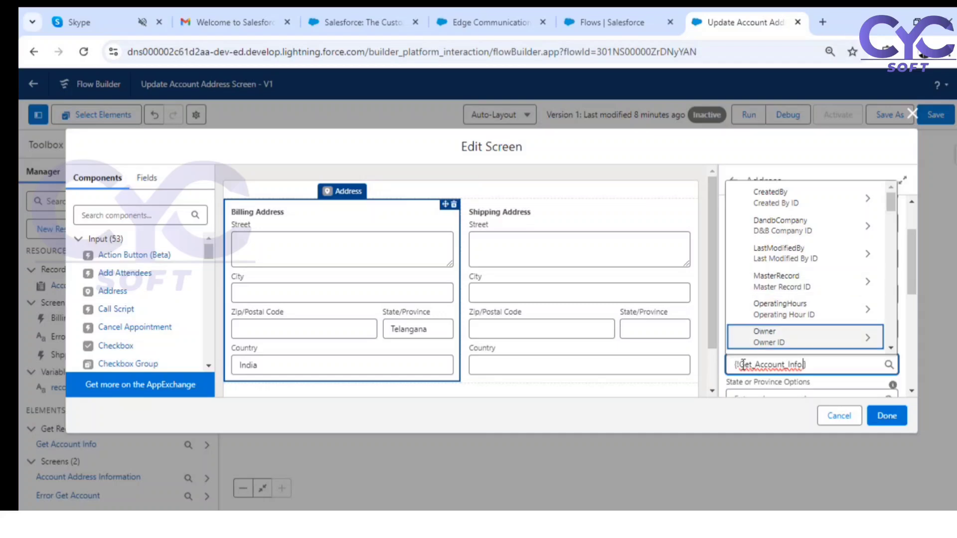
pyautogui.write('.')
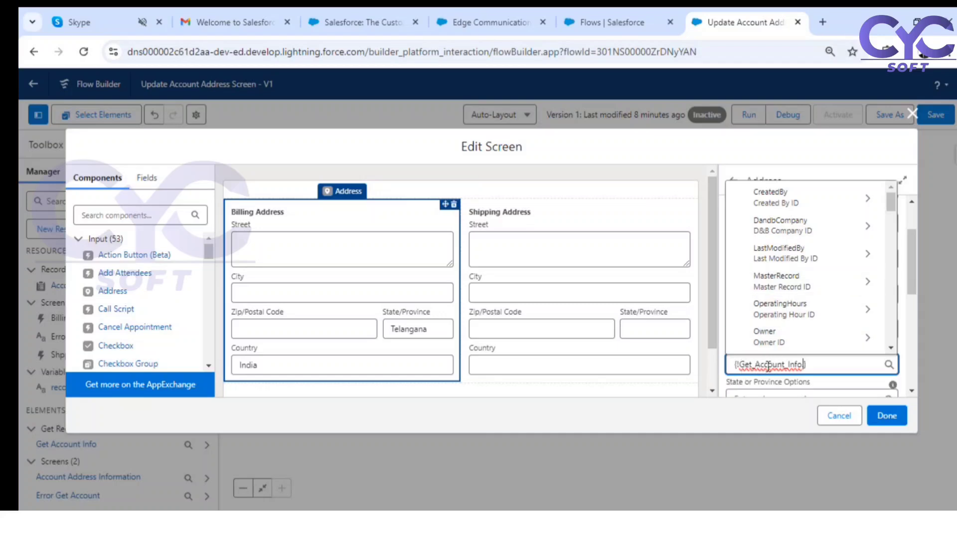
pyautogui.write('billi')
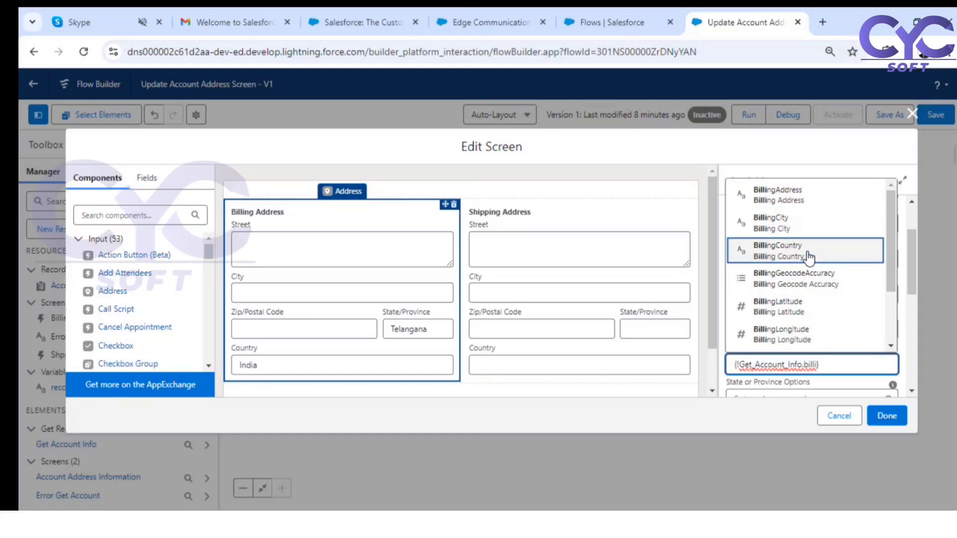
pyautogui.click(792, 251)
# Try to change the Billing Address component's state or province value from BillingCountry to the BillingState field.
pyautogui.click(853, 364)
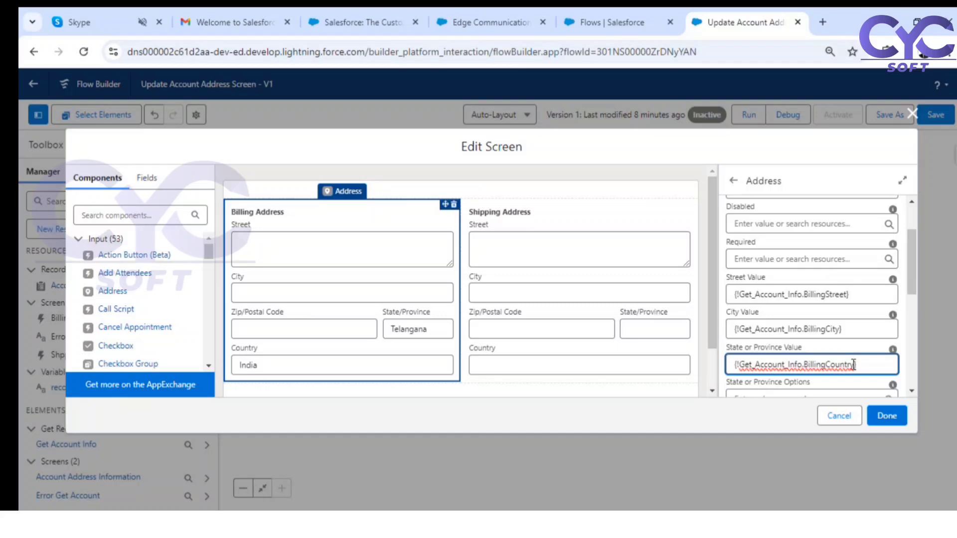
pyautogui.press('BackSpace')
pyautogui.press('BackSpace')
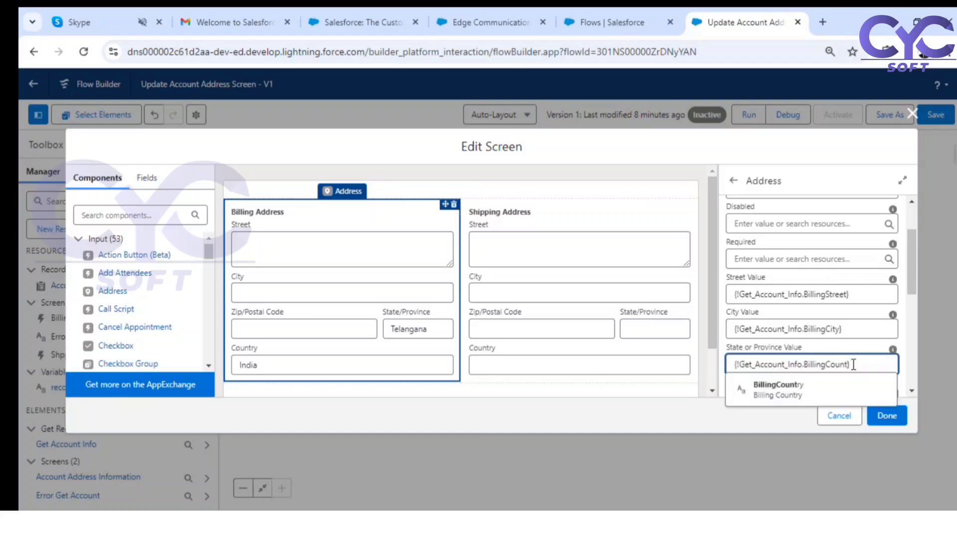
pyautogui.press('BackSpace')
pyautogui.press('BackSpace')
pyautogui.press('BackSpace')
pyautogui.press('BackSpace')
pyautogui.press('BackSpace')
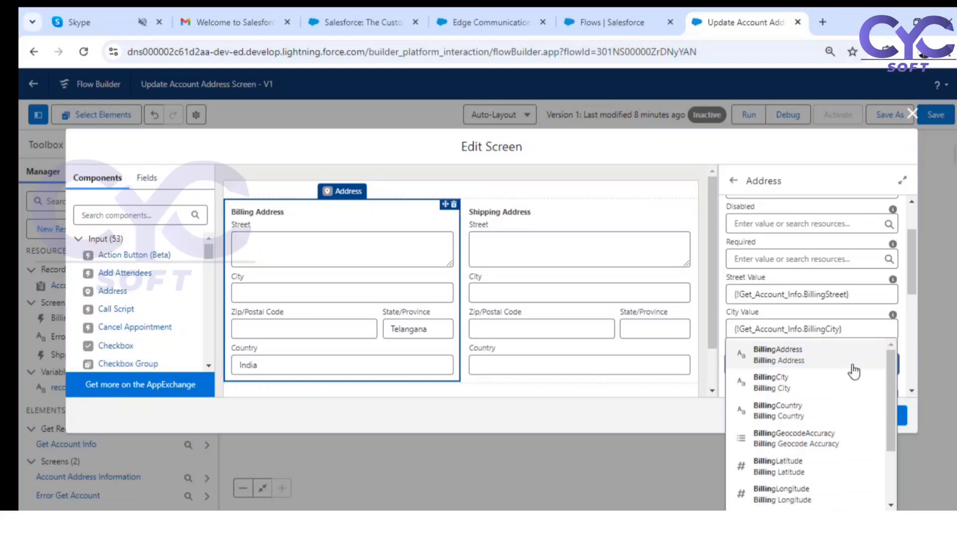
pyautogui.write('s')
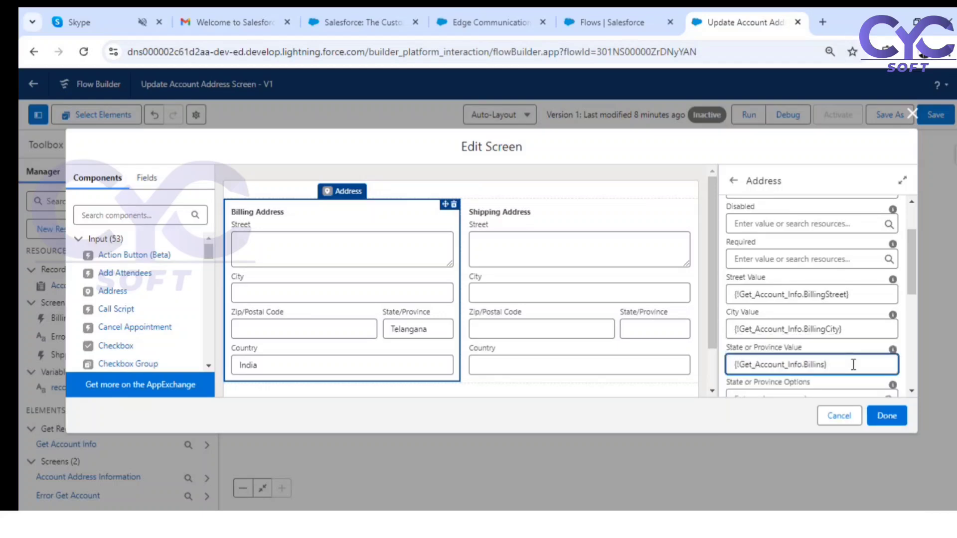
pyautogui.press('BackSpace')
pyautogui.write('gst')
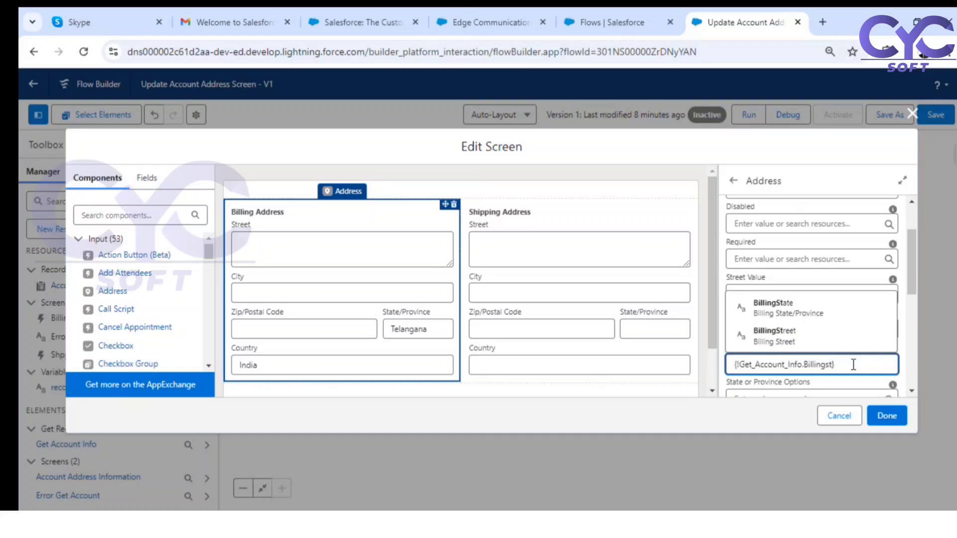
pyautogui.click(788, 314)
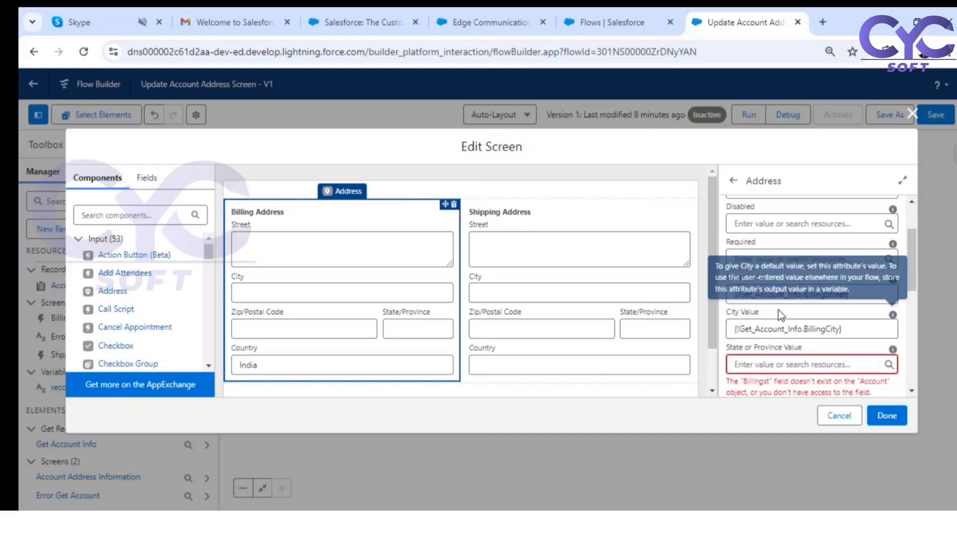
# Set the Billing Address component's state or province value to the BillingState field of the Get_Account_Info record.
pyautogui.scroll(-3, 840, 371)
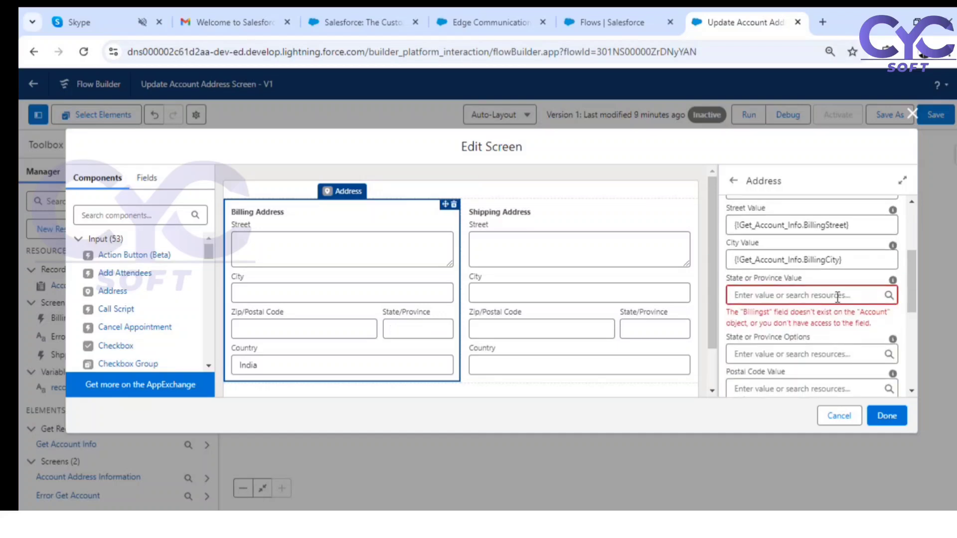
pyautogui.click(749, 295)
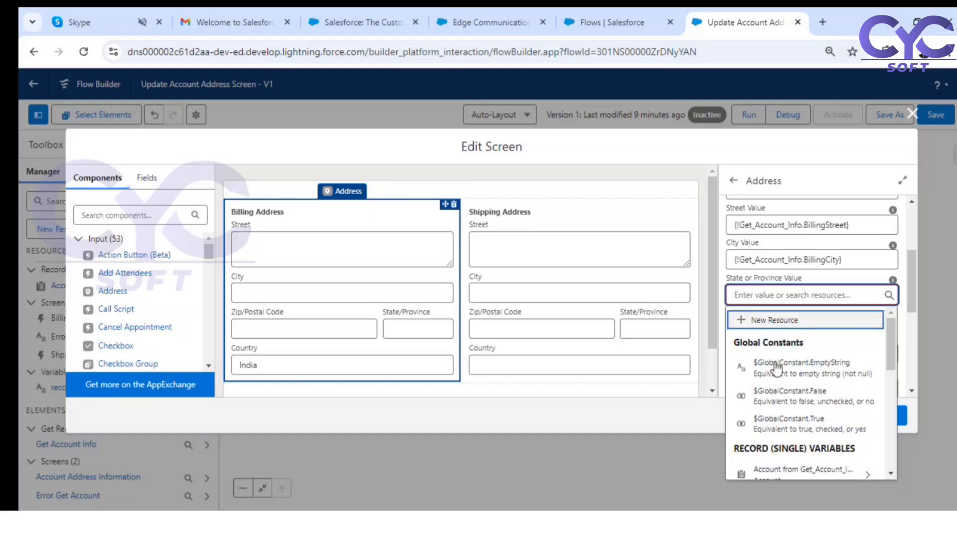
pyautogui.click(786, 471)
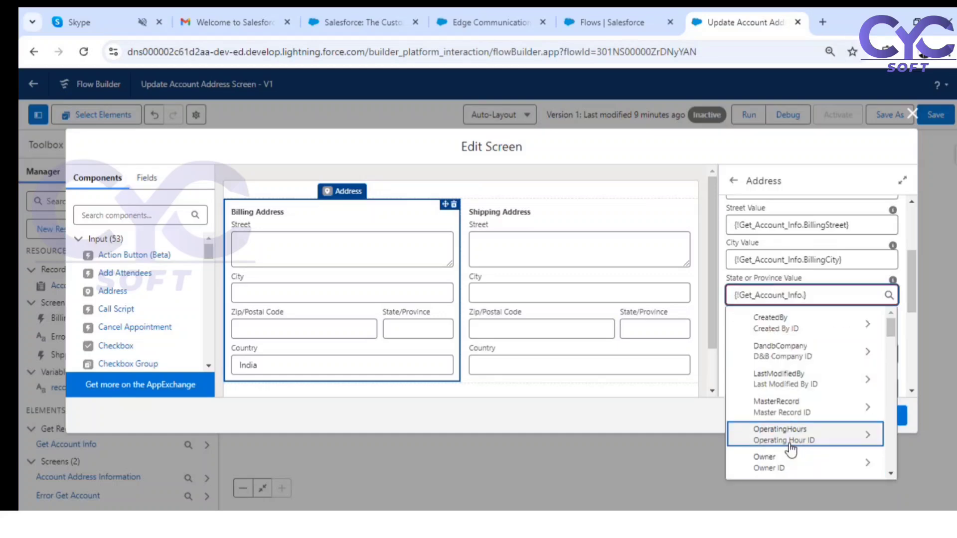
pyautogui.write('bil')
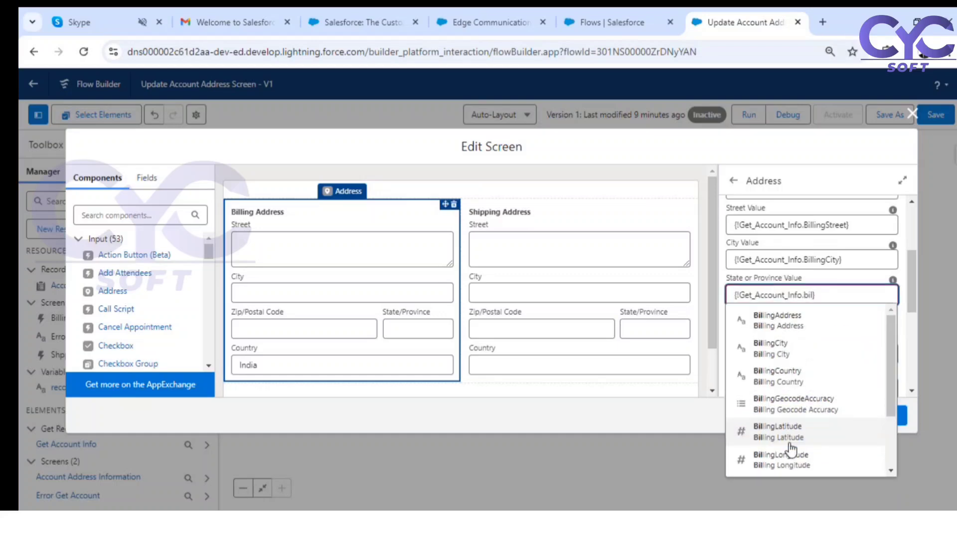
pyautogui.write('l')
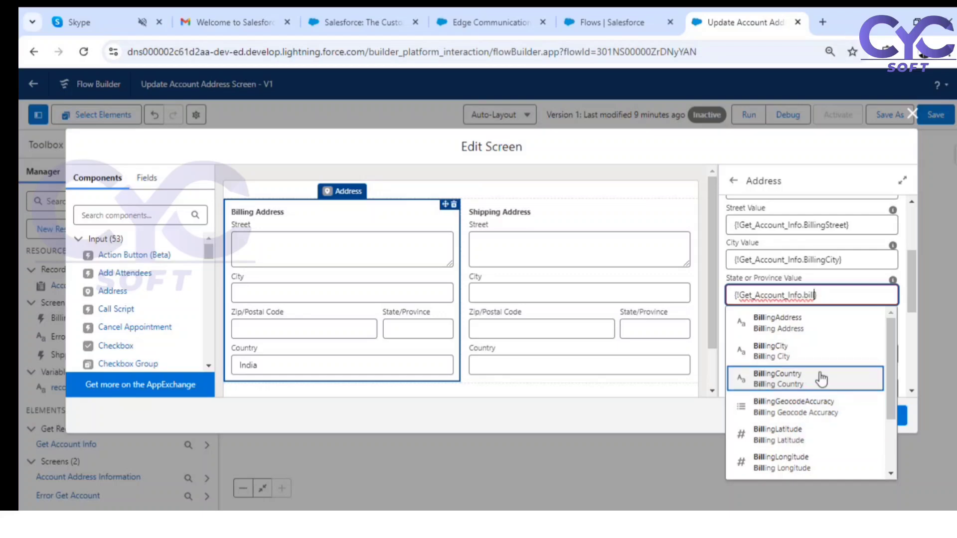
pyautogui.scroll(-3, 820, 379)
pyautogui.click(787, 448)
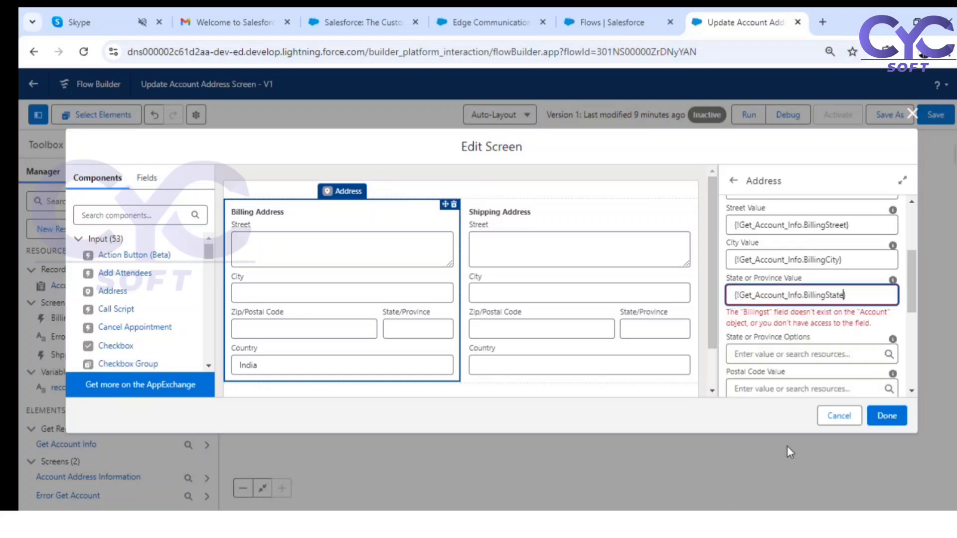
pyautogui.click(890, 336)
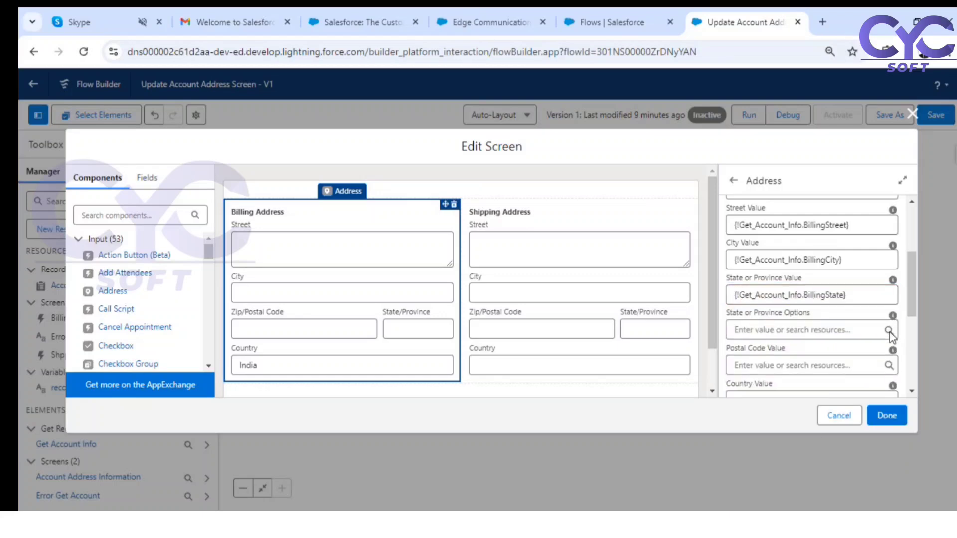
# Set the Billing Address component's postal code value to the BillingPostalCode field of the Get_Account_Info record.
pyautogui.click(784, 365)
pyautogui.click(809, 346)
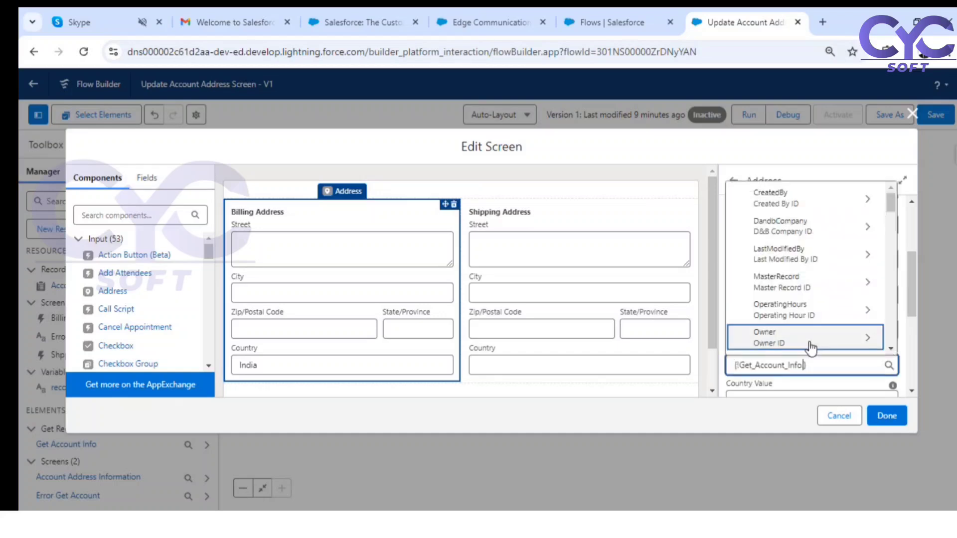
pyautogui.write('billi')
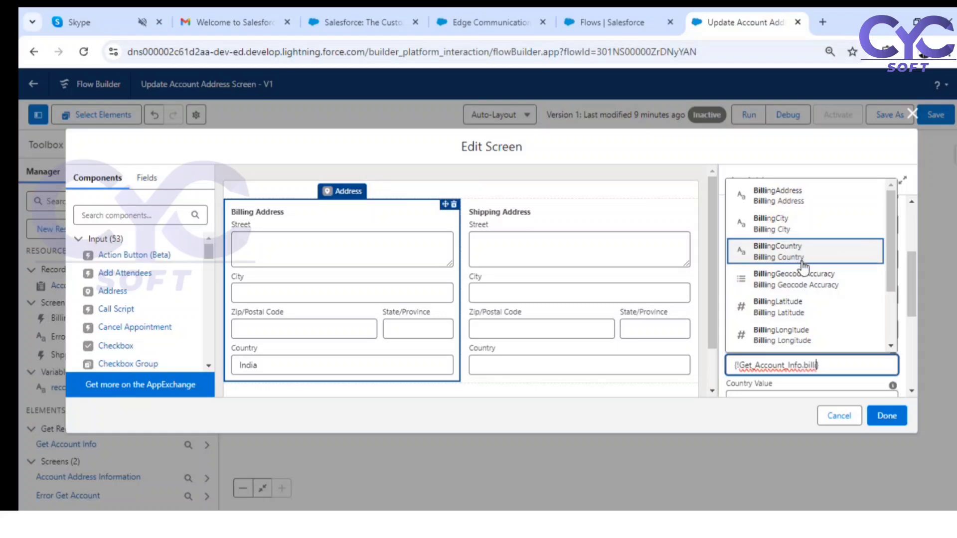
pyautogui.scroll(-2, 798, 292)
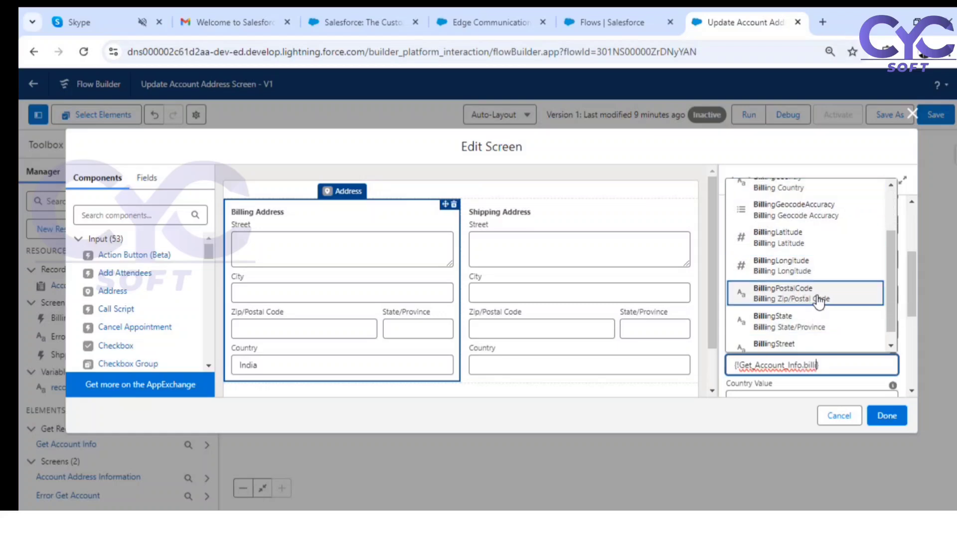
pyautogui.click(819, 302)
# Set the Billing Address component's country value to the BillingCountry field of the Get_Account_Info record.
pyautogui.scroll(-2, 840, 366)
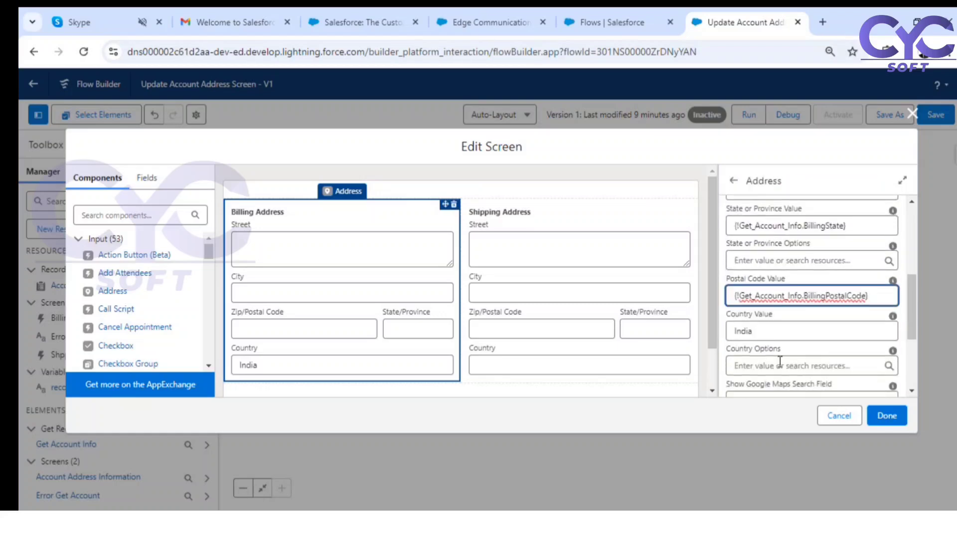
pyautogui.doubleClick(743, 332)
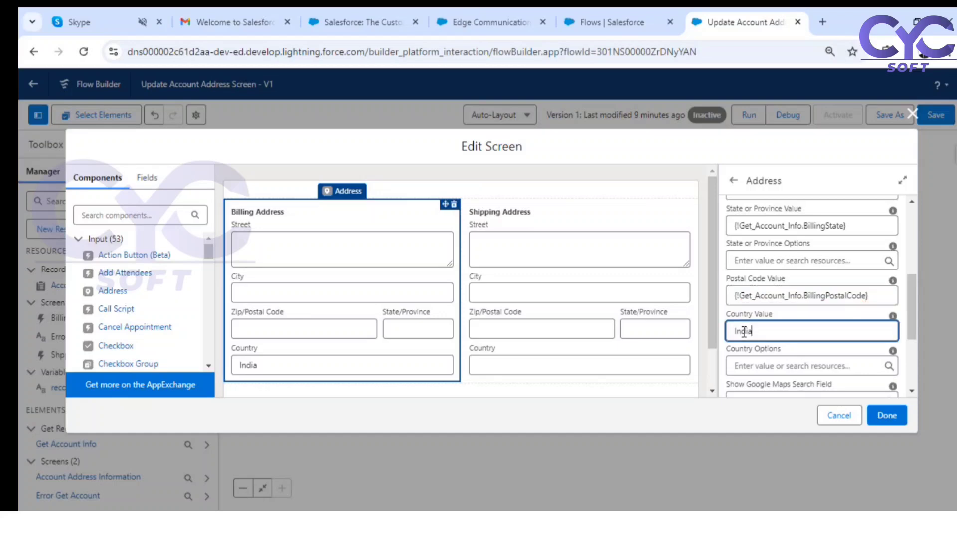
pyautogui.press('BackSpace')
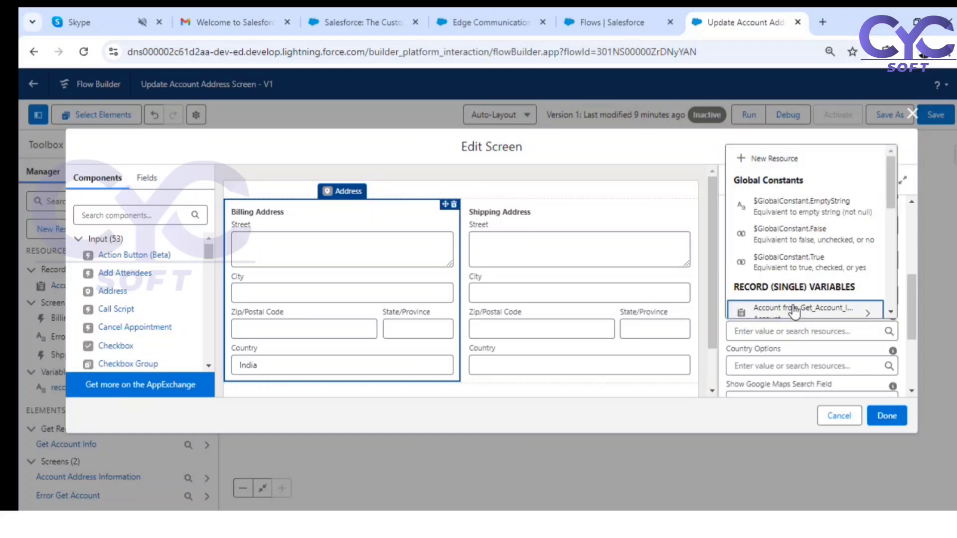
pyautogui.click(793, 314)
pyautogui.write('billi')
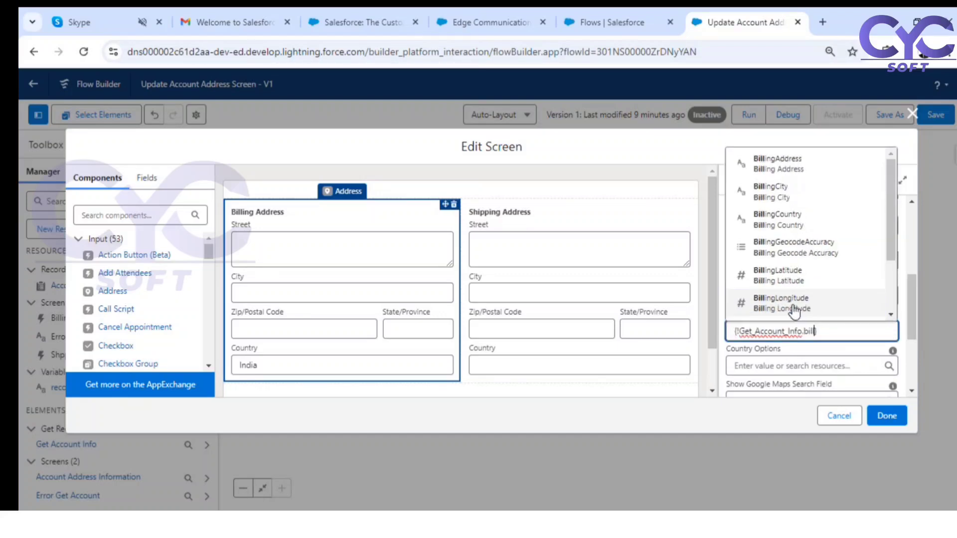
pyautogui.click(803, 217)
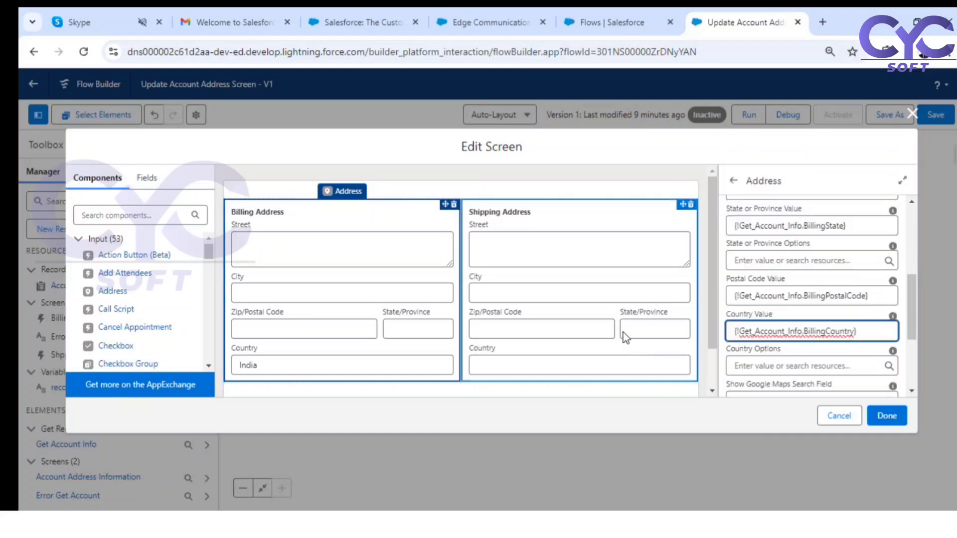
# Set the Shipping Address component's street value to the ShippingStreet field of the Get_Account_Info record.
pyautogui.click(654, 316)
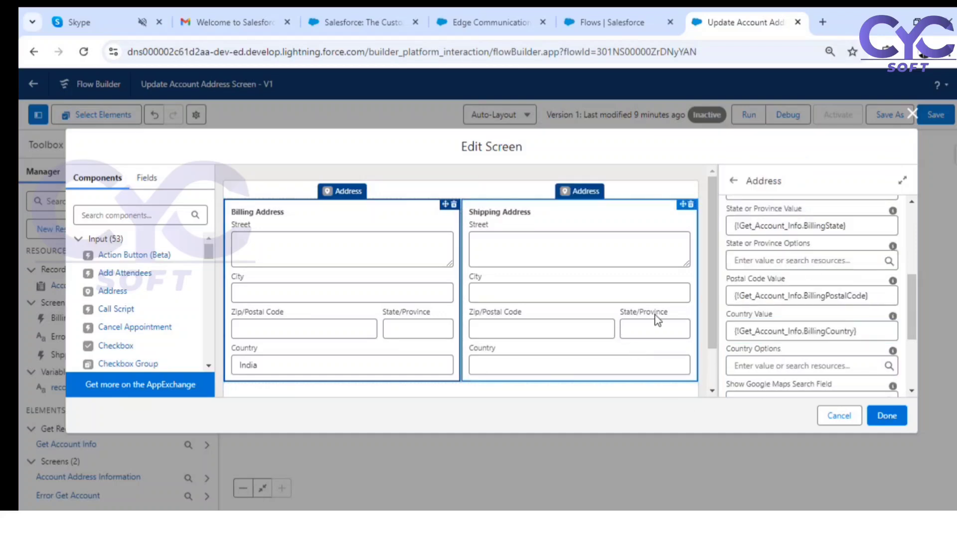
pyautogui.click(666, 290)
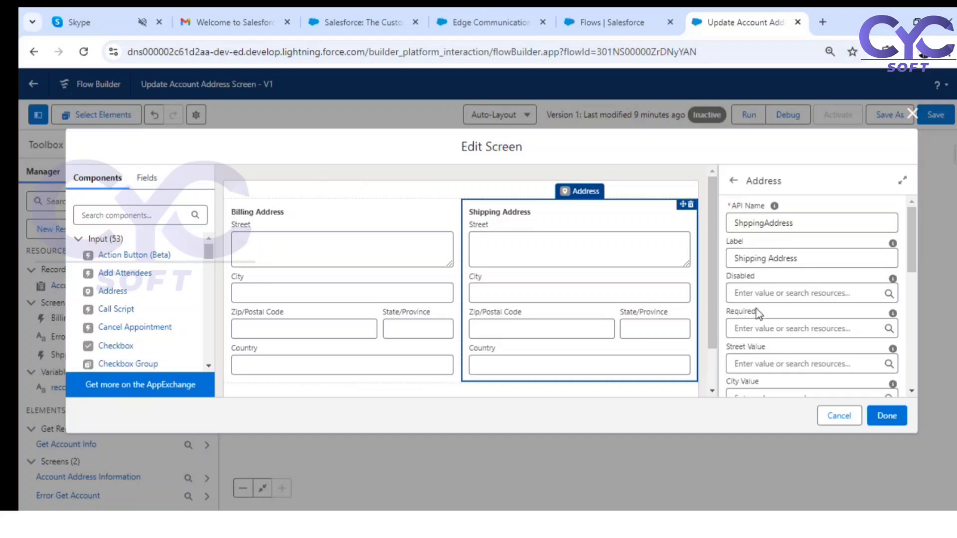
pyautogui.scroll(-2, 763, 282)
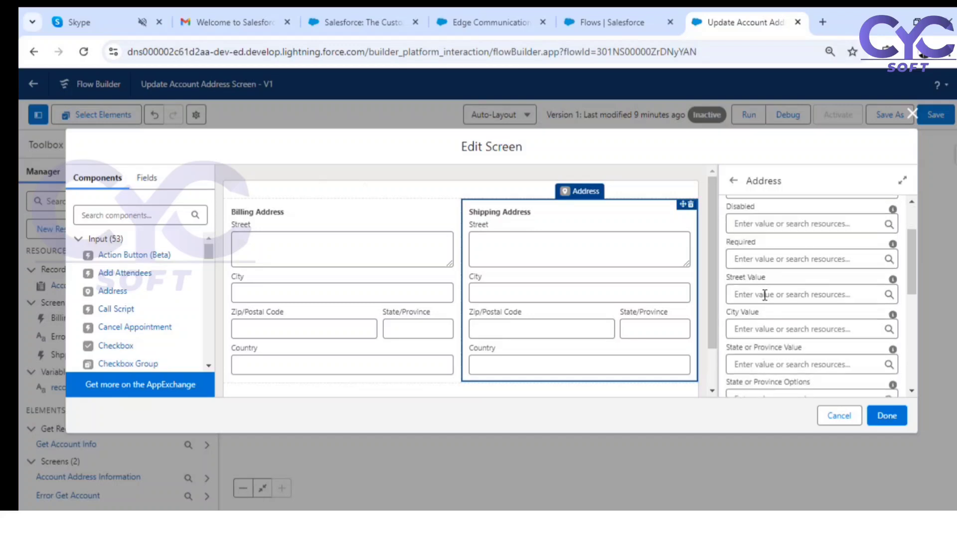
pyautogui.click(764, 295)
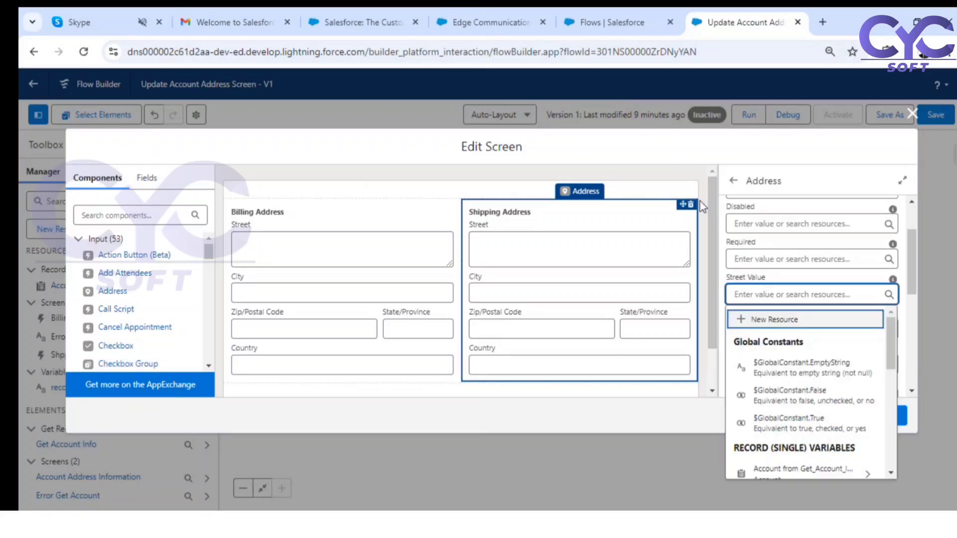
pyautogui.click(797, 469)
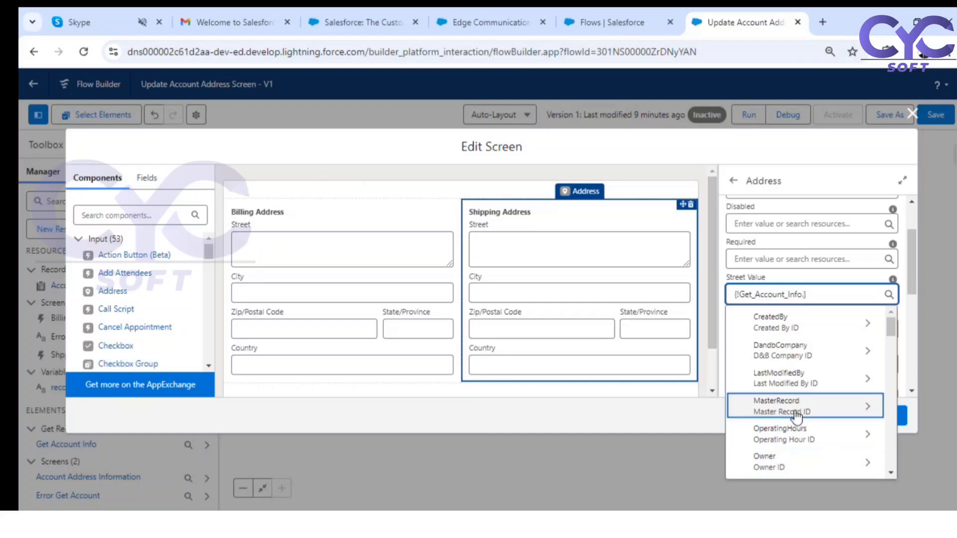
pyautogui.write('shi')
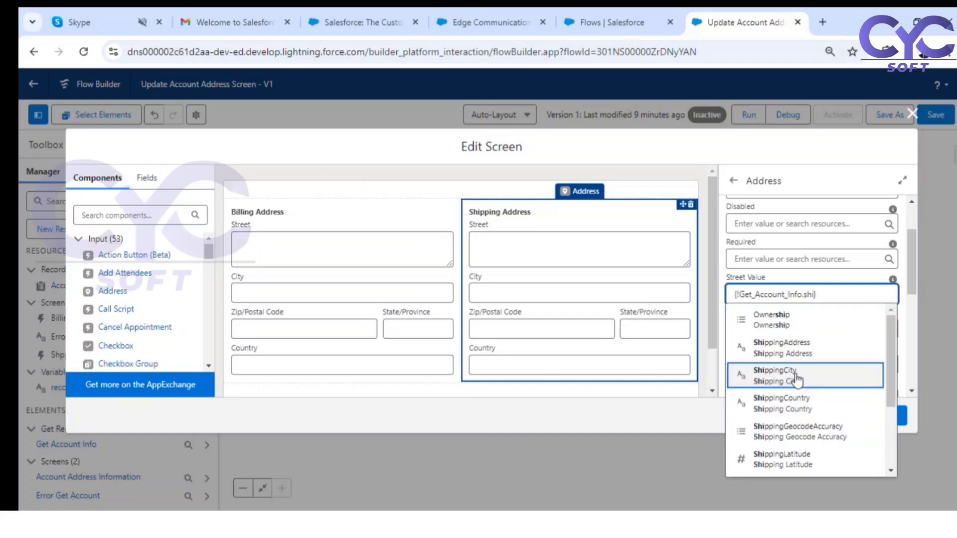
pyautogui.scroll(-1, 800, 451)
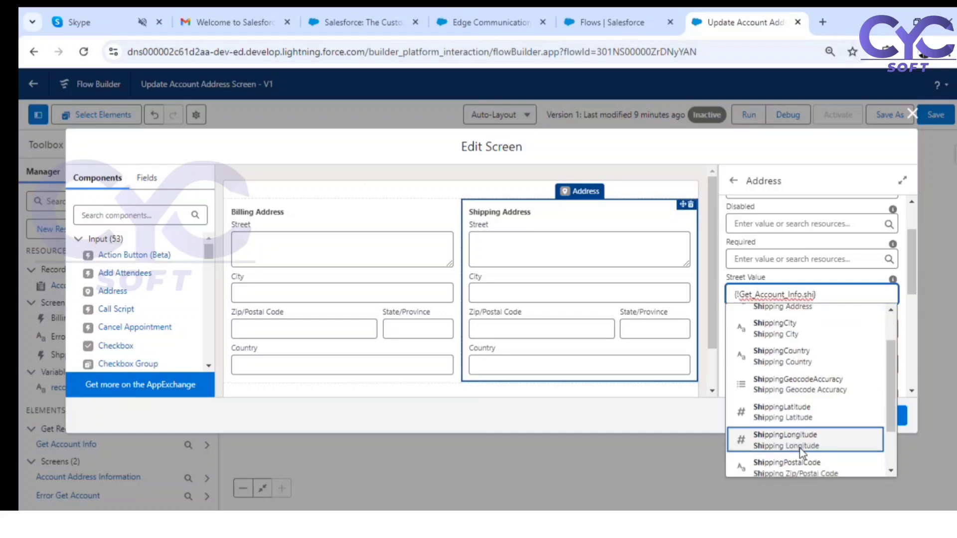
pyautogui.scroll(-2, 801, 451)
pyautogui.click(800, 454)
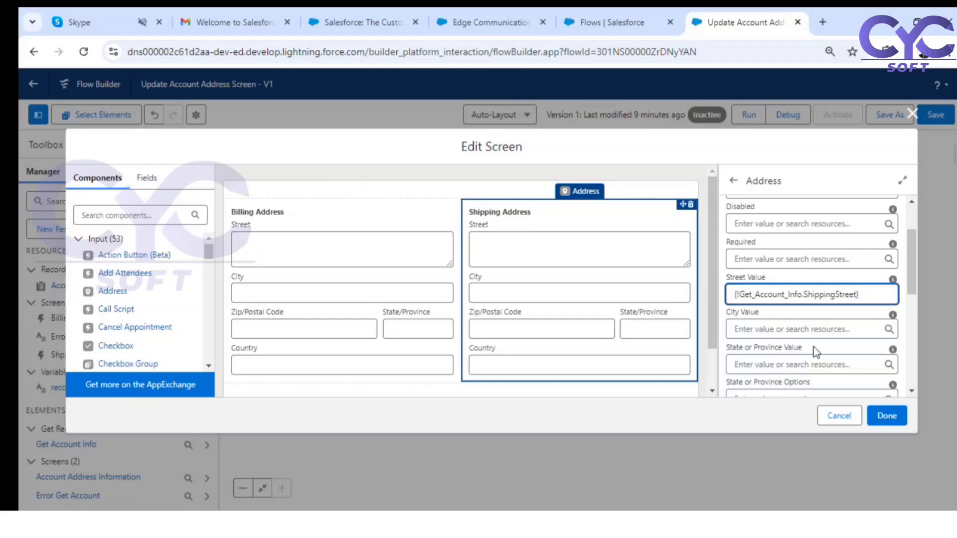
pyautogui.click(774, 330)
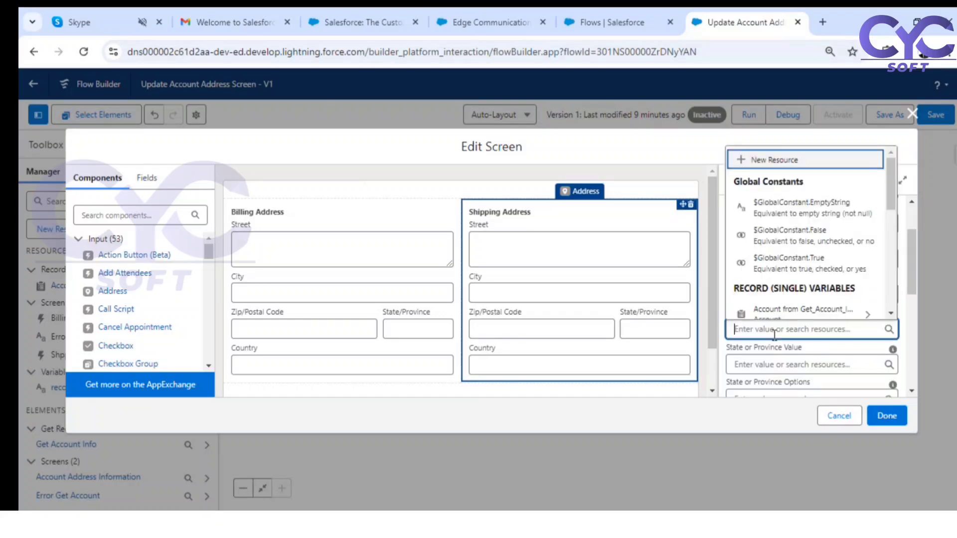
pyautogui.click(796, 308)
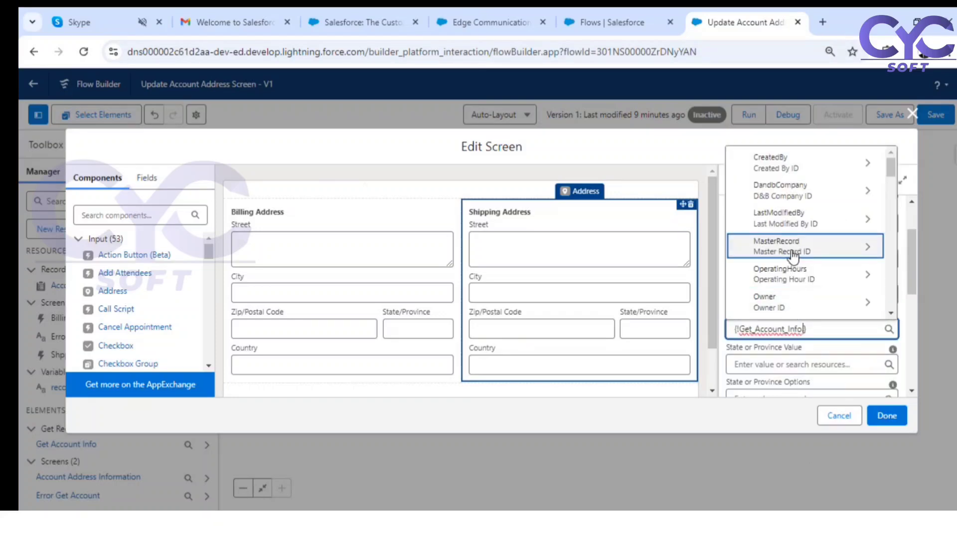
pyautogui.write('.shipp')
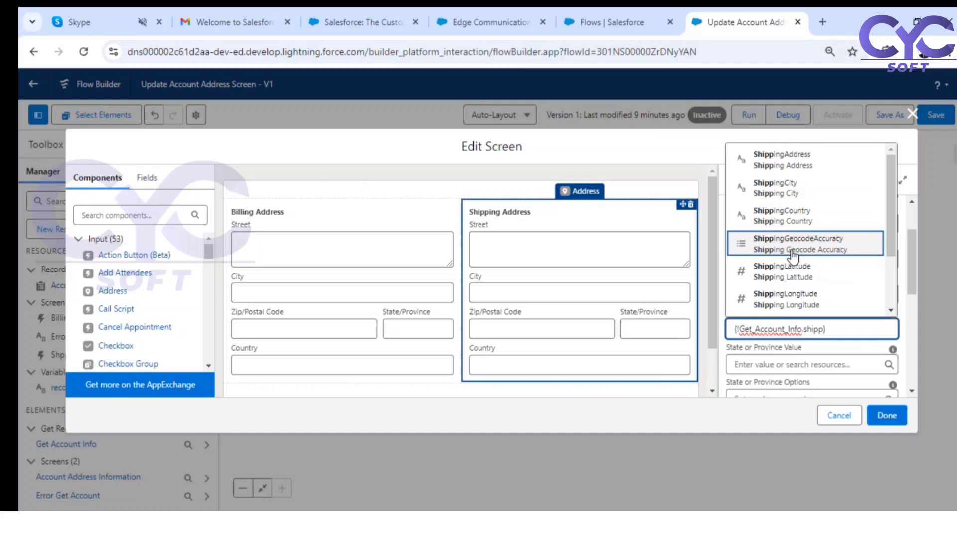
pyautogui.scroll(-2, 792, 254)
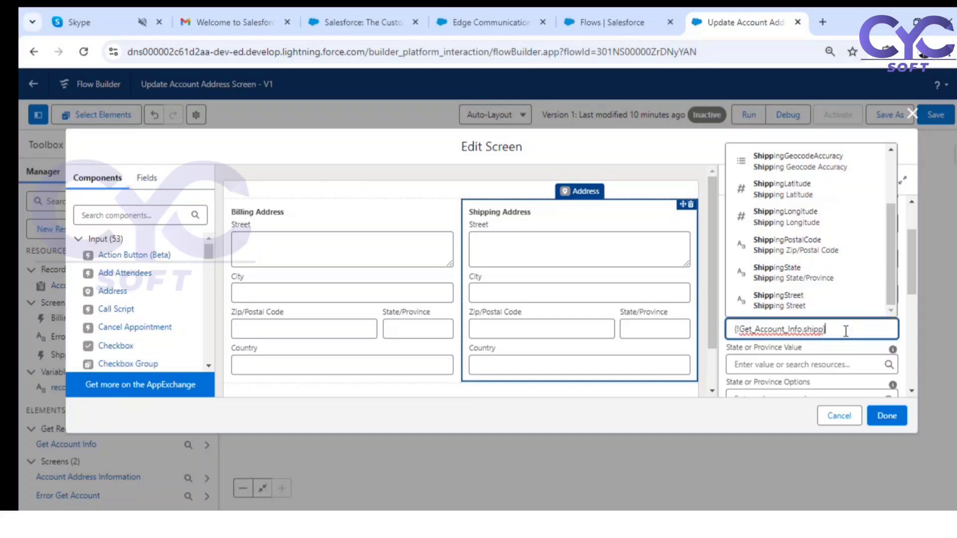
pyautogui.click(786, 371)
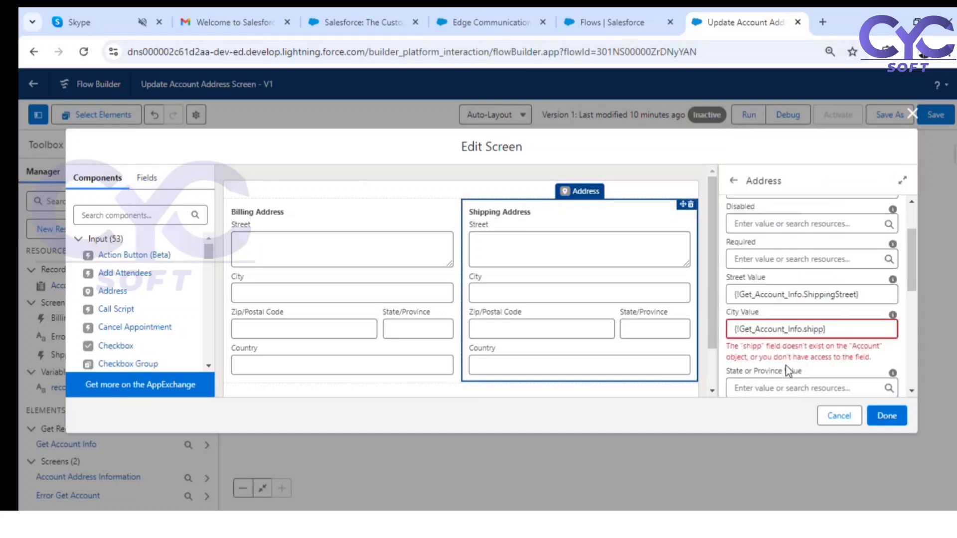
pyautogui.click(823, 329)
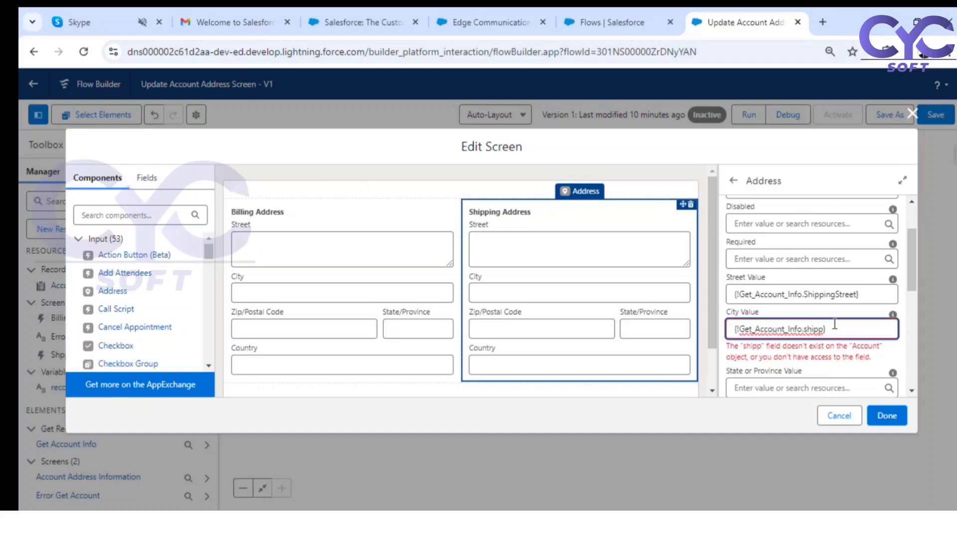
pyautogui.write('ing')
pyautogui.press('BackSpace')
pyautogui.press('BackSpace')
pyautogui.press('BackSpace')
pyautogui.press('BackSpace')
pyautogui.write('hi')
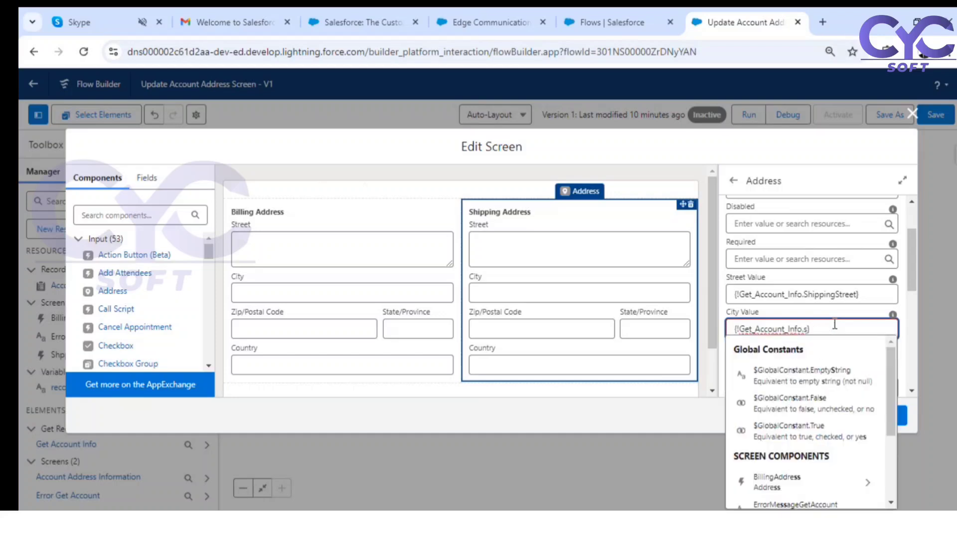
pyautogui.press('BackSpace')
pyautogui.press('BackSpace')
pyautogui.press('BackSpace')
pyautogui.hotkey('ctrl', 'a')
pyautogui.press('BackSpace')
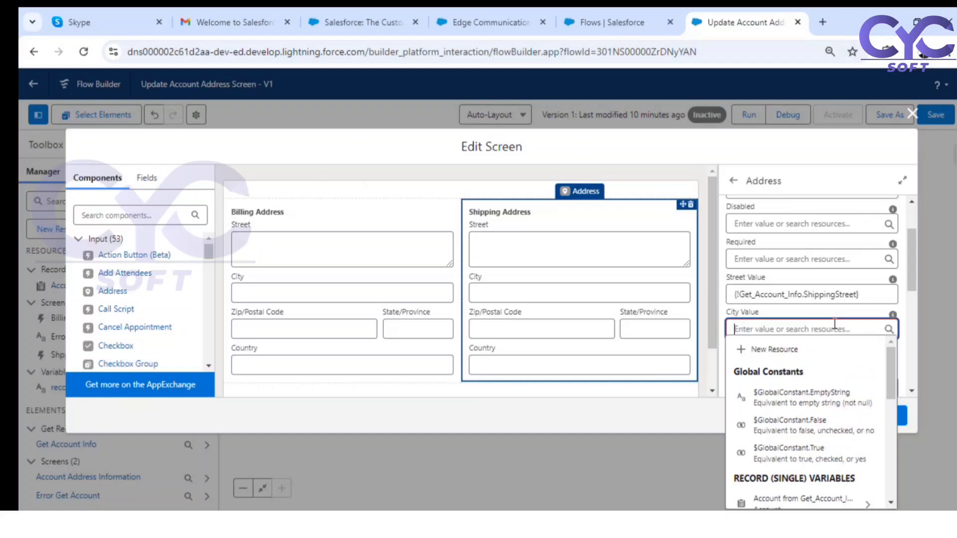
# Set the Shipping Address component's city value to the ShippingCity field of the Get_Account_Info record.
pyautogui.click(810, 502)
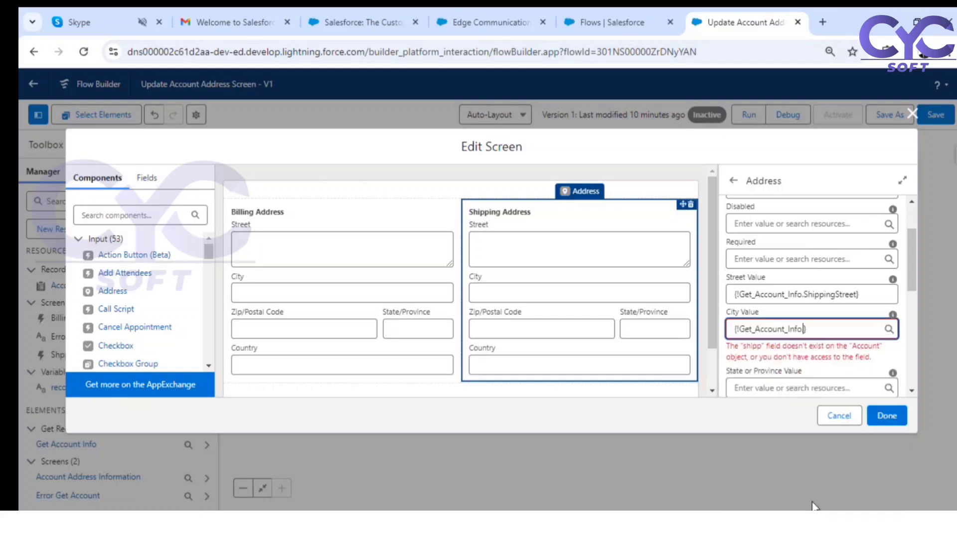
pyautogui.write('shipp')
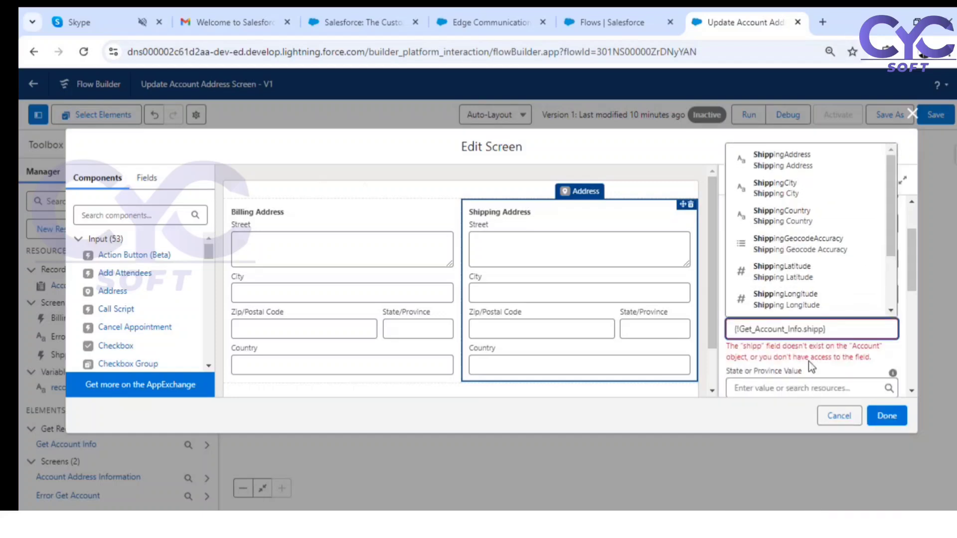
pyautogui.click(814, 189)
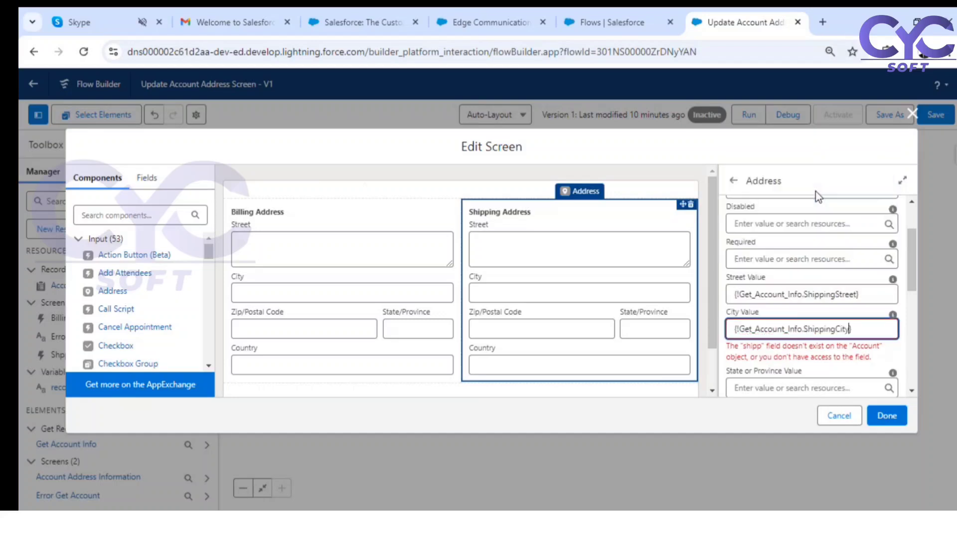
# Filter the Get_Account_Info record's fields by "shipp" for the Shipping Address component's state or province value.
pyautogui.scroll(-3, 813, 319)
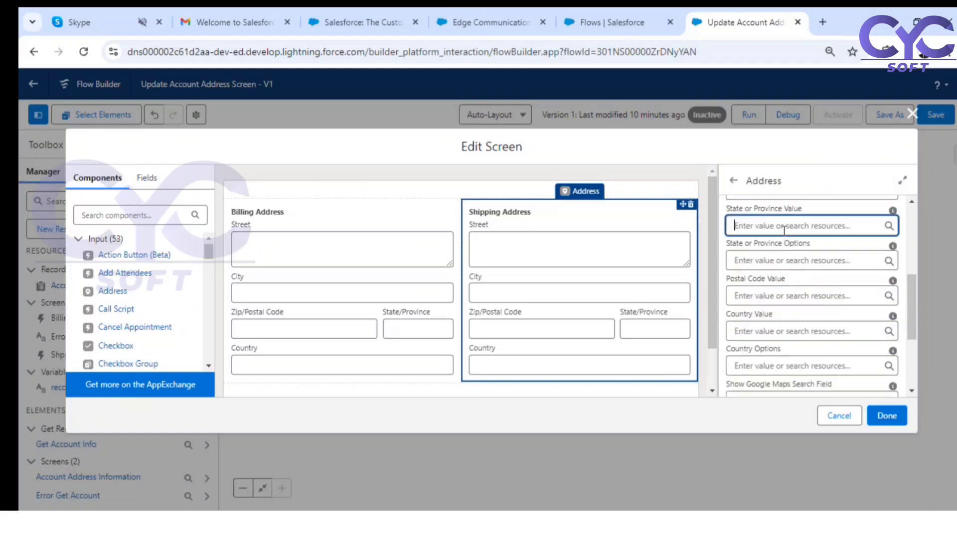
pyautogui.click(789, 226)
pyautogui.click(798, 400)
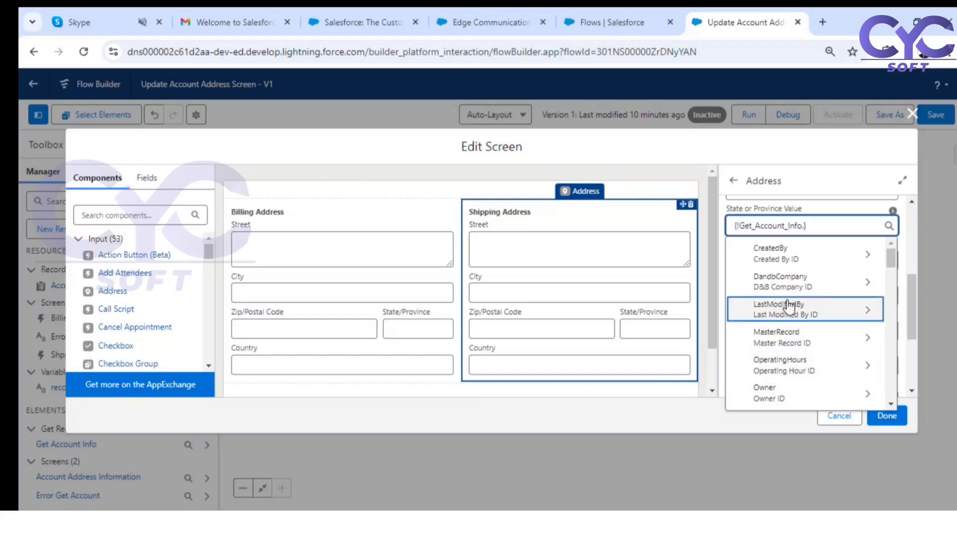
pyautogui.write('.shipp')
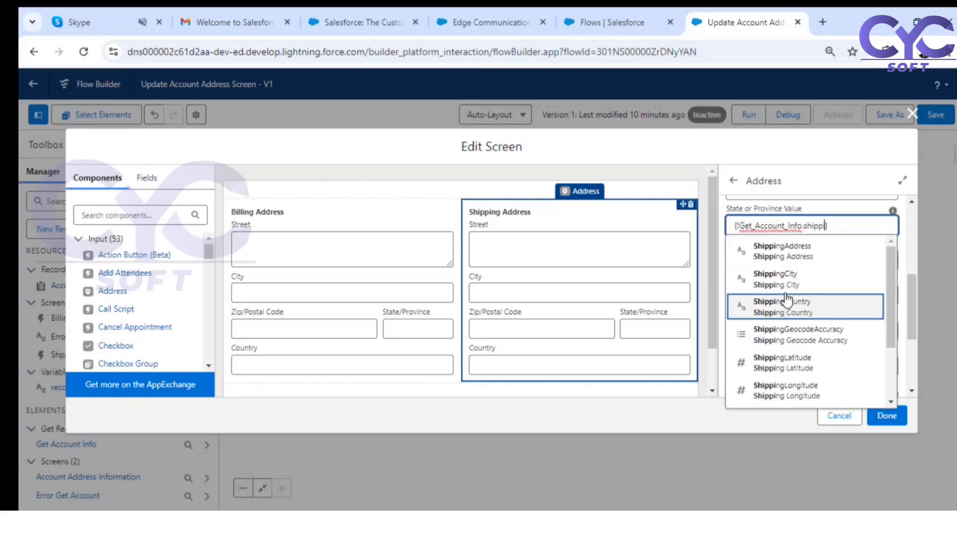
# Set the Shipping Address component's State or Province Value to ShippingState from Get_Account_Info.
pyautogui.write('i')
pyautogui.scroll(-1, 795, 324)
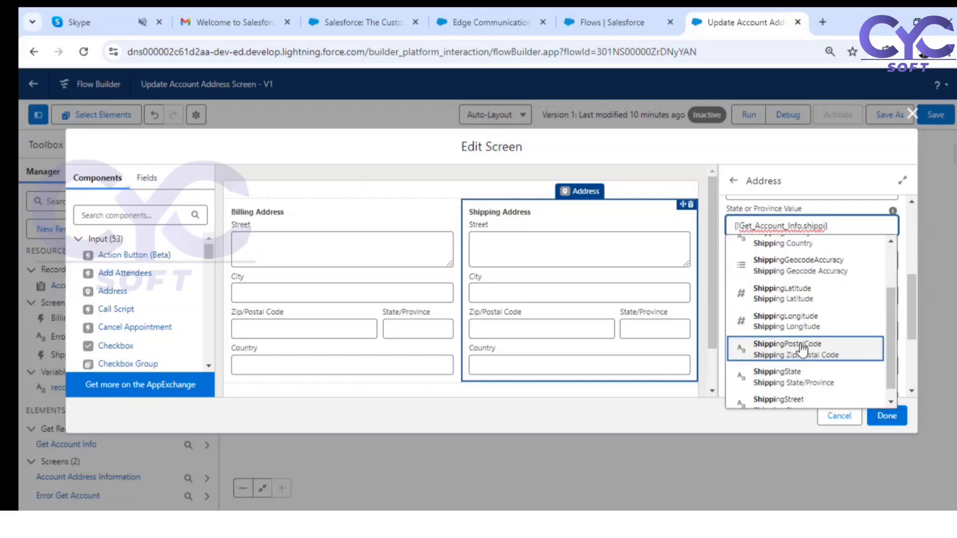
pyautogui.click(814, 385)
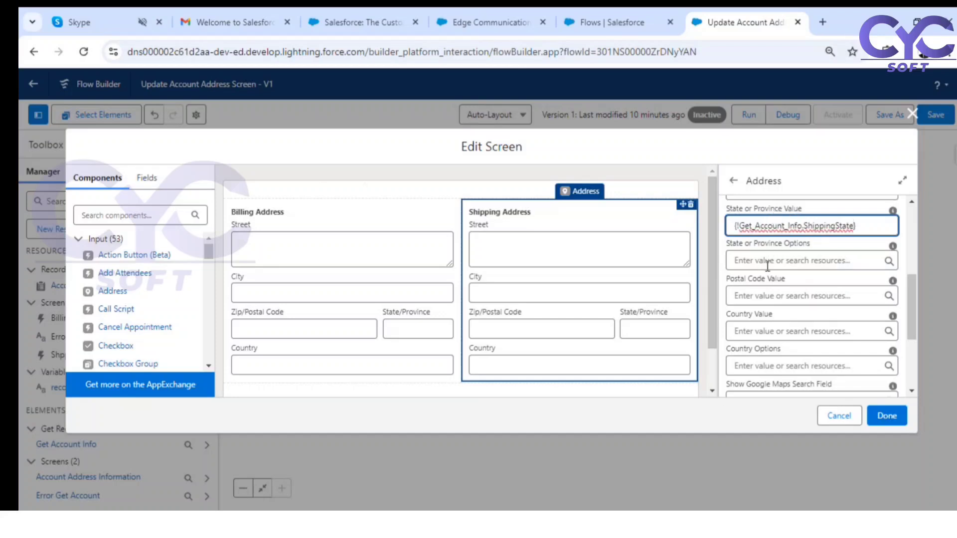
# Set the Shipping Address component's Postal Code Value to ShippingPostalCode from Get_Account_Info.
pyautogui.click(773, 296)
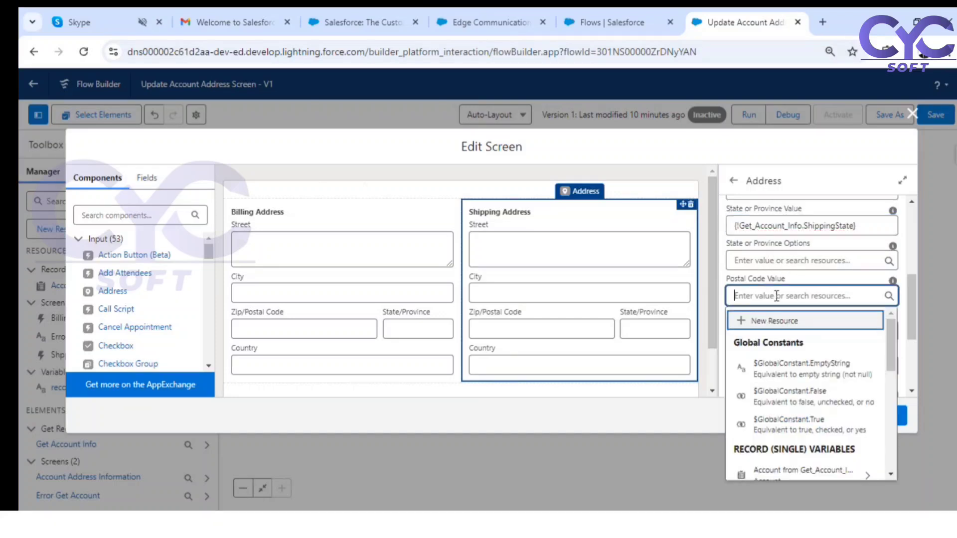
pyautogui.click(782, 473)
pyautogui.write('shipp')
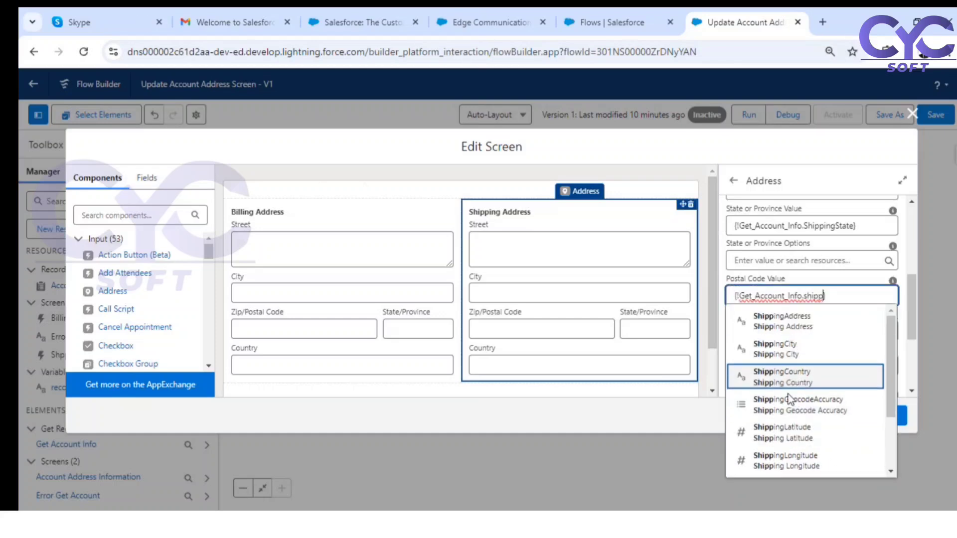
pyautogui.scroll(-2, 793, 414)
pyautogui.click(822, 423)
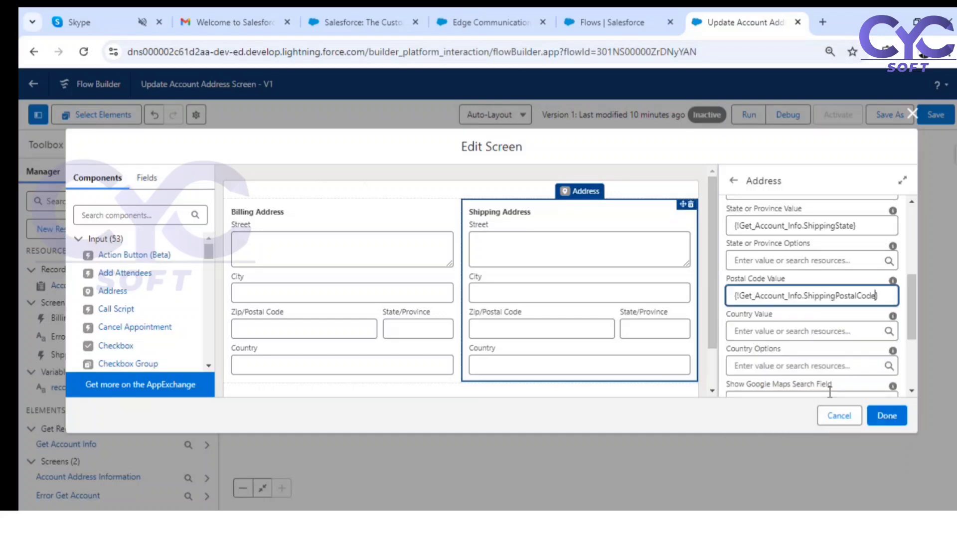
# Set the Shipping Address component's Country Value to ShippingCountry from Get_Account_Info and finish editing the screen.
pyautogui.click(792, 331)
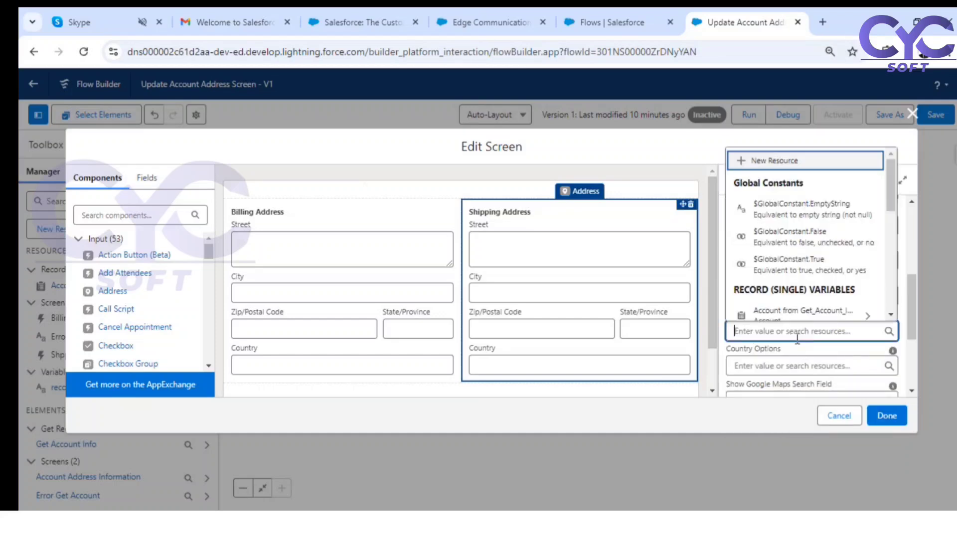
pyautogui.click(803, 314)
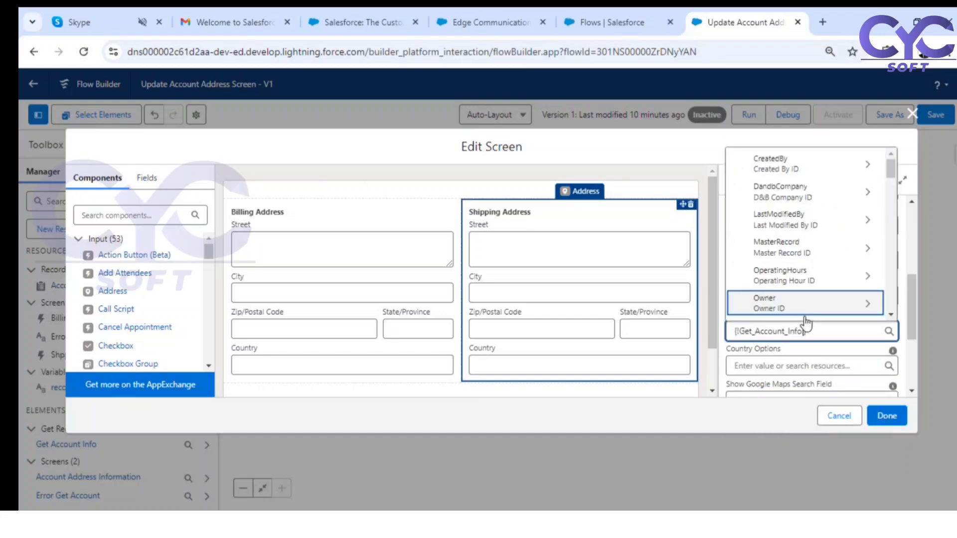
pyautogui.write('shippi')
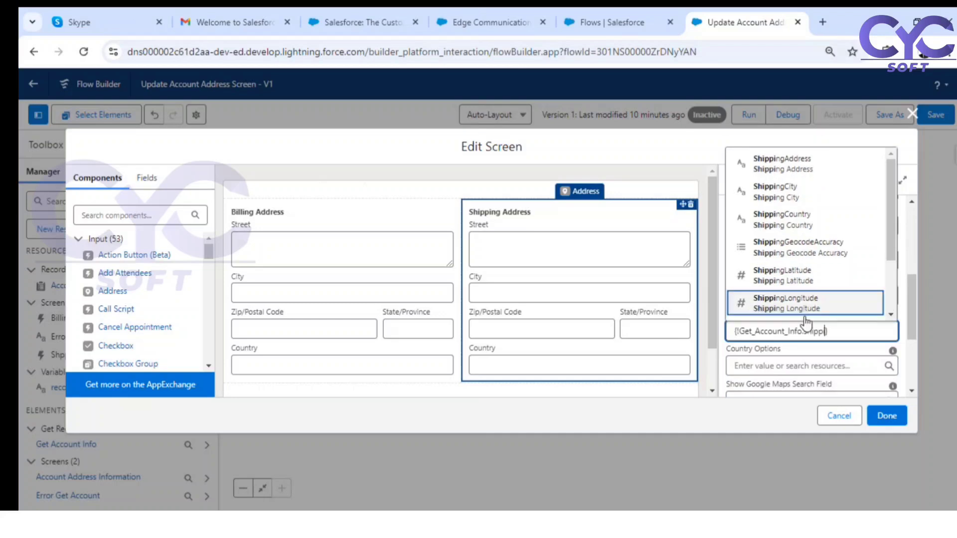
pyautogui.click(800, 219)
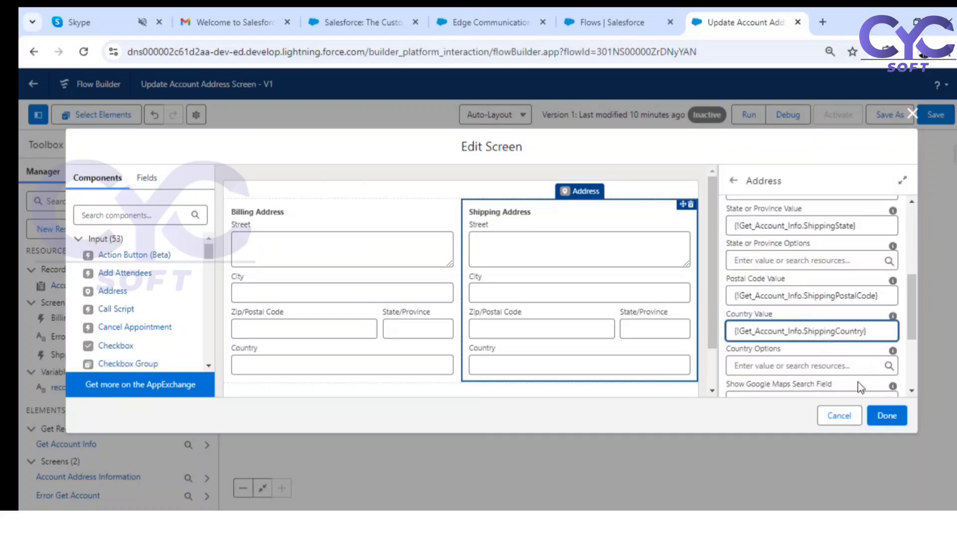
pyautogui.scroll(-3, 806, 335)
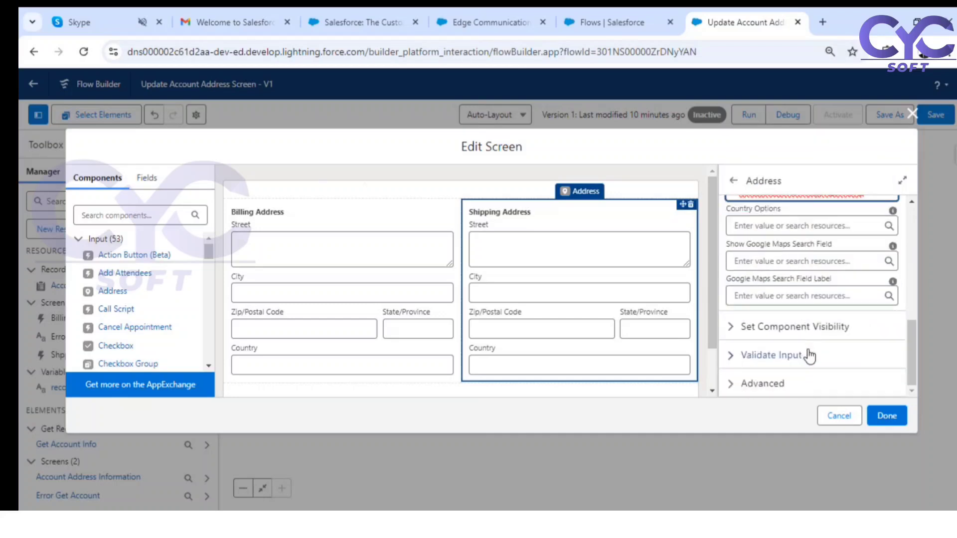
pyautogui.click(885, 415)
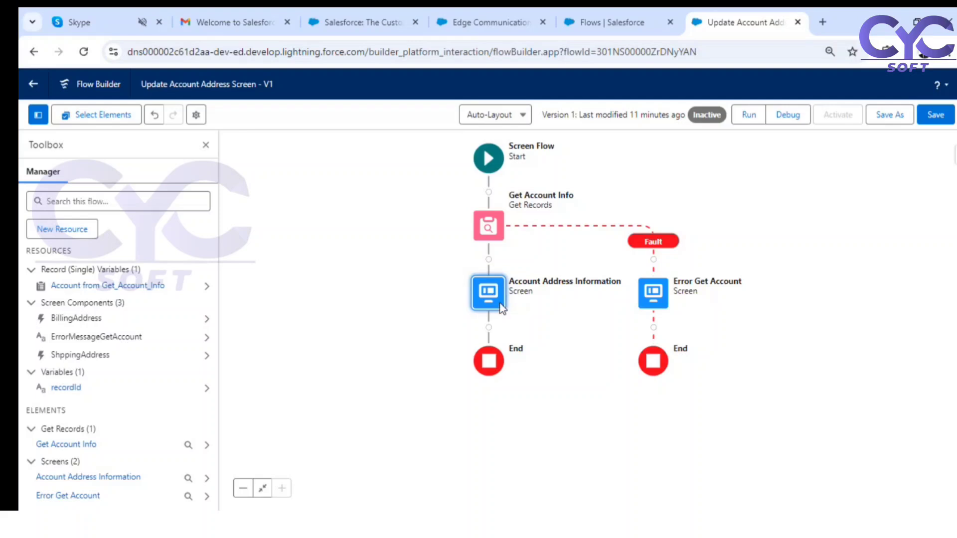
# Add a Call Script component above the addresses on the Account Address Information screen, with API name UpdateAccountAddress and script text "Update Address Here".
pyautogui.doubleClick(498, 299)
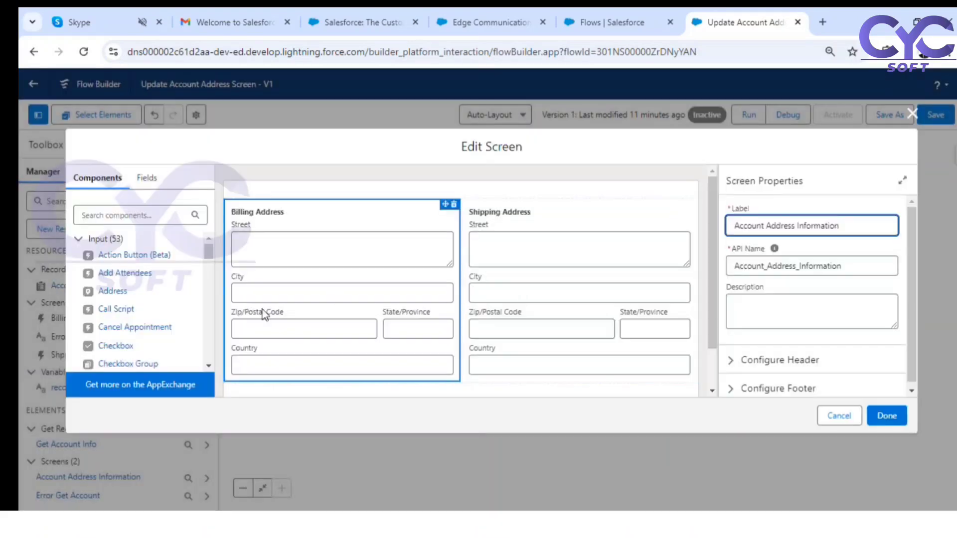
pyautogui.moveTo(112, 308); pyautogui.dragTo(318, 192)
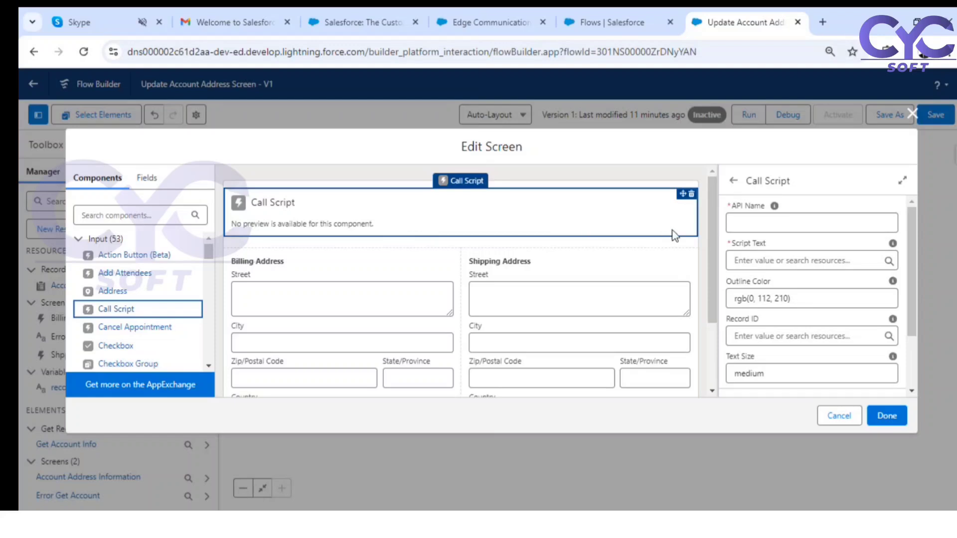
pyautogui.click(752, 219)
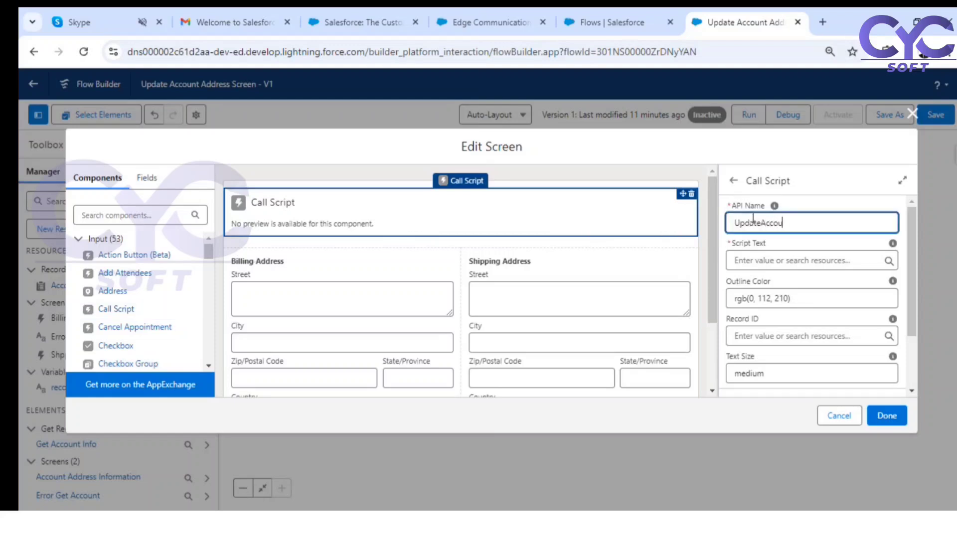
pyautogui.write('UpdateAccountAddress')
pyautogui.click(758, 261)
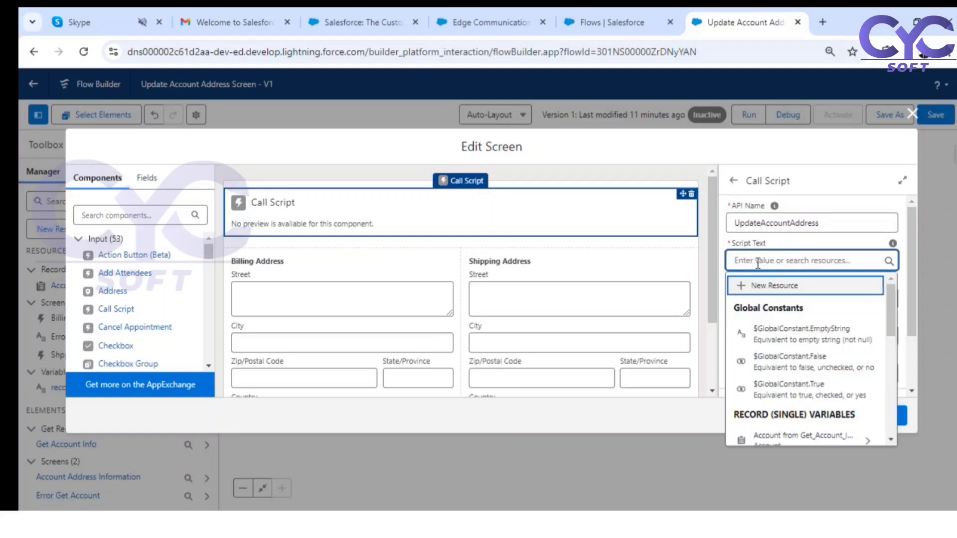
pyautogui.write('Update Addre')
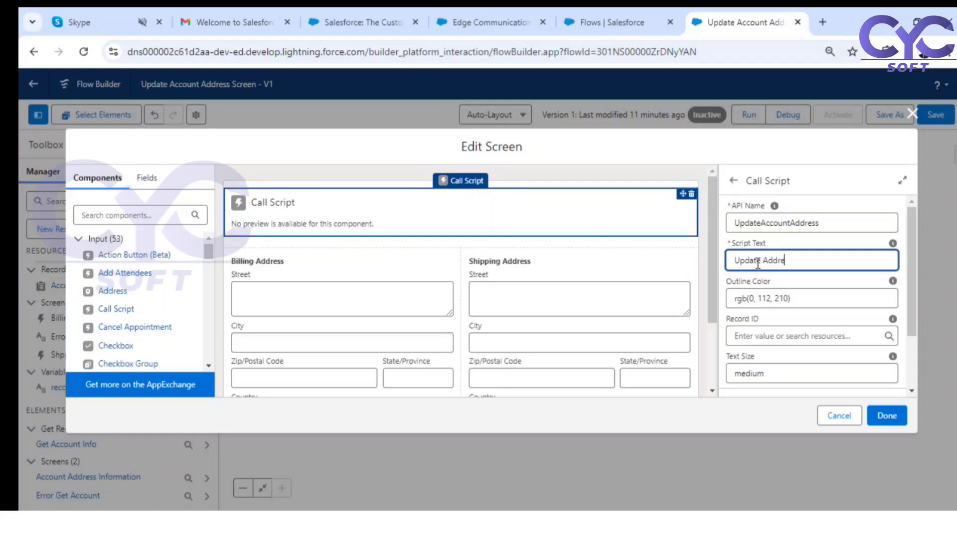
pyautogui.write('ss Here')
pyautogui.click(814, 237)
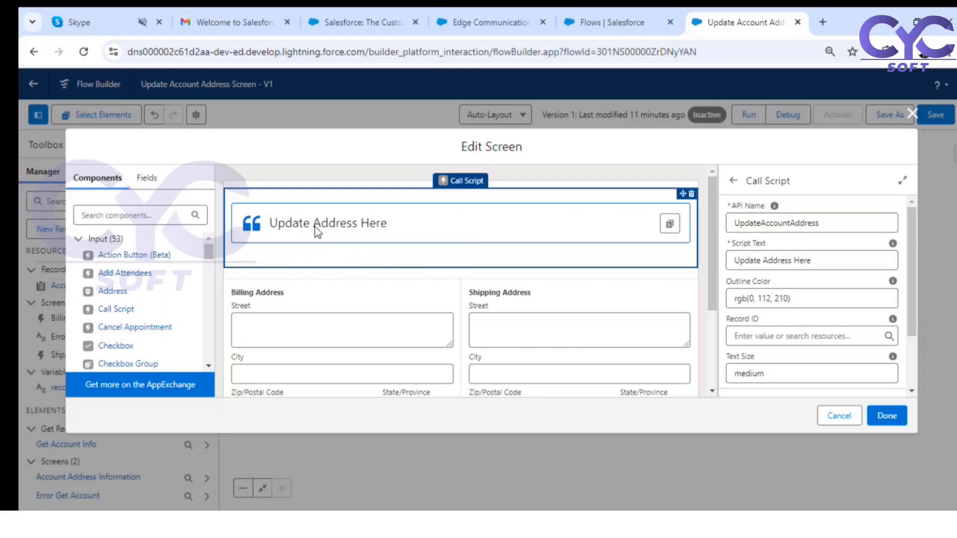
# Change the Call Script's text to "Update Account Address Here" and finish editing the screen.
pyautogui.click(764, 260)
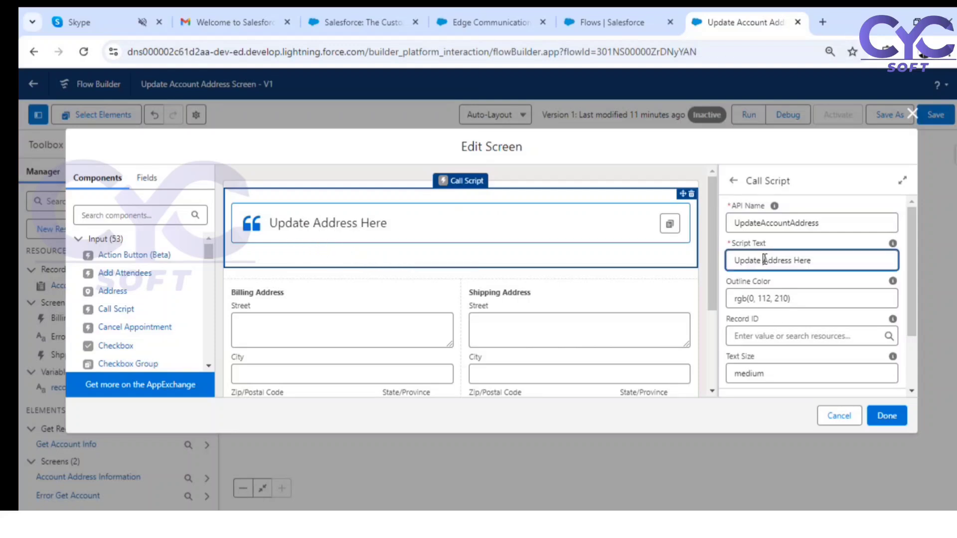
pyautogui.write('Account')
pyautogui.click(884, 418)
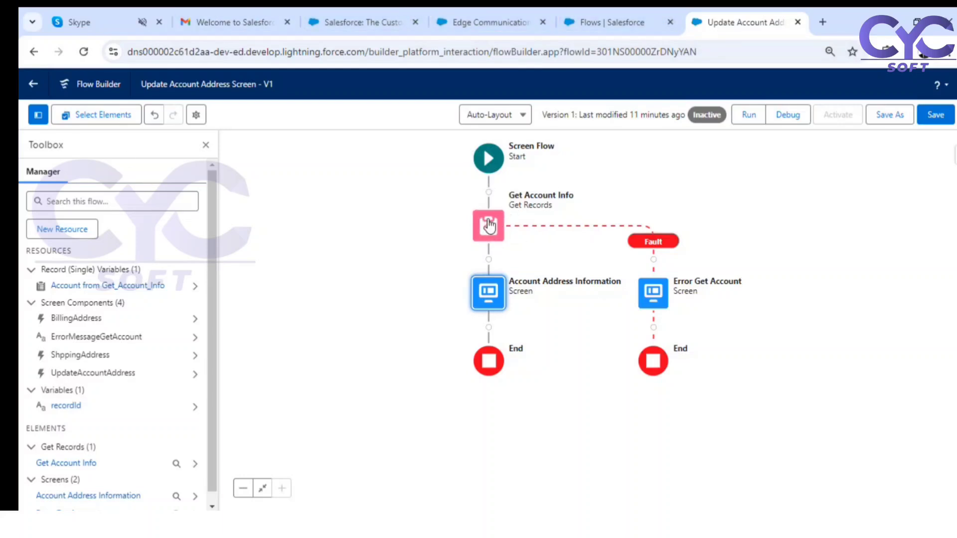
# Give the Account Address Information screen's Next or Finish button the custom label "Update Address" and save the flow.
pyautogui.doubleClick(485, 295)
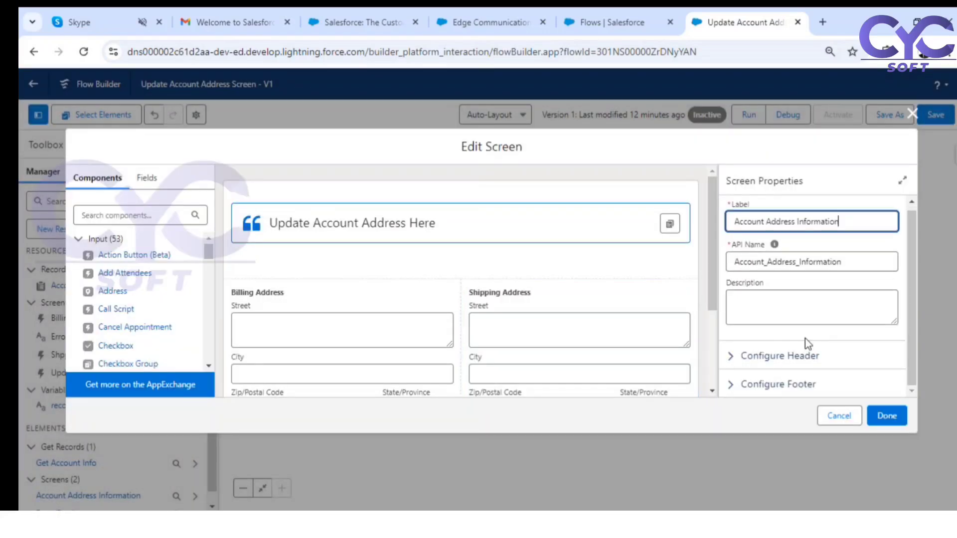
pyautogui.click(748, 356)
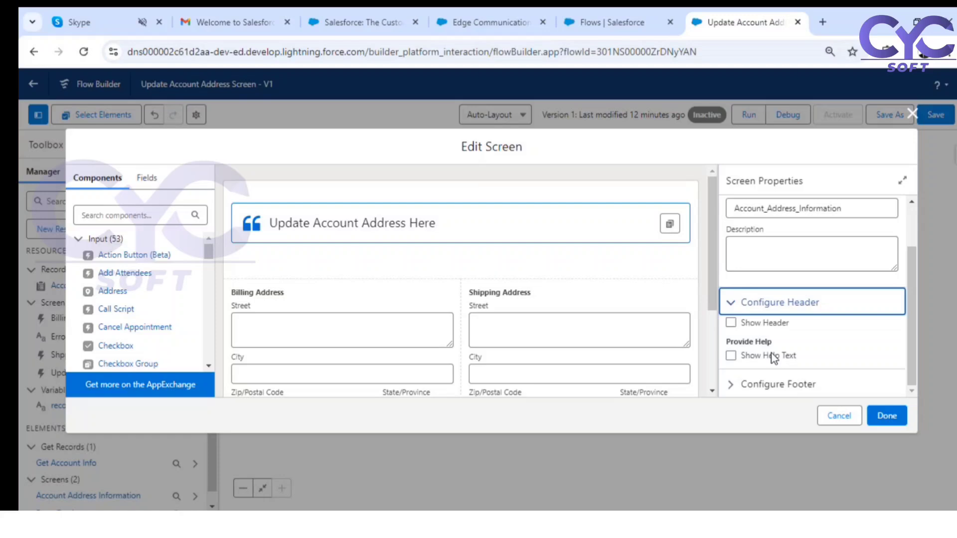
pyautogui.click(732, 384)
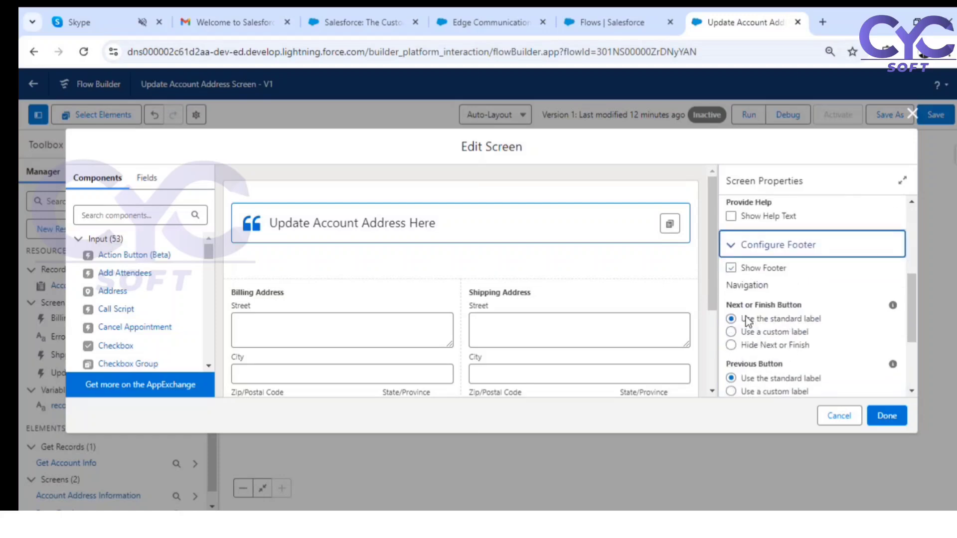
pyautogui.click(732, 332)
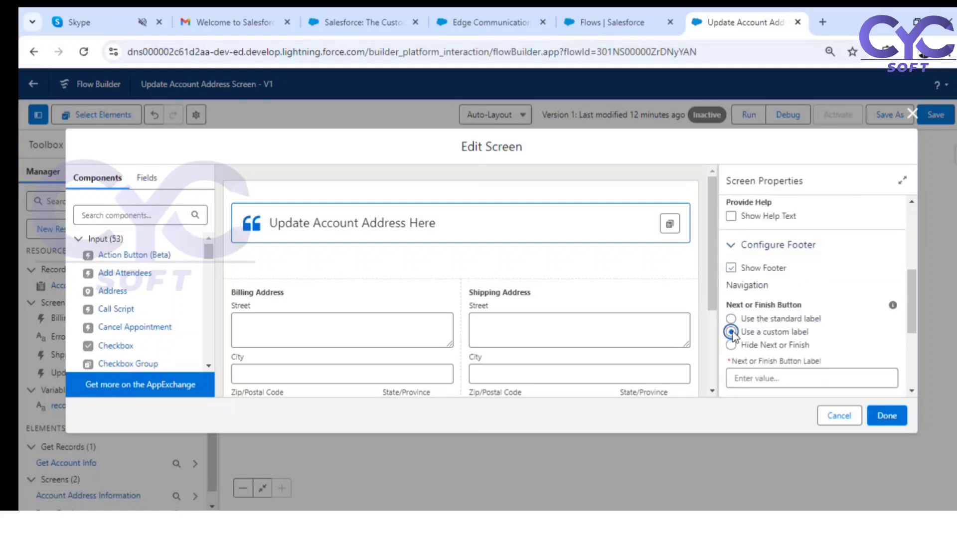
pyautogui.click(755, 378)
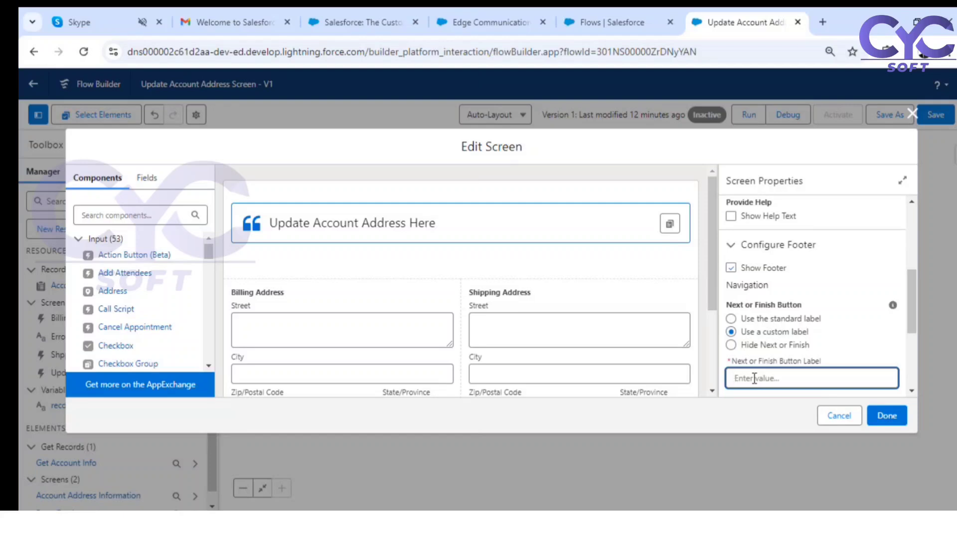
pyautogui.write('Update Address')
pyautogui.click(879, 418)
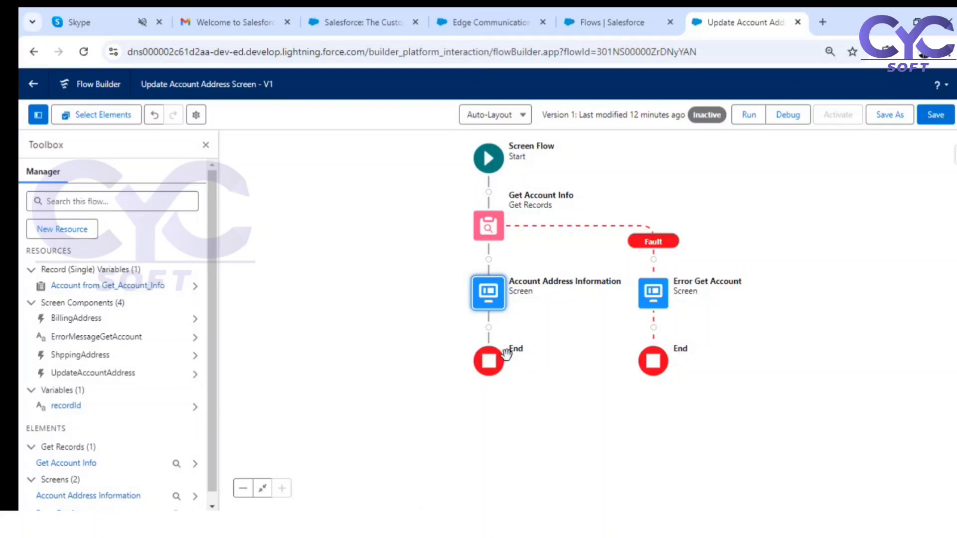
pyautogui.click(935, 118)
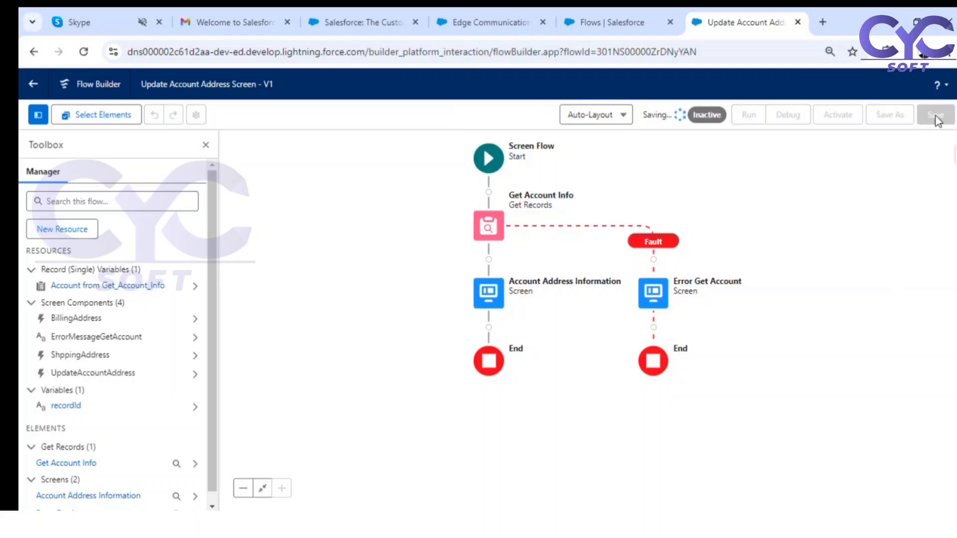
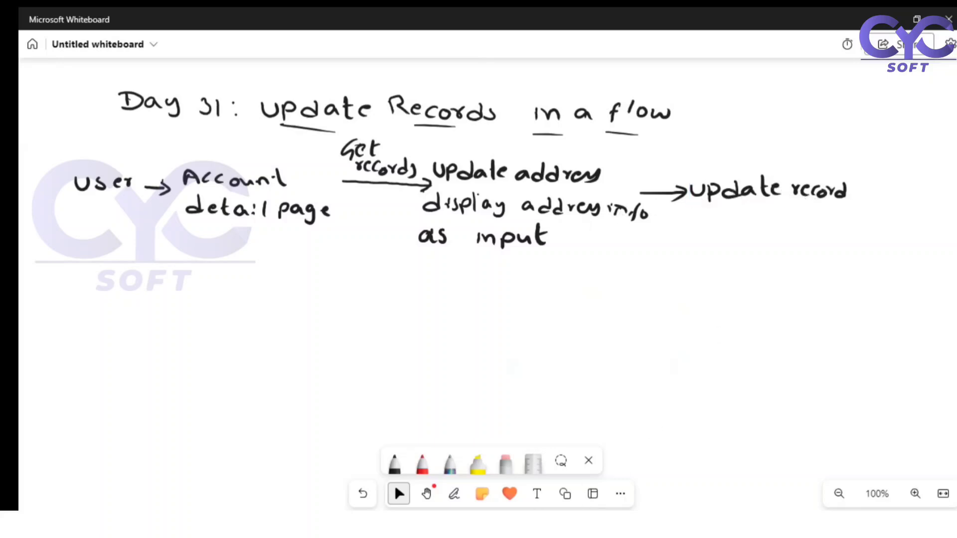
# Add an Update Records element between the Account Address Information screen and the End.
pyautogui.moveTo(574, 524)
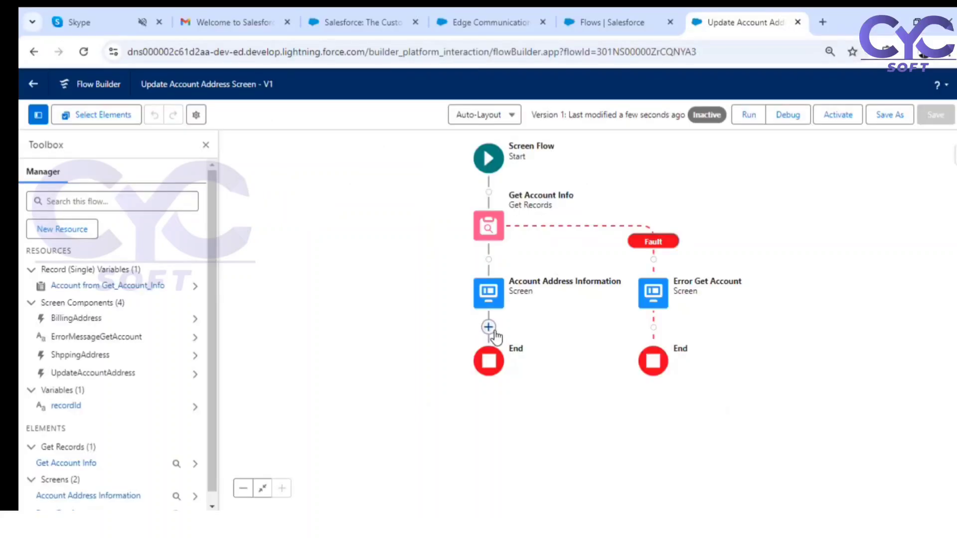
pyautogui.click(488, 327)
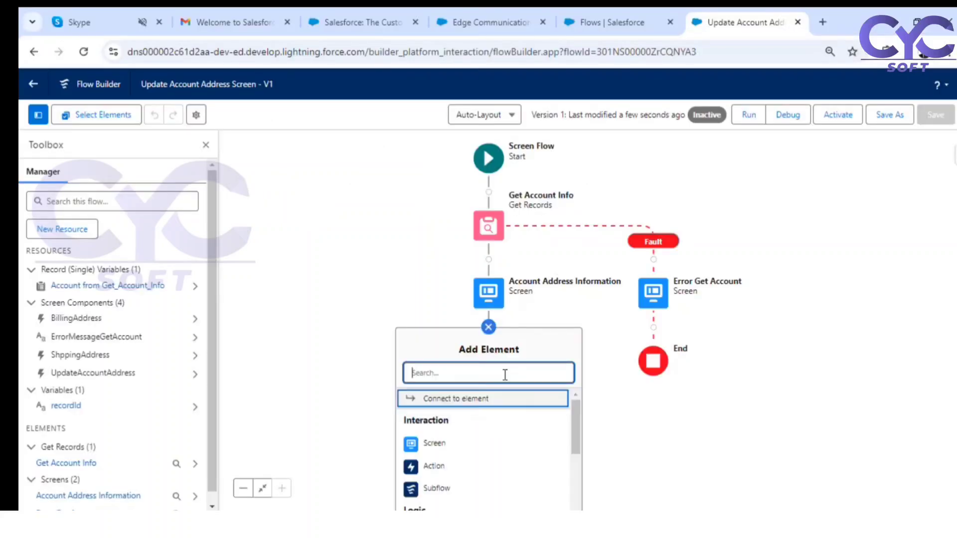
pyautogui.write('upda')
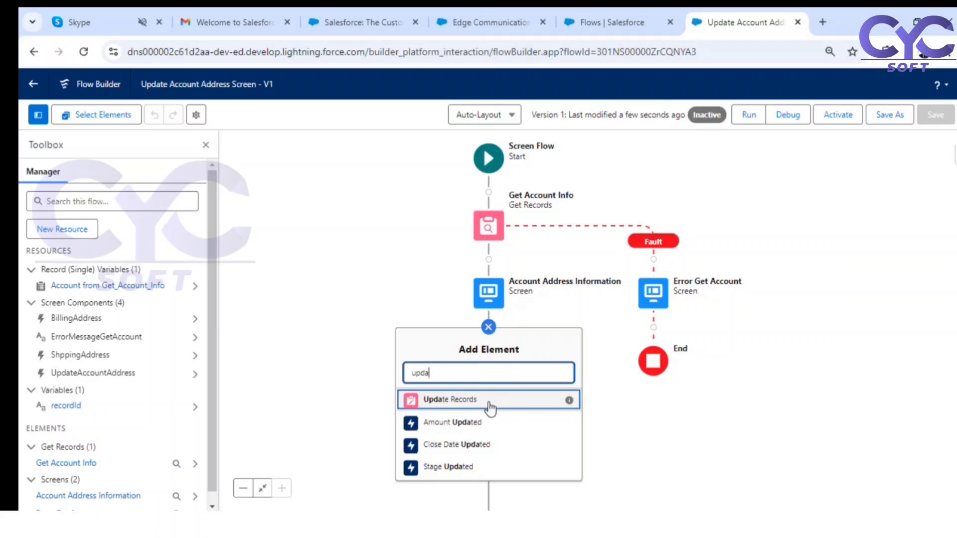
pyautogui.click(484, 406)
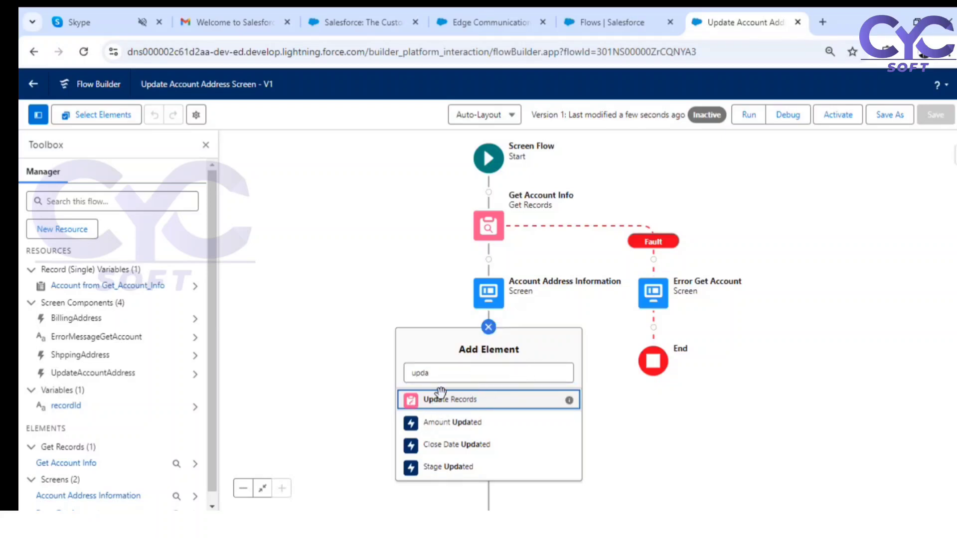
pyautogui.click(413, 402)
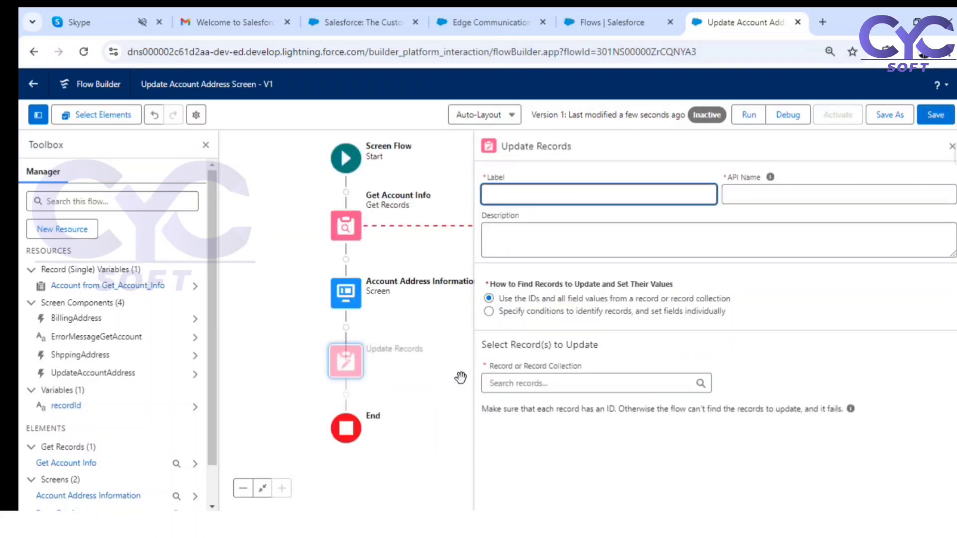
# Label the new Update Records element "Update Account Address" with API name Update_Account_Address.
pyautogui.click(557, 199)
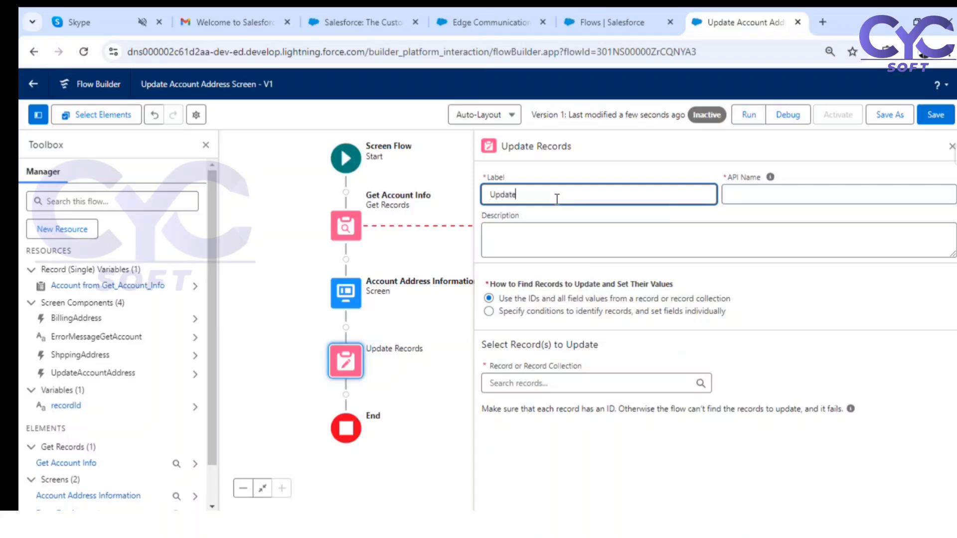
pyautogui.write('Update Account Address')
pyautogui.click(599, 177)
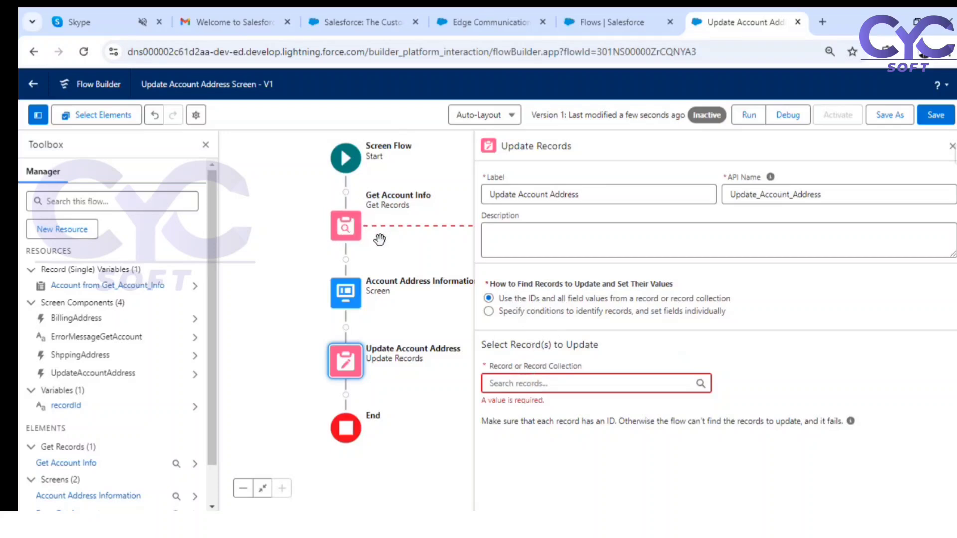
pyautogui.click(529, 384)
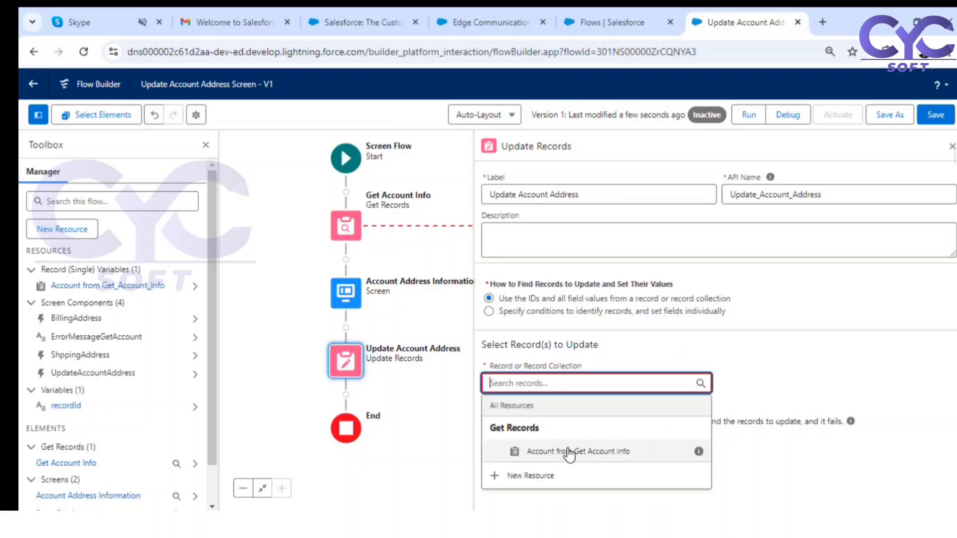
pyautogui.click(567, 451)
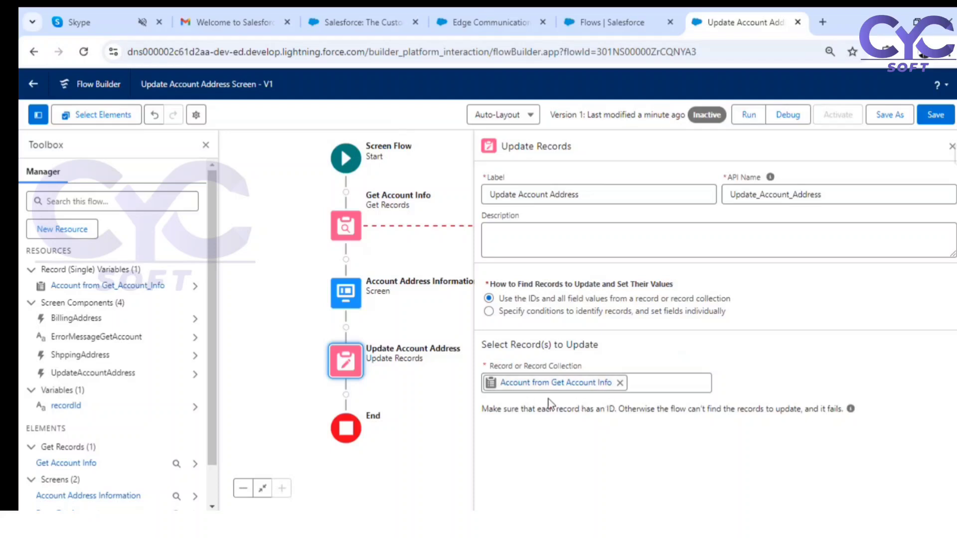
pyautogui.click(619, 382)
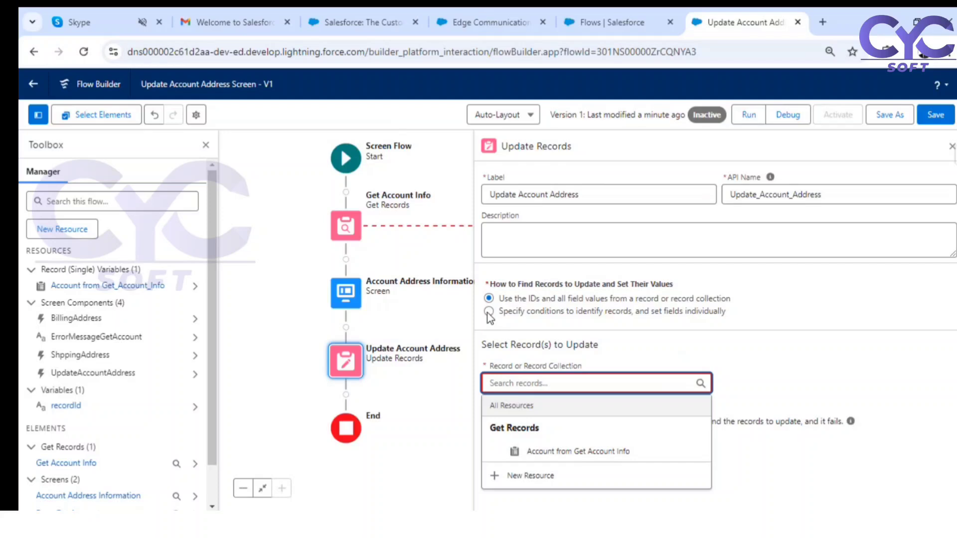
# Make the Update Records element specify conditions and set fields individually, with Account as the object.
pyautogui.click(506, 313)
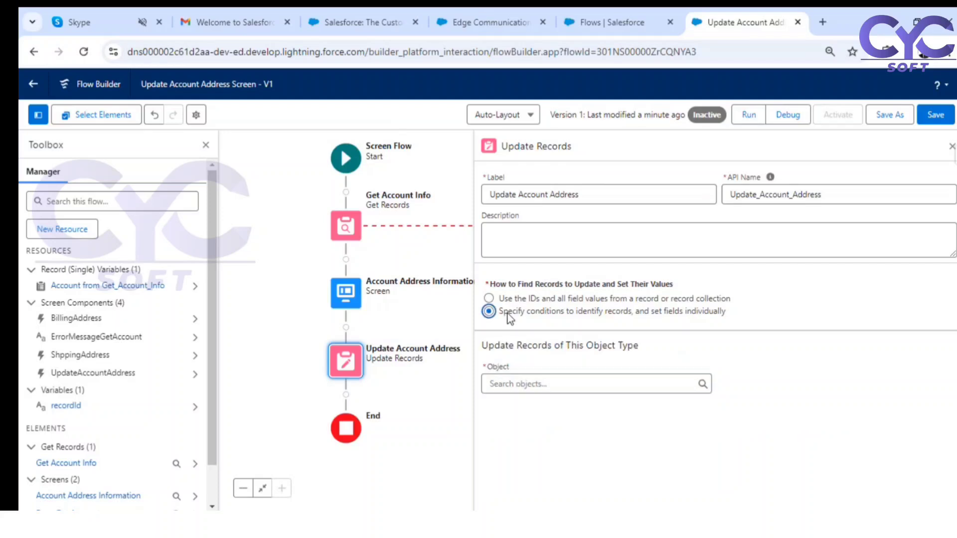
pyautogui.click(526, 384)
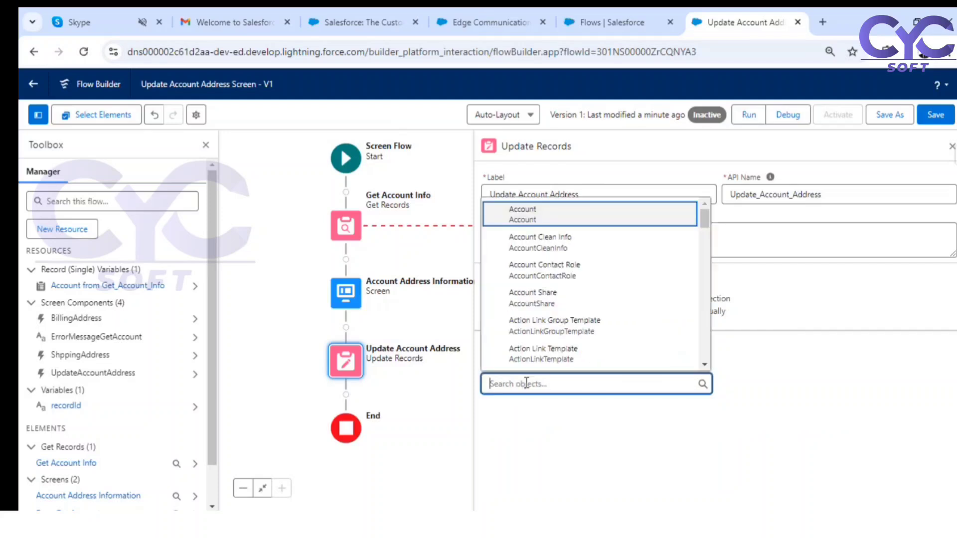
pyautogui.write('accou')
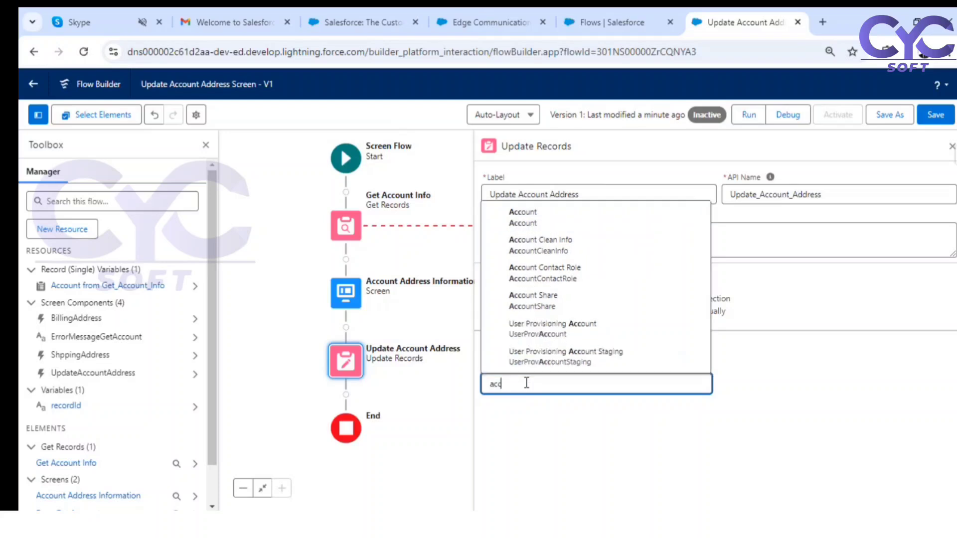
pyautogui.click(564, 225)
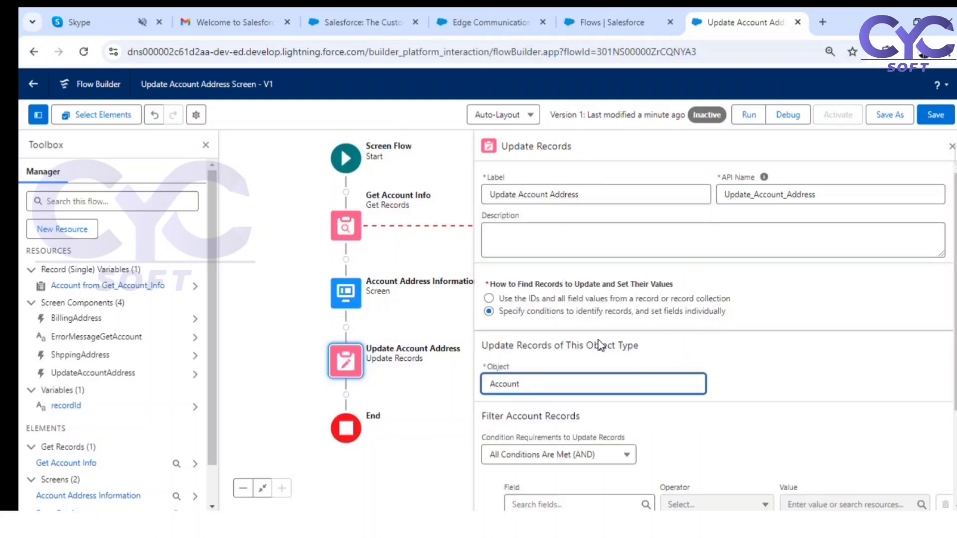
# Filter the Account records to update by the condition Id Equals recordId.
pyautogui.scroll(-2, 597, 391)
pyautogui.click(565, 370)
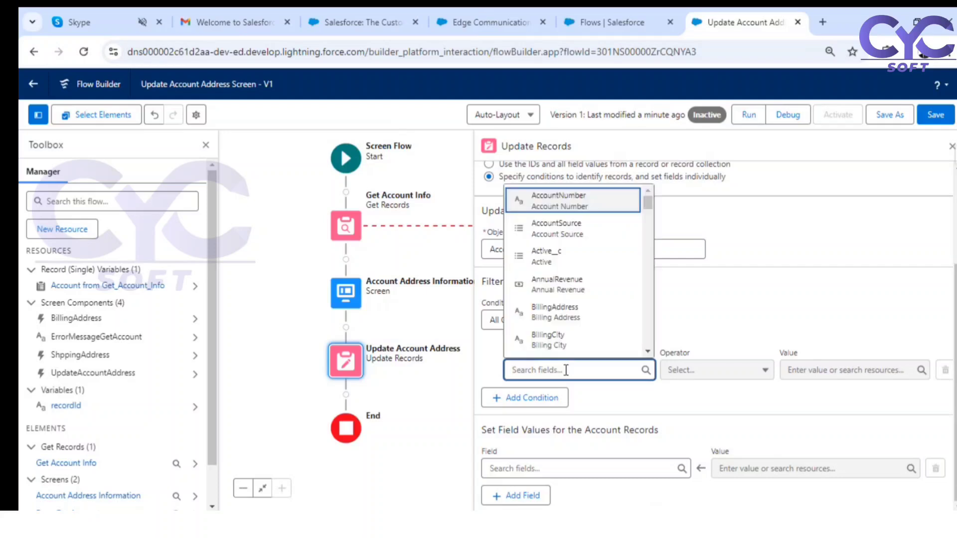
pyautogui.write('id')
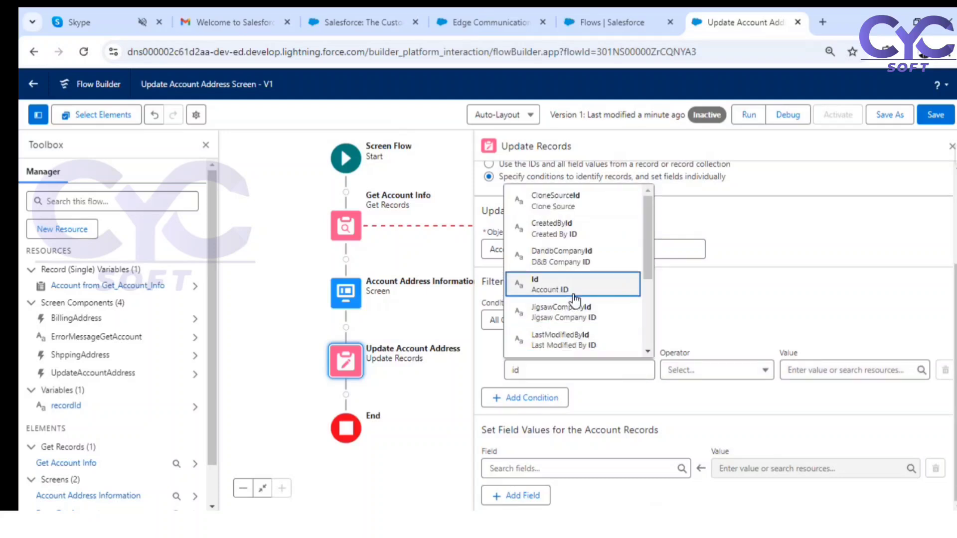
pyautogui.click(559, 279)
pyautogui.click(828, 373)
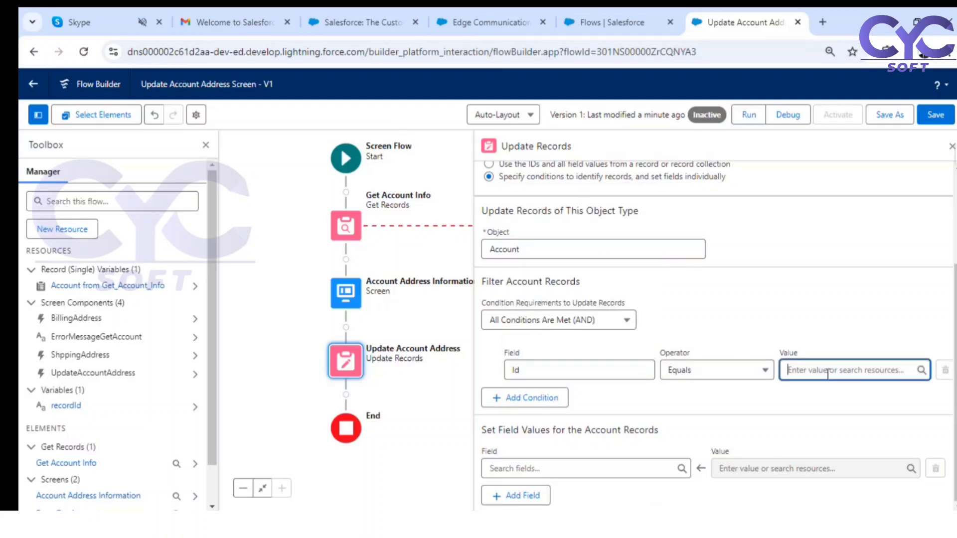
pyautogui.write('rec')
pyautogui.click(815, 341)
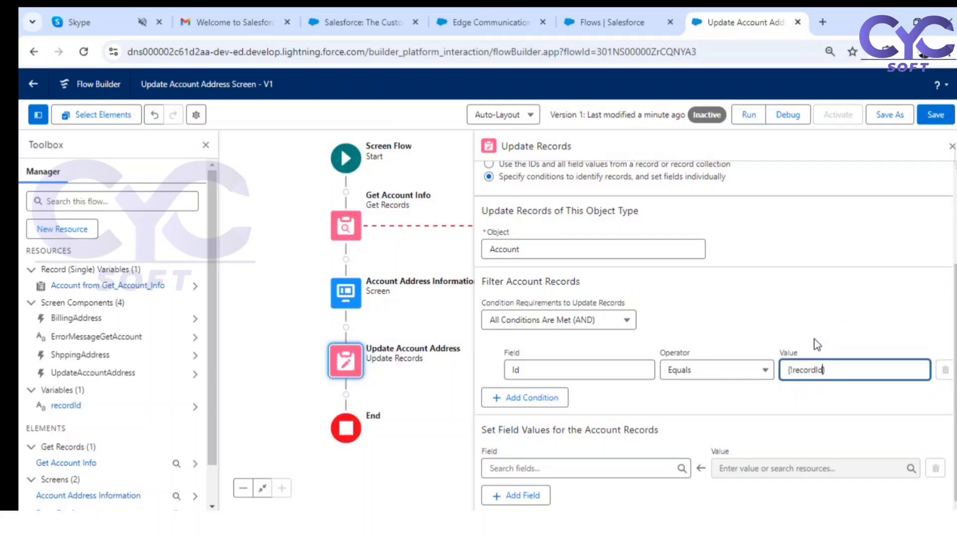
pyautogui.click(725, 400)
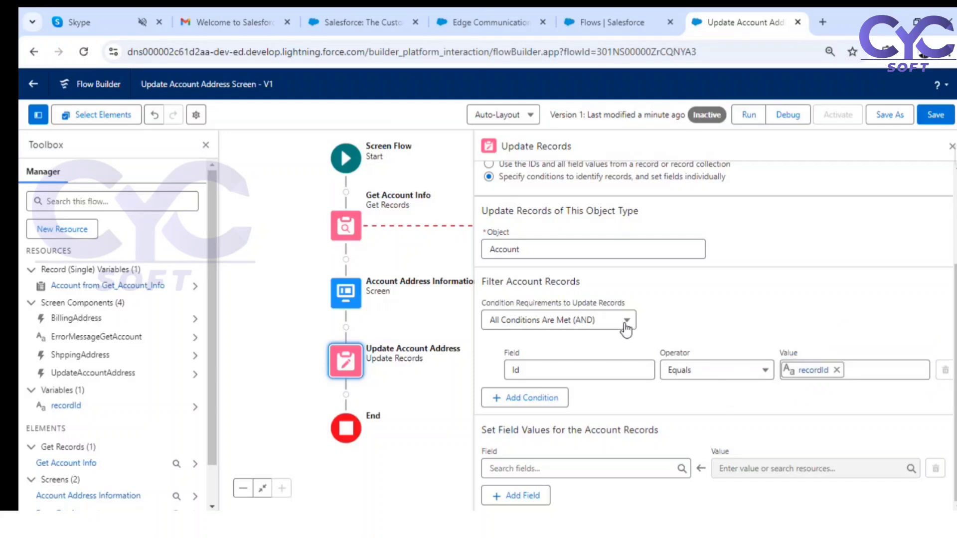
# Add BillingCity and BillingCountry as the first two fields whose values are set on the Account records.
pyautogui.click(525, 466)
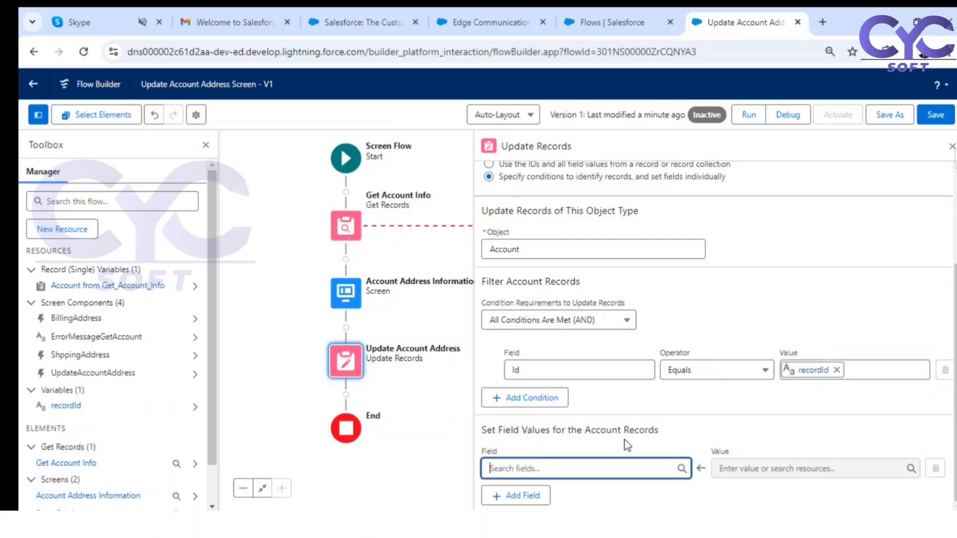
pyautogui.scroll(3, 579, 402)
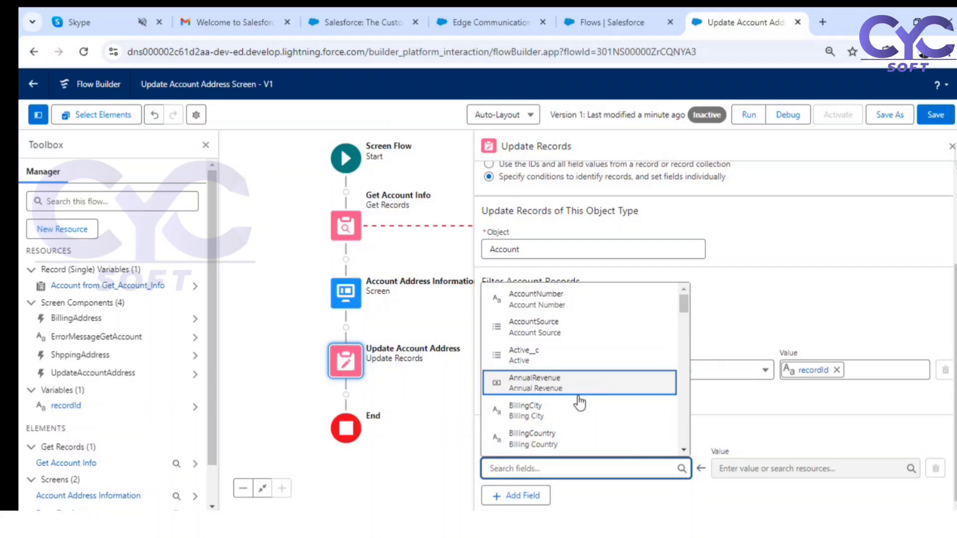
pyautogui.click(551, 406)
pyautogui.click(516, 496)
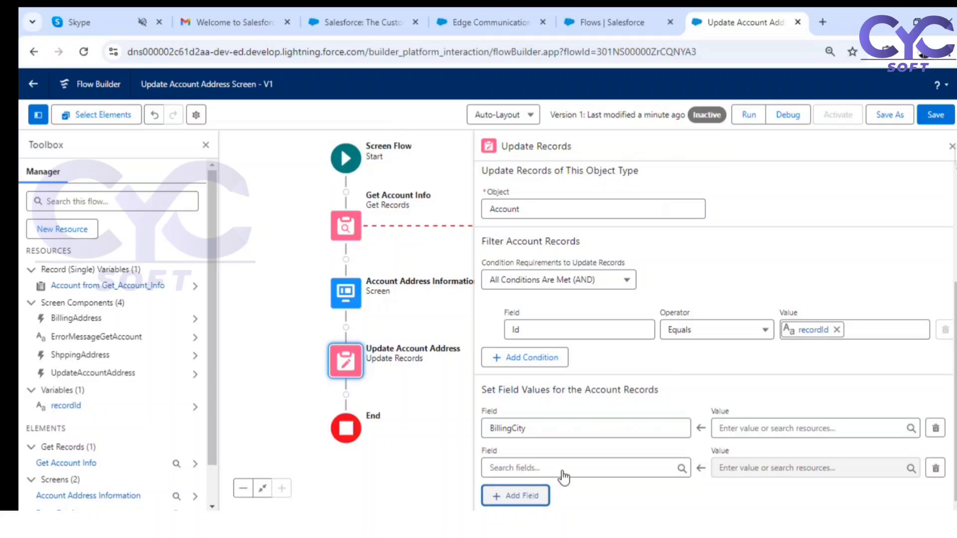
pyautogui.scroll(-1, 545, 480)
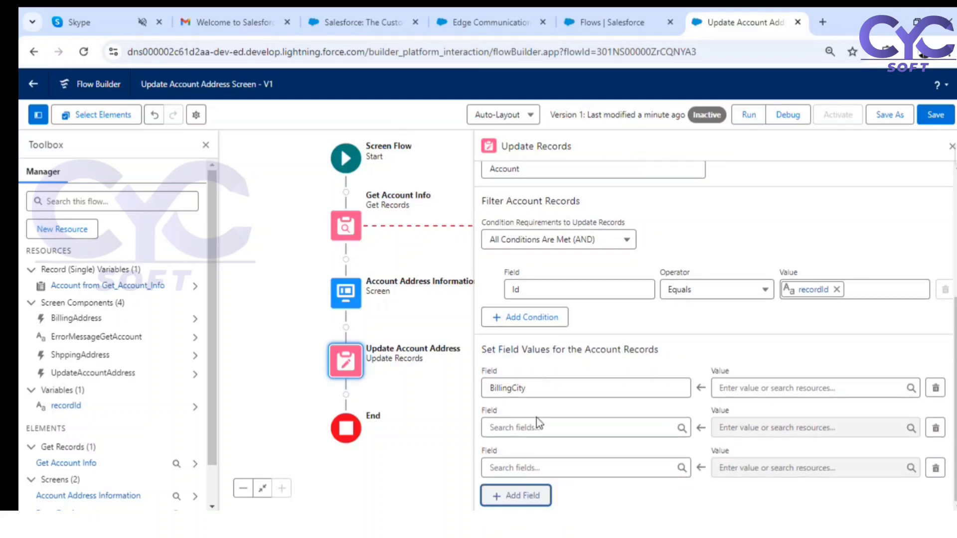
pyautogui.scroll(1, 548, 427)
pyautogui.scroll(-2, 562, 441)
pyautogui.click(538, 421)
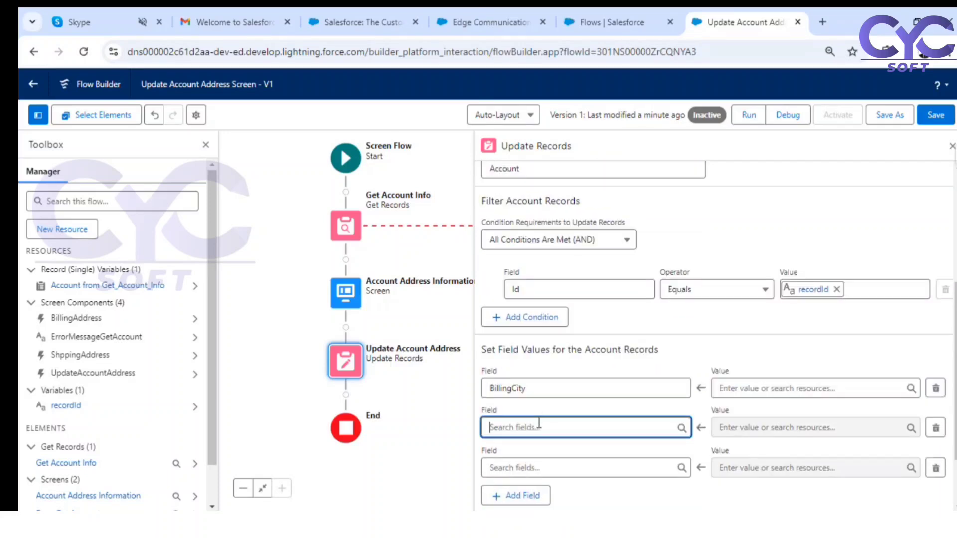
pyautogui.click(563, 371)
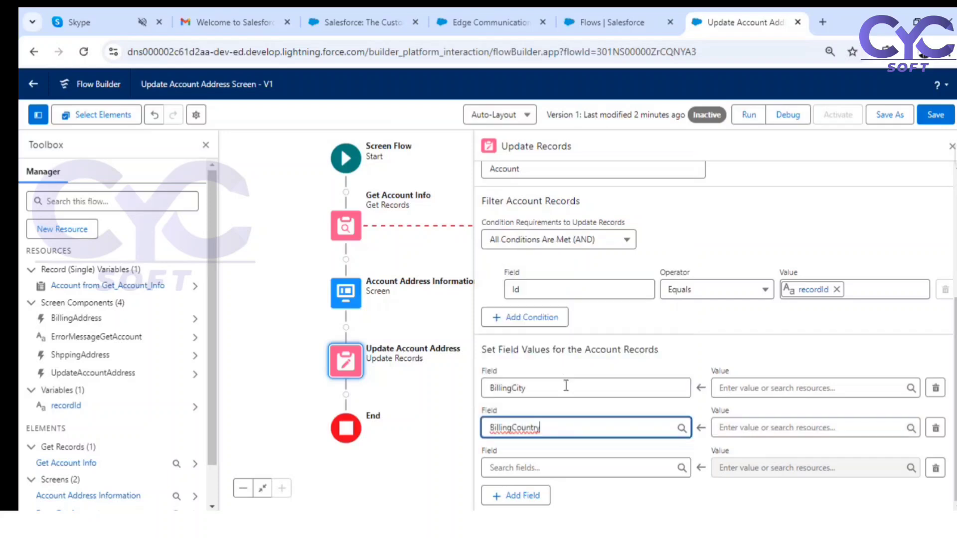
# Add BillingPostalCode and BillingState to the fields set for the Account records.
pyautogui.click(522, 466)
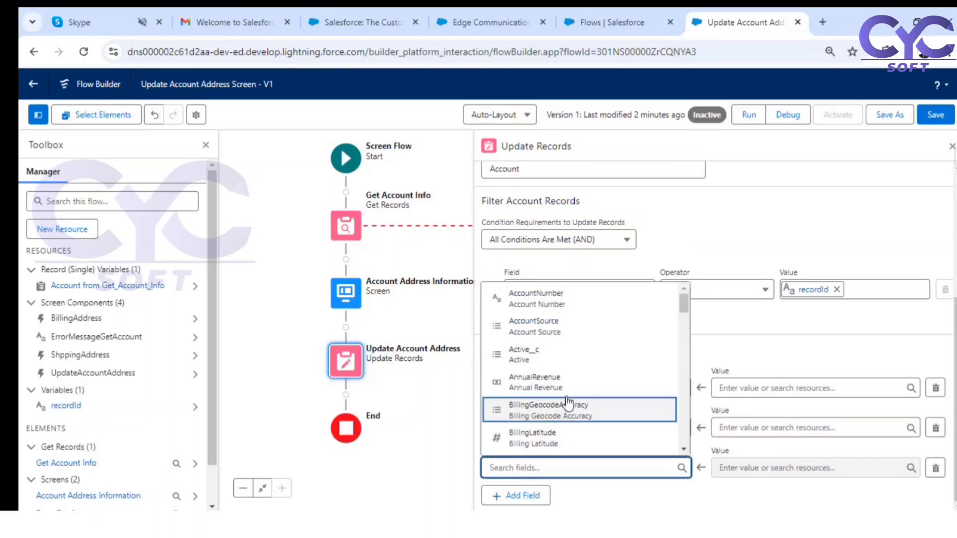
pyautogui.scroll(-3, 559, 384)
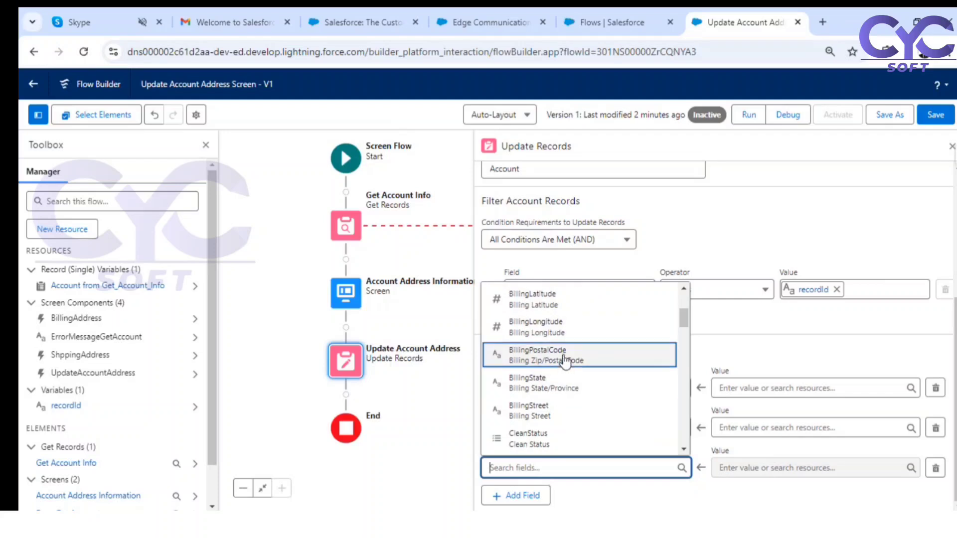
pyautogui.click(565, 367)
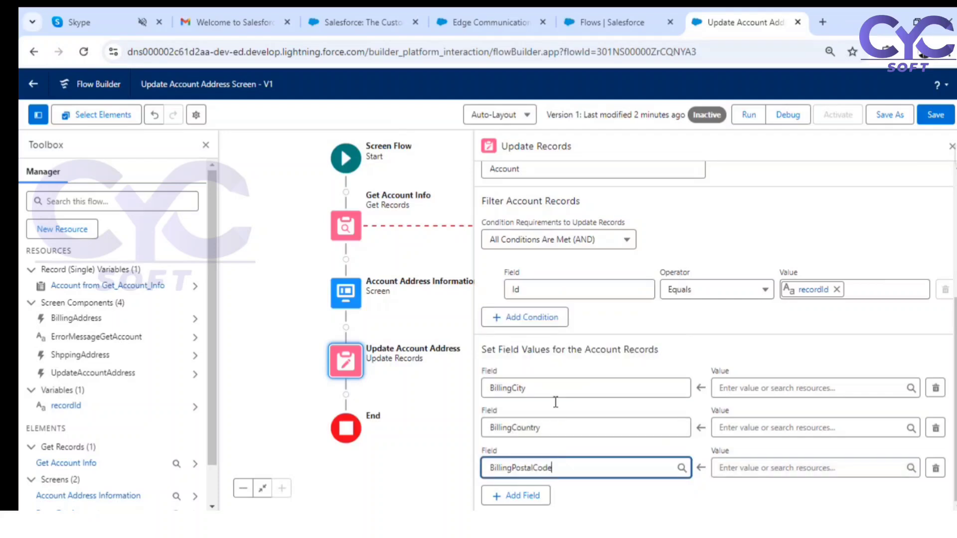
pyautogui.click(544, 495)
pyautogui.click(518, 495)
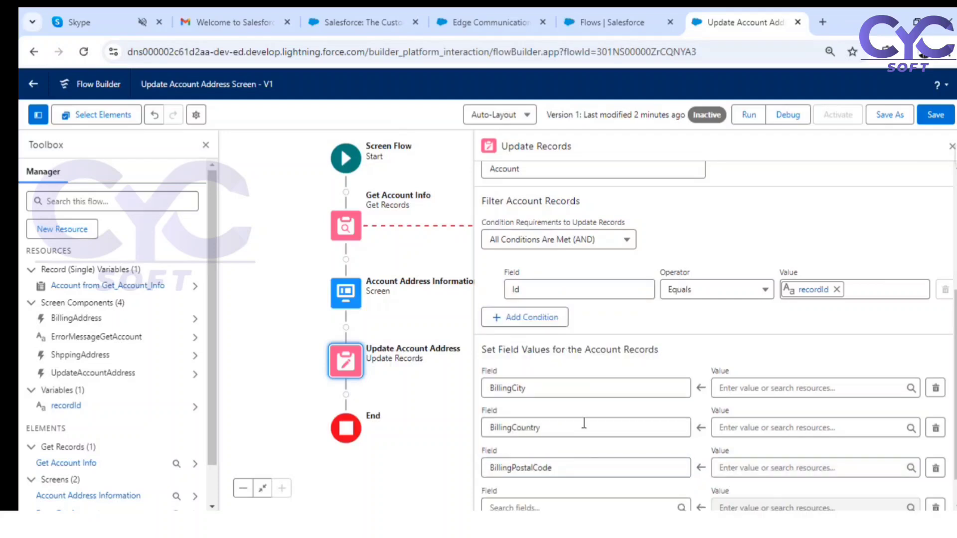
pyautogui.scroll(-1, 583, 425)
pyautogui.click(525, 469)
pyautogui.scroll(-5, 565, 398)
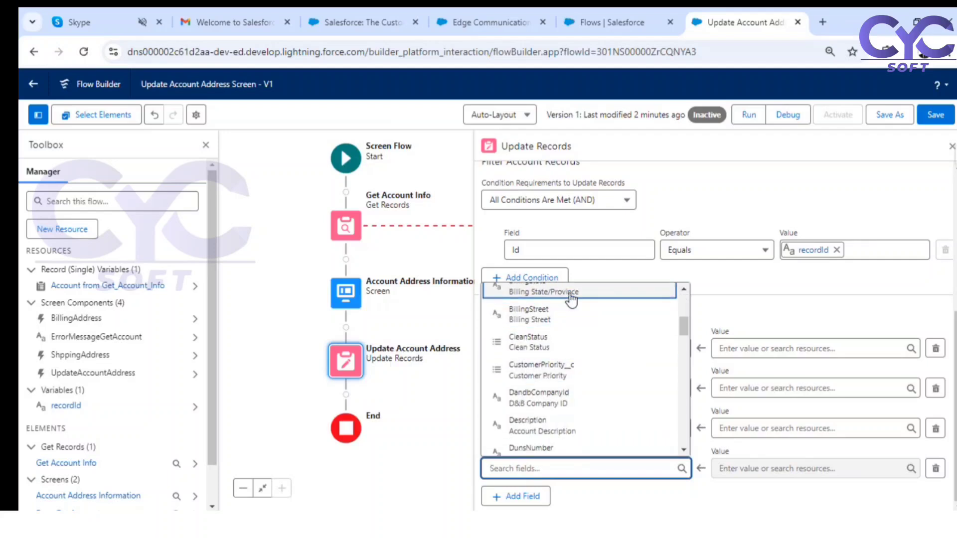
pyautogui.click(543, 291)
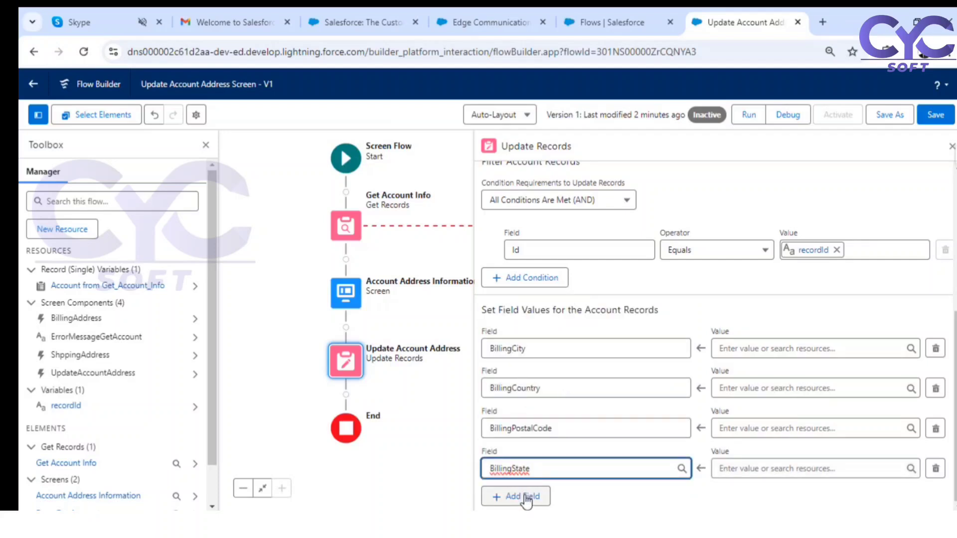
# Add BillingStreet in a new row of the fields set for the Account records.
pyautogui.click(546, 496)
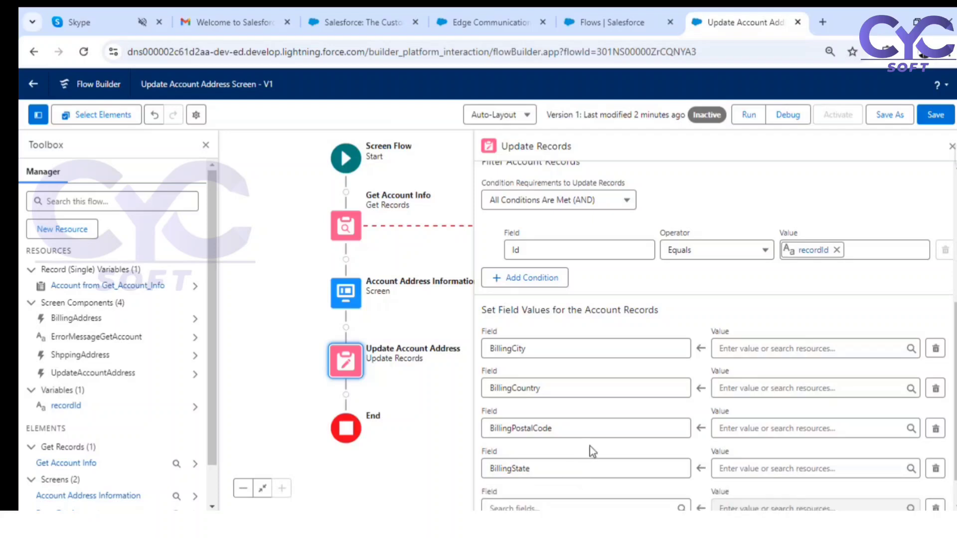
pyautogui.click(516, 507)
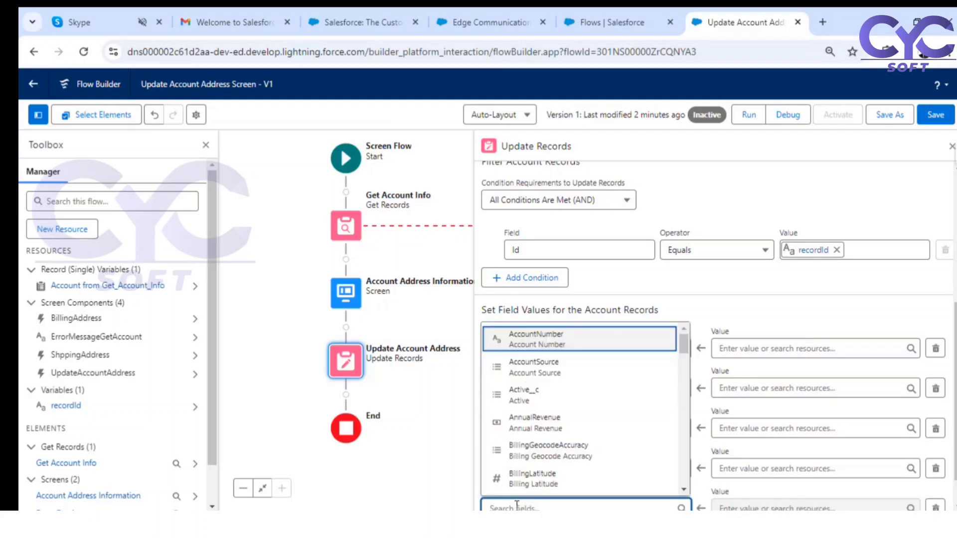
pyautogui.scroll(-4, 577, 419)
pyautogui.click(553, 395)
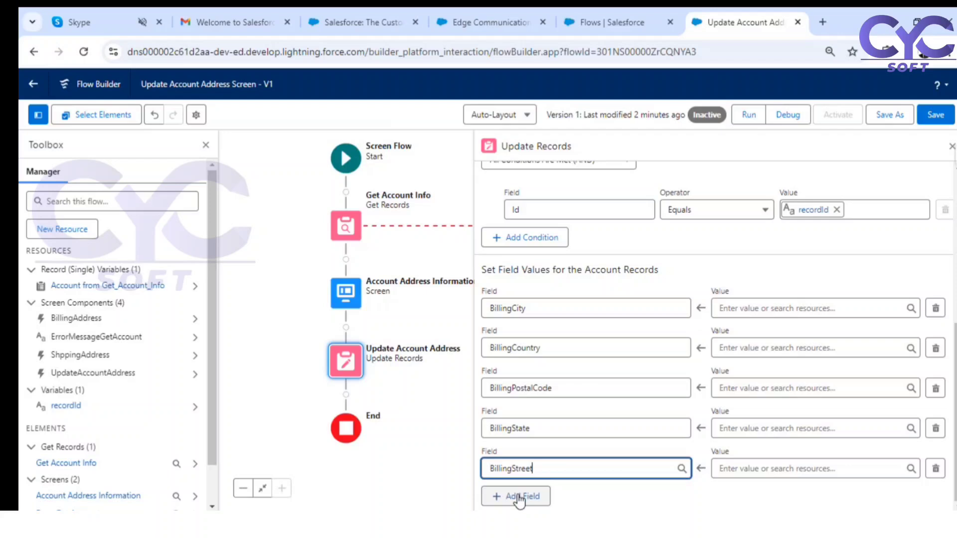
# Add ShippingCity and ShippingCountry to the fields set for the Account records.
pyautogui.click(555, 480)
pyautogui.click(542, 493)
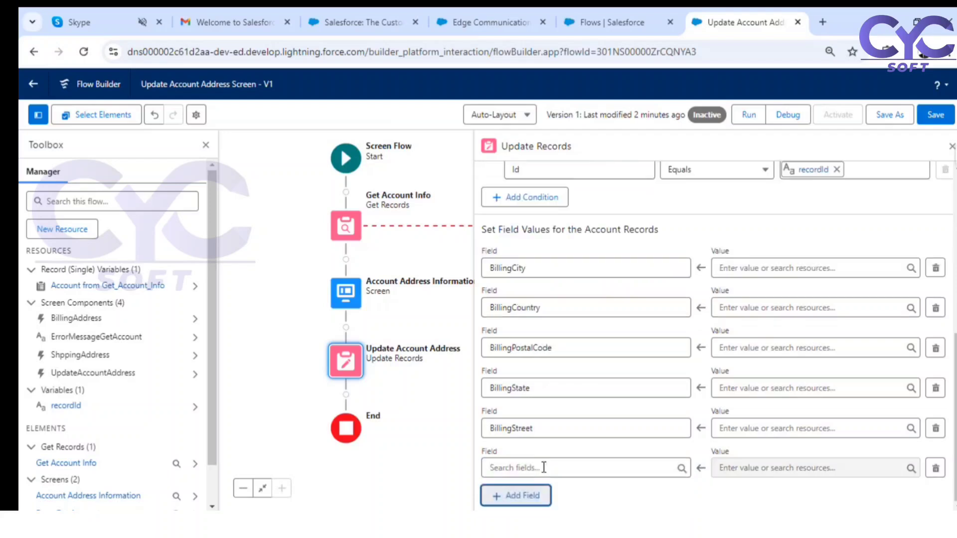
pyautogui.click(528, 470)
pyautogui.write('sh')
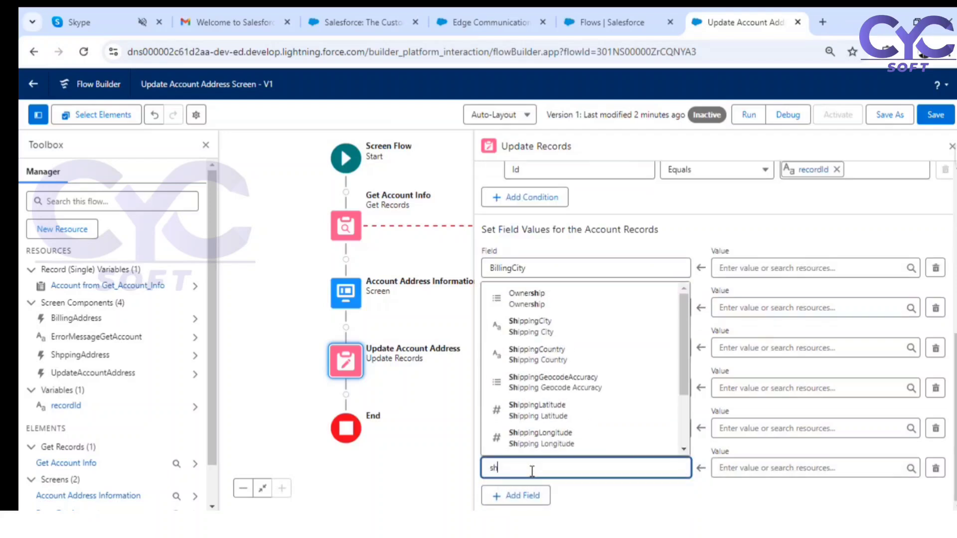
pyautogui.click(578, 325)
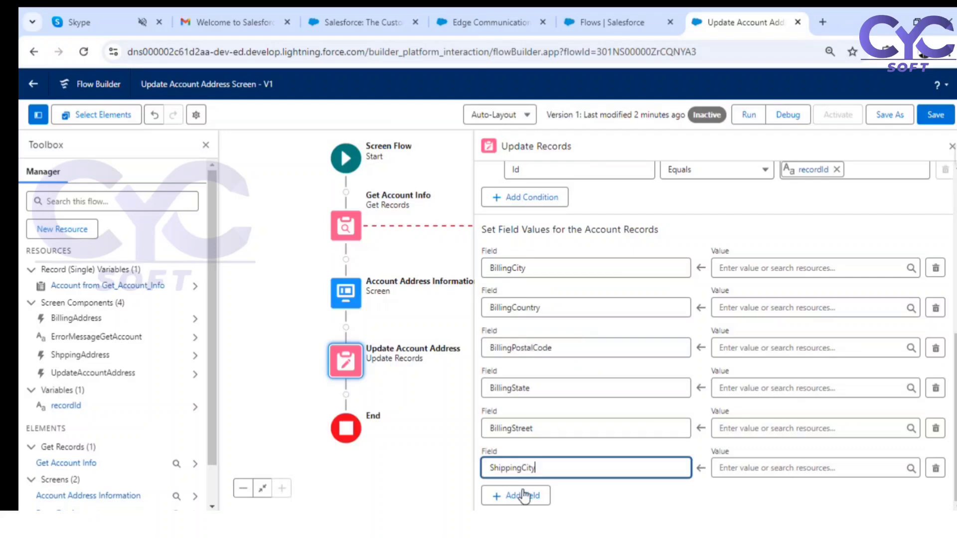
pyautogui.click(520, 495)
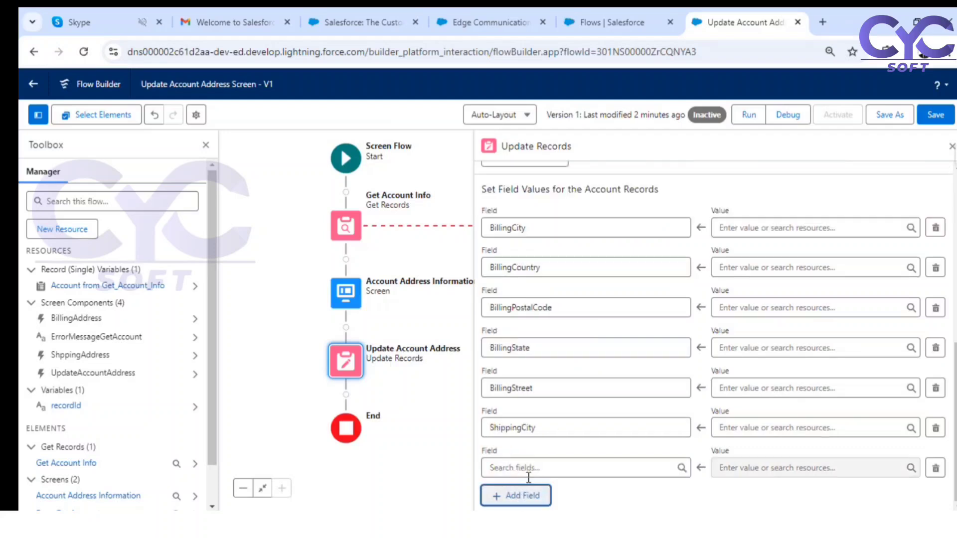
pyautogui.click(534, 469)
pyautogui.write('shi')
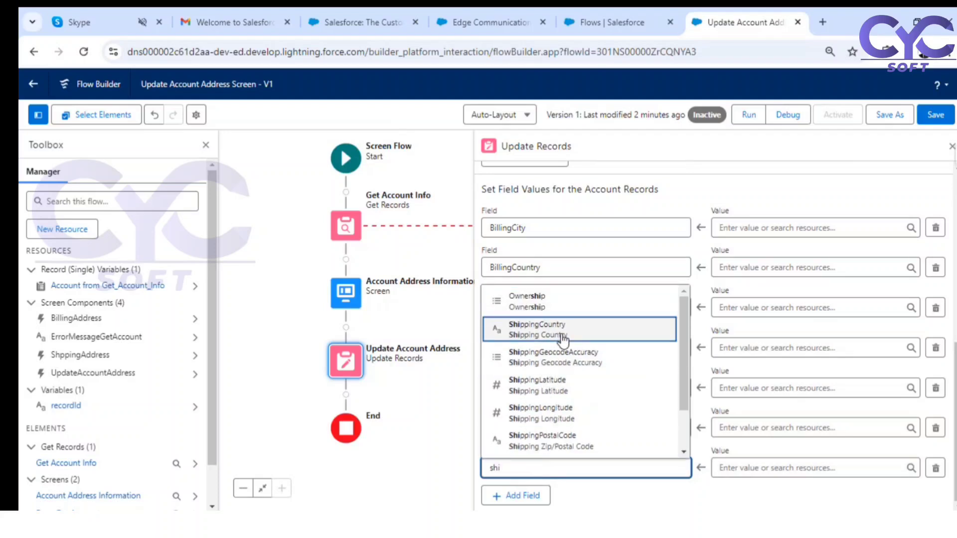
pyautogui.click(561, 331)
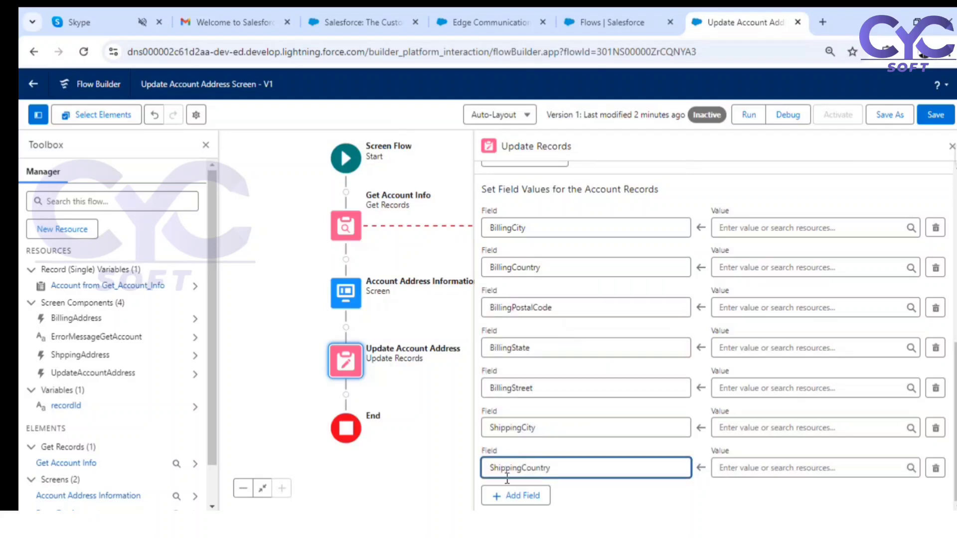
# Add ShippingPostalCode and ShippingState to the fields set for the Account records.
pyautogui.click(514, 496)
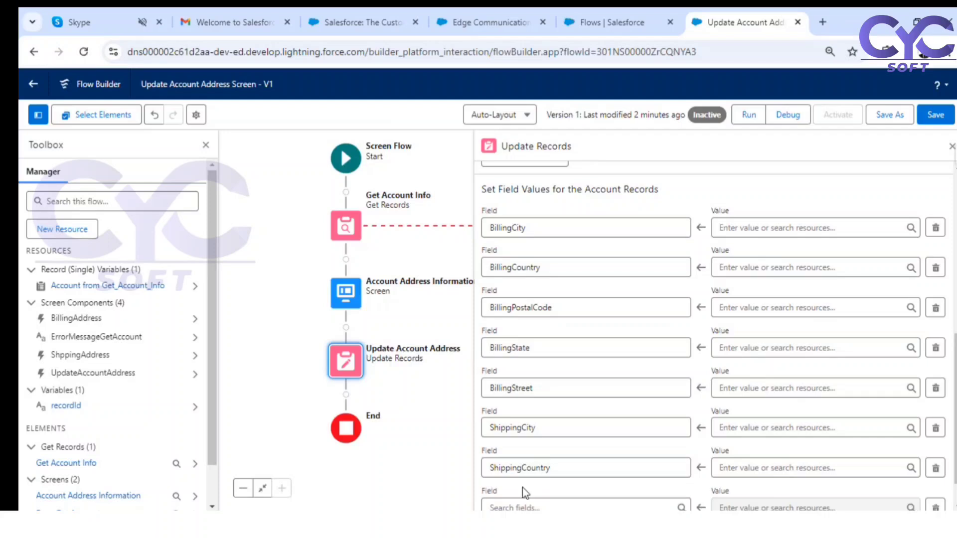
pyautogui.click(530, 468)
pyautogui.write('ship')
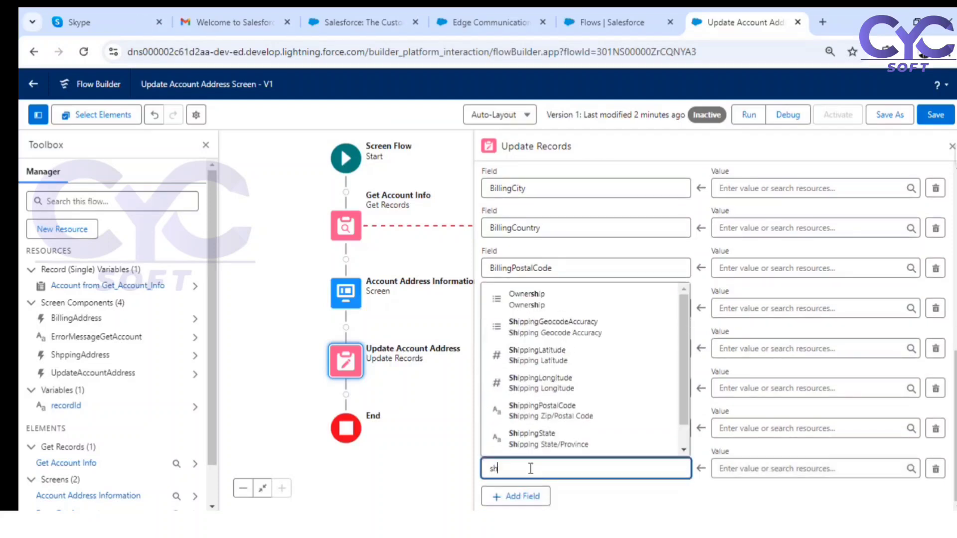
pyautogui.click(560, 413)
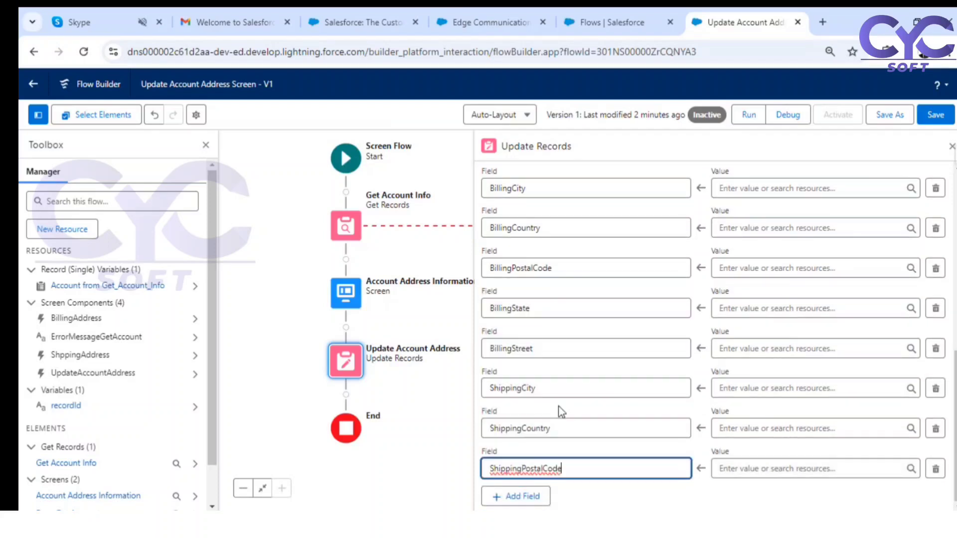
pyautogui.click(530, 500)
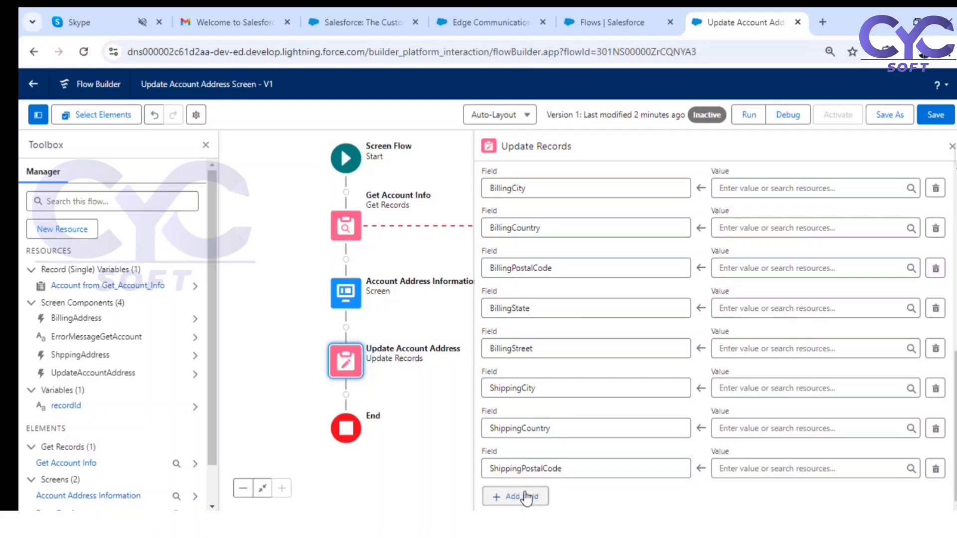
pyautogui.scroll(-1, 522, 499)
pyautogui.click(528, 471)
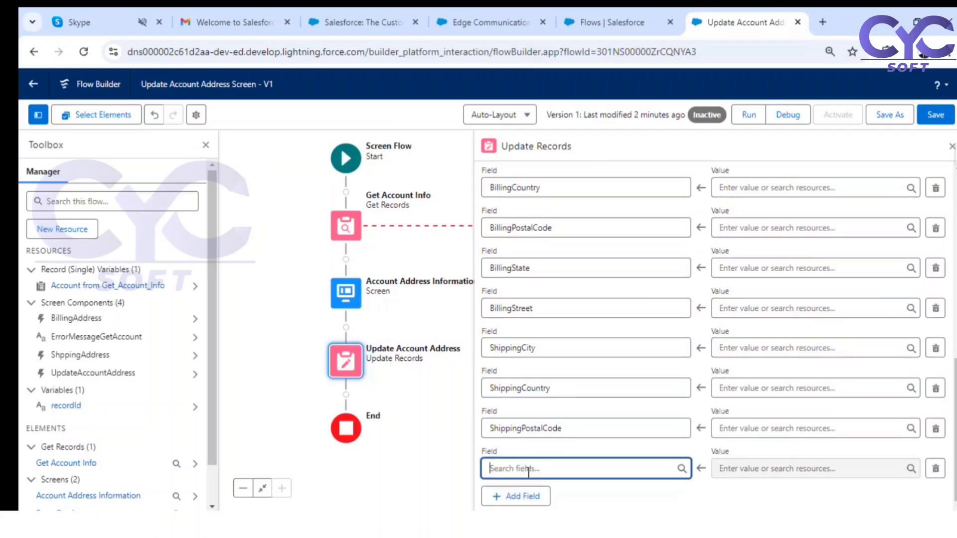
pyautogui.write('shipp')
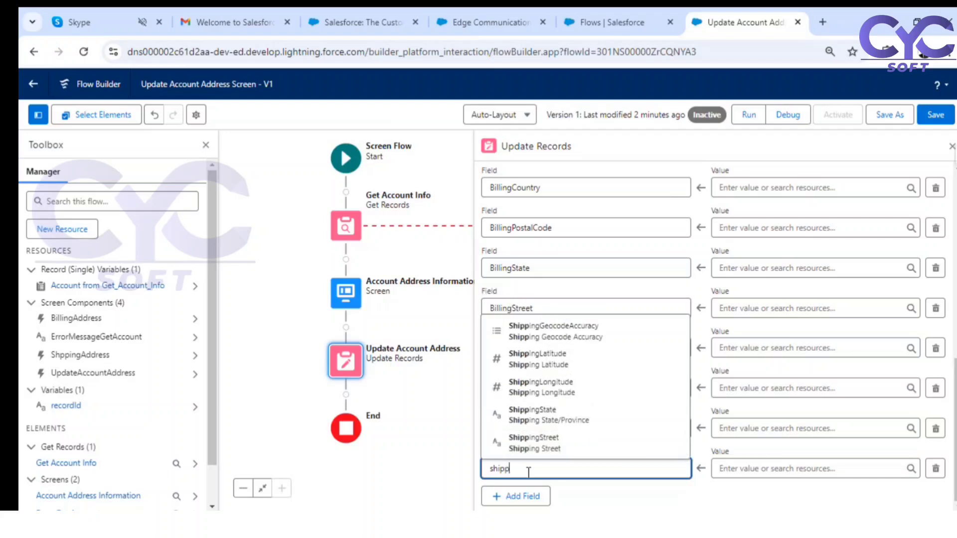
pyautogui.click(570, 421)
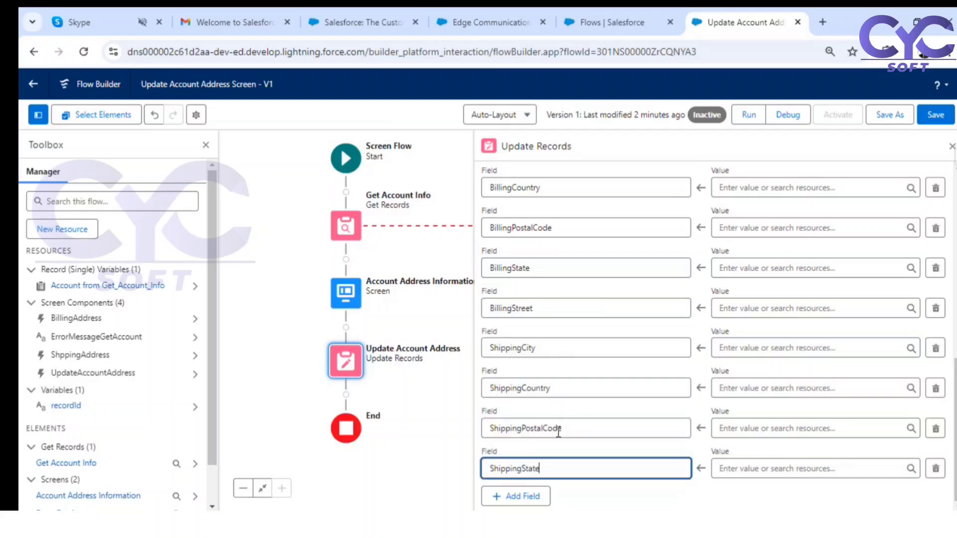
# Add ShippingStreet in a new row of the fields set for the Account records.
pyautogui.click(515, 496)
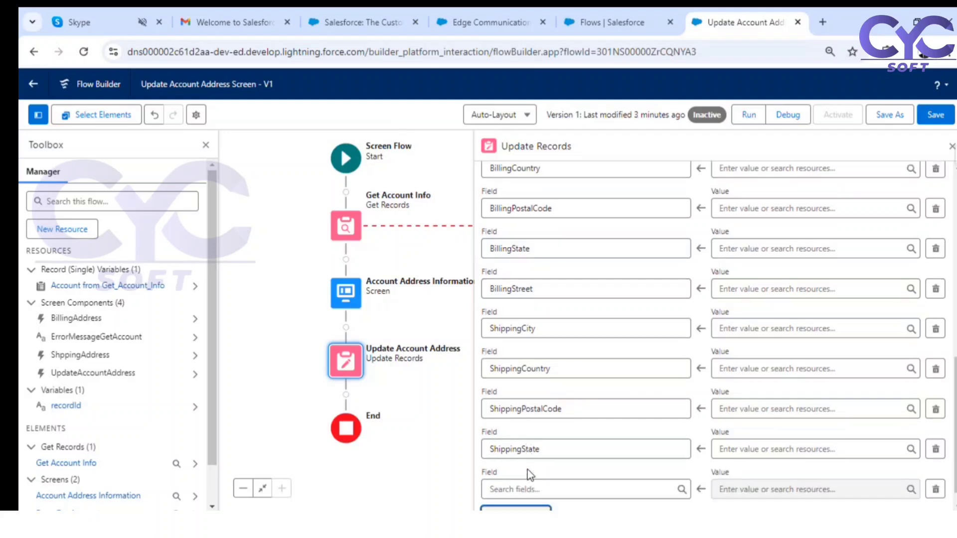
pyautogui.click(530, 470)
pyautogui.write('ship')
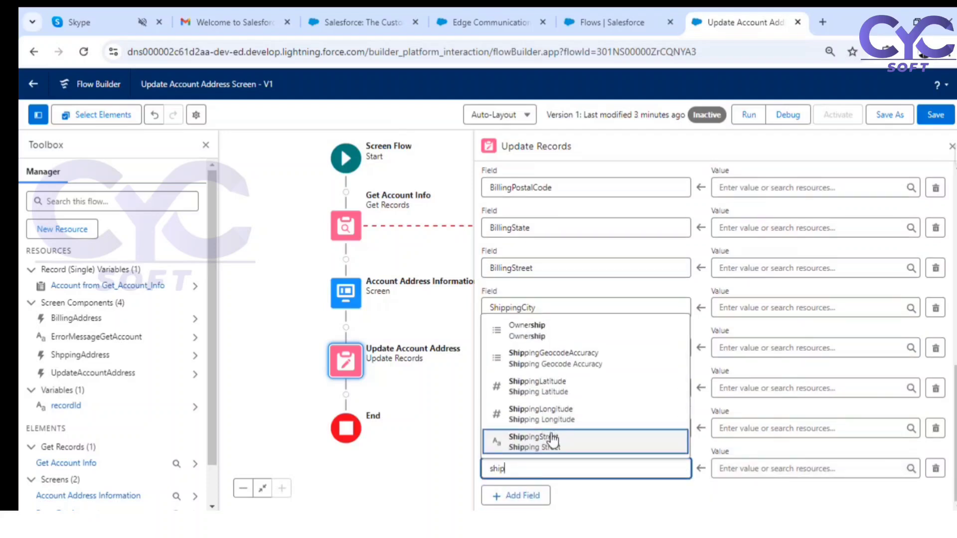
pyautogui.click(548, 432)
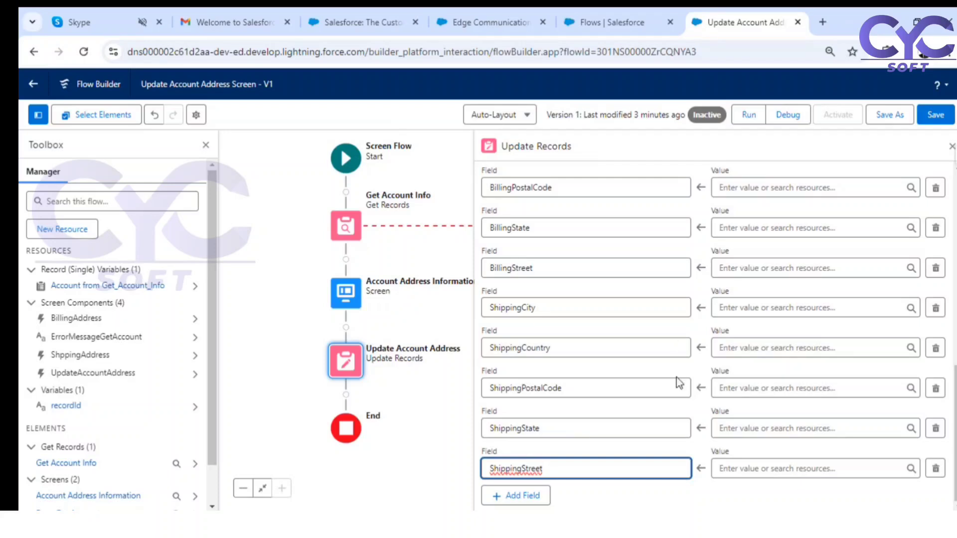
# Set the BillingCity field's value to the City Value of the BillingAddress screen component.
pyautogui.scroll(10, 679, 388)
pyautogui.scroll(-4, 721, 412)
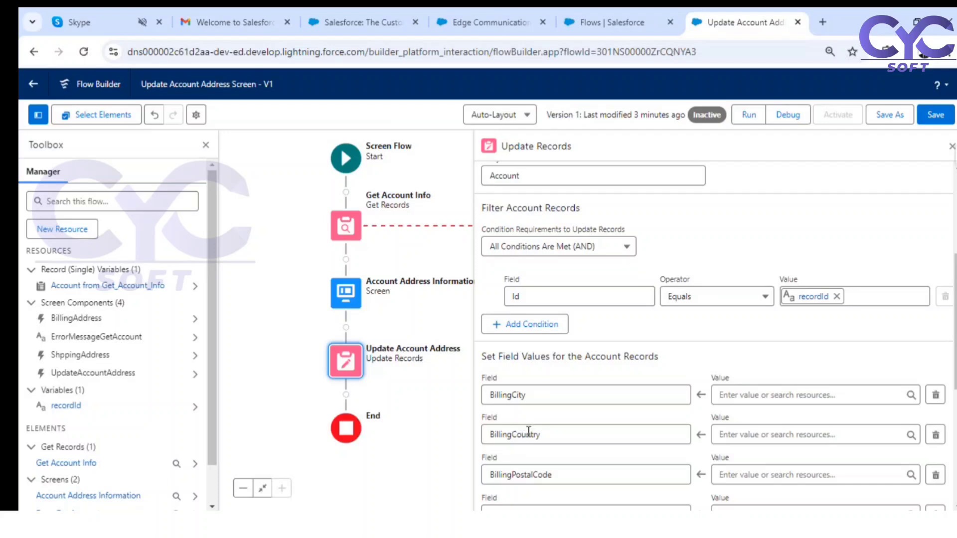
pyautogui.click(747, 396)
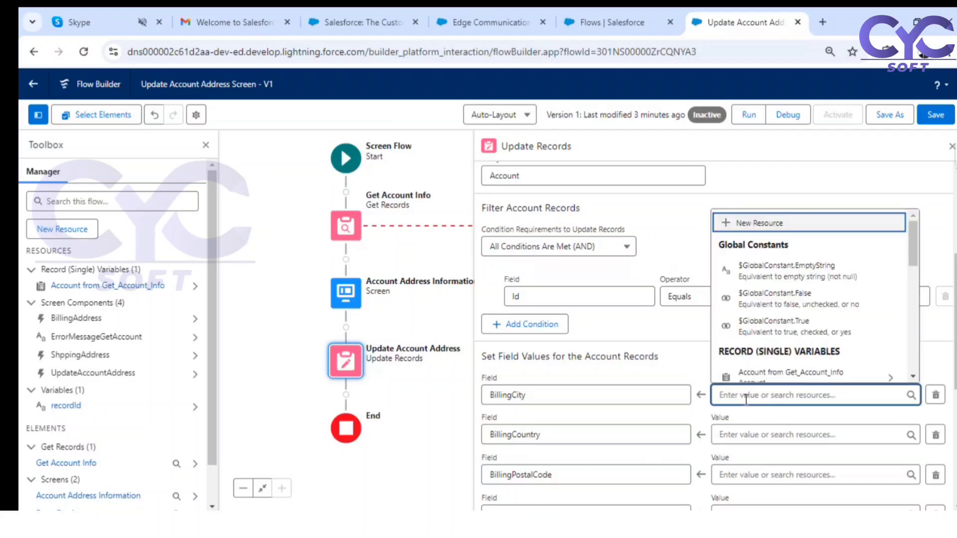
pyautogui.scroll(-3, 747, 319)
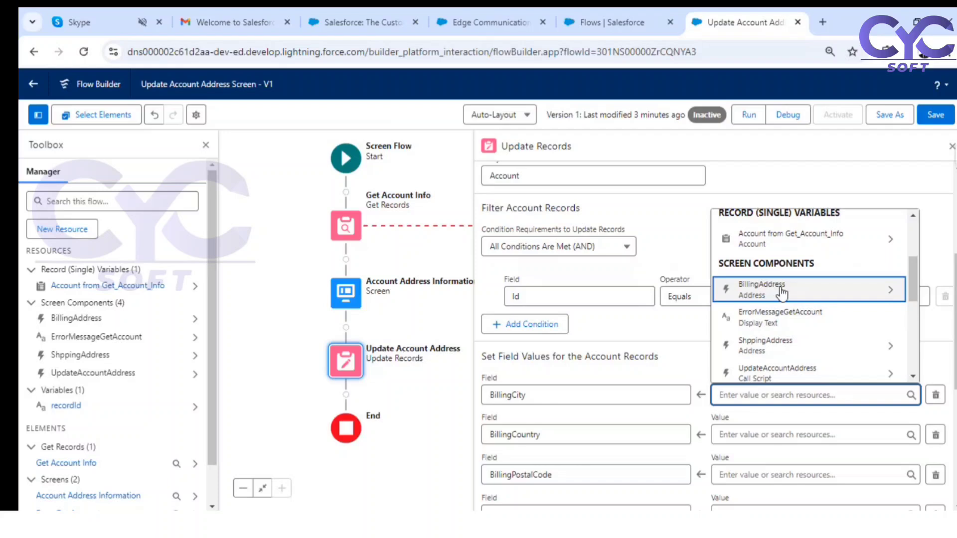
pyautogui.scroll(-2, 782, 294)
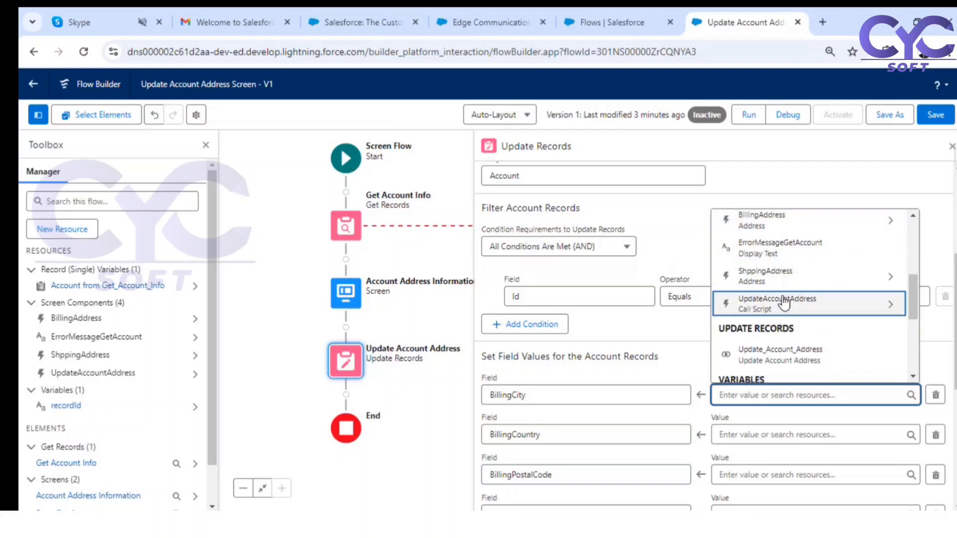
pyautogui.click(775, 227)
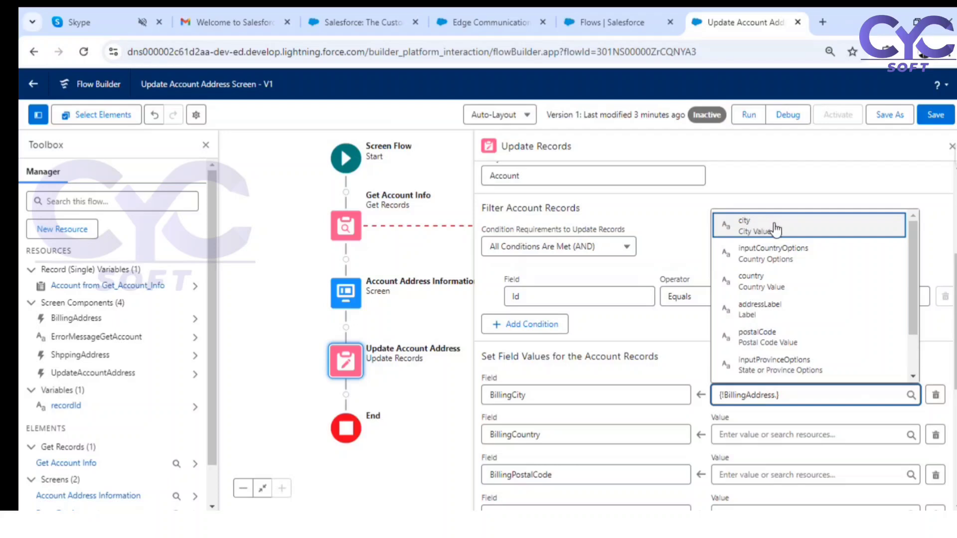
pyautogui.click(775, 227)
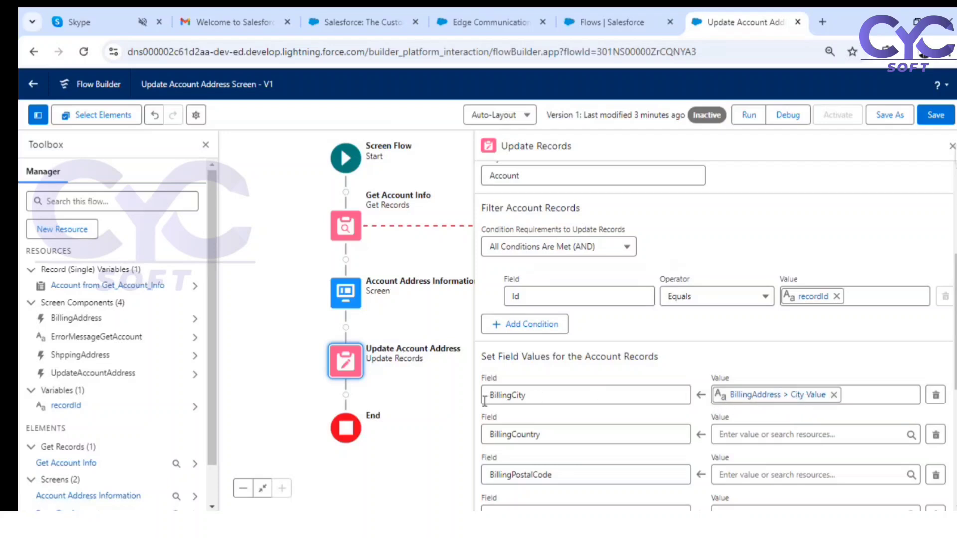
# Set the BillingCountry field's value to the Country Value of the BillingAddress screen component.
pyautogui.scroll(-2, 752, 413)
pyautogui.click(757, 366)
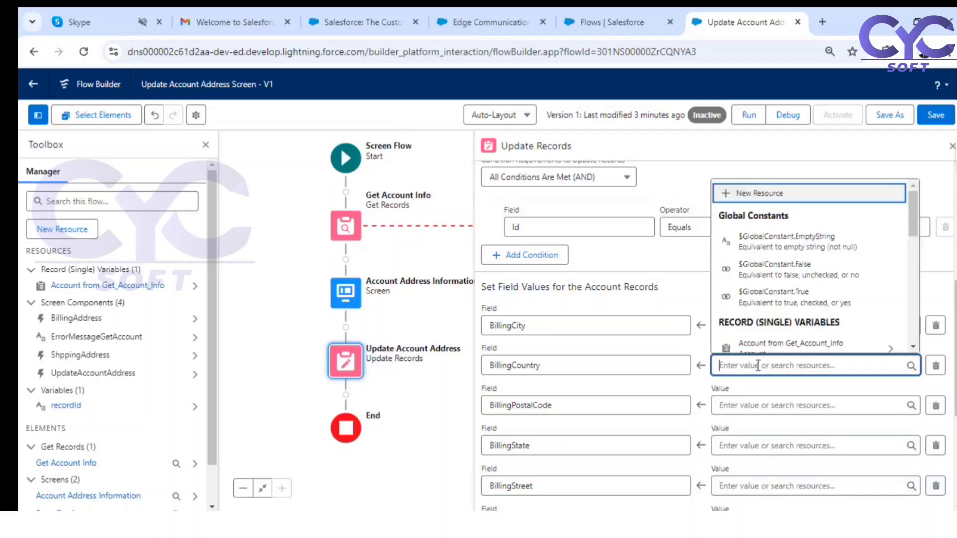
pyautogui.scroll(-2, 777, 312)
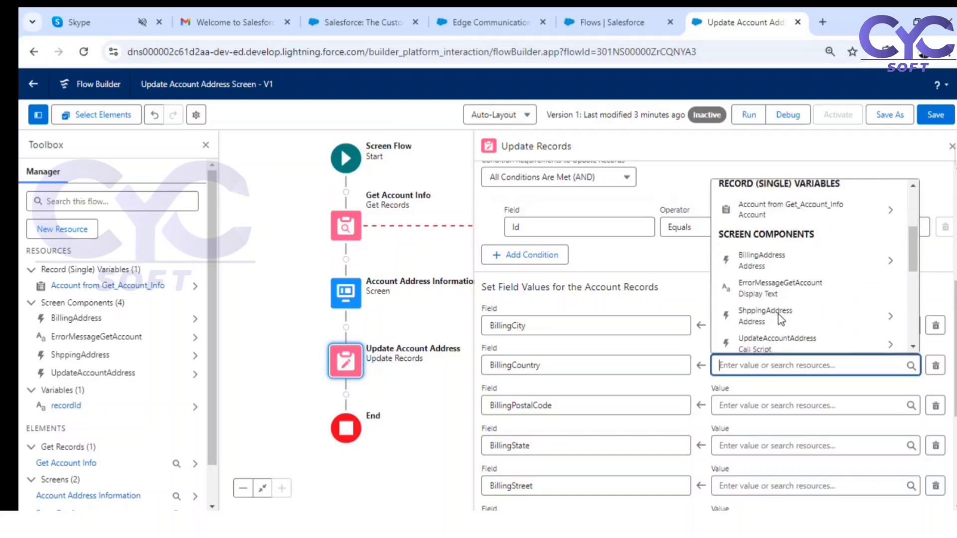
pyautogui.click(762, 263)
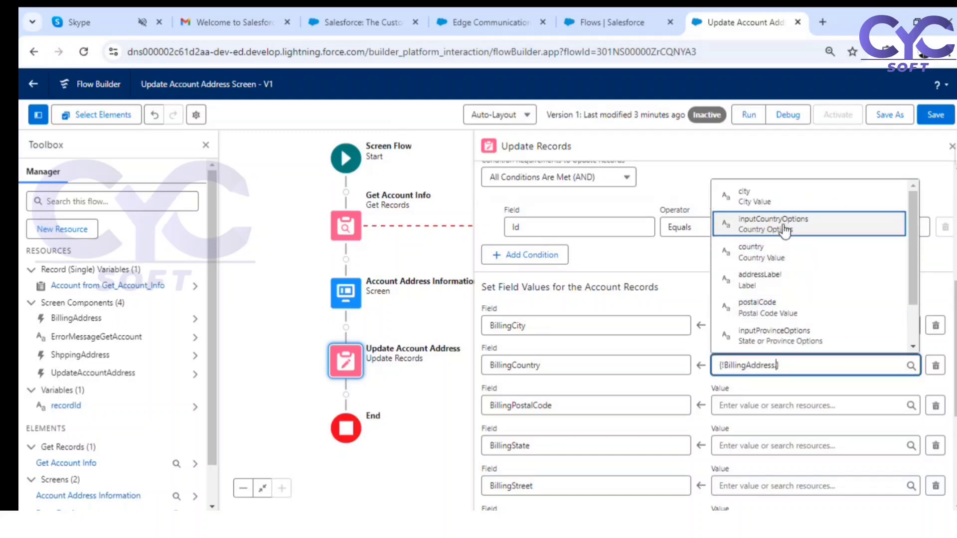
pyautogui.click(781, 263)
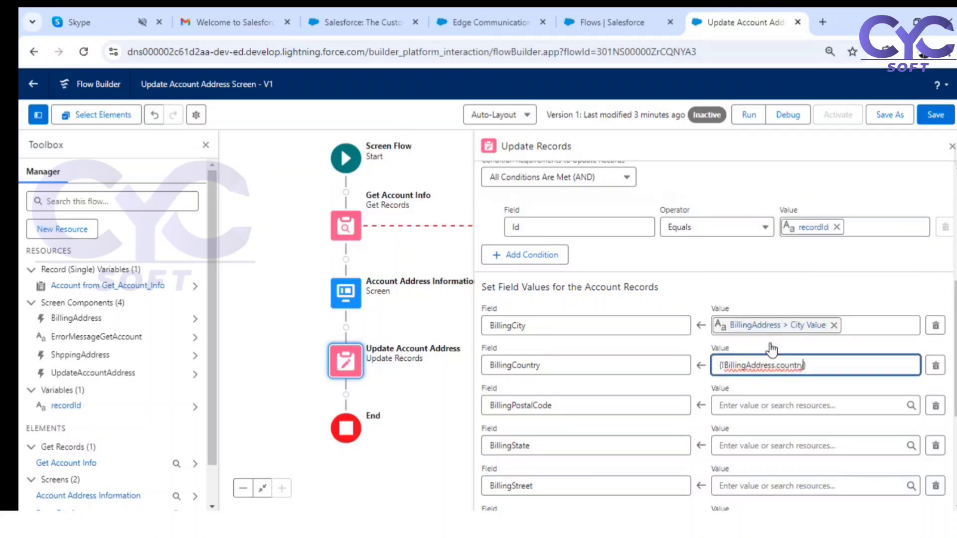
# Set the BillingPostalCode field's value to the Postal Code Value of the BillingAddress screen component.
pyautogui.click(750, 407)
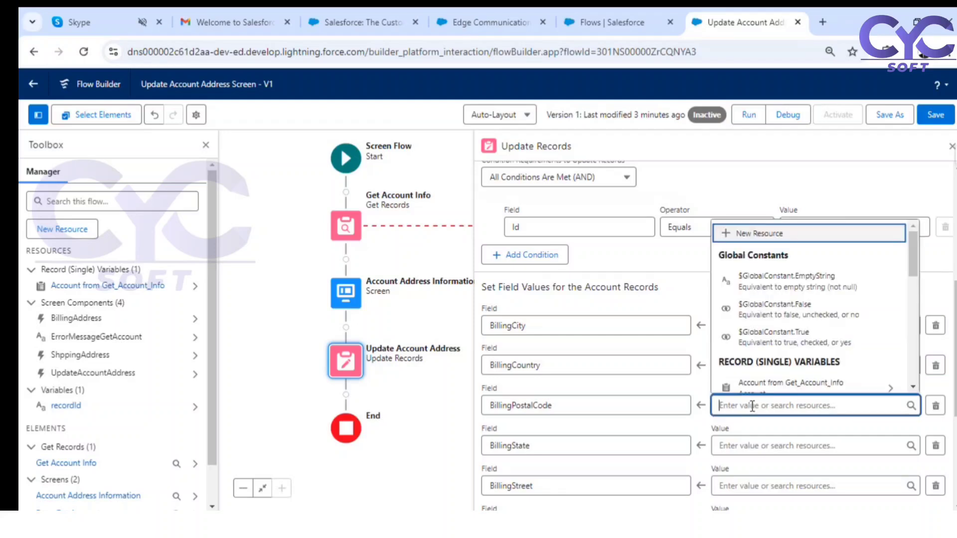
pyautogui.scroll(-3, 786, 343)
pyautogui.scroll(-2, 786, 344)
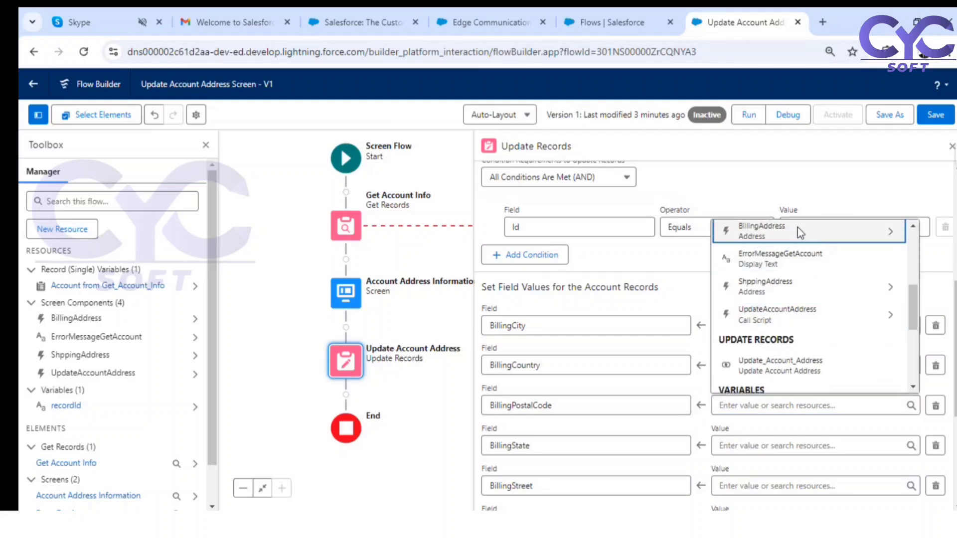
pyautogui.click(797, 229)
pyautogui.click(793, 353)
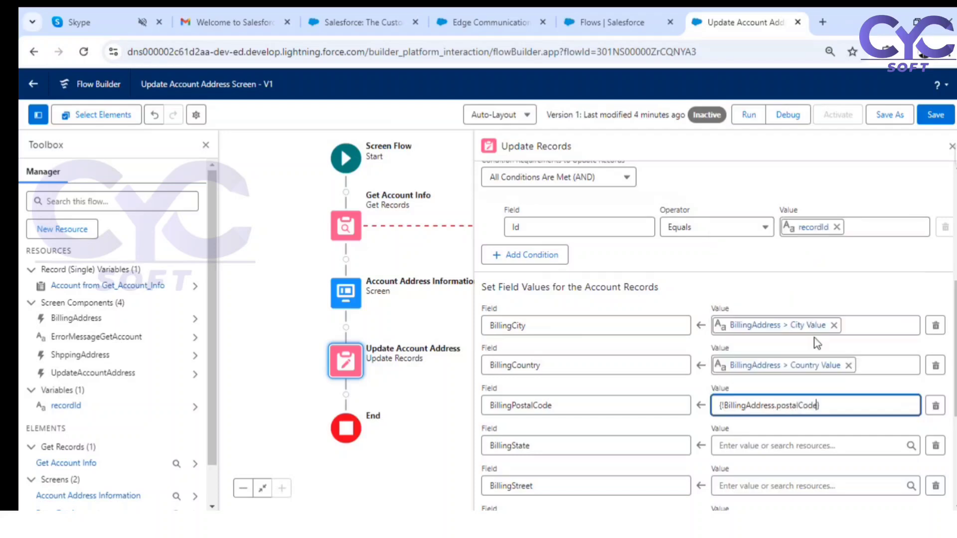
# Set the BillingState field's value to the Street Value of the BillingAddress screen component.
pyautogui.click(749, 446)
pyautogui.scroll(-3, 779, 396)
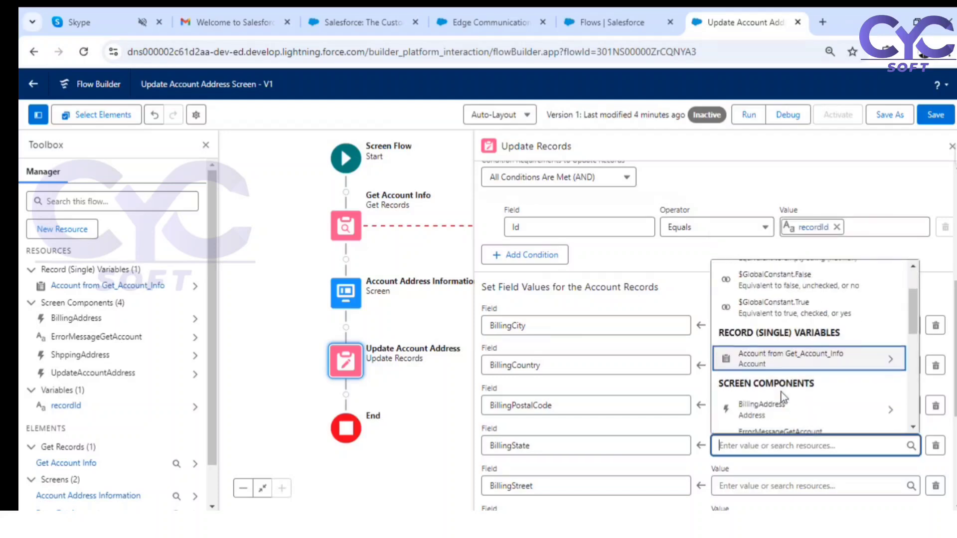
pyautogui.click(780, 405)
pyautogui.write('street')
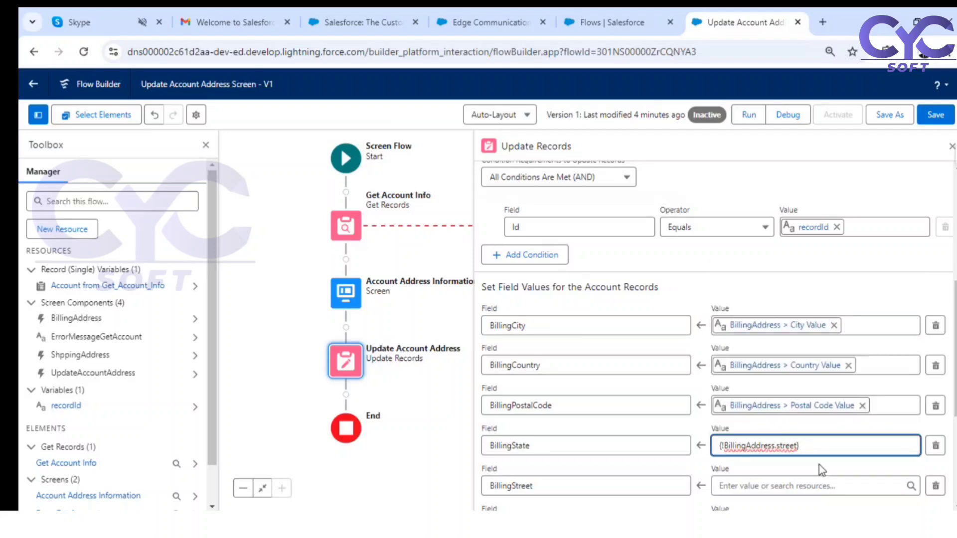
pyautogui.press('Tab')
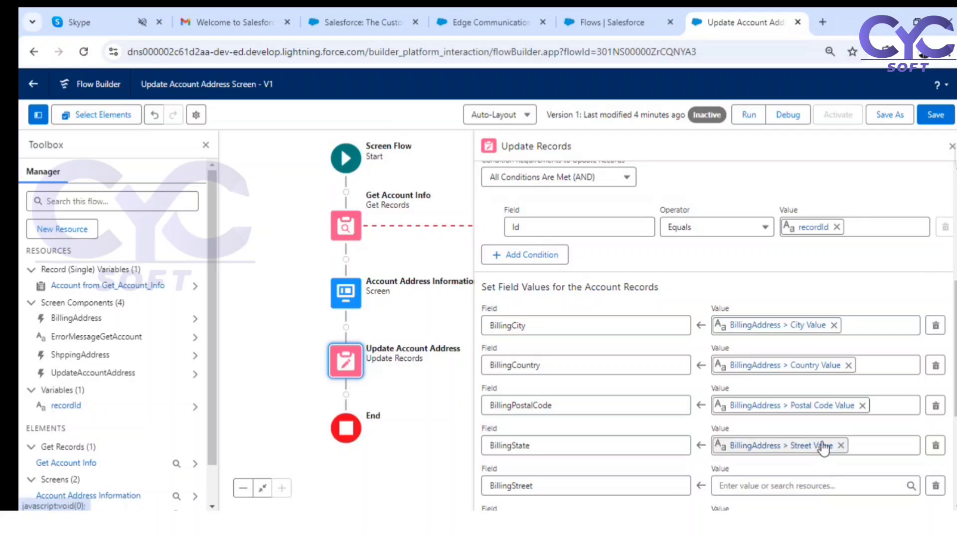
# Copy the {!BillingAddress.street} reference from the BillingState value into the BillingStreet value.
pyautogui.scroll(-1, 842, 434)
pyautogui.scroll(-1, 842, 434)
pyautogui.click(814, 380)
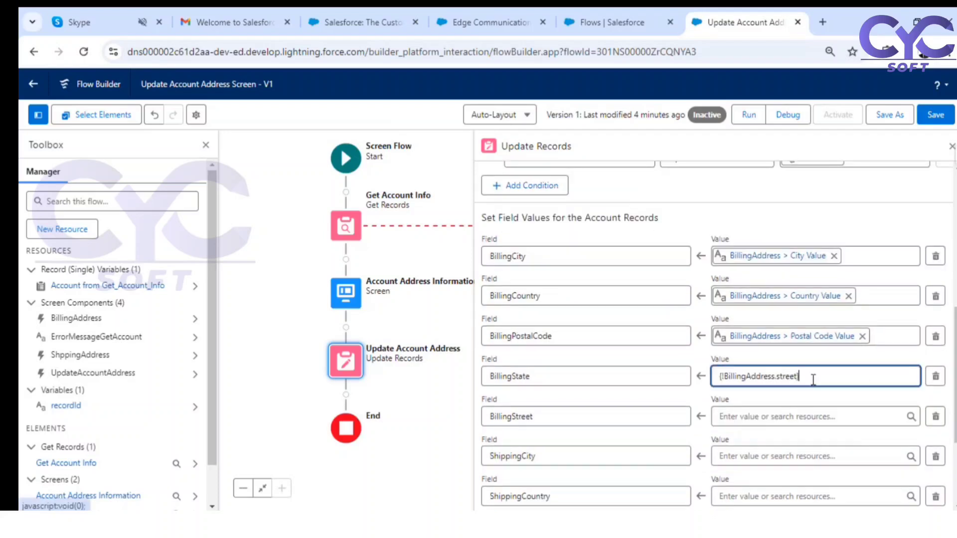
pyautogui.tripleClick(840, 382)
pyautogui.hotkey('ctrl', 'c')
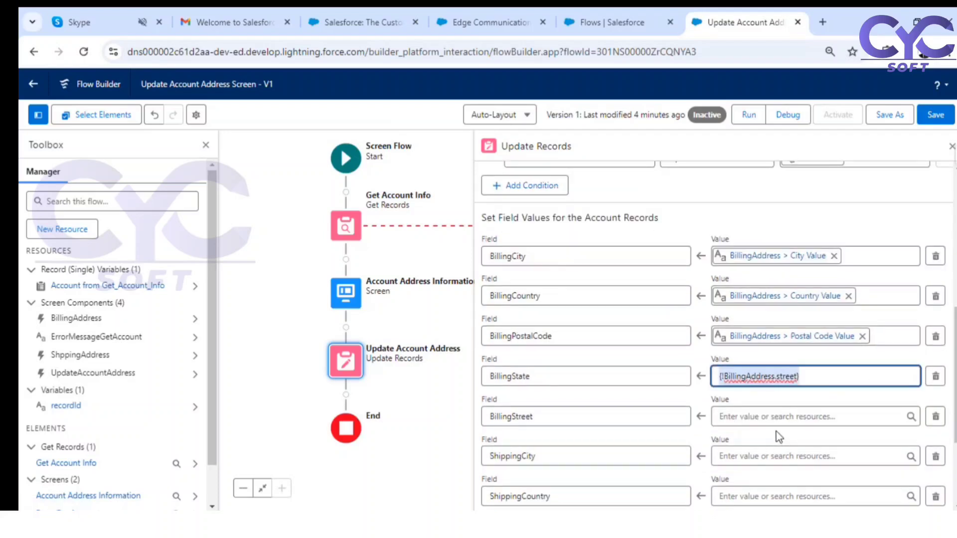
pyautogui.click(783, 418)
pyautogui.hotkey('ctrl', 'v')
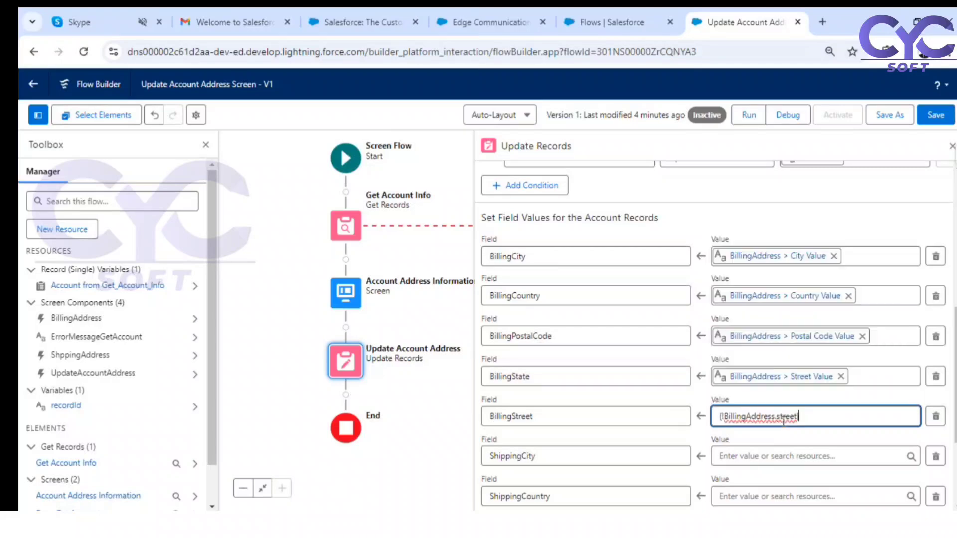
# Set the BillingState field's value to the State or Province Options of the BillingAddress screen component.
pyautogui.click(778, 383)
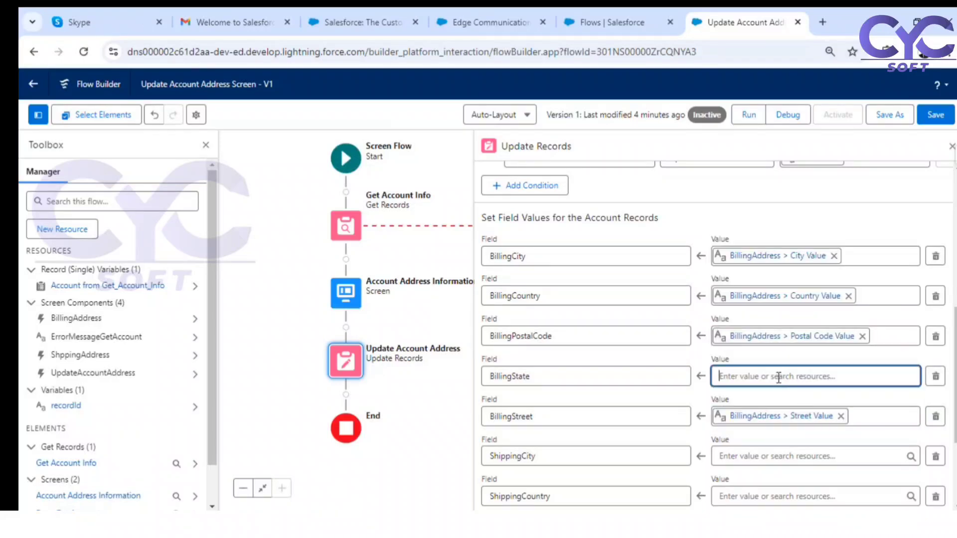
pyautogui.scroll(-2, 787, 344)
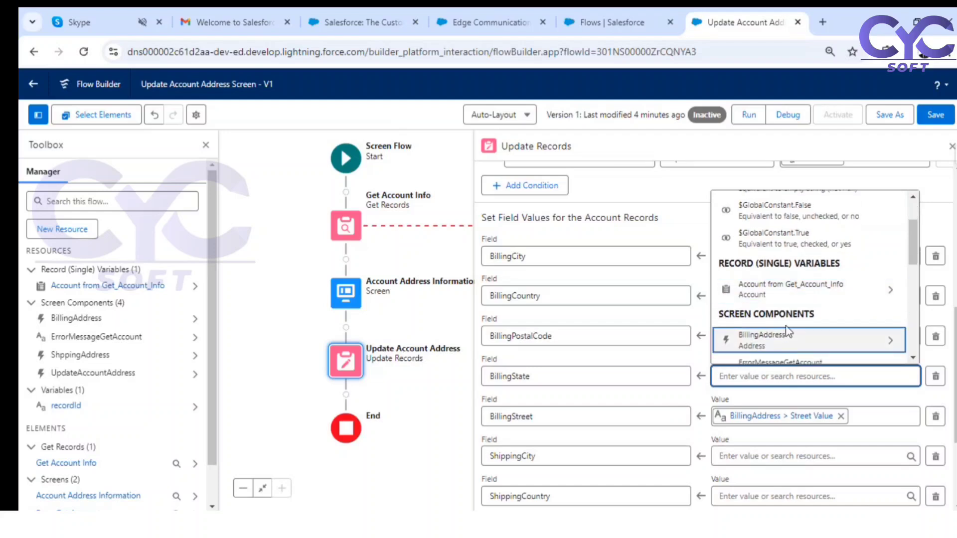
pyautogui.click(789, 342)
pyautogui.scroll(-1, 790, 344)
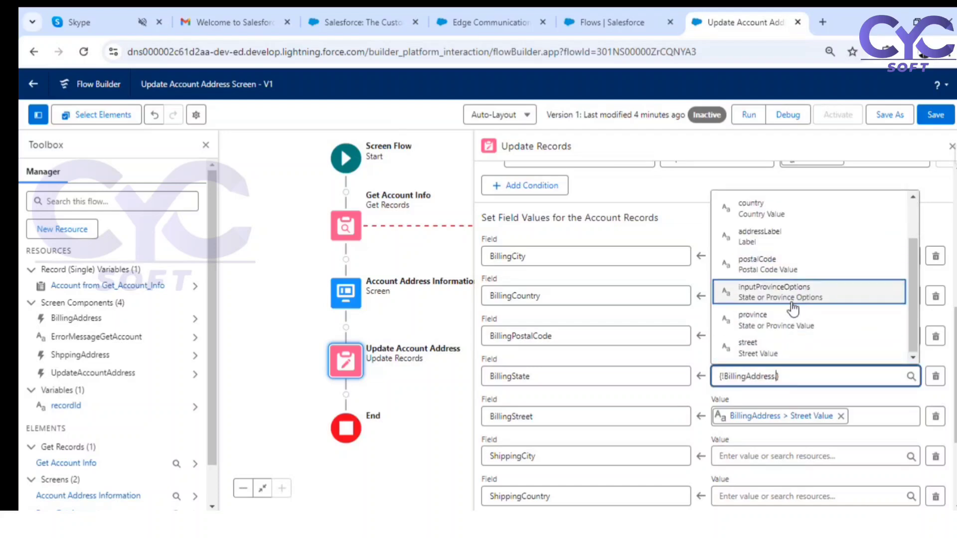
pyautogui.scroll(-3, 778, 349)
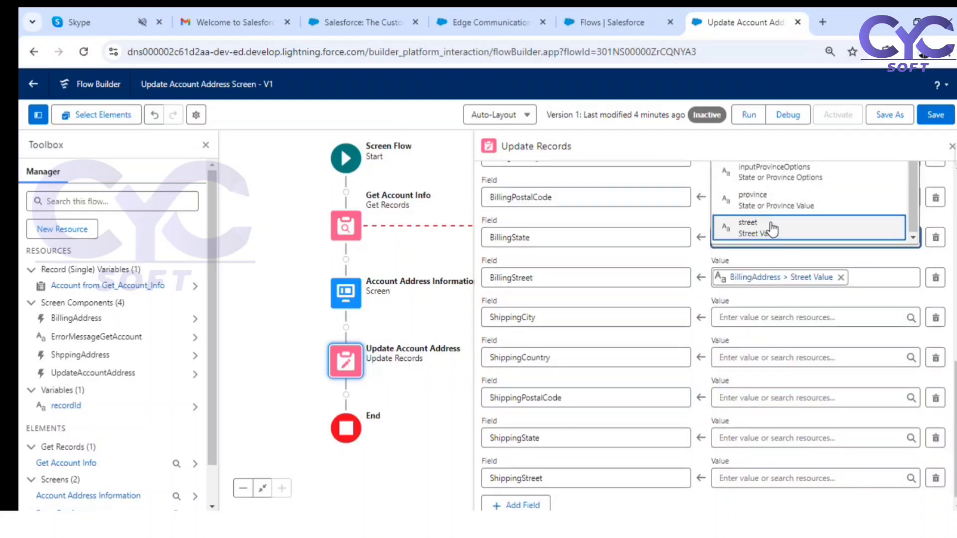
pyautogui.scroll(3, 772, 230)
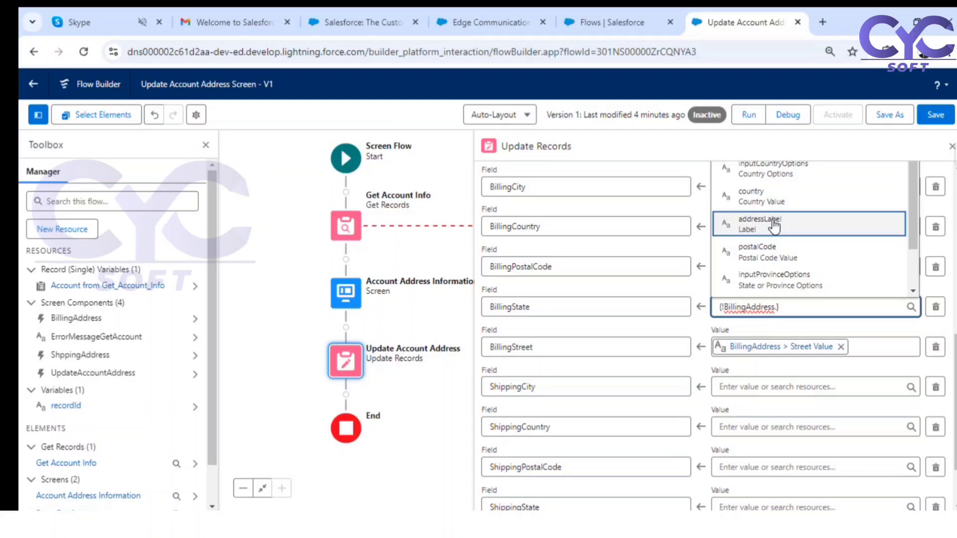
pyautogui.scroll(2, 774, 225)
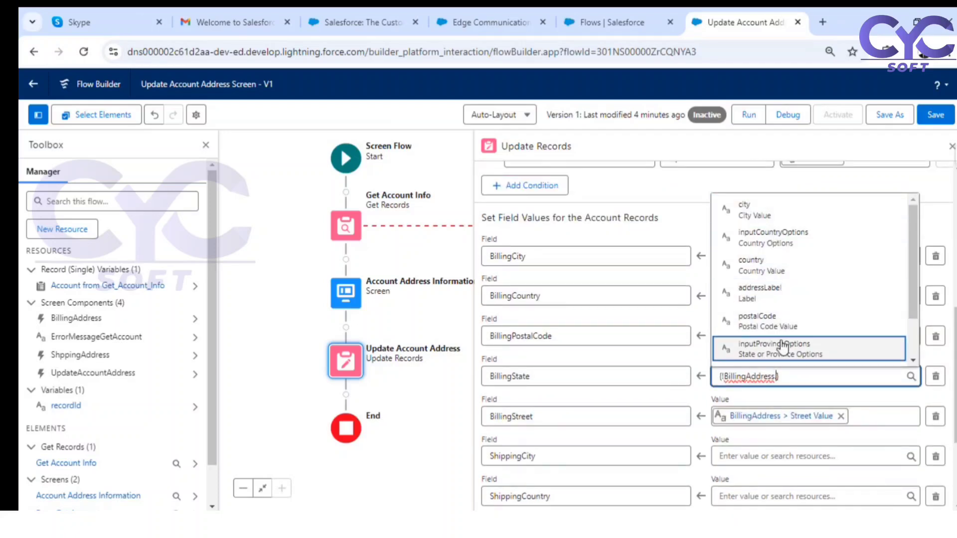
pyautogui.click(823, 354)
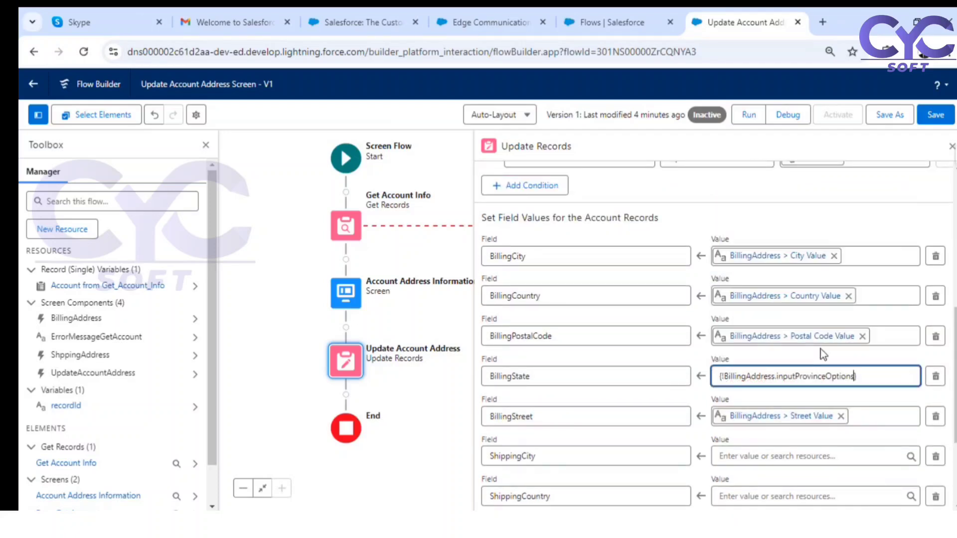
pyautogui.click(835, 390)
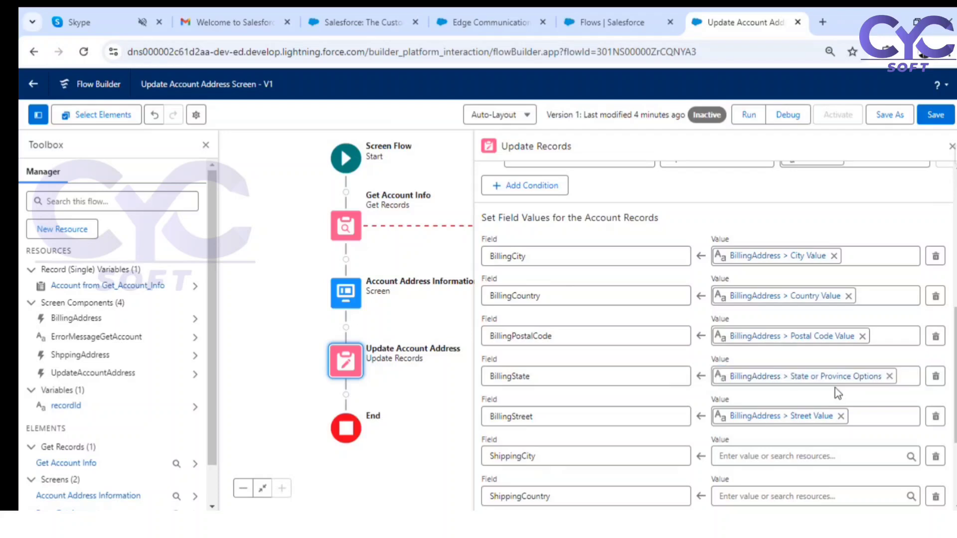
# Set the ShippingCity field's value to the City Value of the ShppingAddress screen component.
pyautogui.scroll(-4, 785, 381)
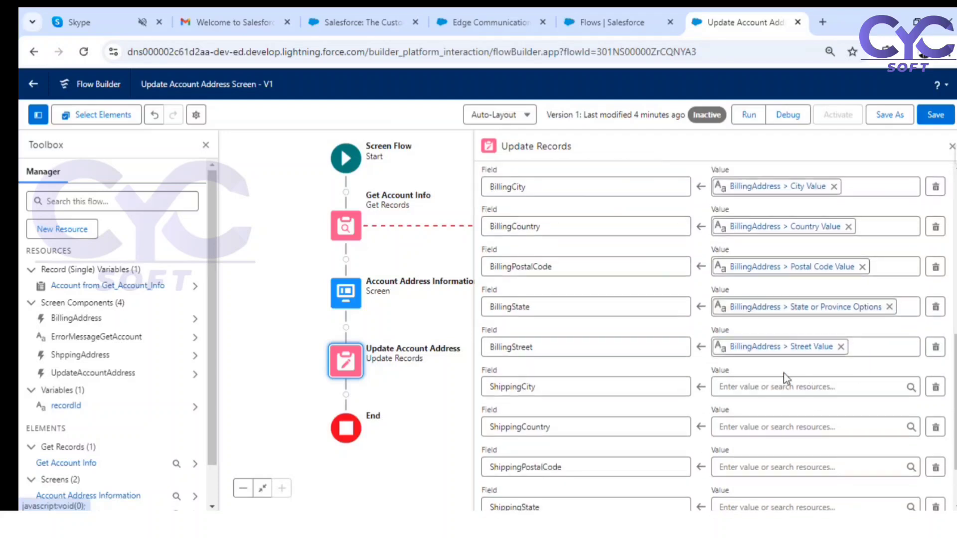
pyautogui.click(750, 318)
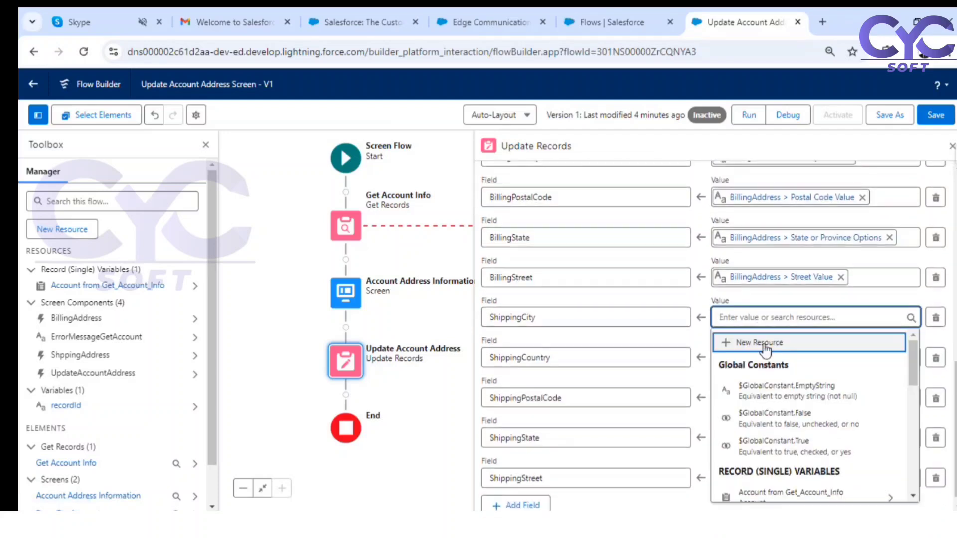
pyautogui.scroll(-3, 765, 351)
pyautogui.click(790, 465)
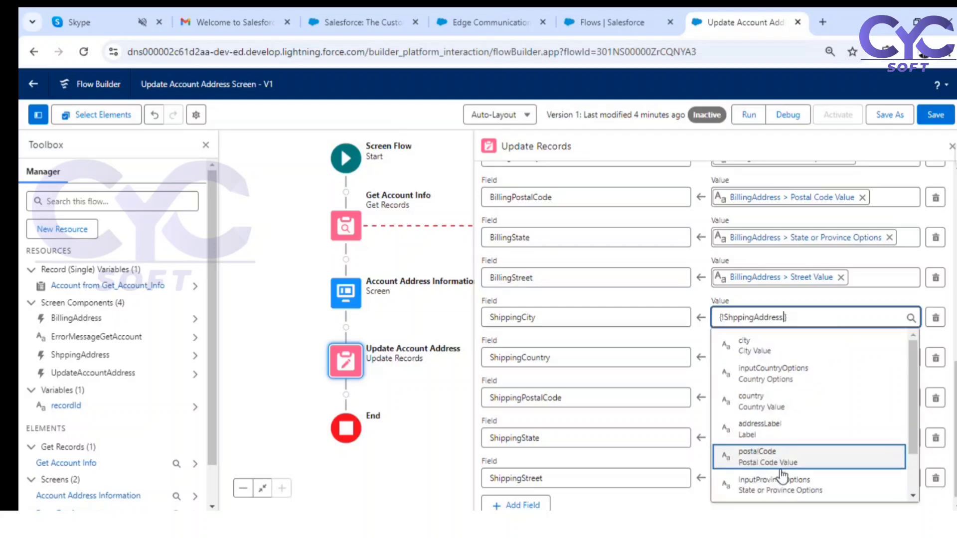
pyautogui.click(797, 357)
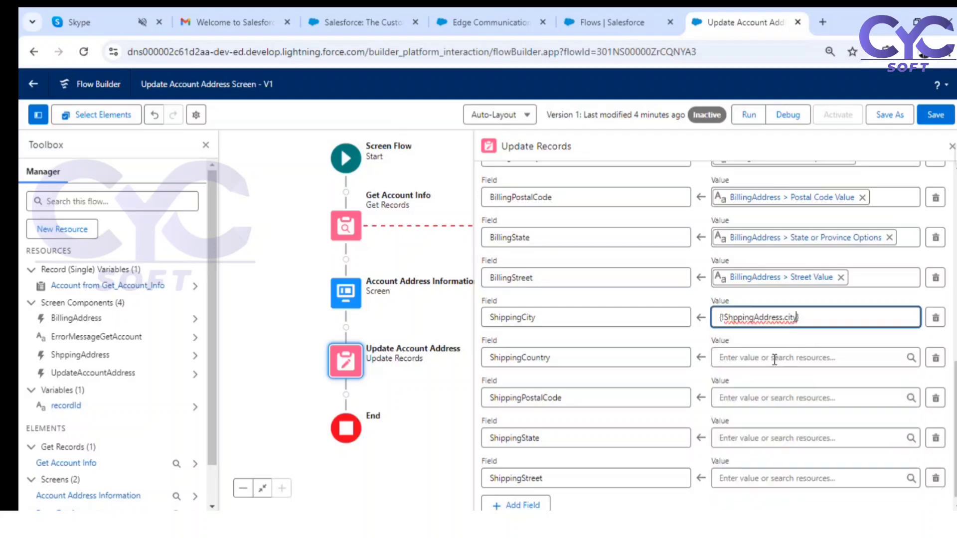
# Set the ShippingCountry field's value to the Country Value of the ShppingAddress screen component.
pyautogui.click(780, 358)
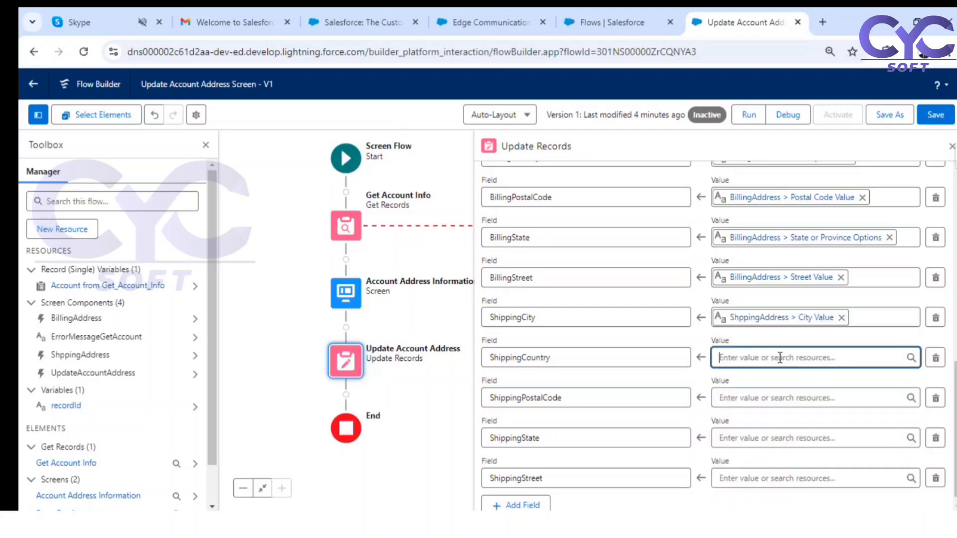
pyautogui.scroll(-5, 781, 263)
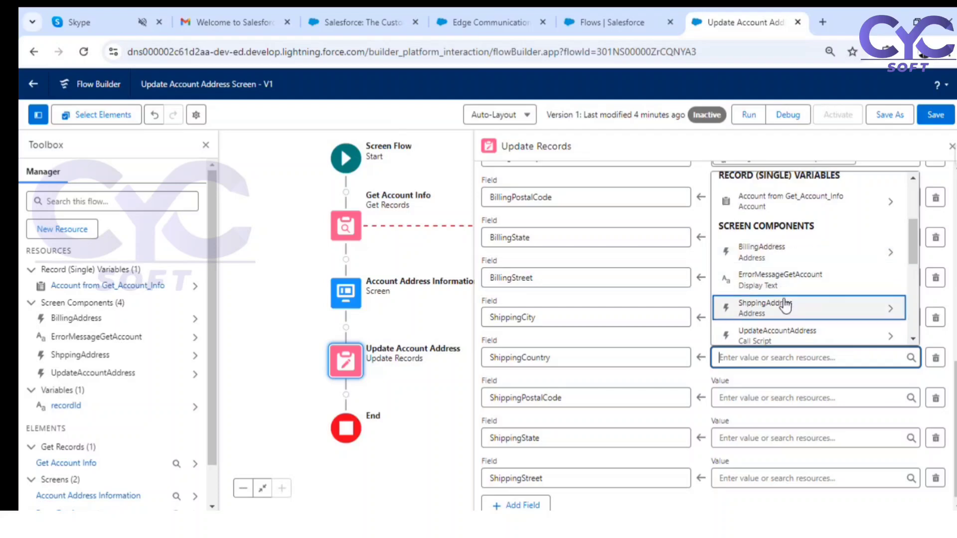
pyautogui.scroll(-2, 785, 306)
pyautogui.click(788, 245)
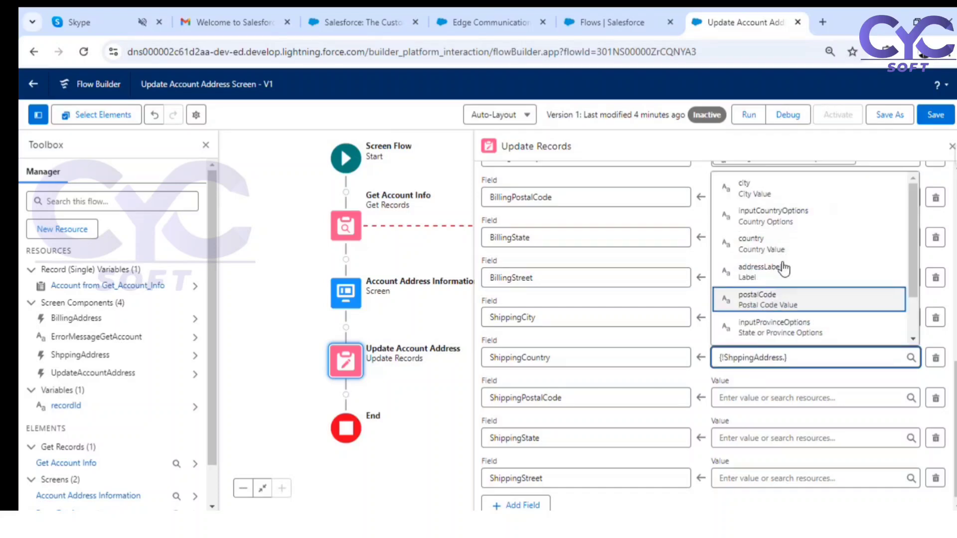
pyautogui.click(784, 246)
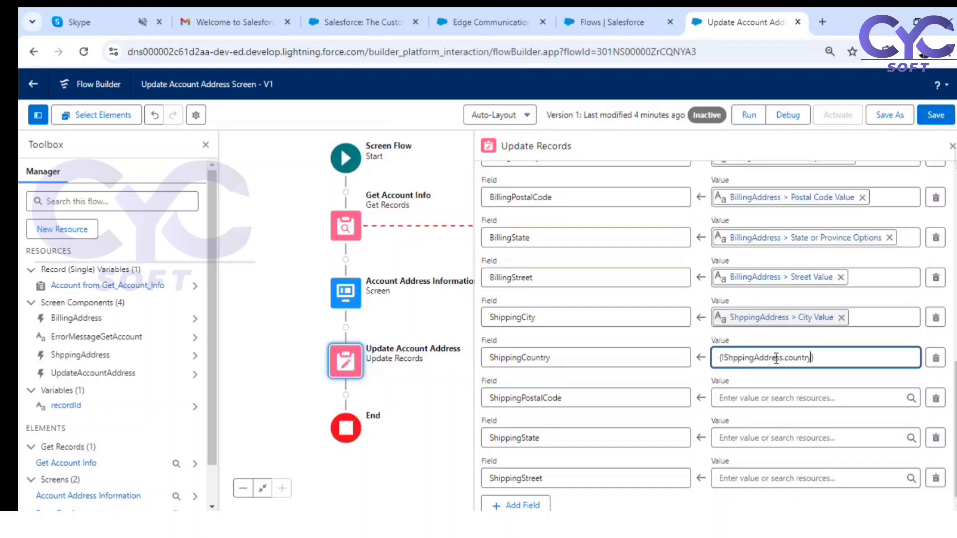
# Set the ShippingPostalCode field's value to the Postal Code Value of the ShppingAddress screen component.
pyautogui.click(764, 397)
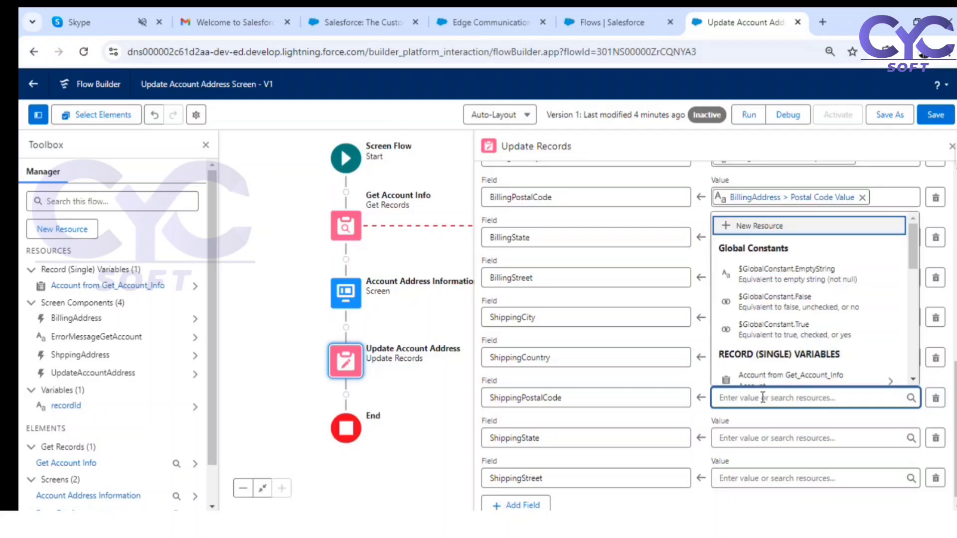
pyautogui.scroll(-3, 777, 328)
pyautogui.click(780, 360)
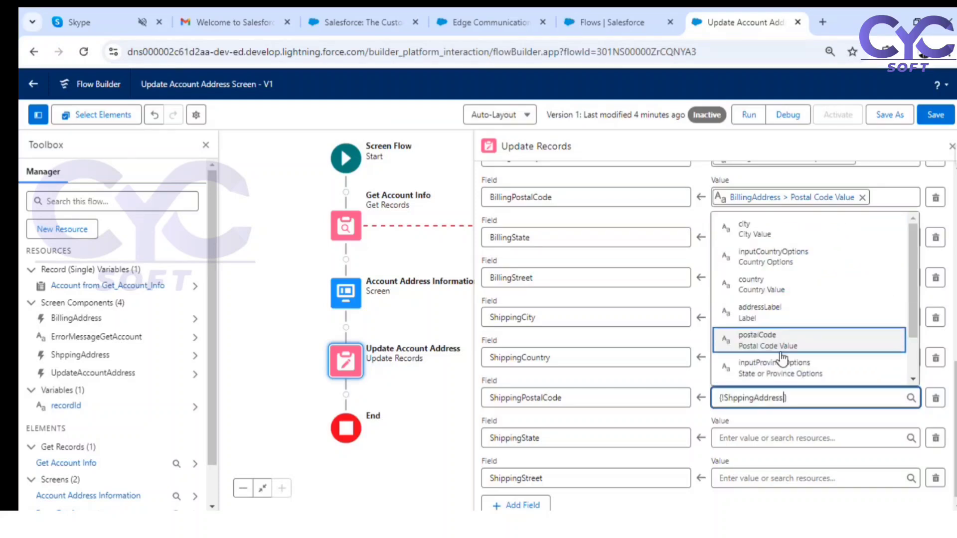
pyautogui.click(784, 344)
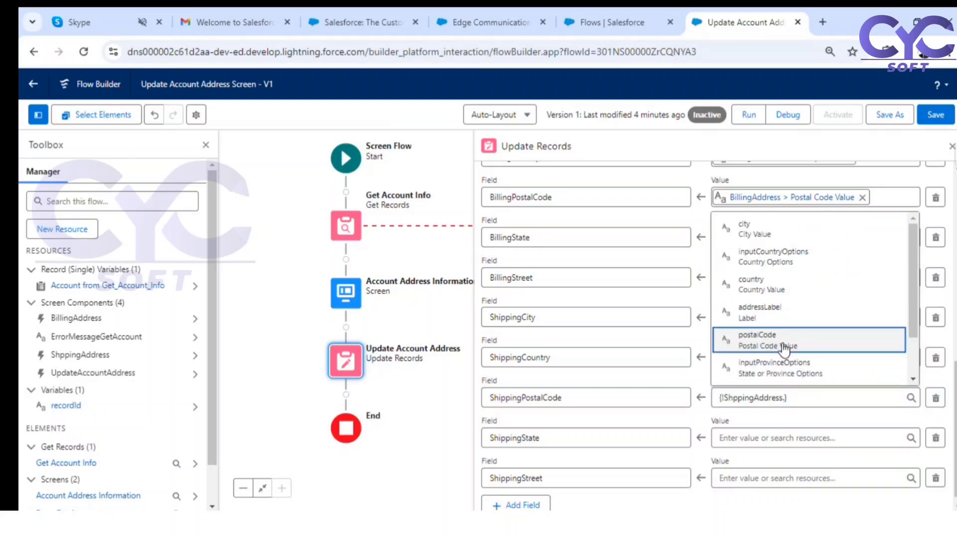
# Set the ShippingState field's value to the State or Province Options of the ShppingAddress screen component.
pyautogui.click(755, 442)
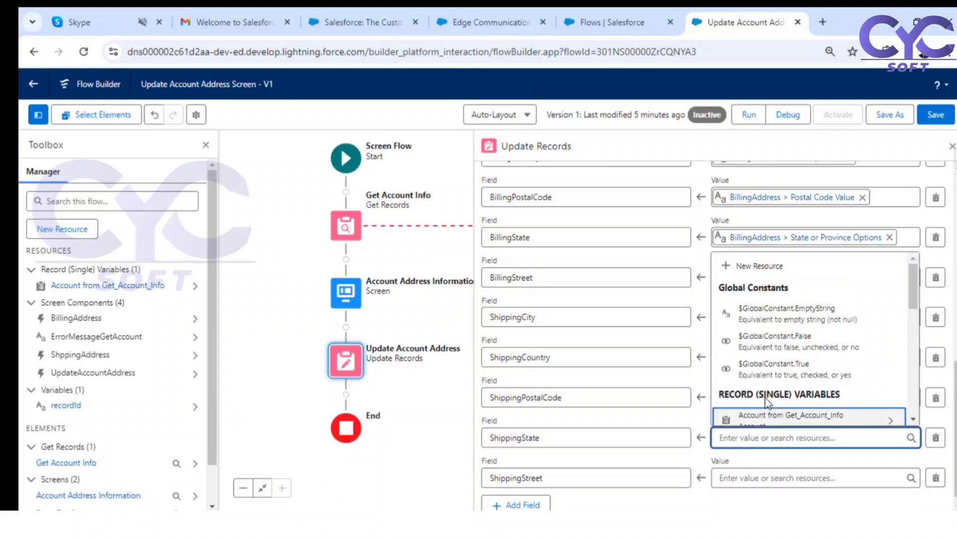
pyautogui.scroll(-5, 777, 349)
pyautogui.click(783, 322)
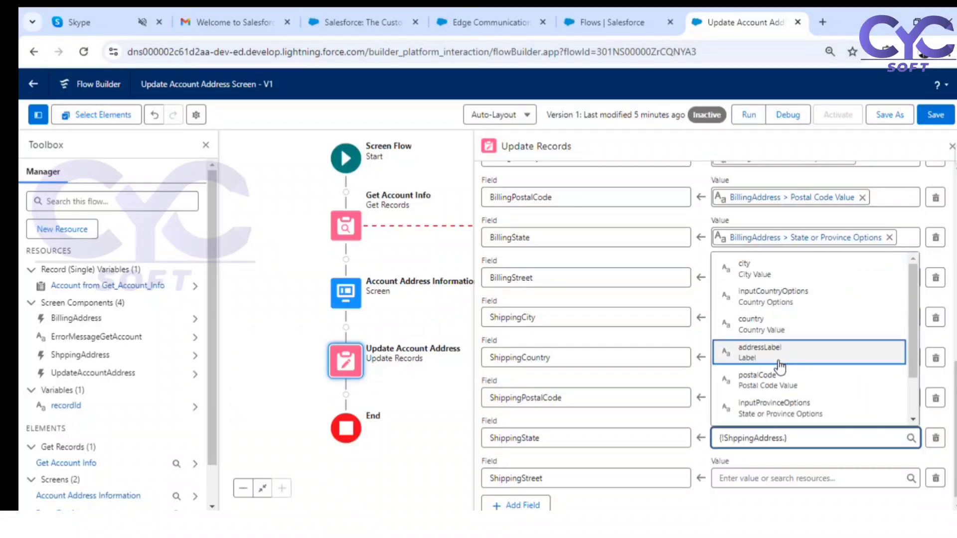
pyautogui.click(785, 412)
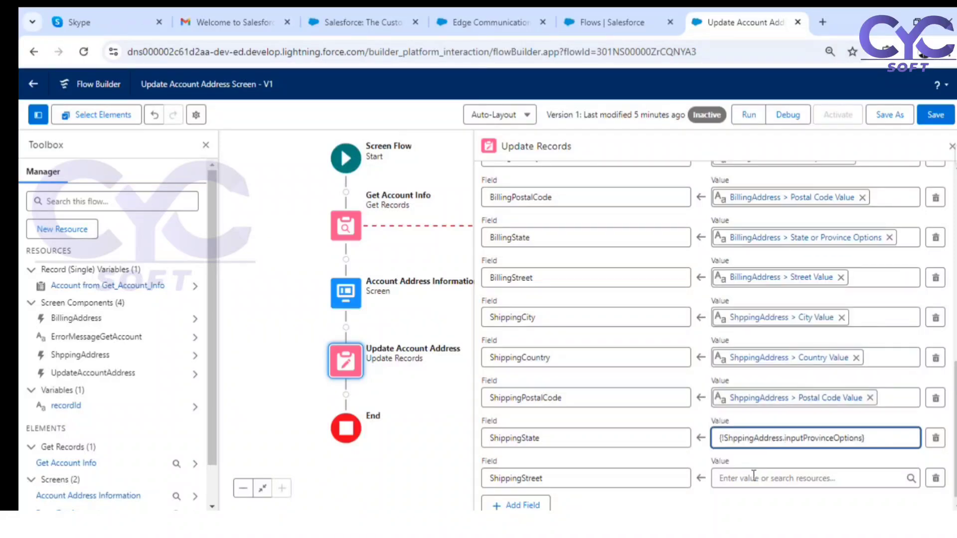
# Set the ShippingStreet field's value to the Street Value of the ShppingAddress screen component and save the flow.
pyautogui.click(753, 478)
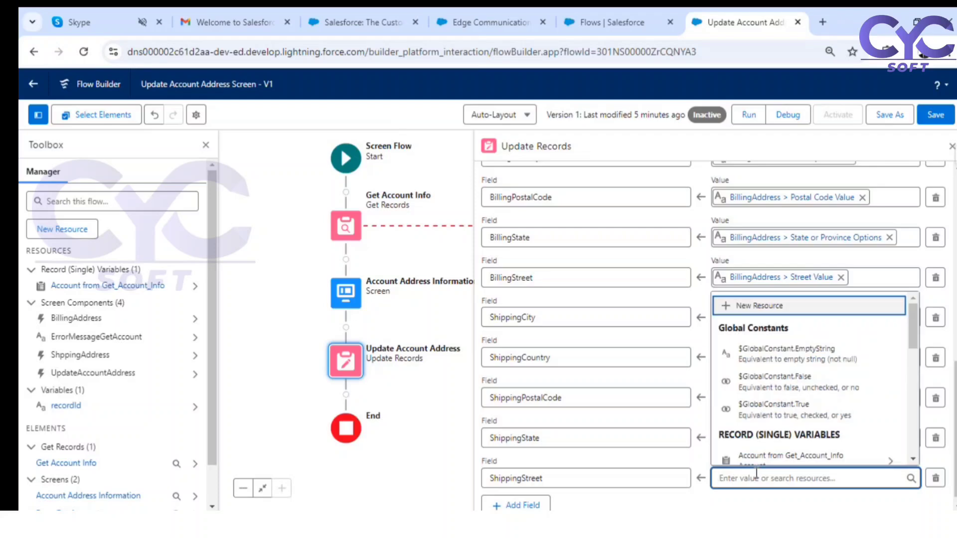
pyautogui.scroll(-3, 787, 399)
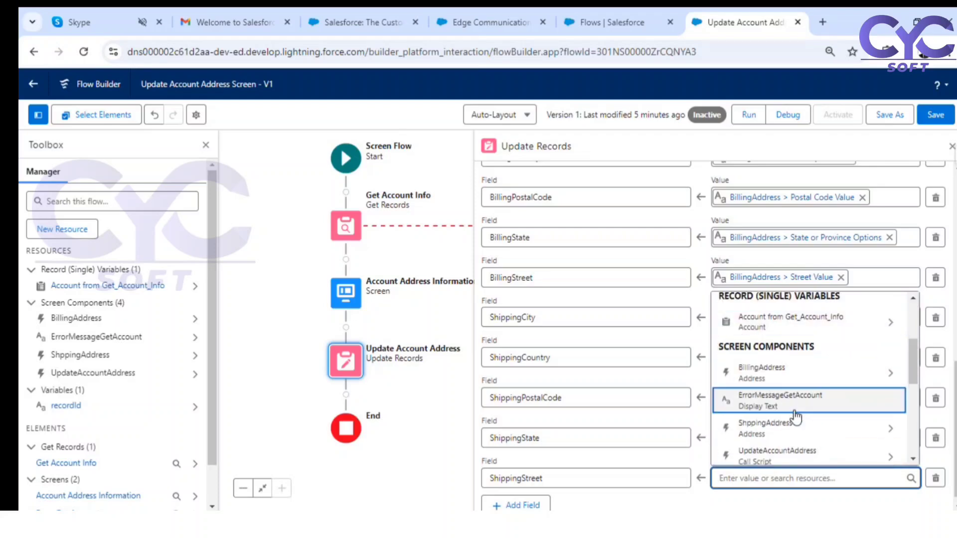
pyautogui.click(781, 442)
pyautogui.scroll(-1, 784, 425)
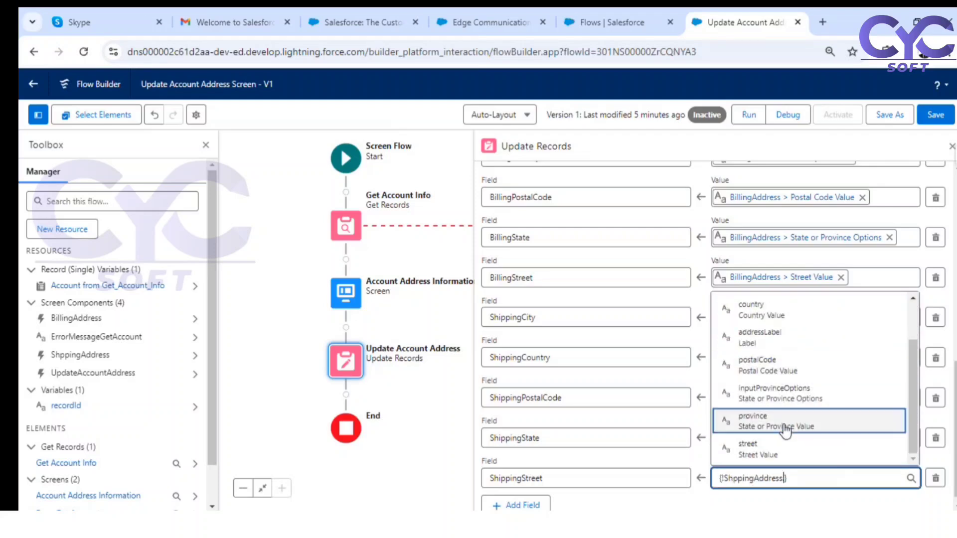
pyautogui.click(770, 451)
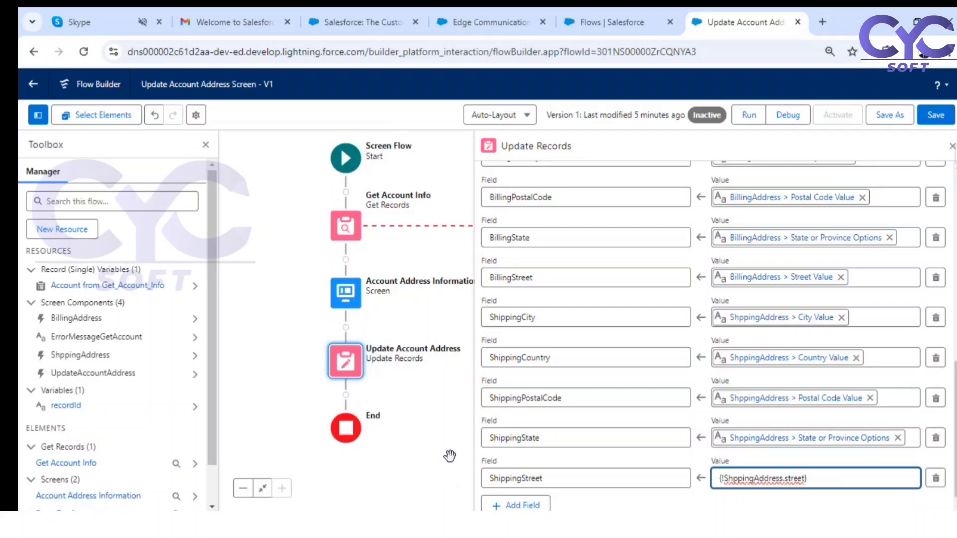
pyautogui.click(644, 419)
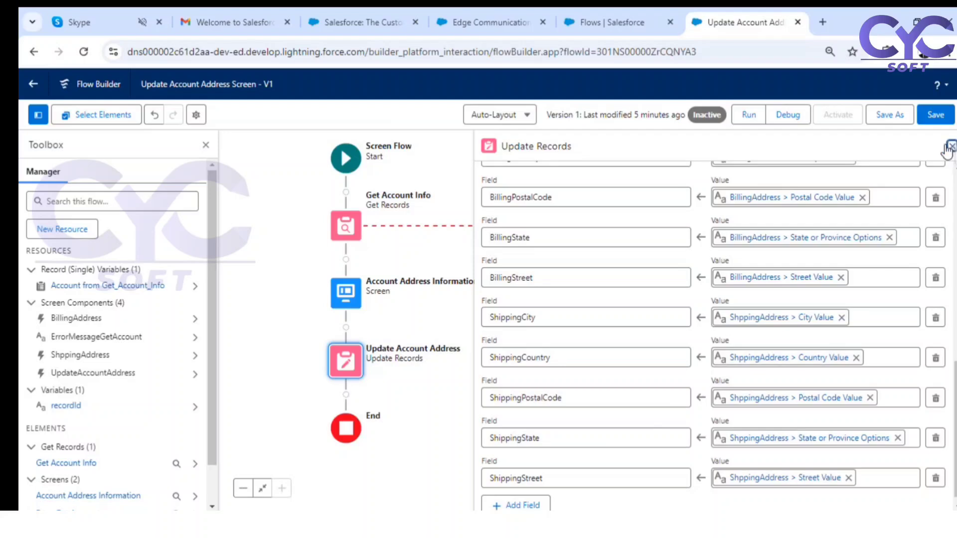
pyautogui.click(934, 116)
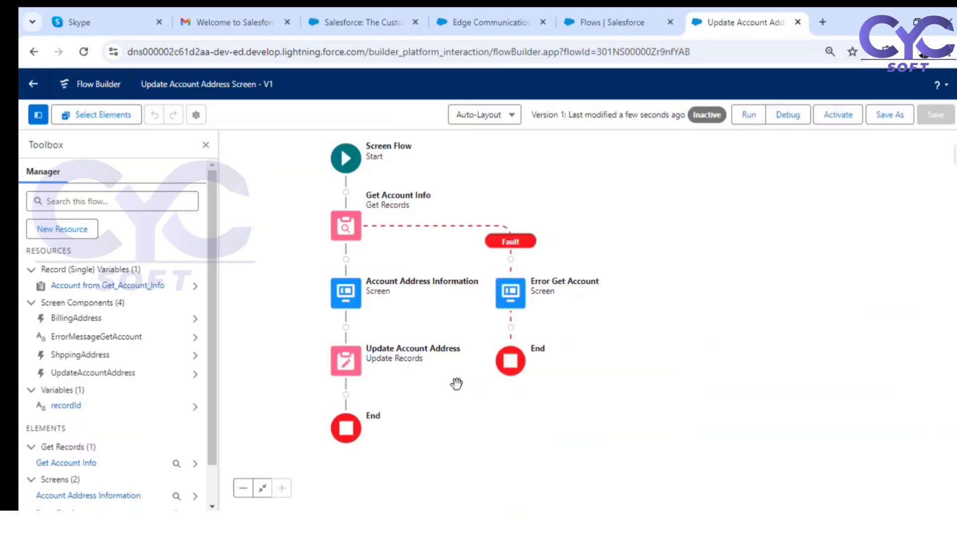
# Add a Screen element labelled "record updated" after the Update Account Address element and hide its header.
pyautogui.moveTo(764, 374); pyautogui.dragTo(876, 306)
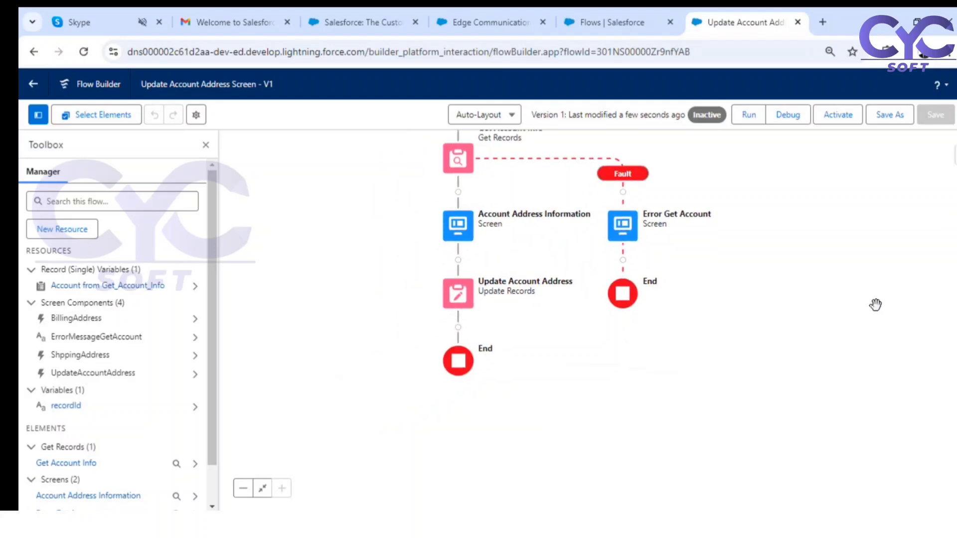
pyautogui.click(458, 328)
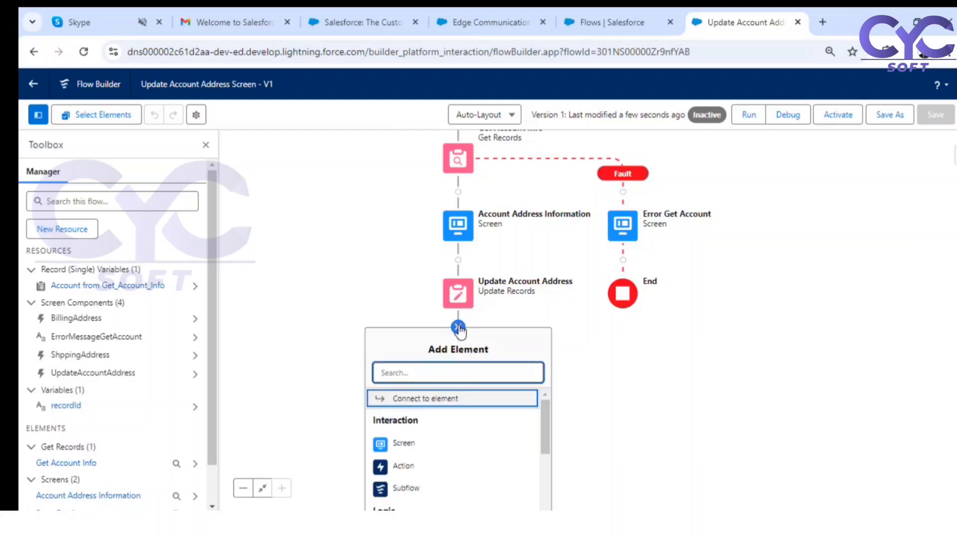
pyautogui.click(406, 444)
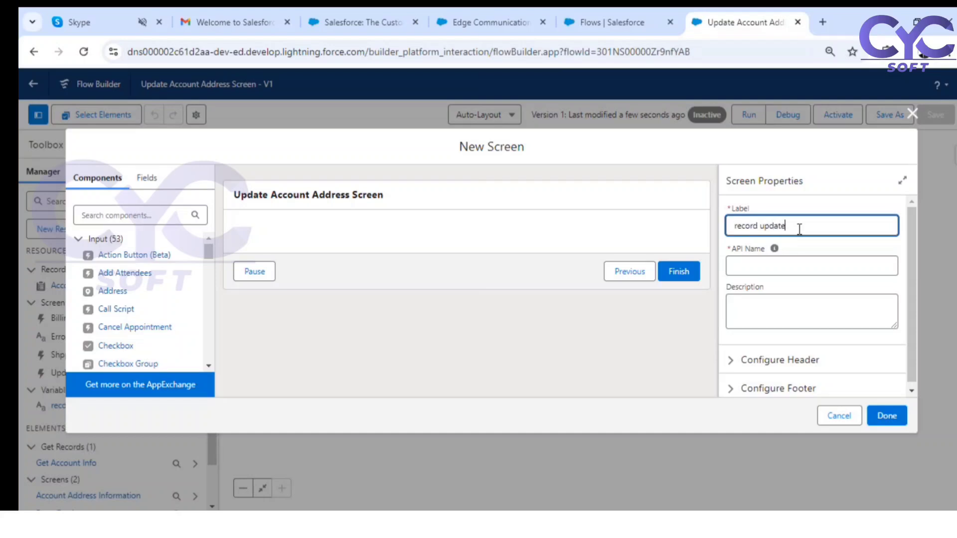
pyautogui.click(797, 247)
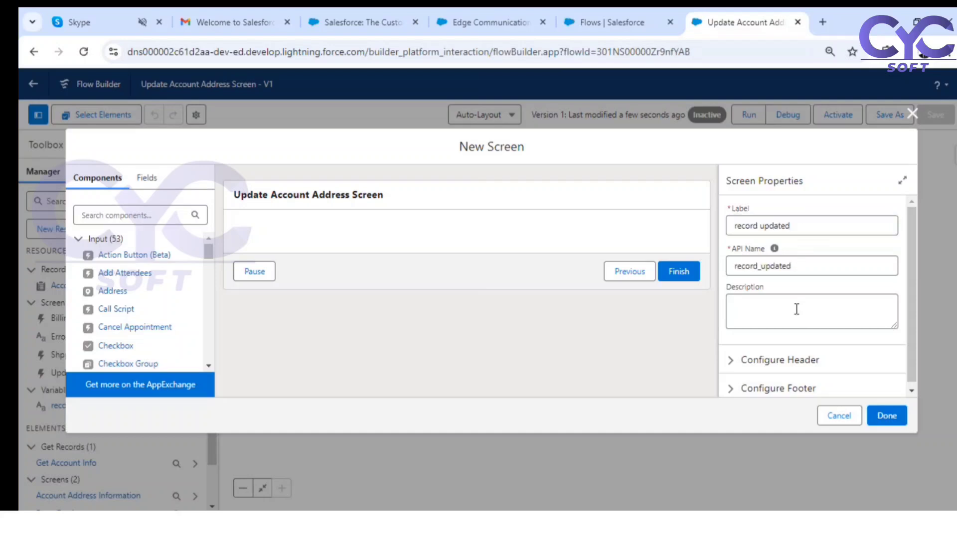
pyautogui.click(732, 357)
pyautogui.click(767, 375)
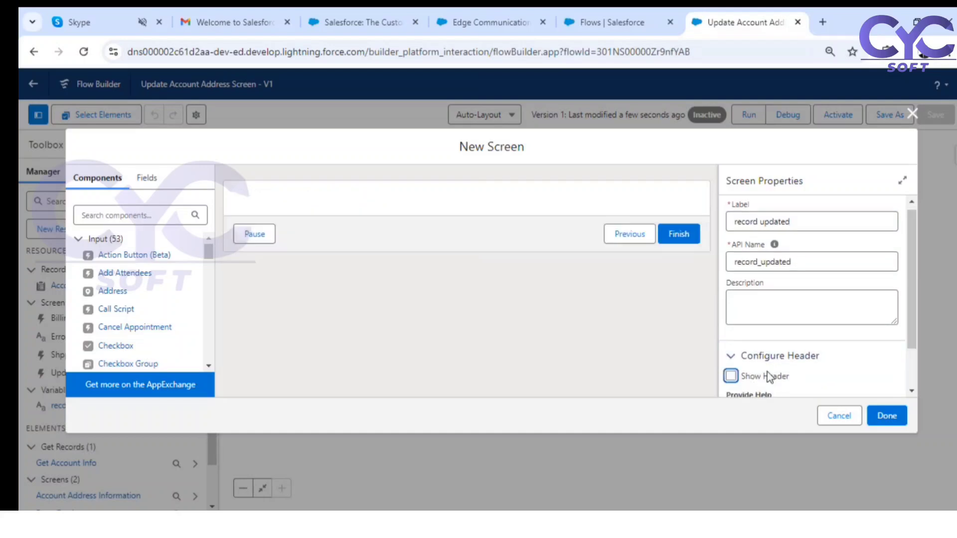
# Add a Call Script component to the screen with API name "updatedmessage" and script text "Record Updated".
pyautogui.scroll(-1, 798, 349)
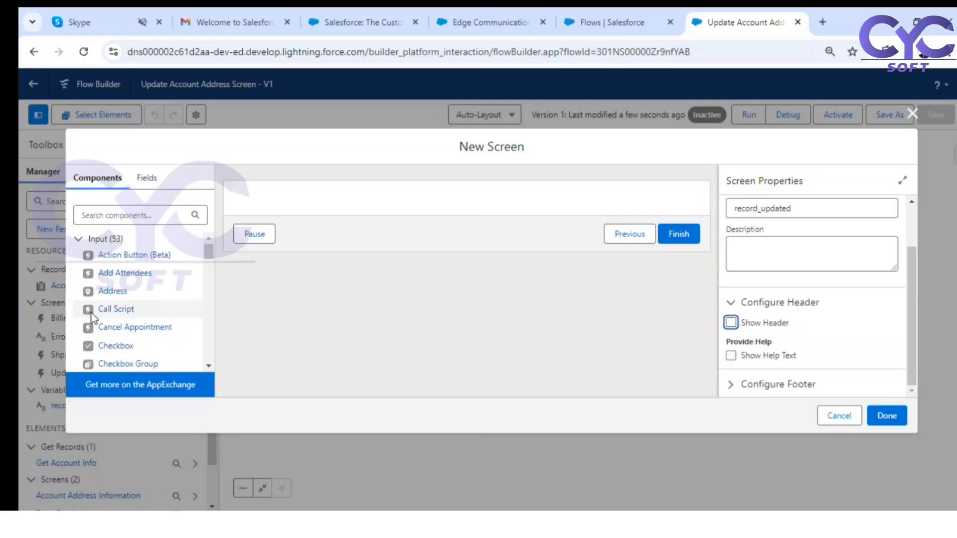
pyautogui.moveTo(110, 311); pyautogui.dragTo(707, 224)
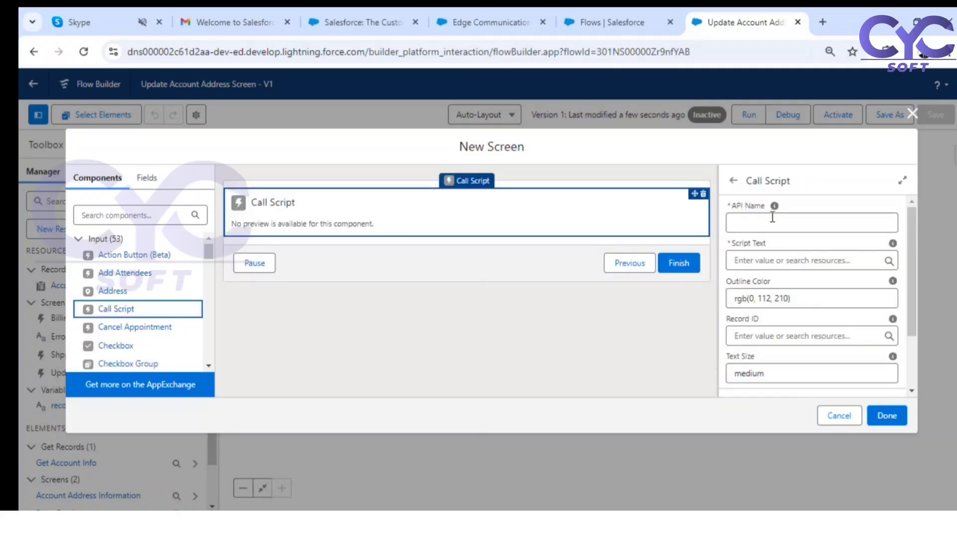
pyautogui.click(772, 222)
pyautogui.write('upd')
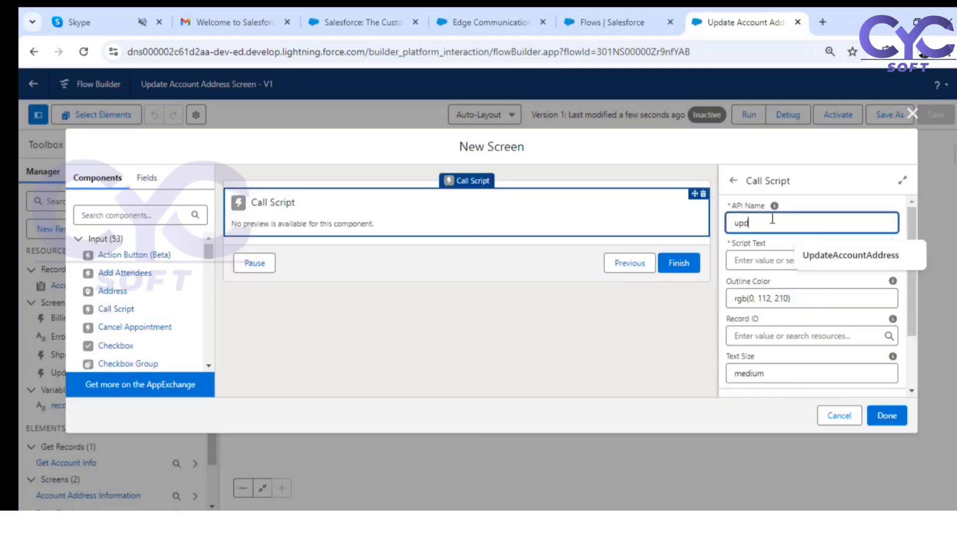
pyautogui.write('atedmessage')
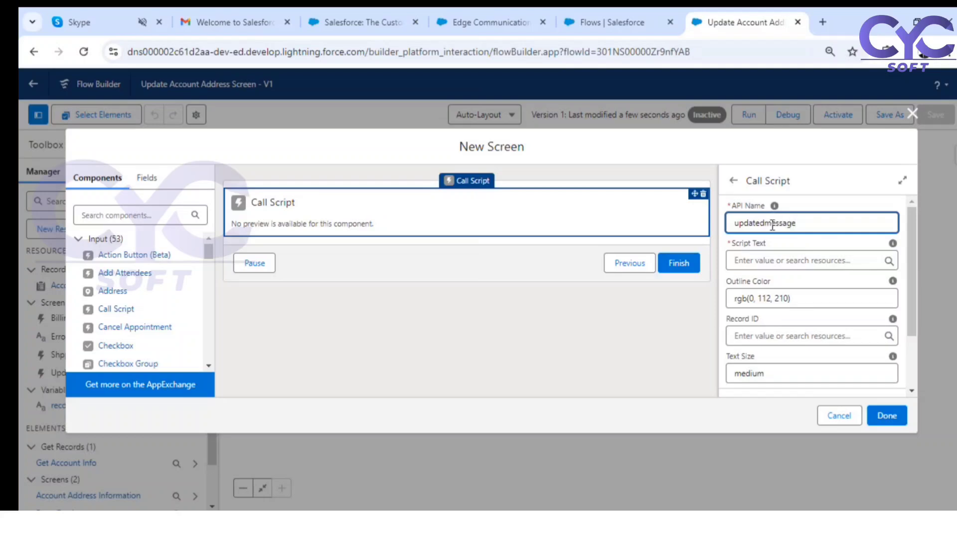
pyautogui.click(765, 263)
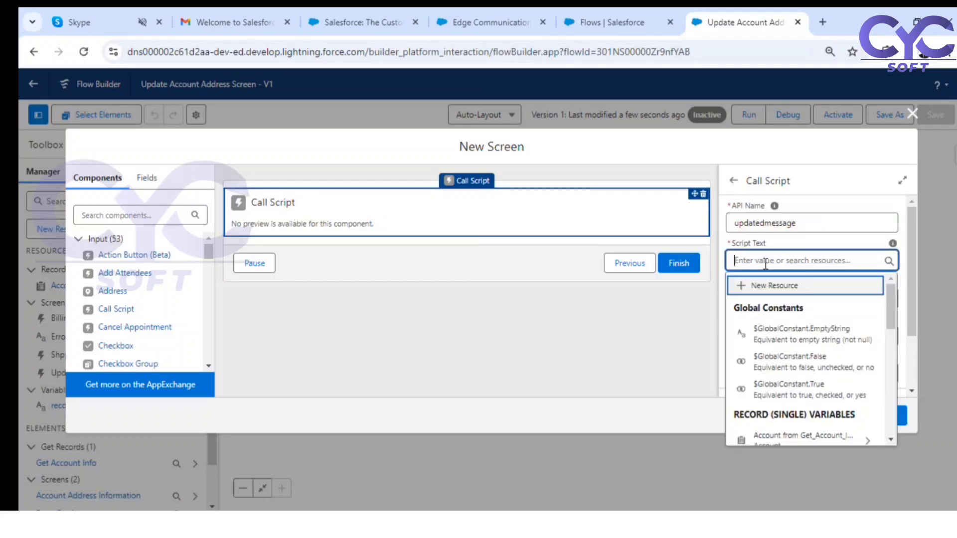
pyautogui.write('Record Updated')
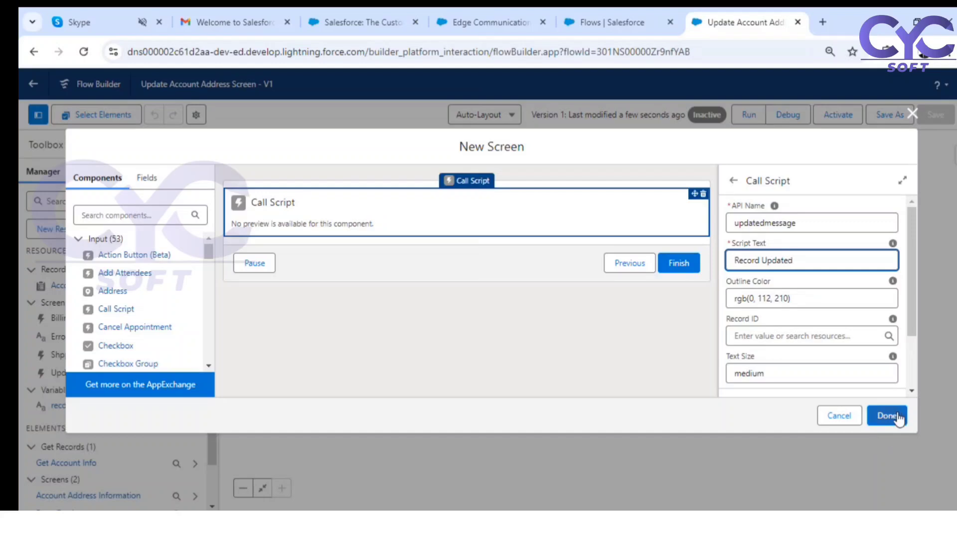
# Set the Call Script component's text size to large and finish the record updated screen.
pyautogui.click(801, 373)
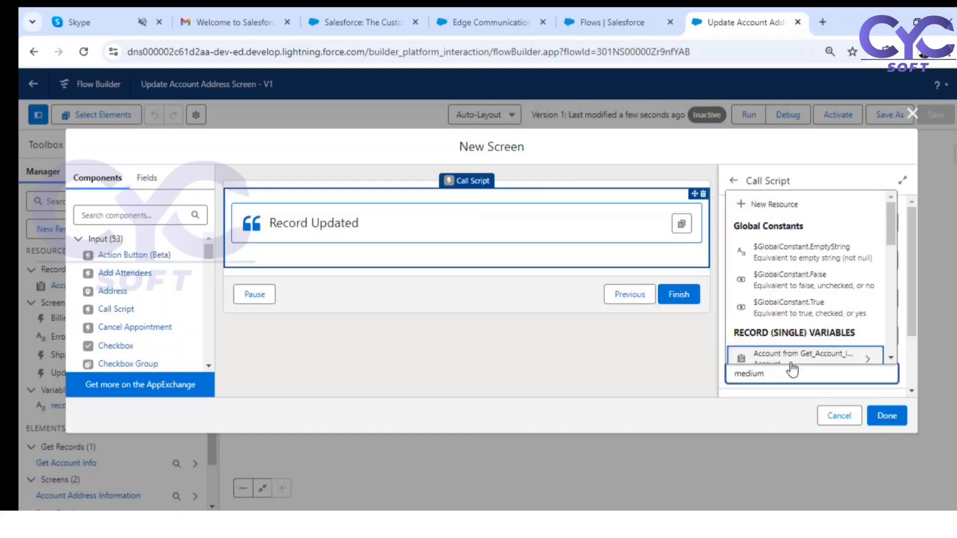
pyautogui.press('BackSpace')
pyautogui.press('BackSpace')
pyautogui.press('BackSpace')
pyautogui.press('BackSpace')
pyautogui.press('BackSpace')
pyautogui.press('BackSpace')
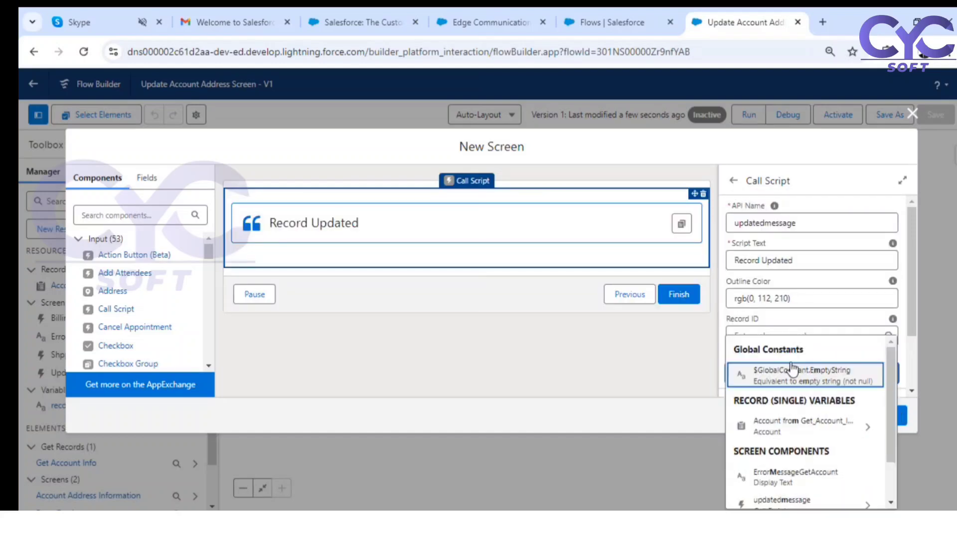
pyautogui.write('lrge')
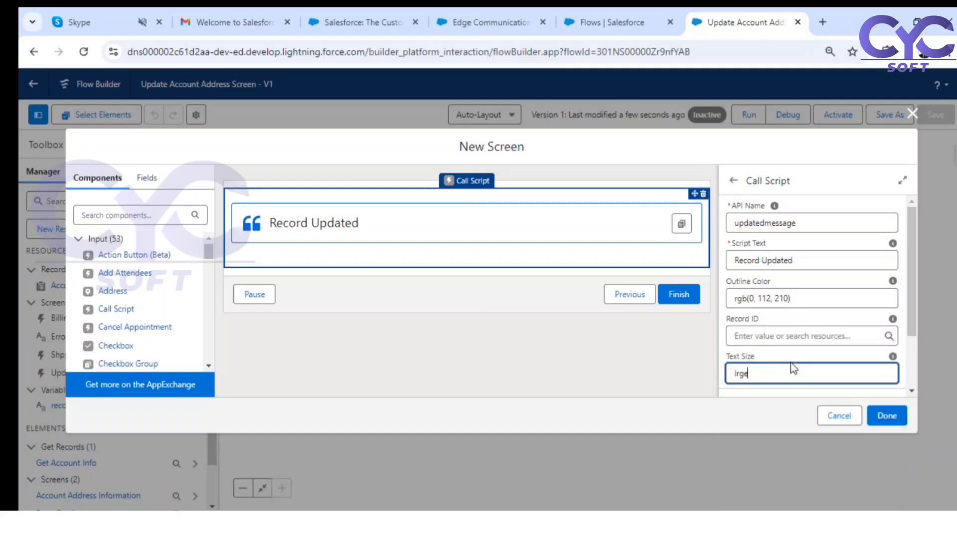
pyautogui.write('ar')
pyautogui.click(883, 419)
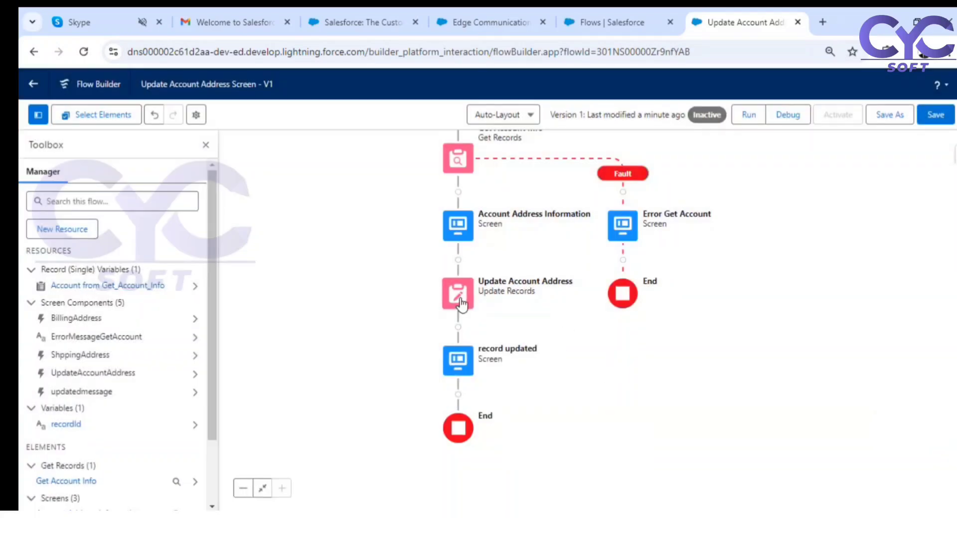
# Add a fault path to the Update Account Address element and place a Screen element on it.
pyautogui.click(458, 293)
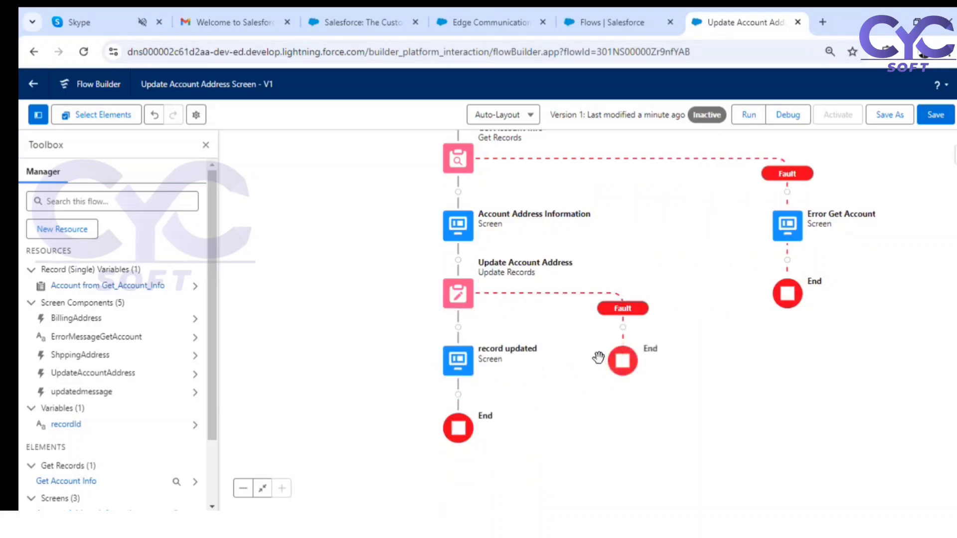
pyautogui.click(622, 327)
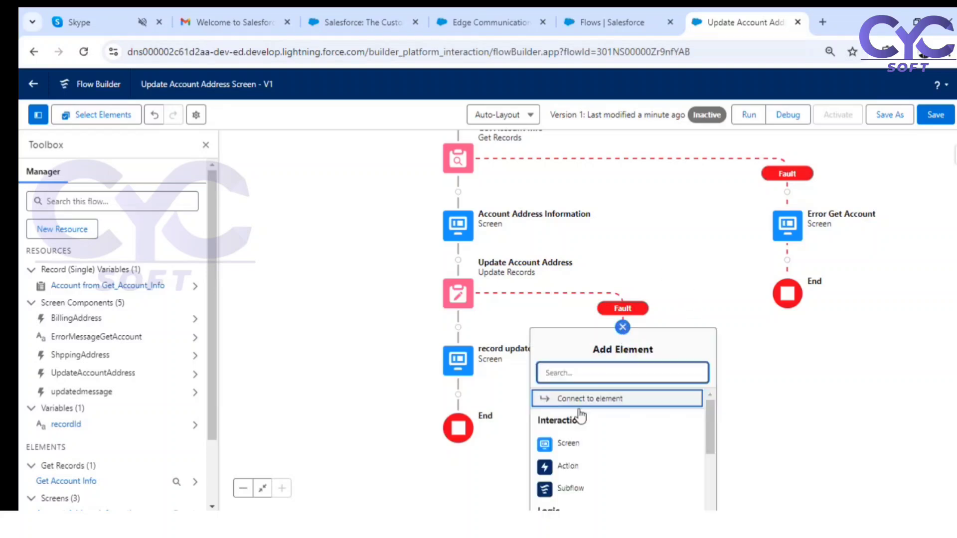
pyautogui.click(576, 448)
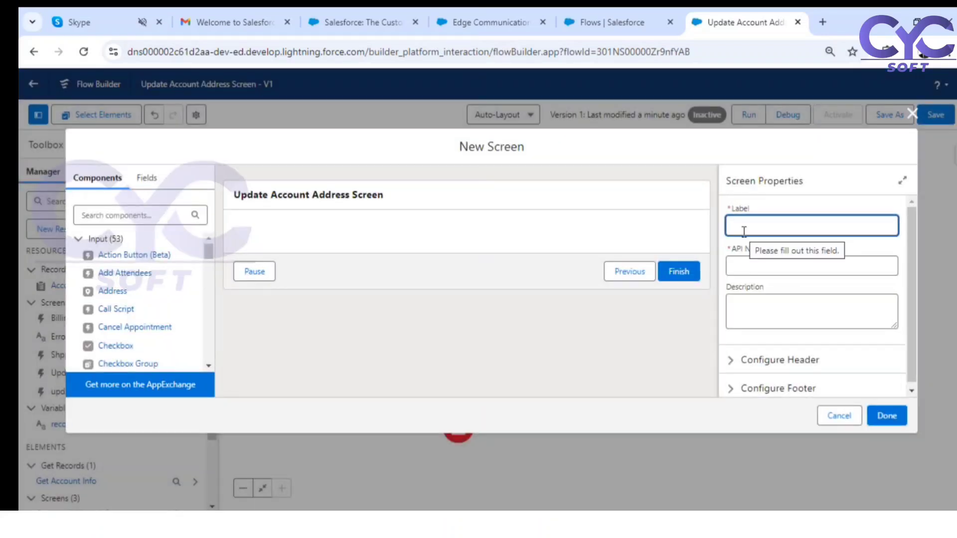
# Label the new fault screen "Update Error Screen" and hide its header.
pyautogui.write('Update Error Screen')
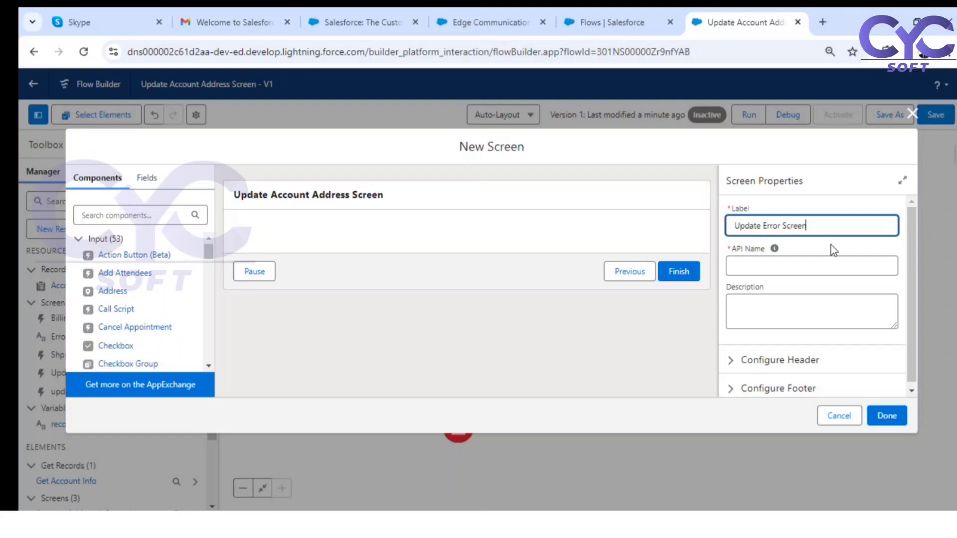
pyautogui.click(831, 245)
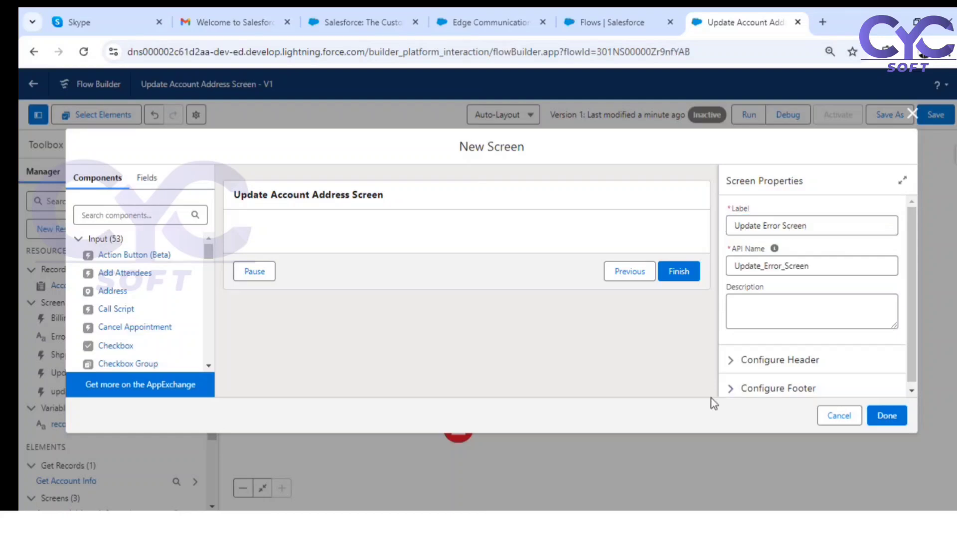
pyautogui.click(747, 363)
pyautogui.click(760, 382)
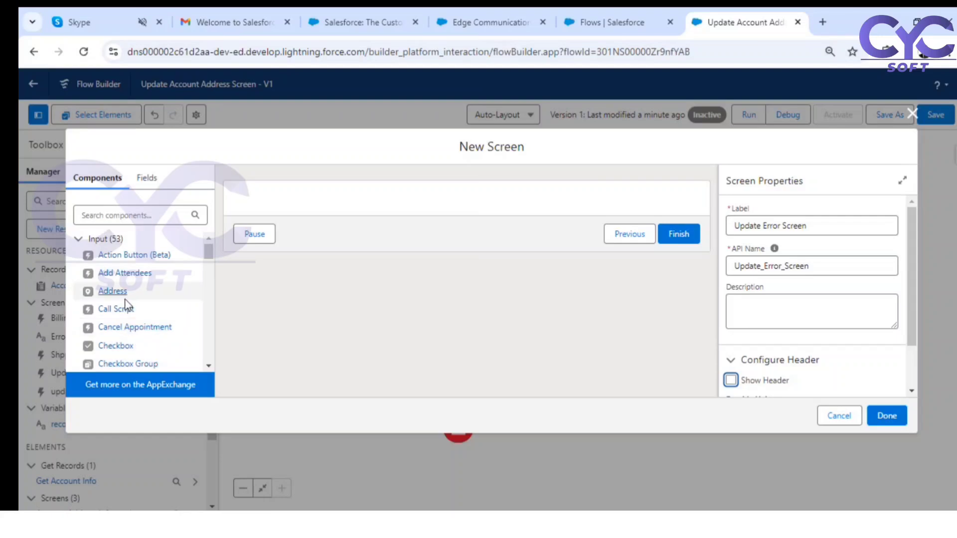
# Add a Display Text component to the error screen with API name "updateerrormesg".
pyautogui.scroll(-6, 122, 324)
pyautogui.scroll(-5, 123, 352)
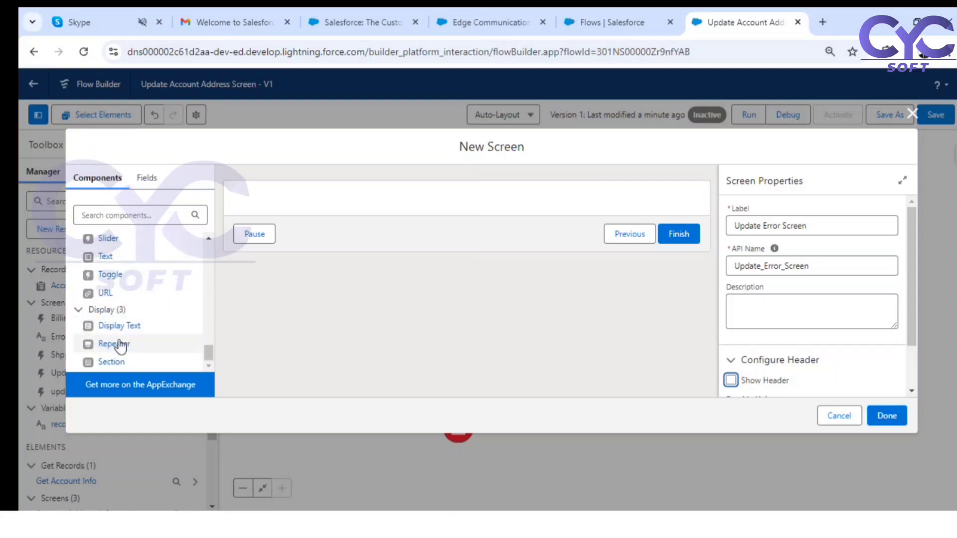
pyautogui.moveTo(120, 327); pyautogui.dragTo(576, 211)
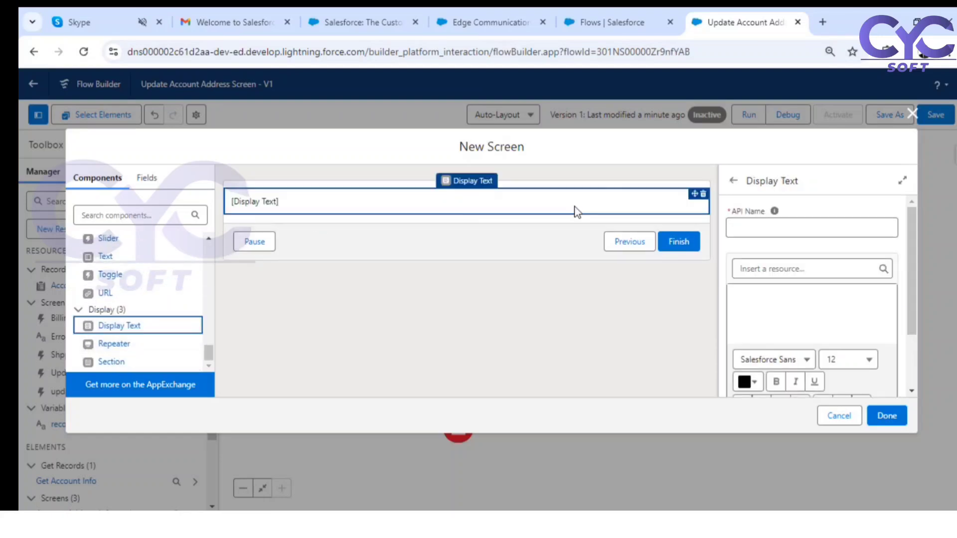
pyautogui.click(766, 227)
pyautogui.write('upd')
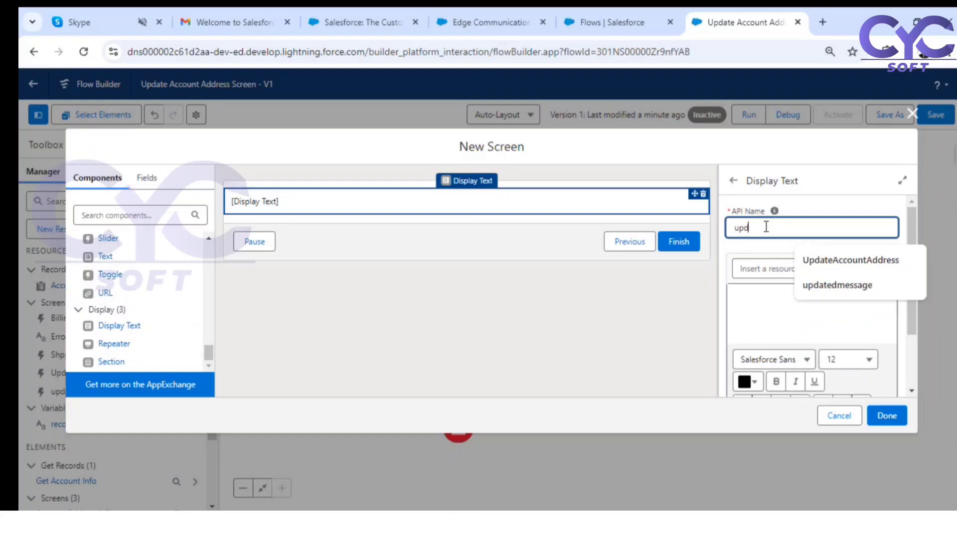
pyautogui.write('ateerrormesg')
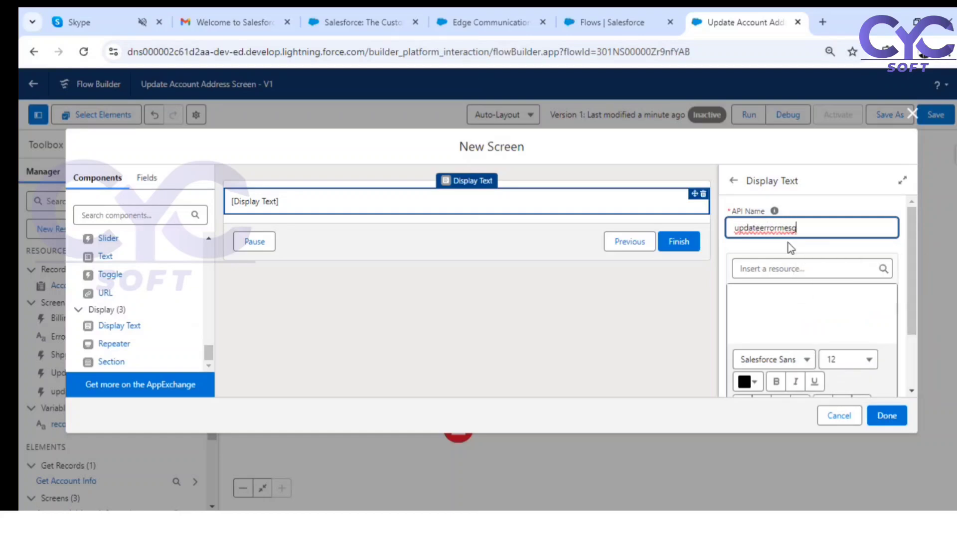
pyautogui.click(796, 248)
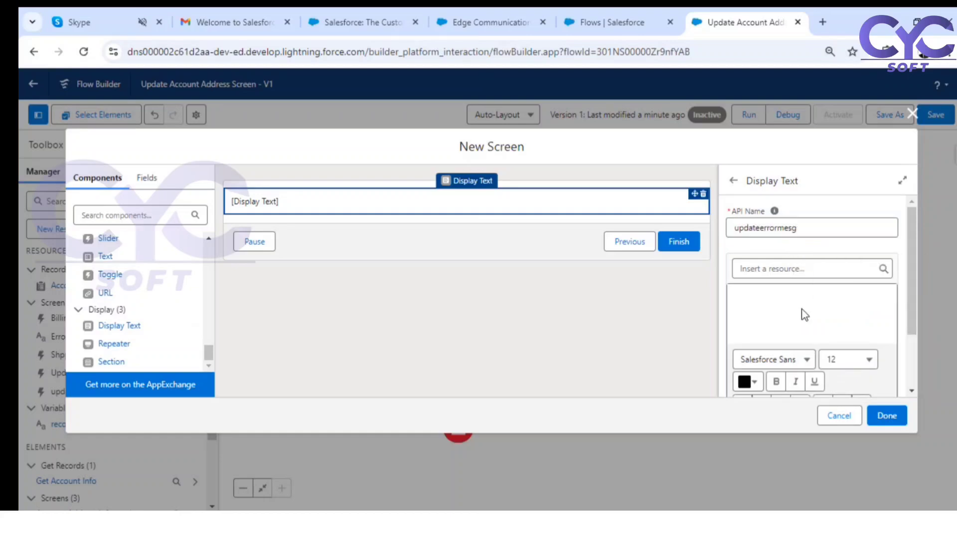
# Insert the $Flow global variable's FaultMessage as the content of the display text.
pyautogui.click(814, 269)
pyautogui.scroll(-5, 800, 399)
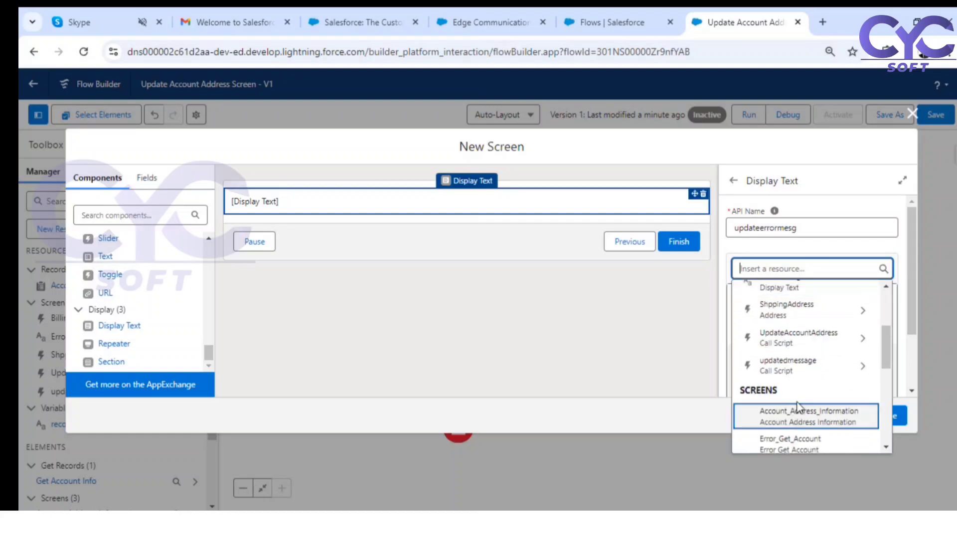
pyautogui.scroll(-4, 799, 401)
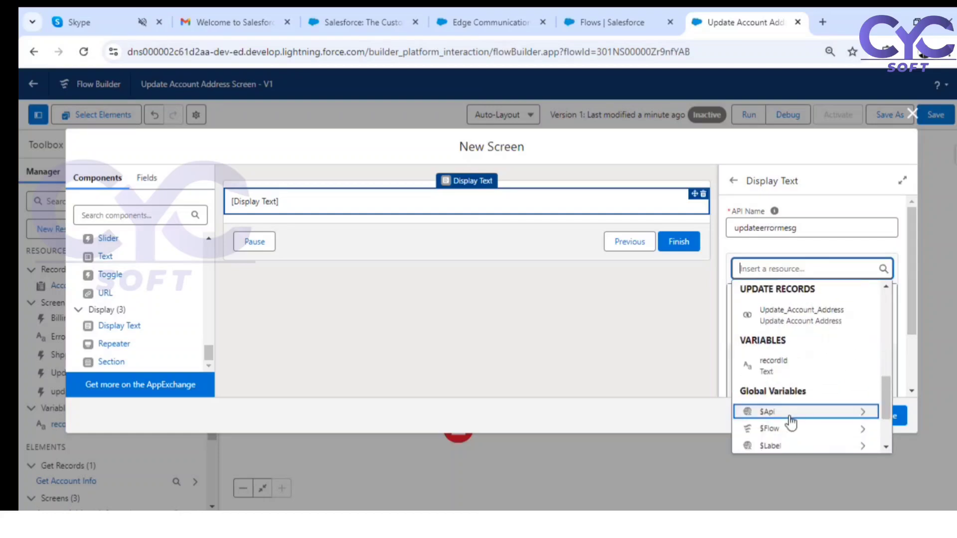
pyautogui.click(786, 427)
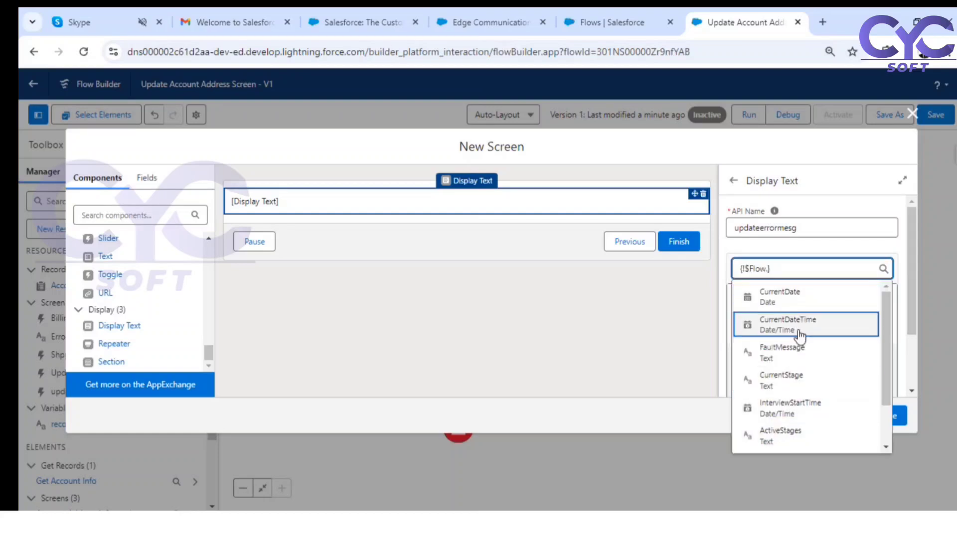
pyautogui.click(796, 355)
# Make the {!$Flow.FaultMessage} text bold and set its font size to 20.
pyautogui.moveTo(828, 301); pyautogui.dragTo(741, 300)
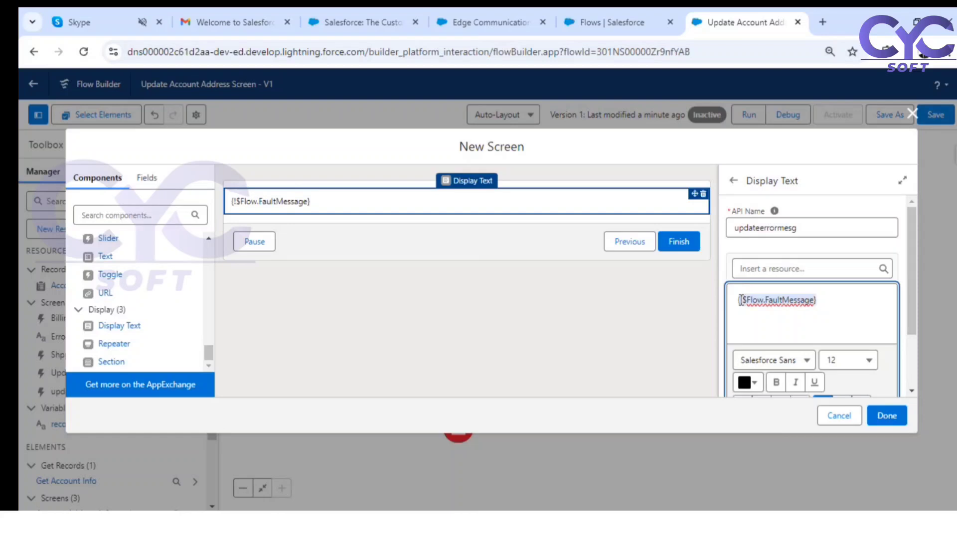
pyautogui.click(776, 382)
pyautogui.click(847, 360)
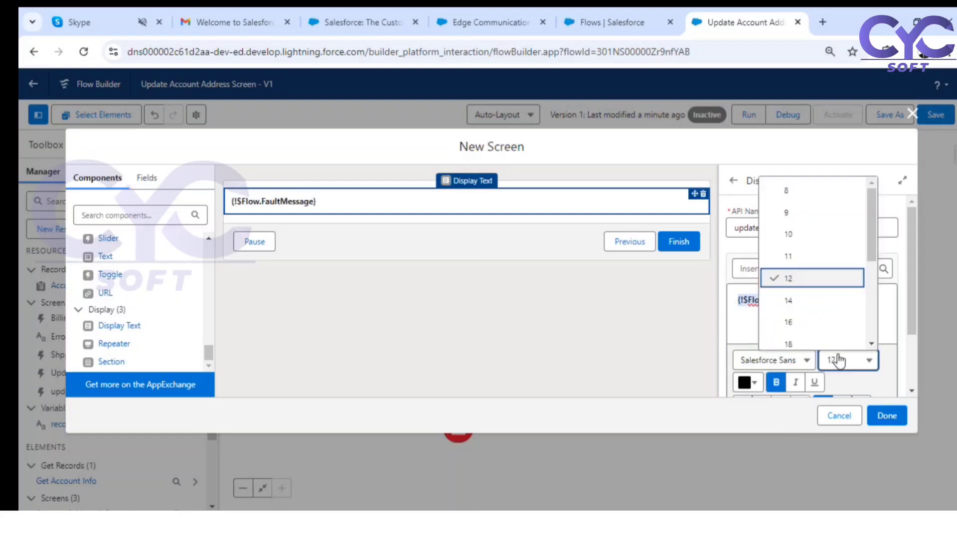
pyautogui.scroll(-1, 834, 324)
pyautogui.click(813, 299)
pyautogui.scroll(-1, 837, 335)
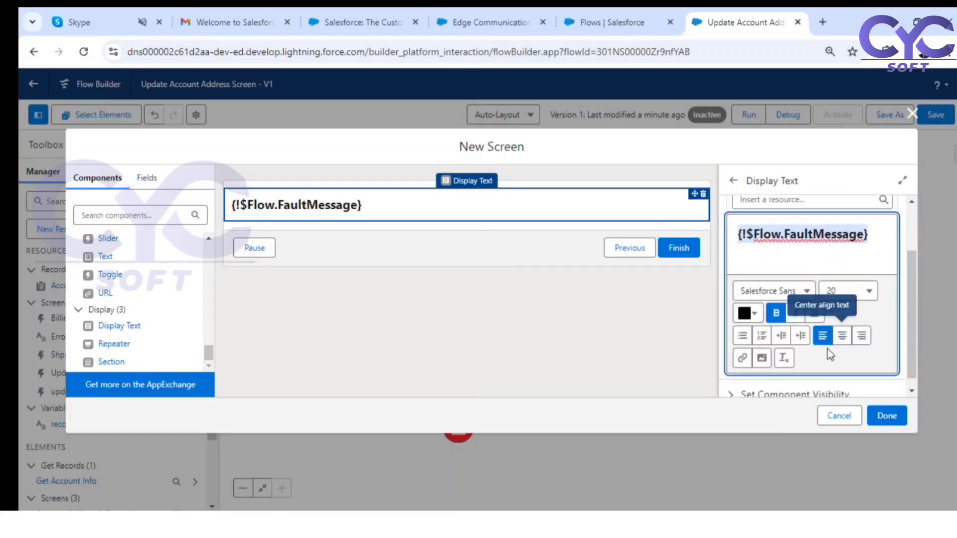
# Center the fault message text, colour it red, and finish the Update Error Screen.
pyautogui.click(841, 337)
pyautogui.click(747, 314)
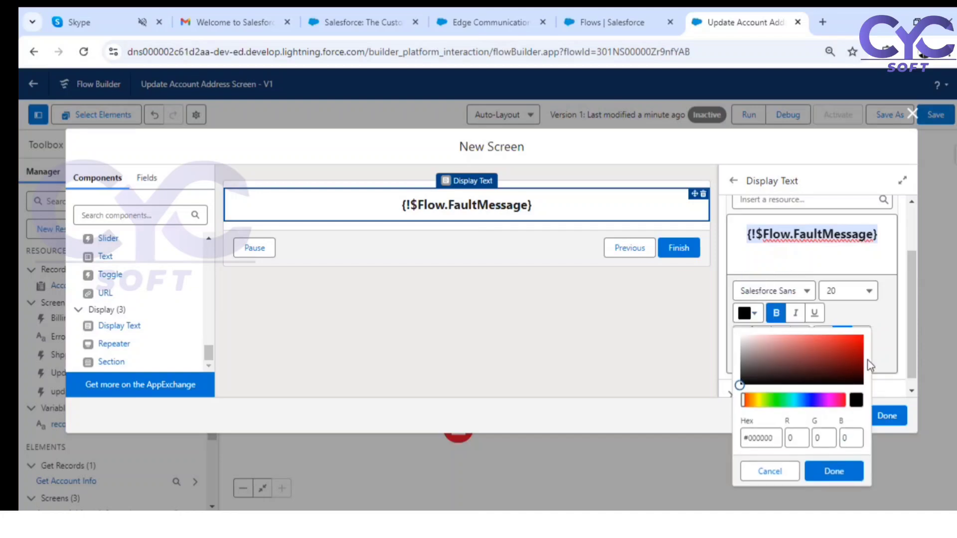
pyautogui.click(862, 339)
pyautogui.click(834, 471)
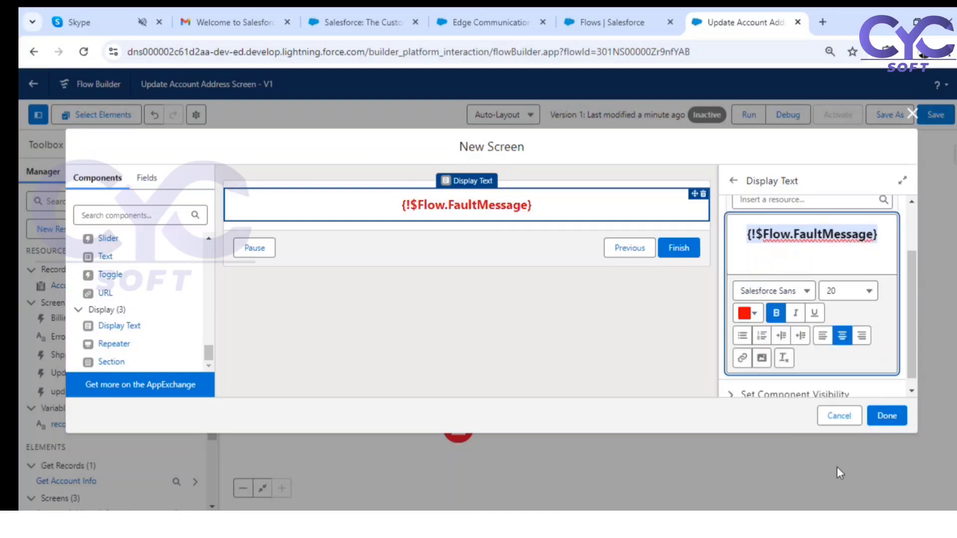
pyautogui.click(912, 114)
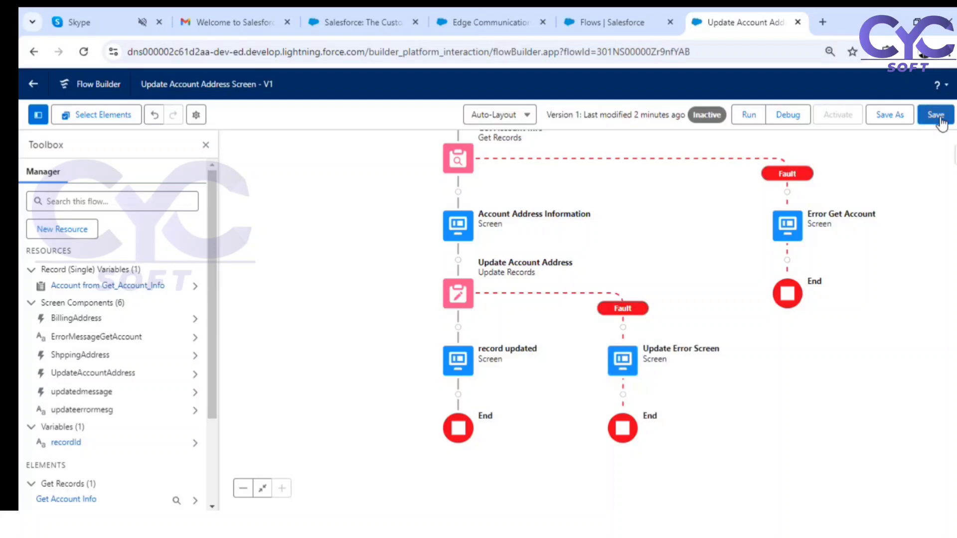
# Save the flow and open its debug run options with the recordId input variable.
pyautogui.click(941, 123)
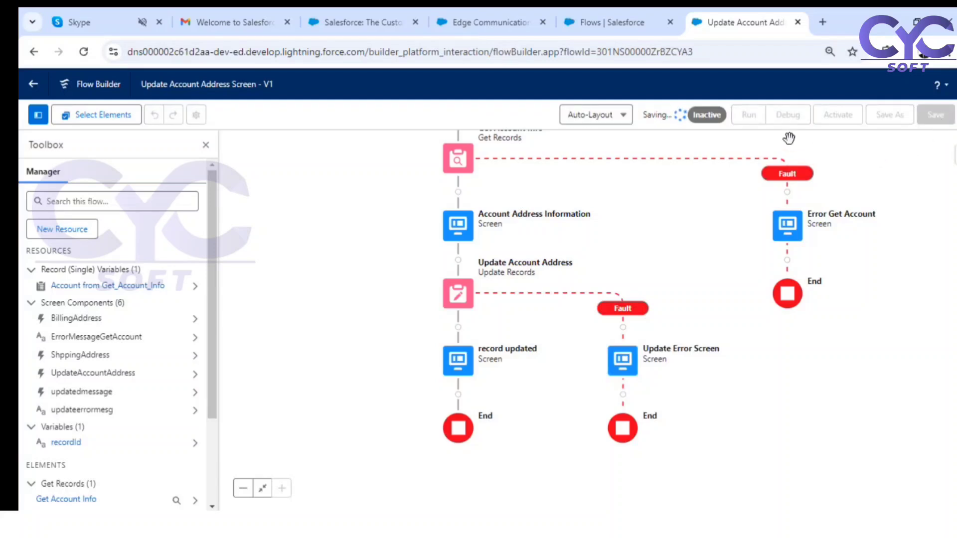
pyautogui.click(785, 117)
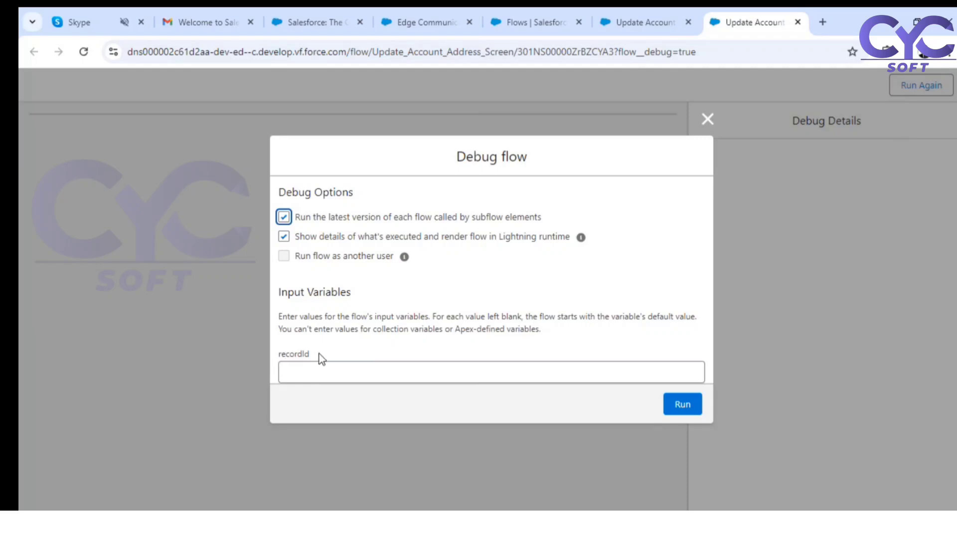
pyautogui.moveTo(319, 354); pyautogui.dragTo(279, 353)
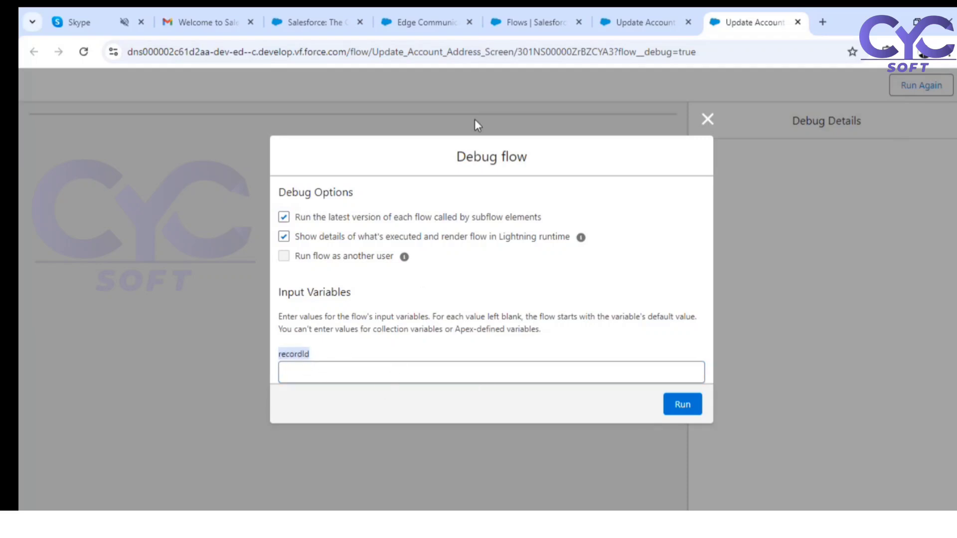
# Run the flow debug using the record ID copied from the Edge Communications account page URL as recordId.
pyautogui.click(412, 29)
pyautogui.doubleClick(501, 53)
pyautogui.hotkey('ctrl', 'c')
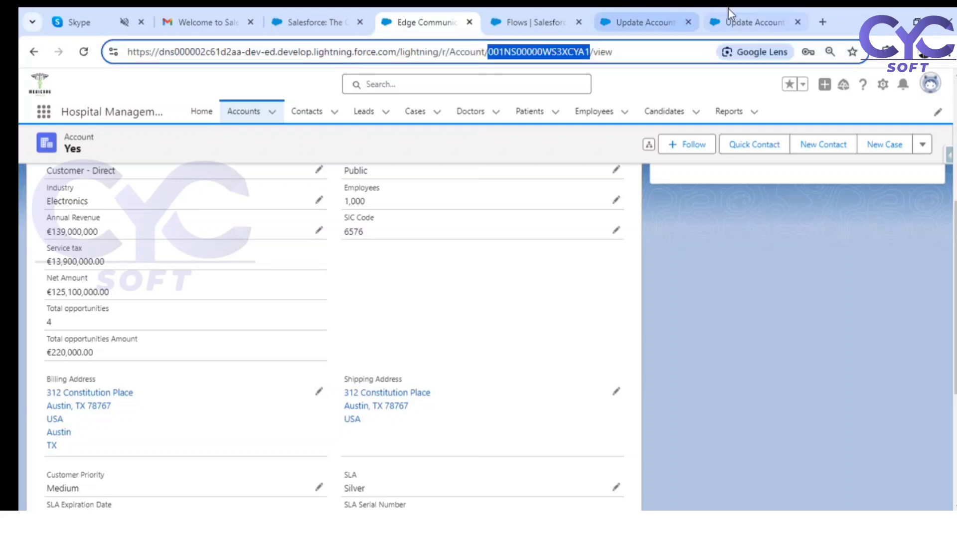
pyautogui.click(741, 14)
pyautogui.click(312, 370)
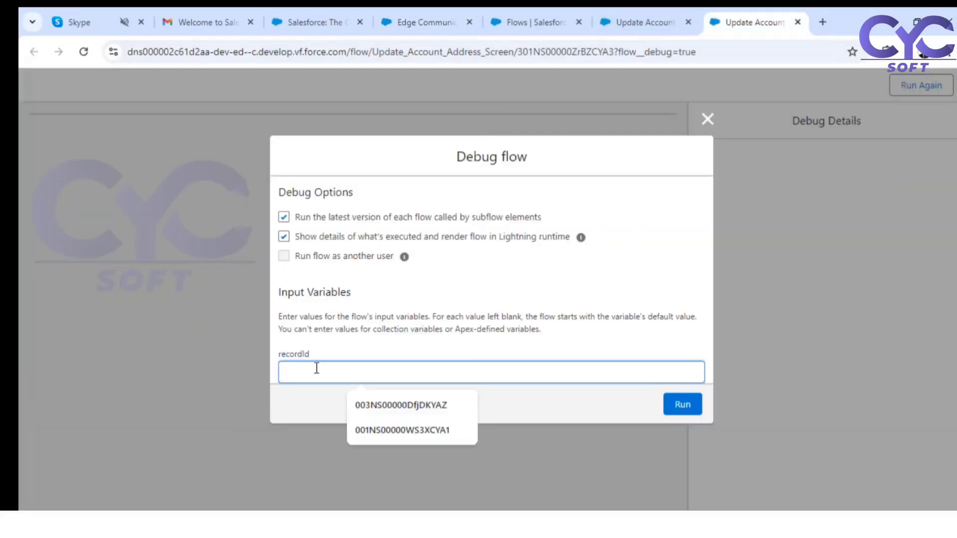
pyautogui.hotkey('ctrl', 'v')
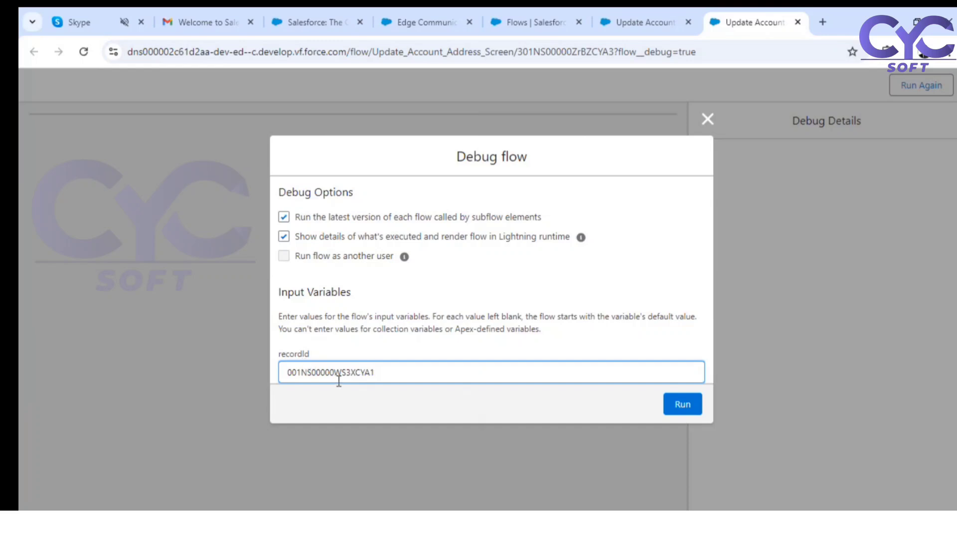
pyautogui.click(680, 412)
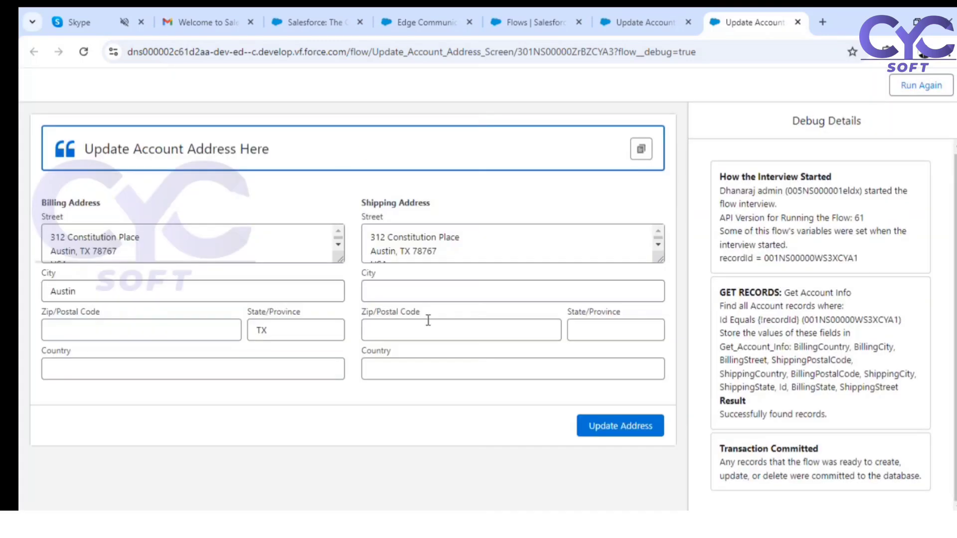
# Compare the form with the account record, and move the postal code from the billing street text into the billing Zip/Postal Code field.
pyautogui.click(421, 21)
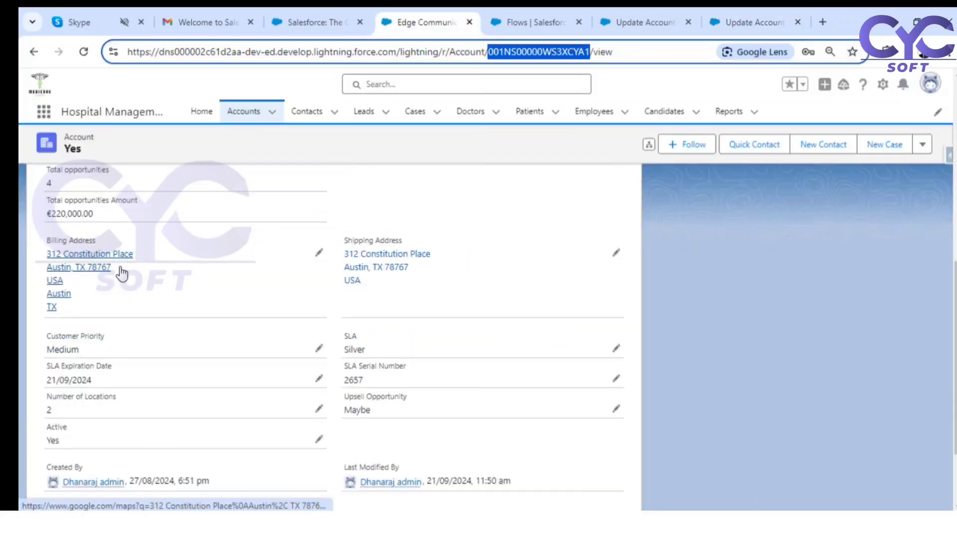
pyautogui.click(737, 9)
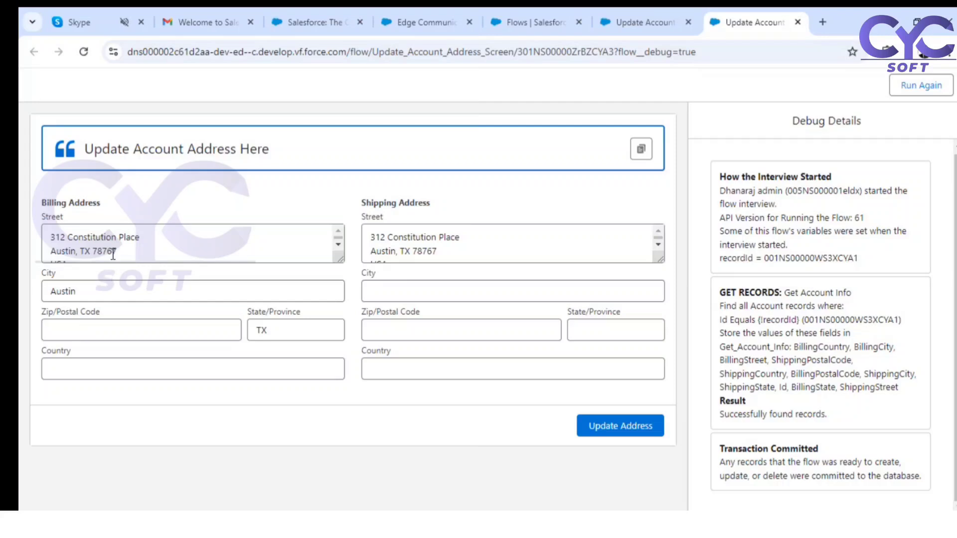
pyautogui.scroll(-1, 113, 254)
pyautogui.click(109, 237)
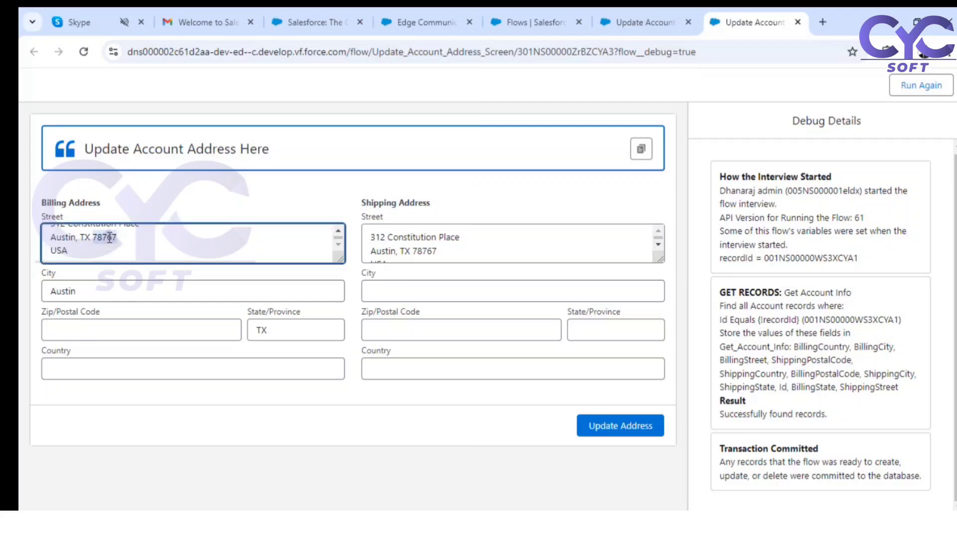
pyautogui.doubleClick(110, 237)
pyautogui.hotkey('ctrl', 'c')
pyautogui.press('BackSpace')
pyautogui.click(67, 333)
pyautogui.hotkey('ctrl', 'v')
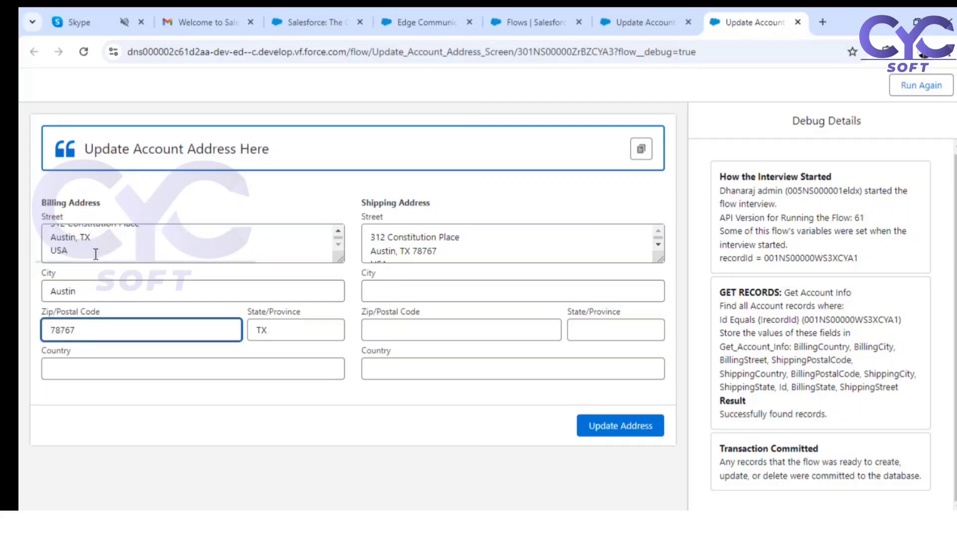
# Remove the country from the billing street text and enter USA as the billing country.
pyautogui.click(79, 250)
pyautogui.press('BackSpace')
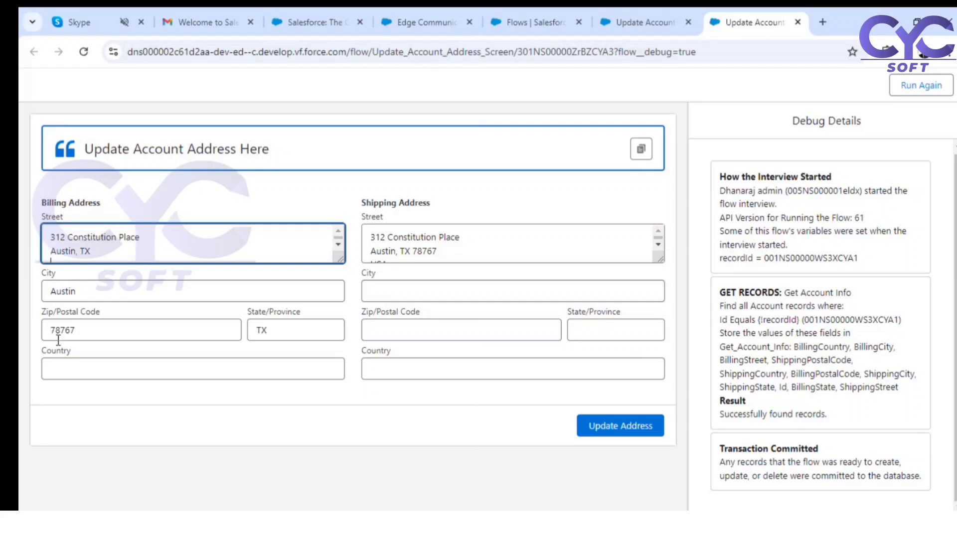
pyautogui.click(67, 375)
pyautogui.write('USA')
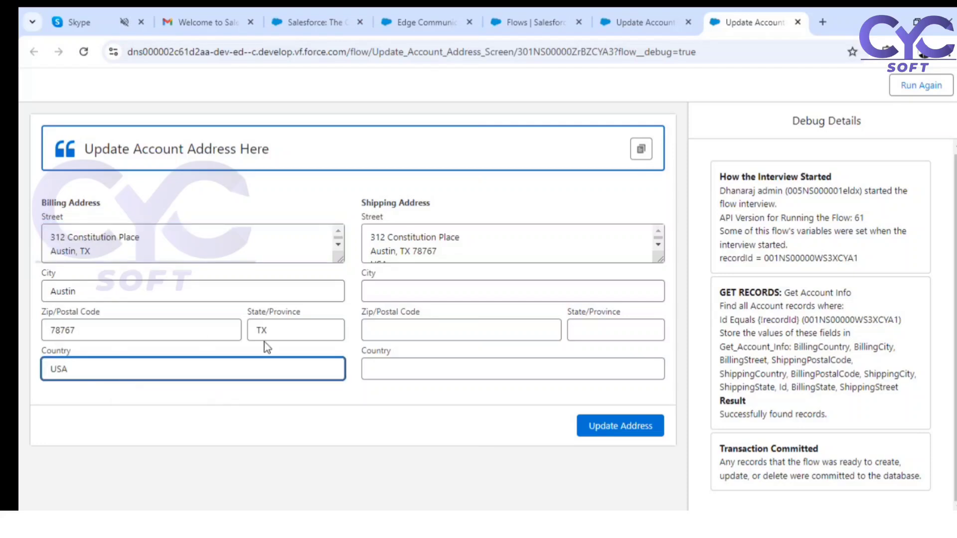
# Move USA from the shipping street text into the shipping Country field.
pyautogui.click(382, 368)
pyautogui.scroll(-1, 403, 253)
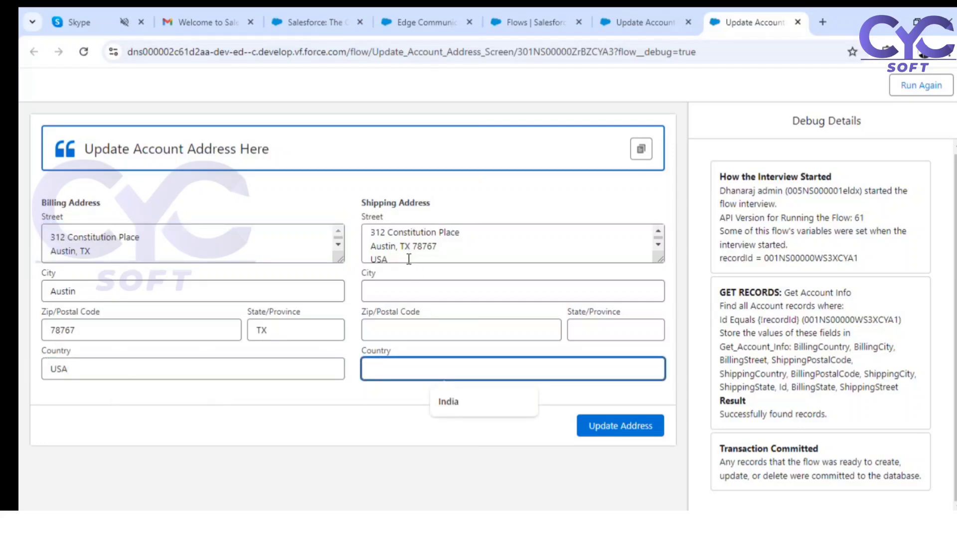
pyautogui.click(403, 252)
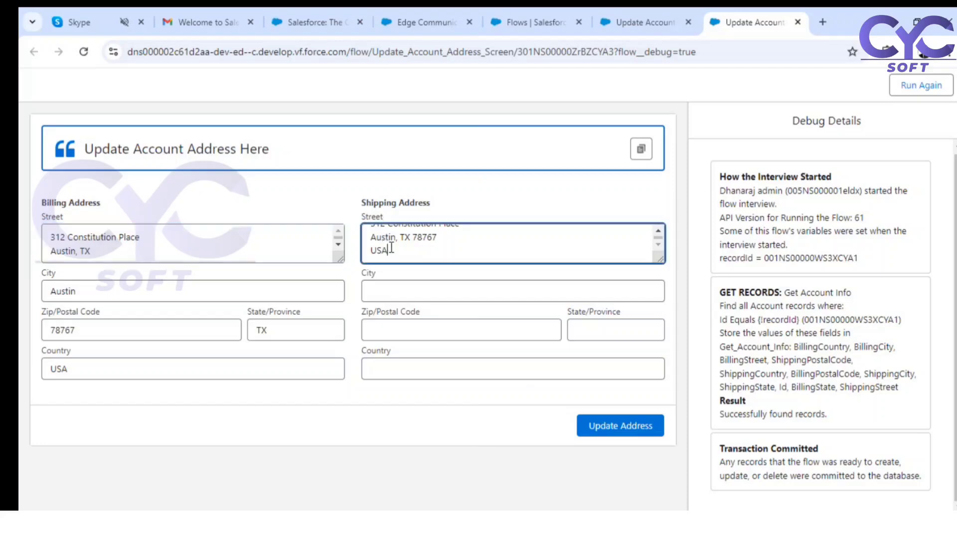
pyautogui.moveTo(388, 251); pyautogui.dragTo(369, 248)
pyautogui.hotkey('ctrl', 'x')
pyautogui.click(381, 369)
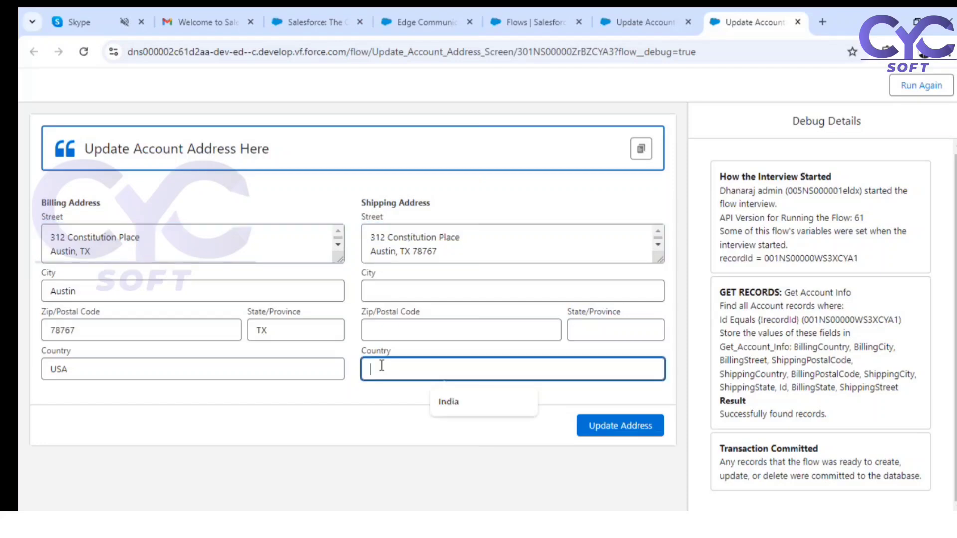
pyautogui.hotkey('ctrl', 'v')
# Move the postal code and the state TX from the shipping street text into their own shipping address fields.
pyautogui.click(438, 251)
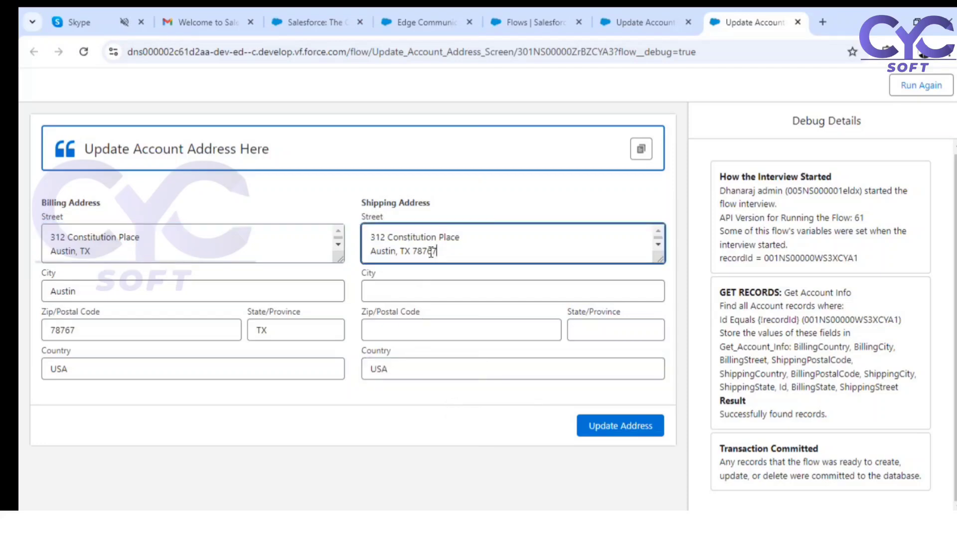
pyautogui.moveTo(438, 251); pyautogui.dragTo(413, 250)
pyautogui.hotkey('ctrl', 'x')
pyautogui.click(400, 337)
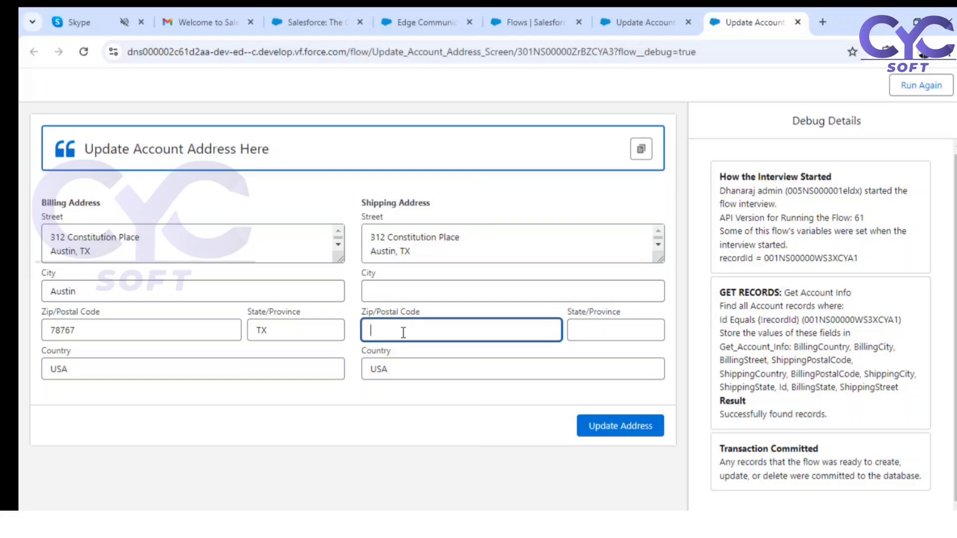
pyautogui.hotkey('ctrl', 'v')
pyautogui.doubleClick(407, 251)
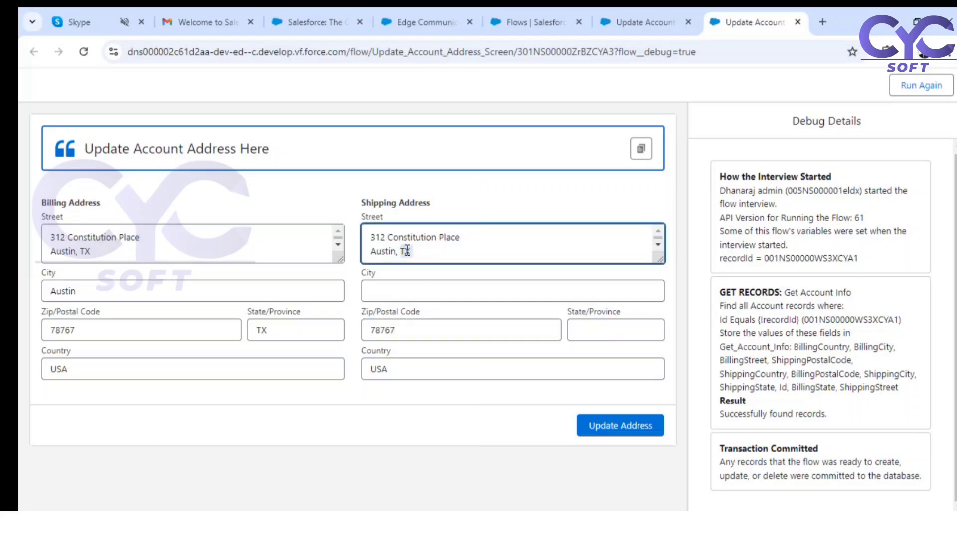
pyautogui.hotkey('ctrl', 'x')
pyautogui.click(588, 333)
pyautogui.hotkey('ctrl', 'v')
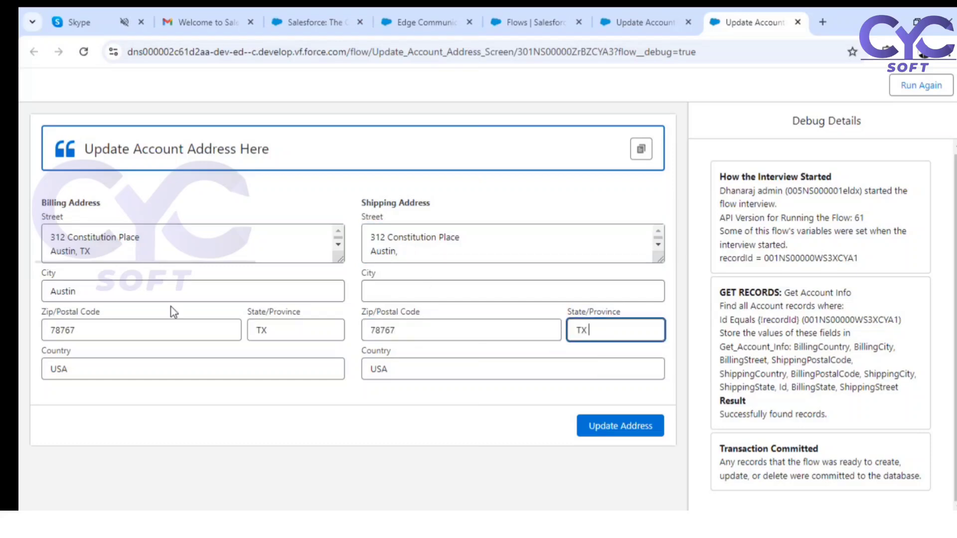
# Remove the state from the billing street text, and move the city from the shipping street into the shipping City field.
pyautogui.click(89, 247)
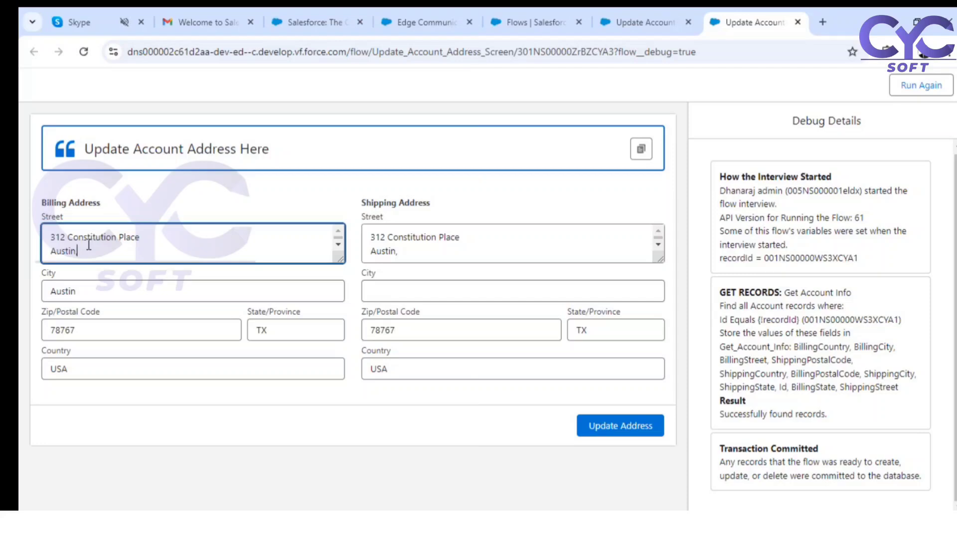
pyautogui.click(420, 252)
pyautogui.doubleClick(385, 256)
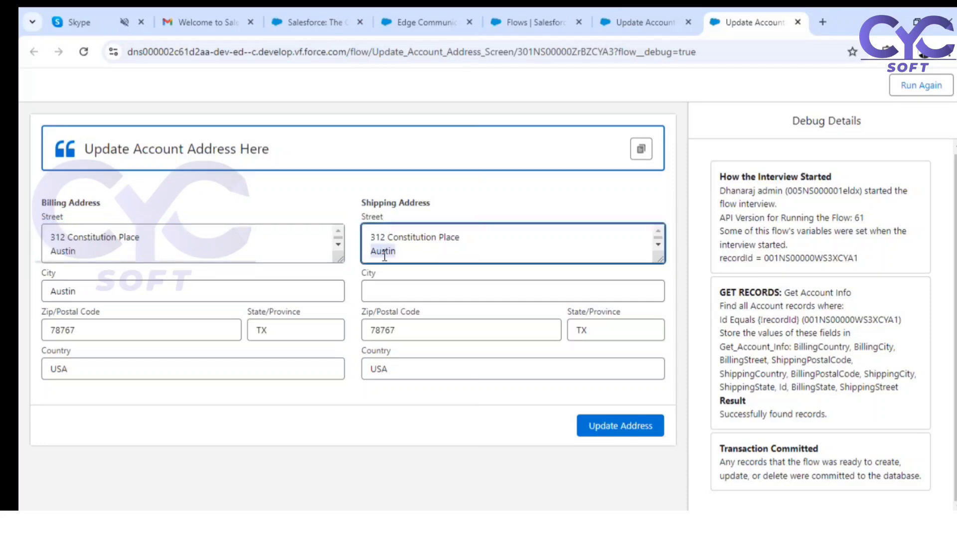
pyautogui.hotkey('ctrl', 'x')
pyautogui.click(391, 290)
pyautogui.hotkey('ctrl', 'v')
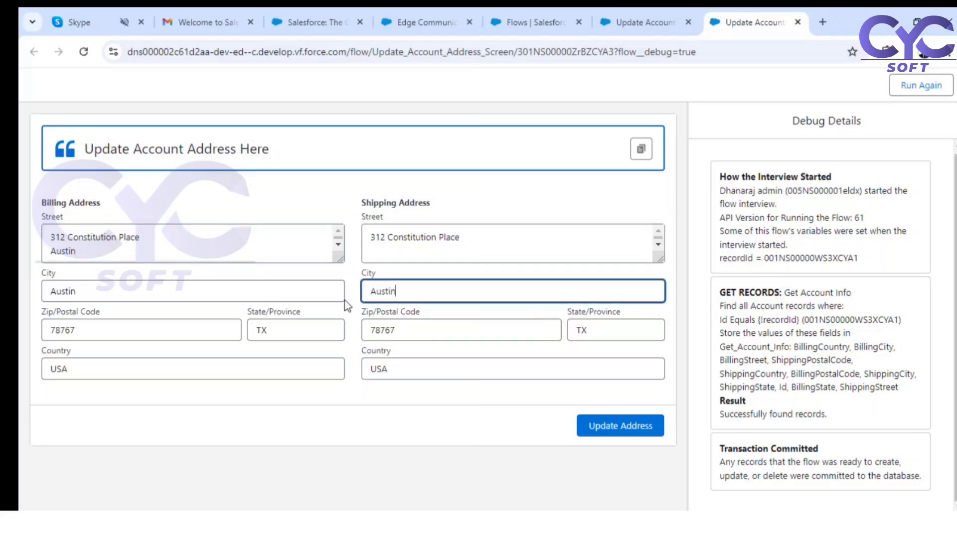
# Clear the leftover city and blank lines from the street fields, submit the address update, and dismiss the browser's save-address offer.
pyautogui.doubleClick(67, 250)
pyautogui.hotkey('ctrl', 'x')
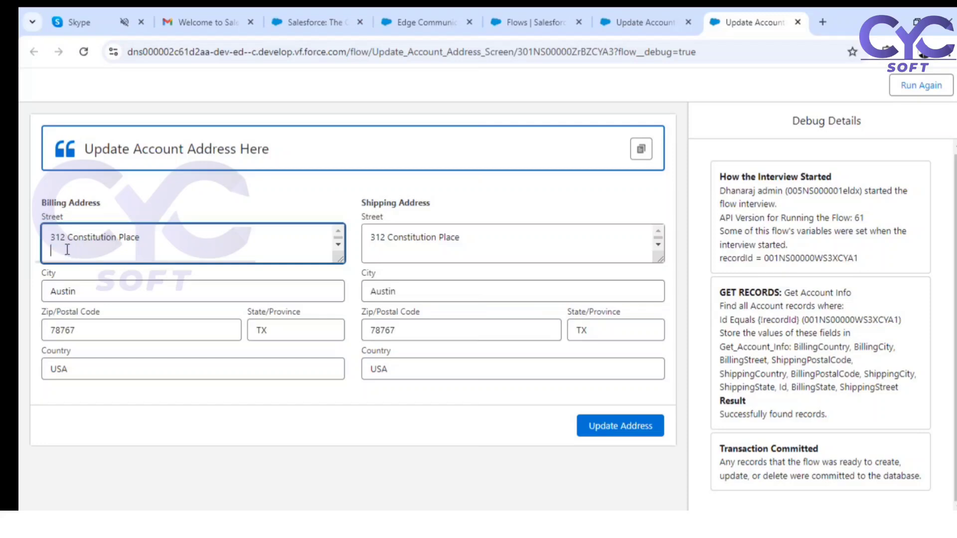
pyautogui.press('BackSpace')
pyautogui.click(482, 240)
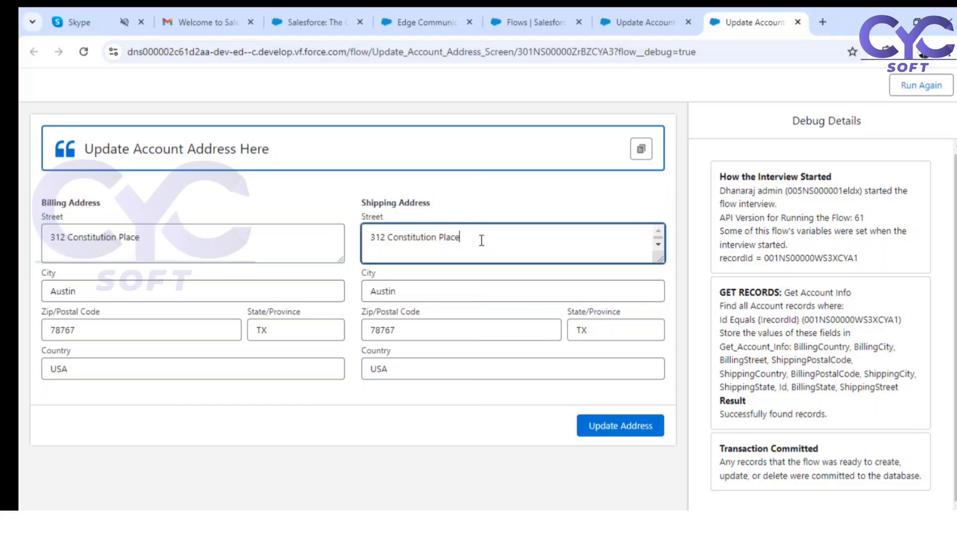
pyautogui.press('Delete')
pyautogui.click(602, 426)
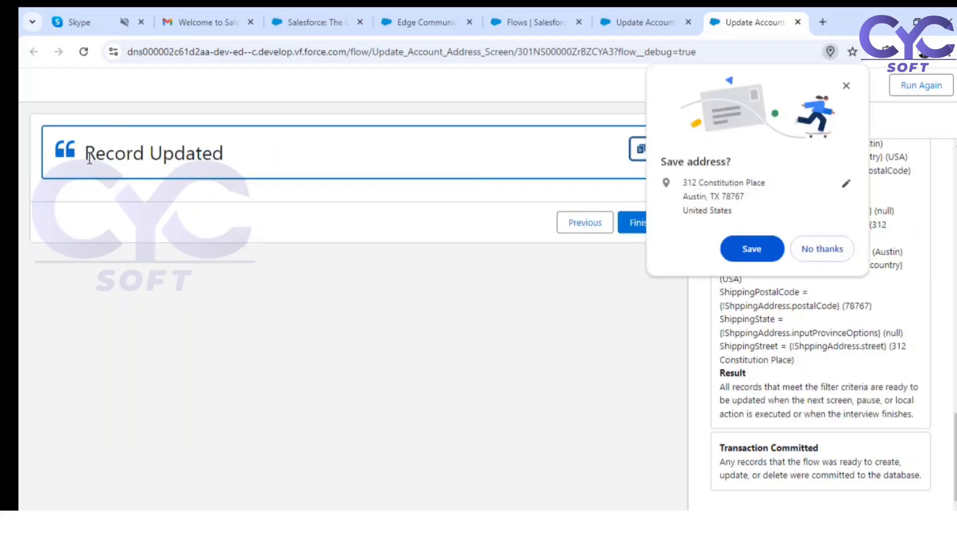
pyautogui.click(845, 85)
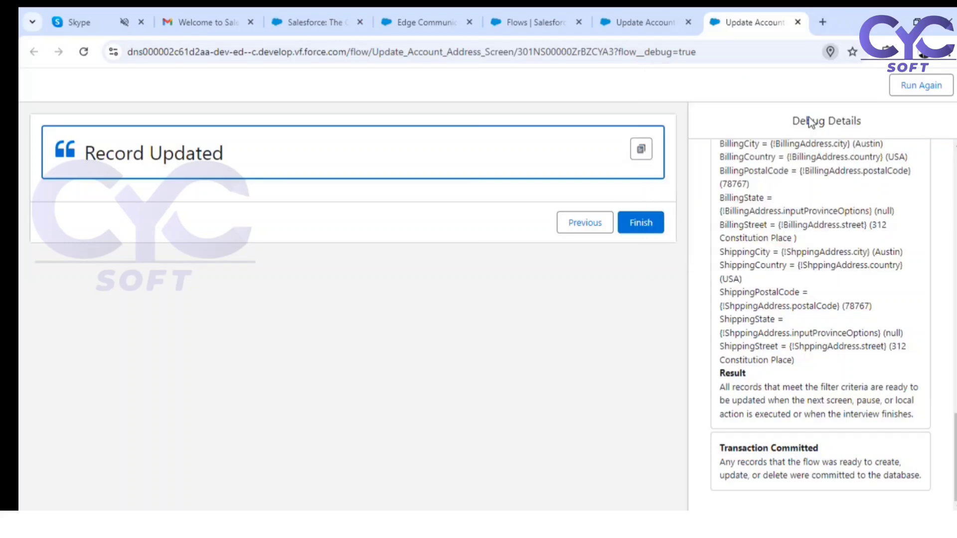
# Reload the Edge Communications account and check the individual billing and shipping address fields in its details without saving changes.
pyautogui.click(421, 28)
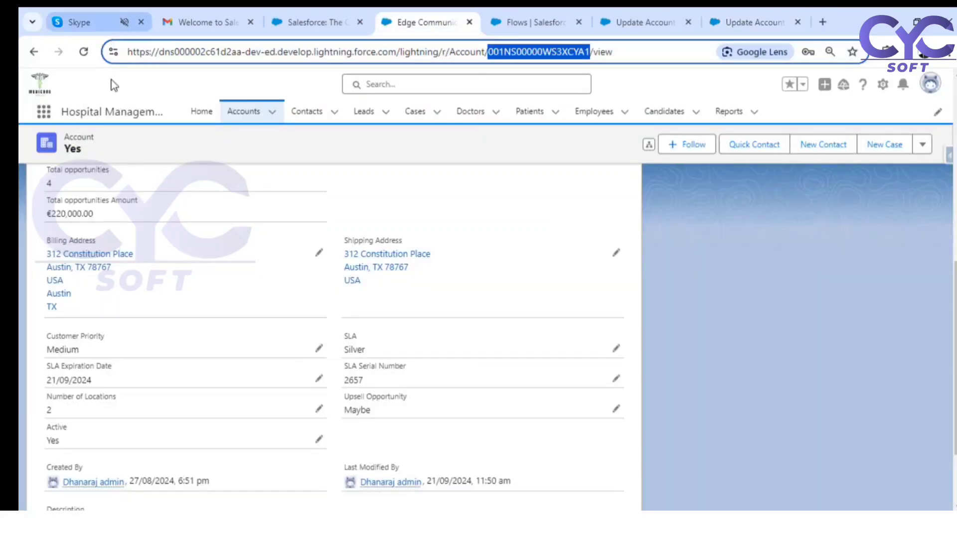
pyautogui.click(83, 52)
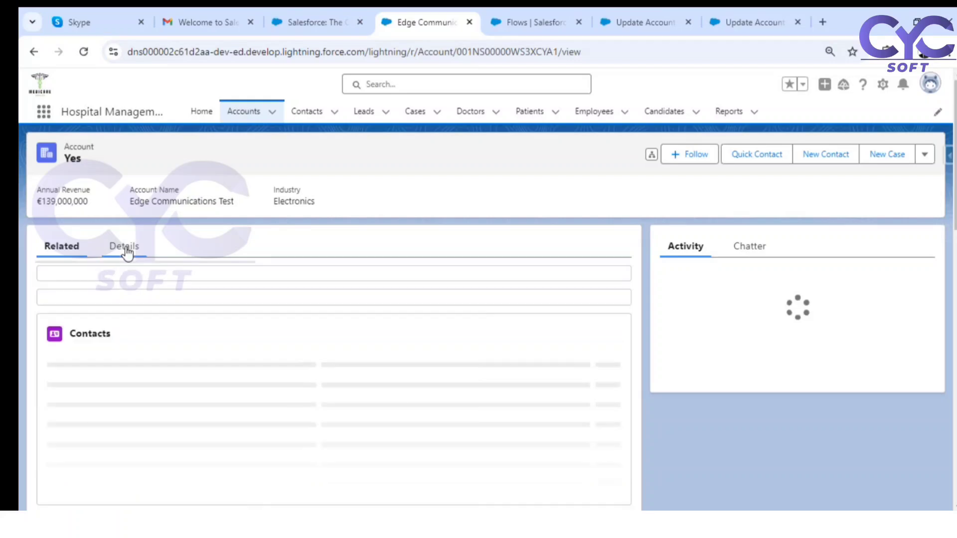
pyautogui.click(126, 249)
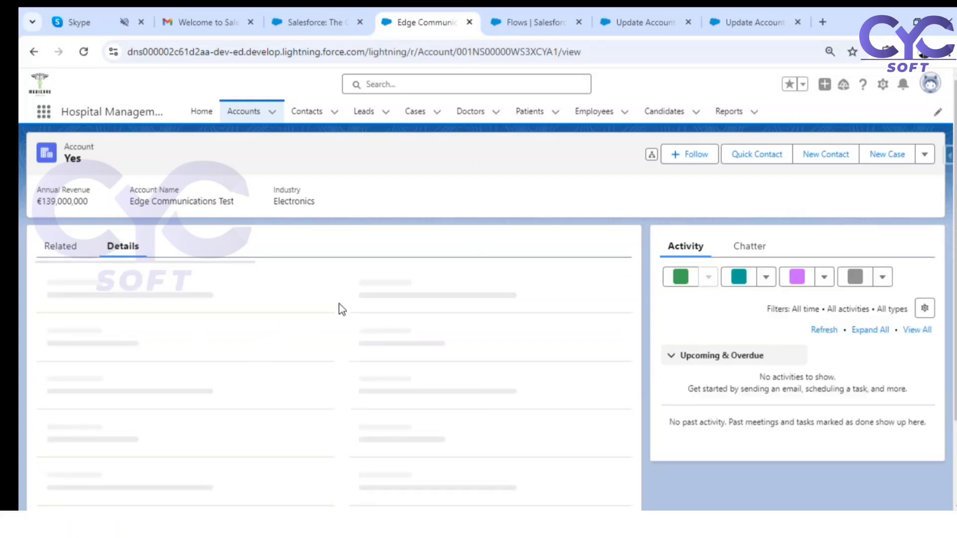
pyautogui.scroll(-7, 339, 309)
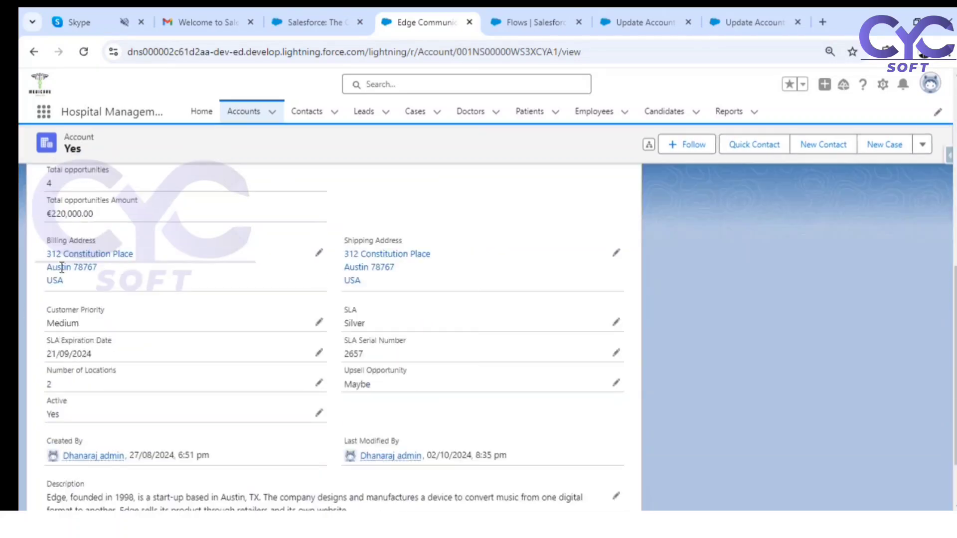
pyautogui.click(319, 255)
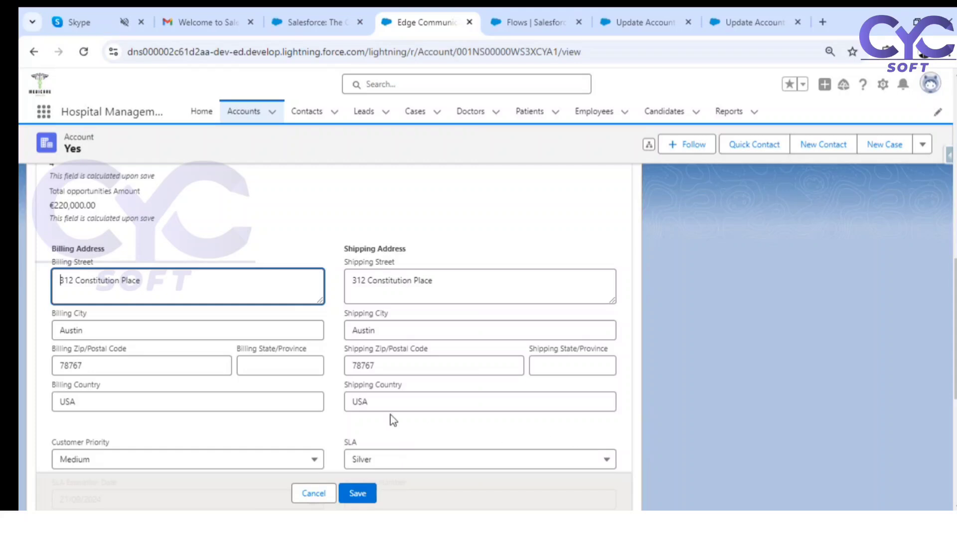
pyautogui.click(320, 495)
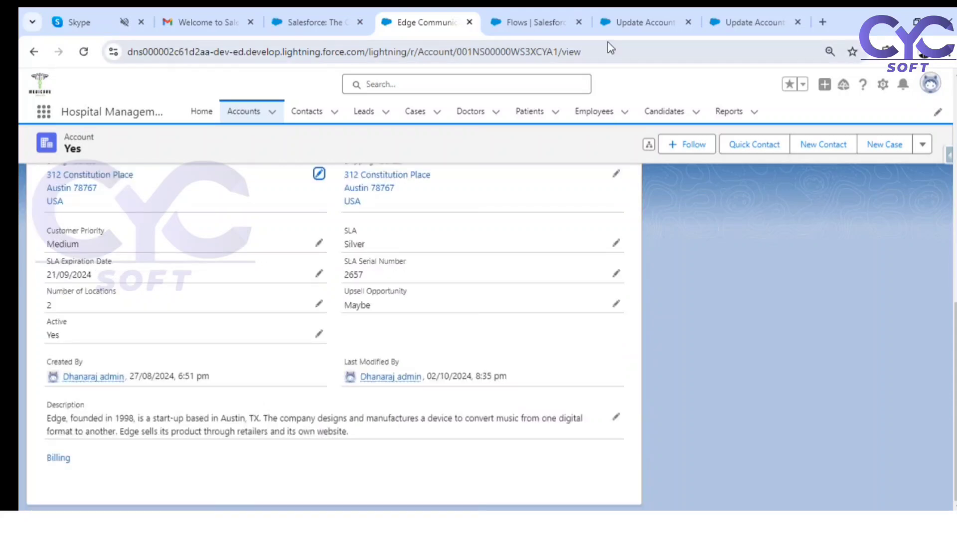
pyautogui.click(515, 10)
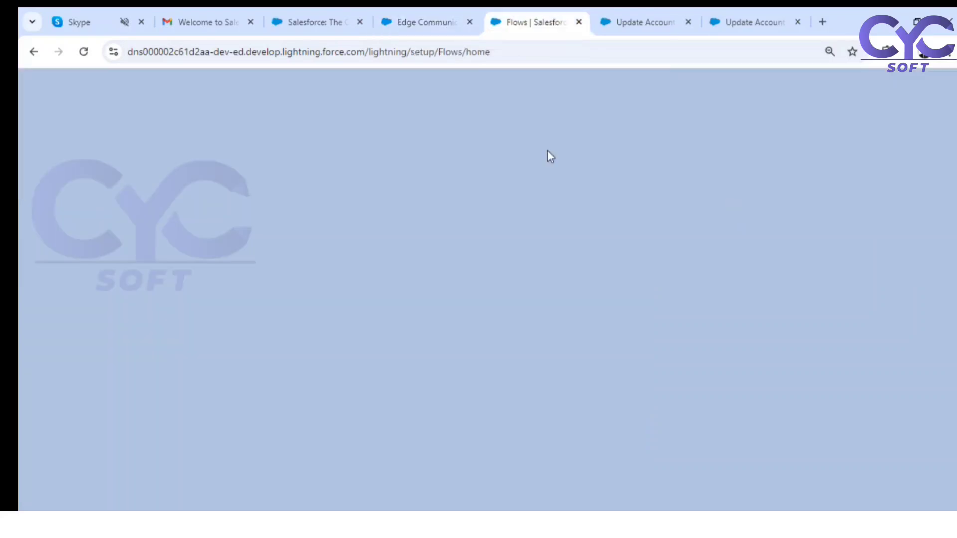
pyautogui.click(416, 18)
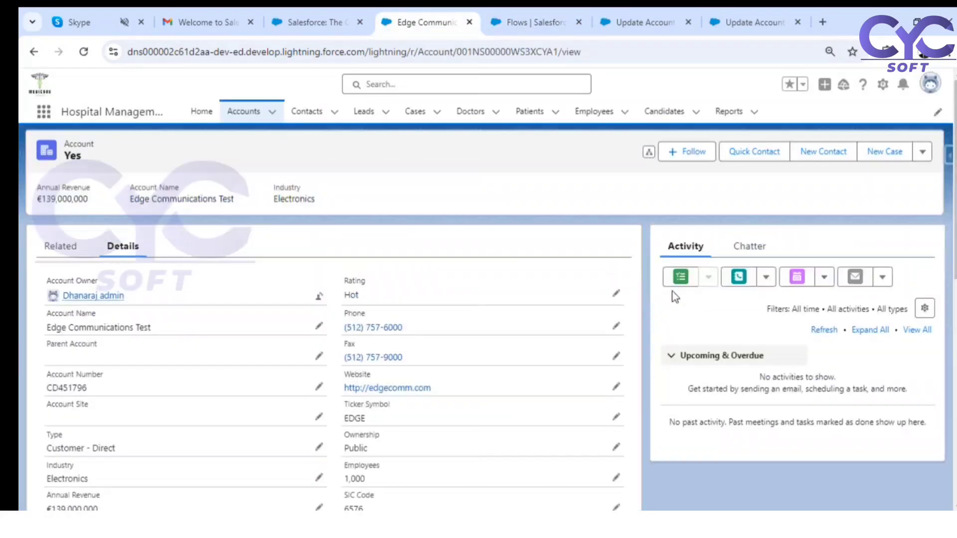
pyautogui.click(883, 84)
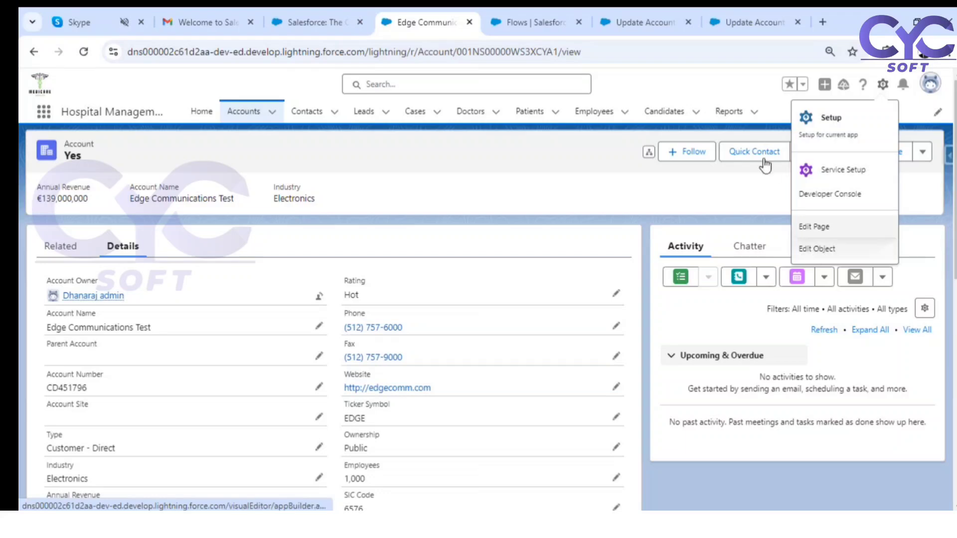
# Activate the Update Account Address Screen flow in Flow Builder.
pyautogui.click(650, 19)
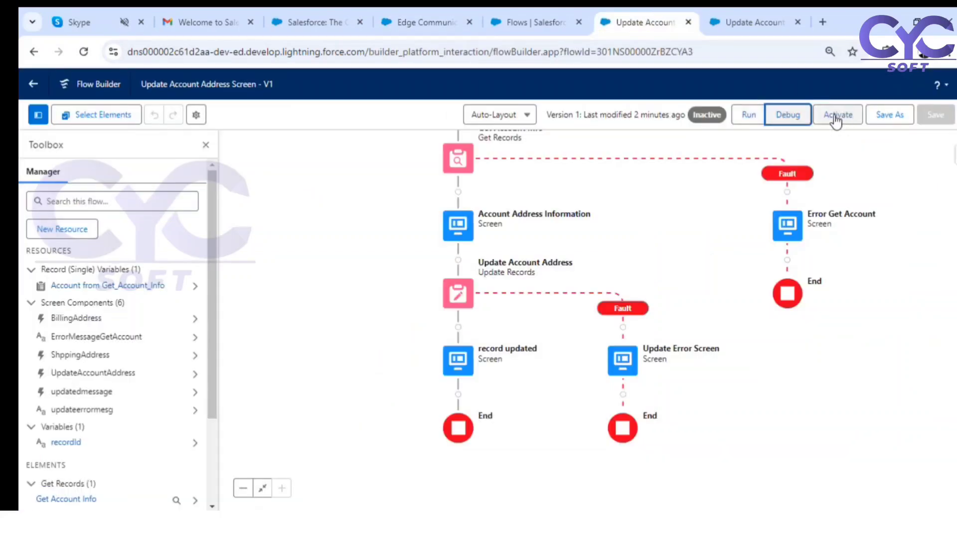
pyautogui.click(832, 118)
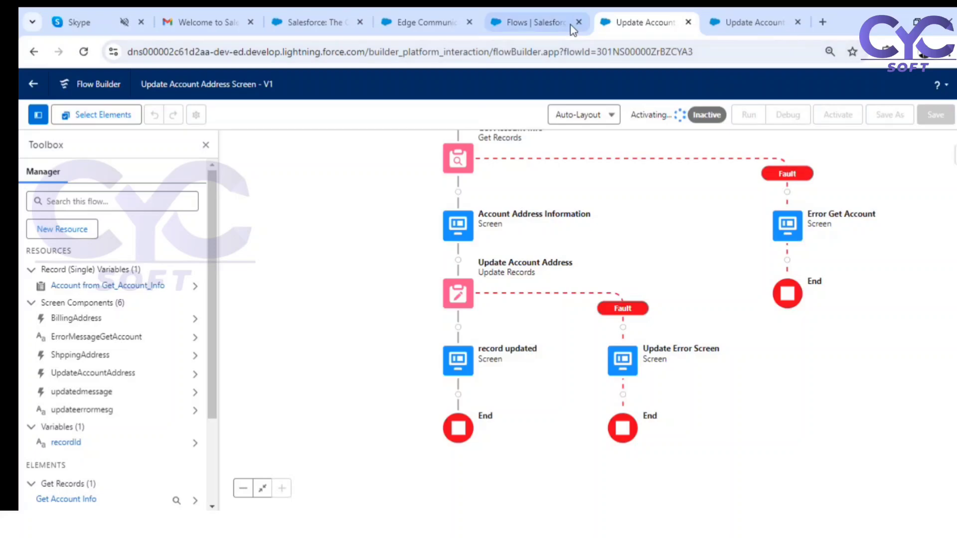
# Return to the Edge Communications account and open its record page for editing in Lightning App Builder.
pyautogui.click(513, 25)
pyautogui.click(418, 19)
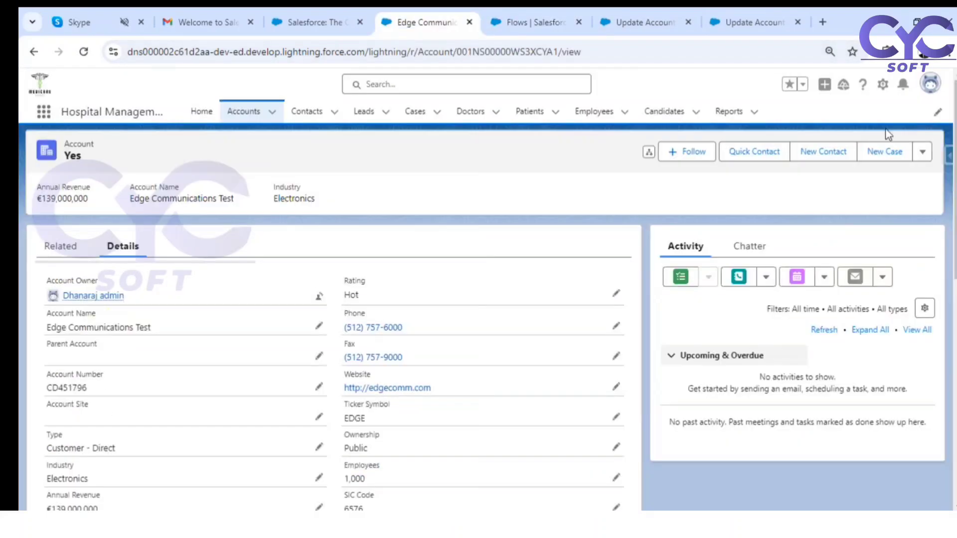
pyautogui.click(885, 86)
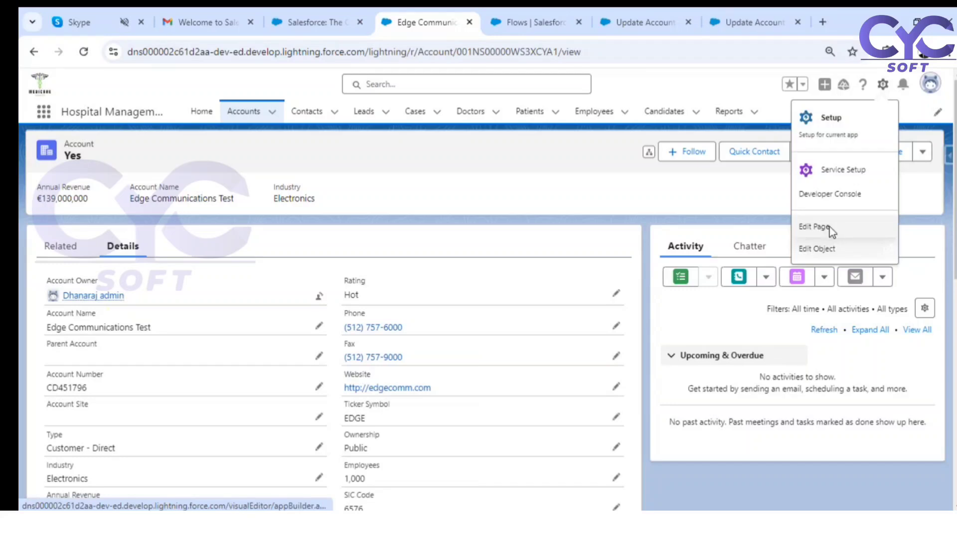
pyautogui.click(829, 227)
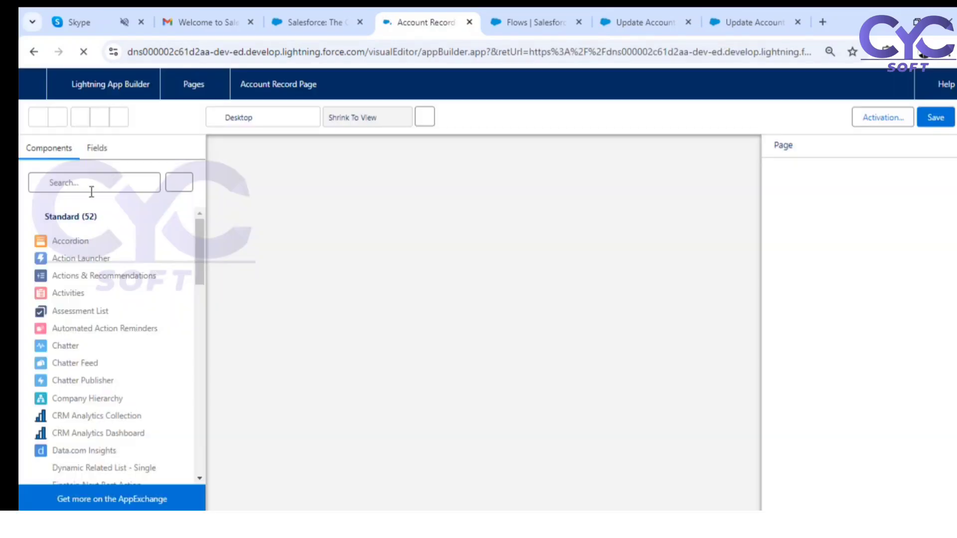
# Find the Flow component and place it in the page's sidebar above the Activity and Chatter section.
pyautogui.click(91, 183)
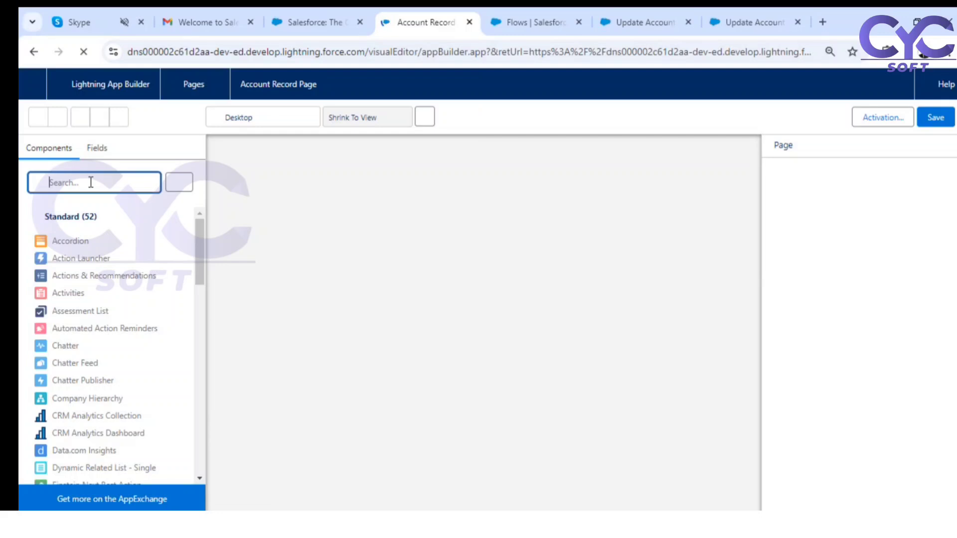
pyautogui.write('fl')
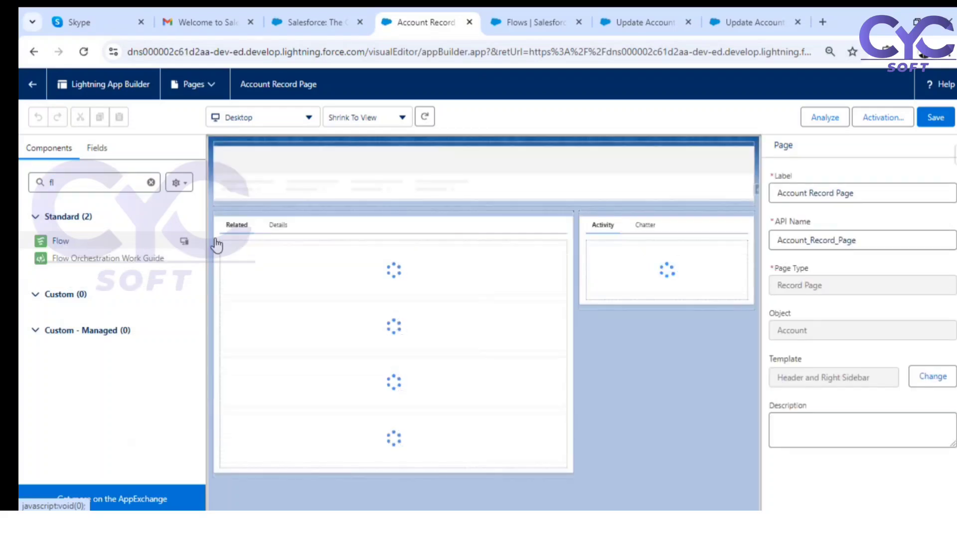
pyautogui.moveTo(216, 246); pyautogui.dragTo(610, 231)
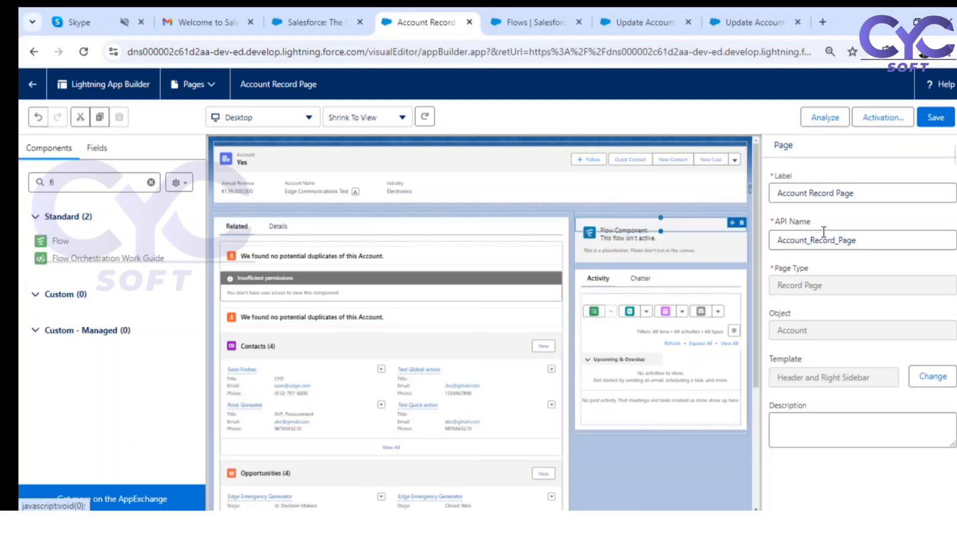
# Assign the Update Account Address Screen flow to the new Flow component, save the page, and return to the account record.
pyautogui.click(673, 247)
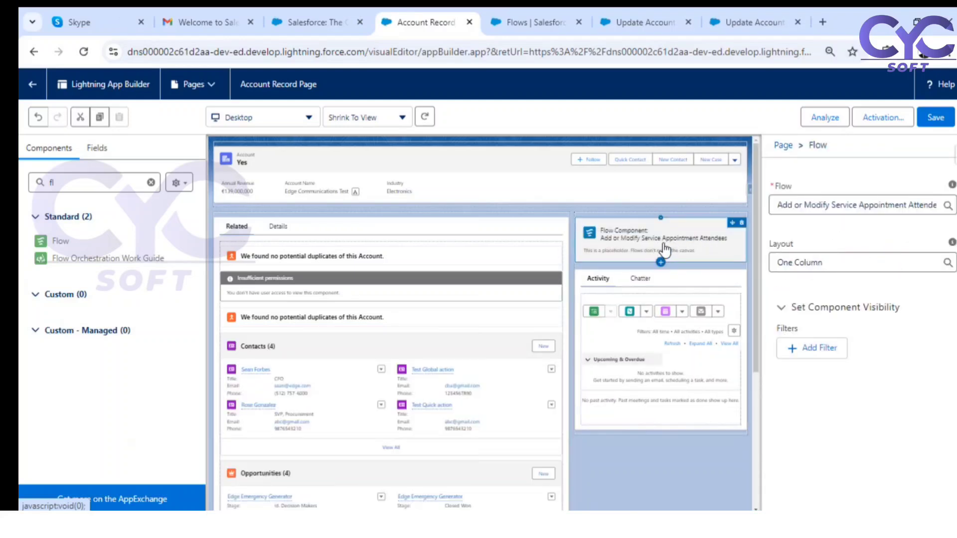
pyautogui.click(844, 206)
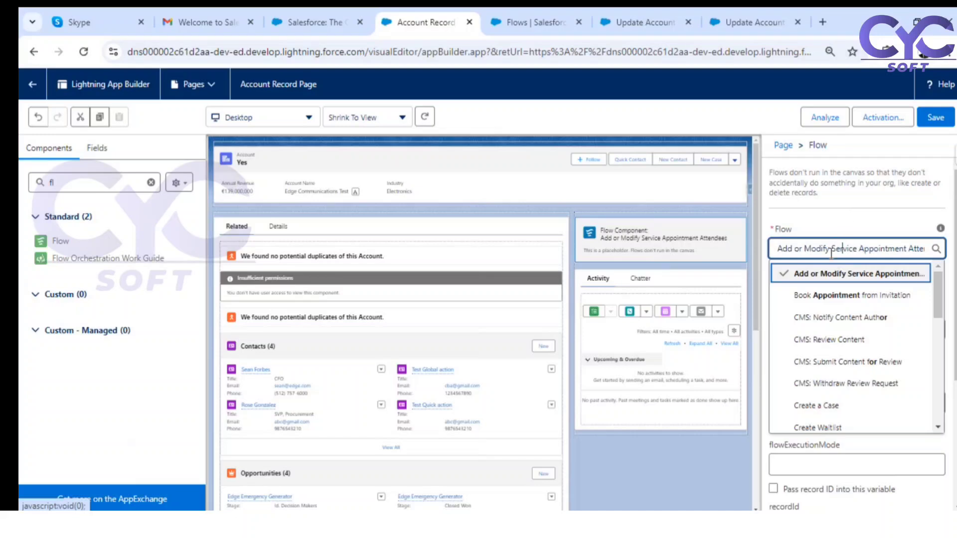
pyautogui.scroll(-1, 847, 381)
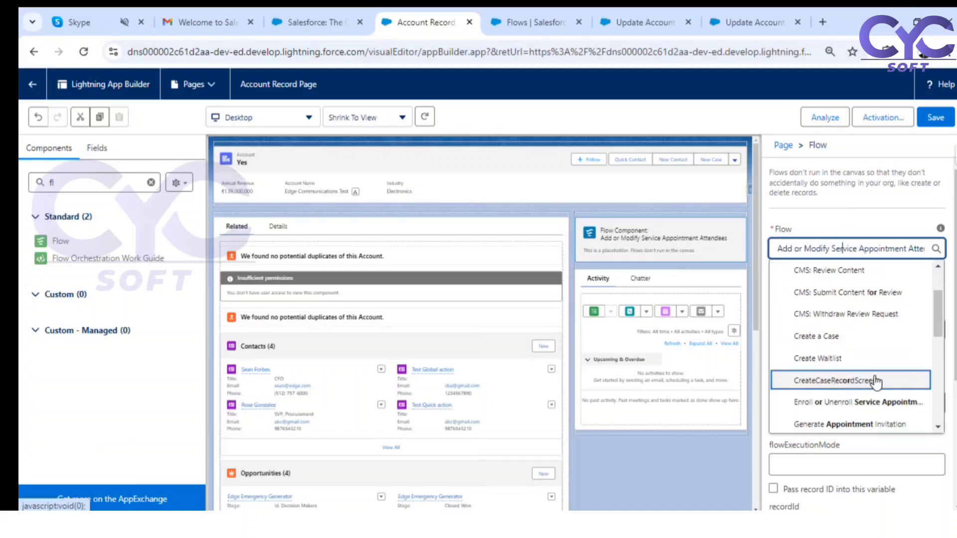
pyautogui.scroll(-1, 892, 369)
pyautogui.scroll(-3, 895, 363)
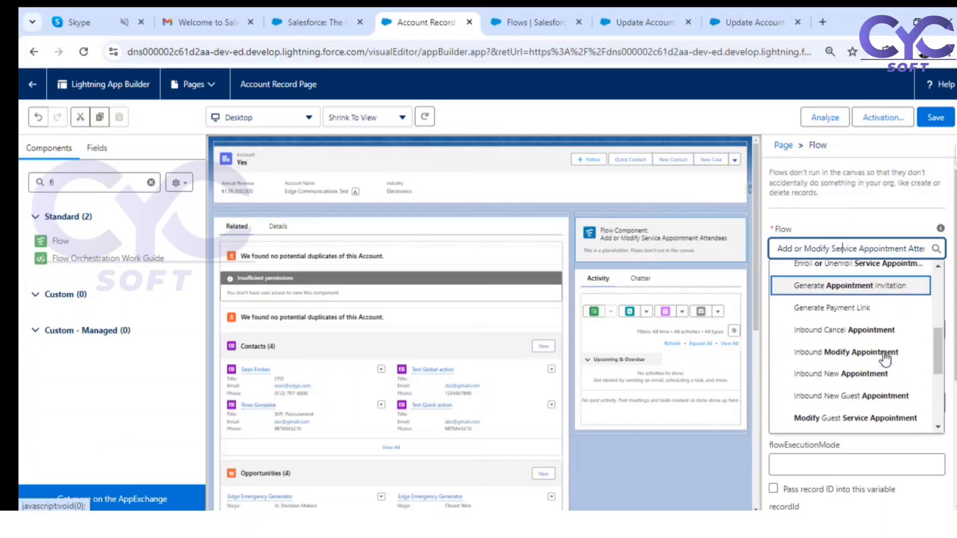
pyautogui.scroll(-4, 886, 356)
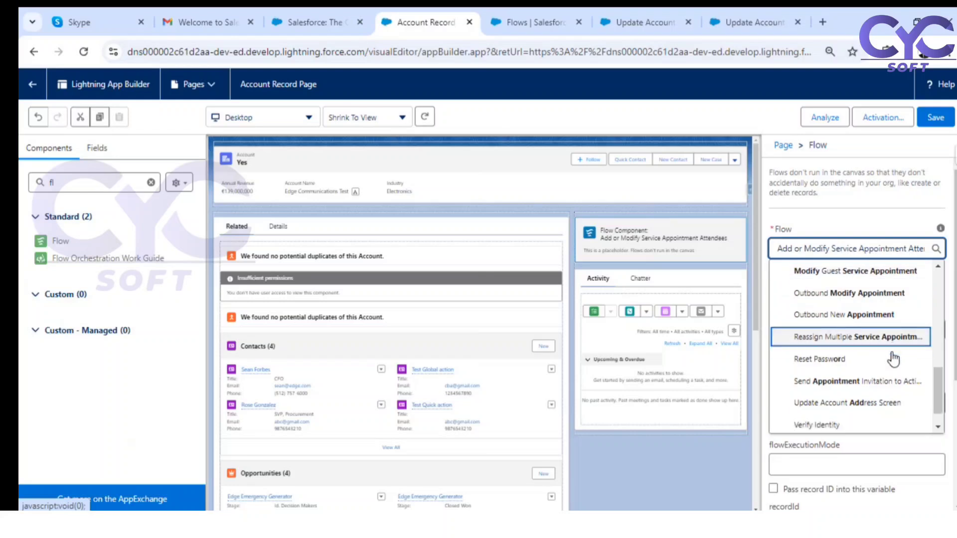
pyautogui.click(857, 377)
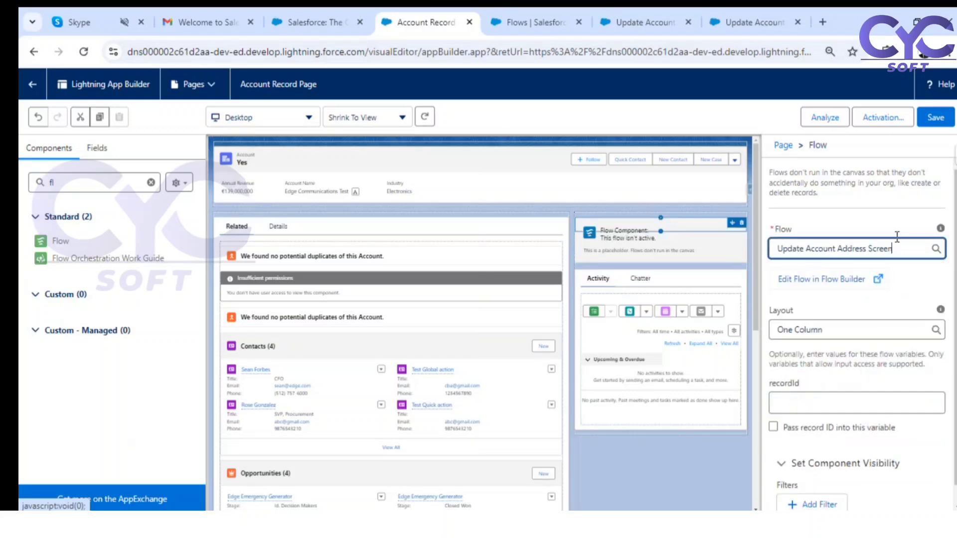
pyautogui.click(936, 120)
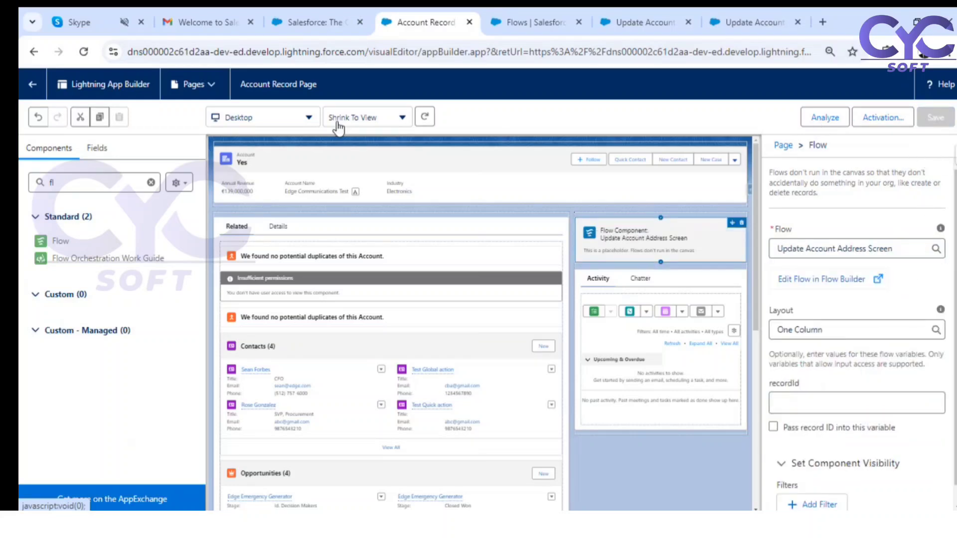
pyautogui.click(33, 89)
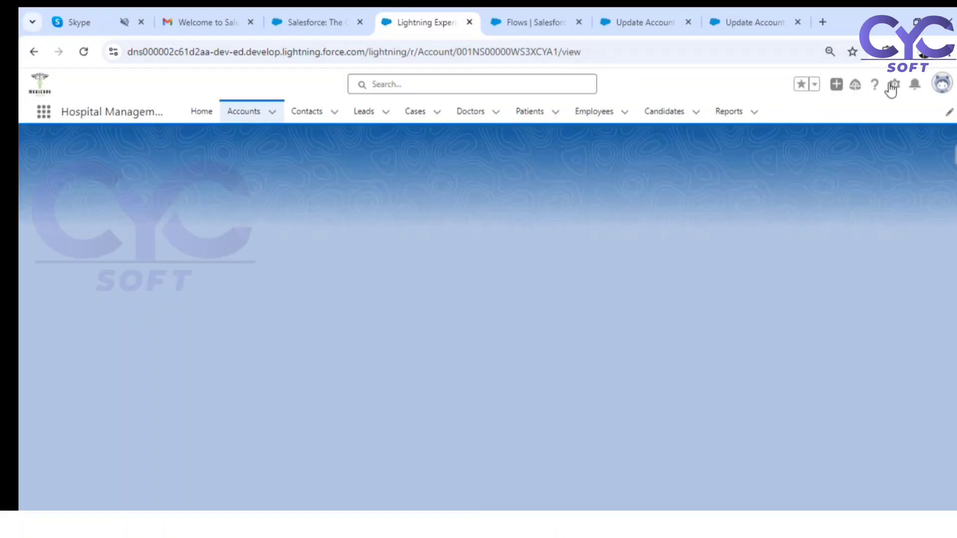
# Reopen the account page for editing, pass the record ID into the flow's recordId variable, then save and return to the record.
pyautogui.click(894, 84)
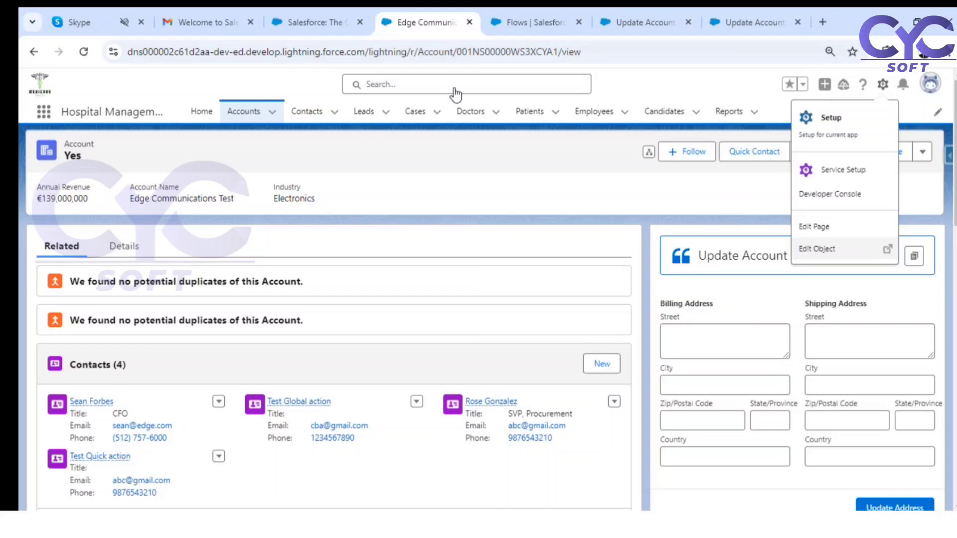
pyautogui.click(822, 228)
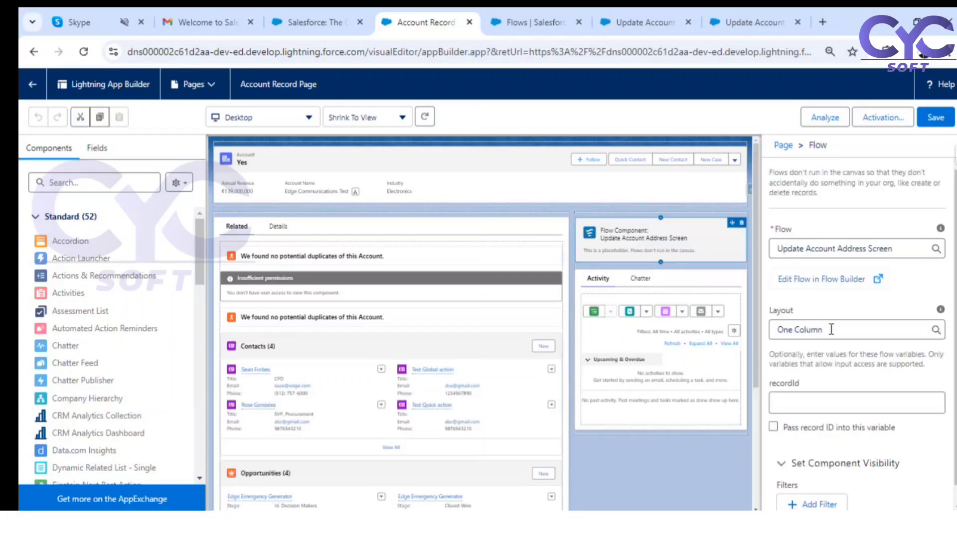
pyautogui.click(773, 428)
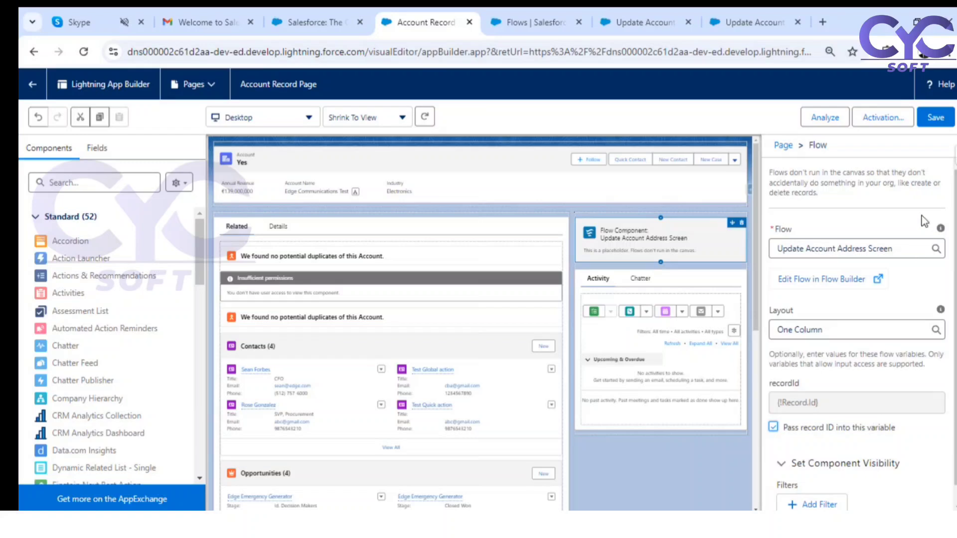
pyautogui.click(936, 117)
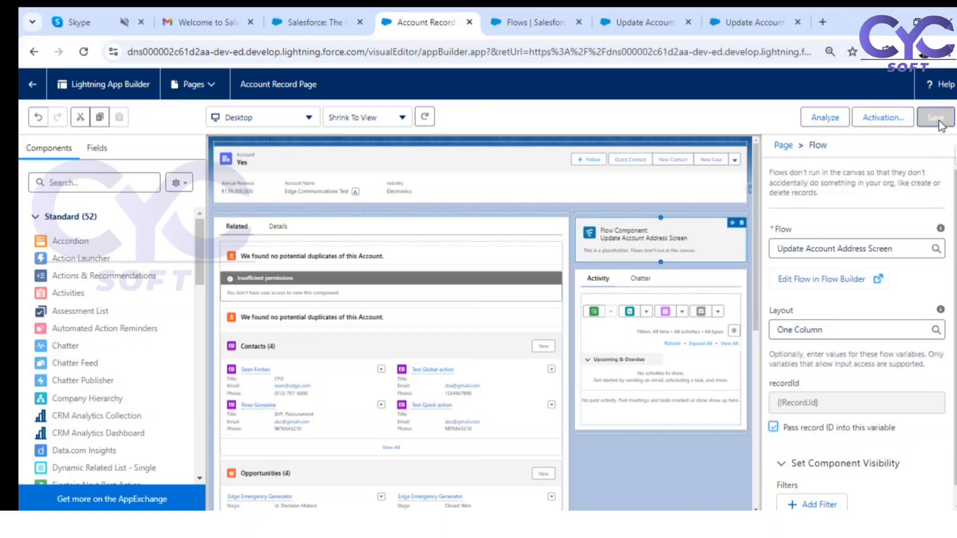
pyautogui.click(35, 85)
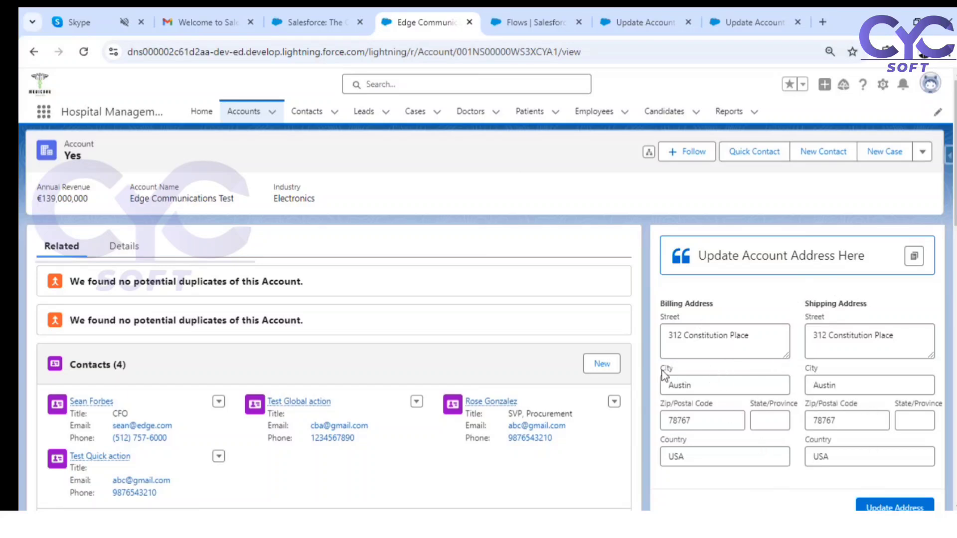
# Compare the billing and shipping addresses in the account's details with those in the embedded address update form.
pyautogui.click(126, 251)
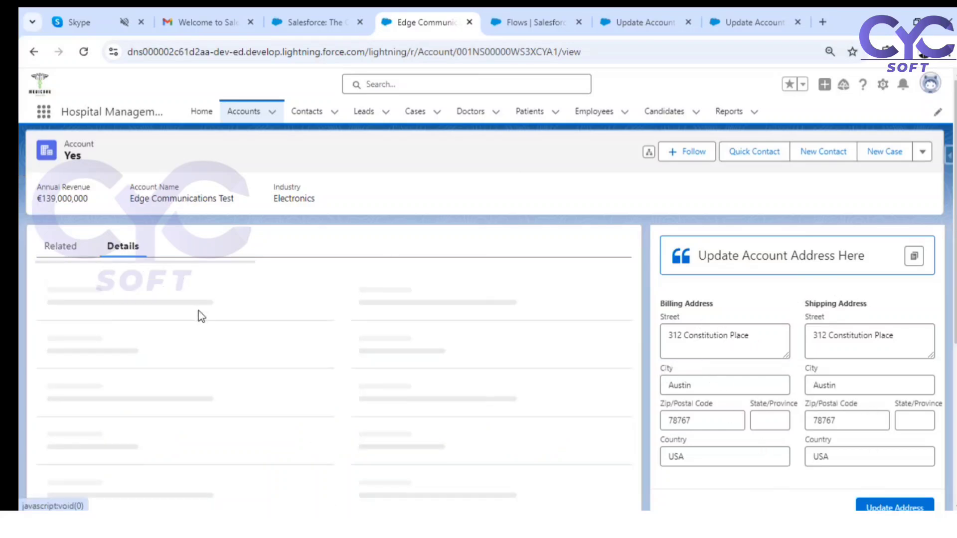
pyautogui.scroll(-5, 202, 315)
pyautogui.scroll(-4, 154, 382)
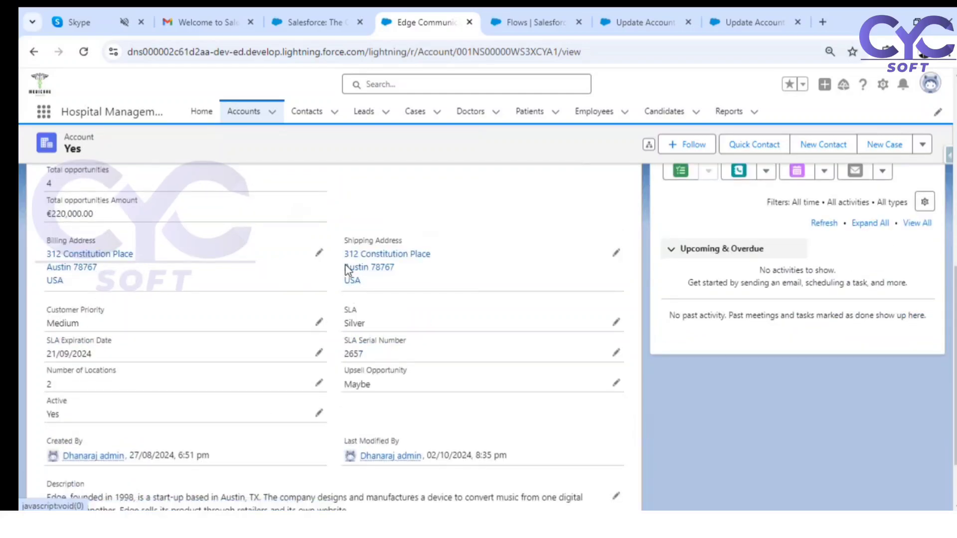
pyautogui.scroll(4, 414, 228)
pyautogui.scroll(4, 515, 219)
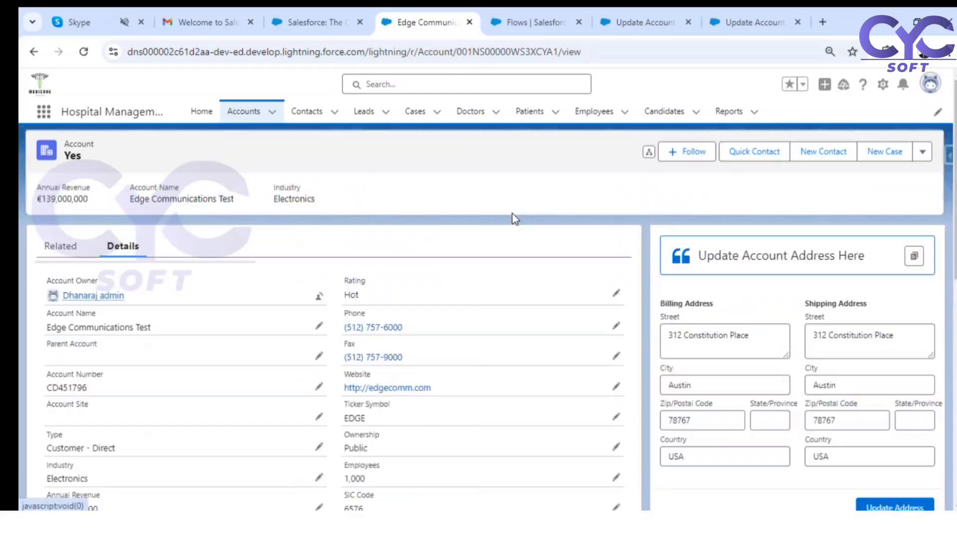